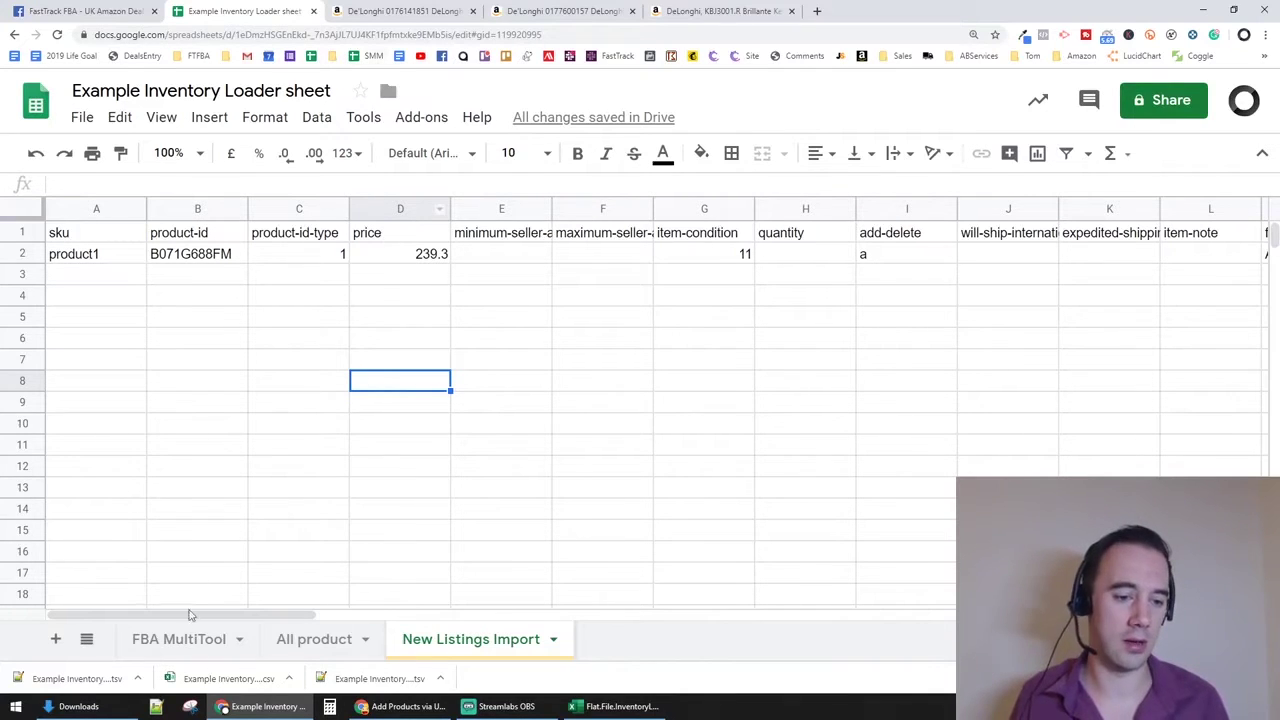
# From the DeLonghi Brillante kettle page, inspect the FBA Multi-Tool export settings, including the Google Sheet URL and column order
pyautogui.click(737, 10)
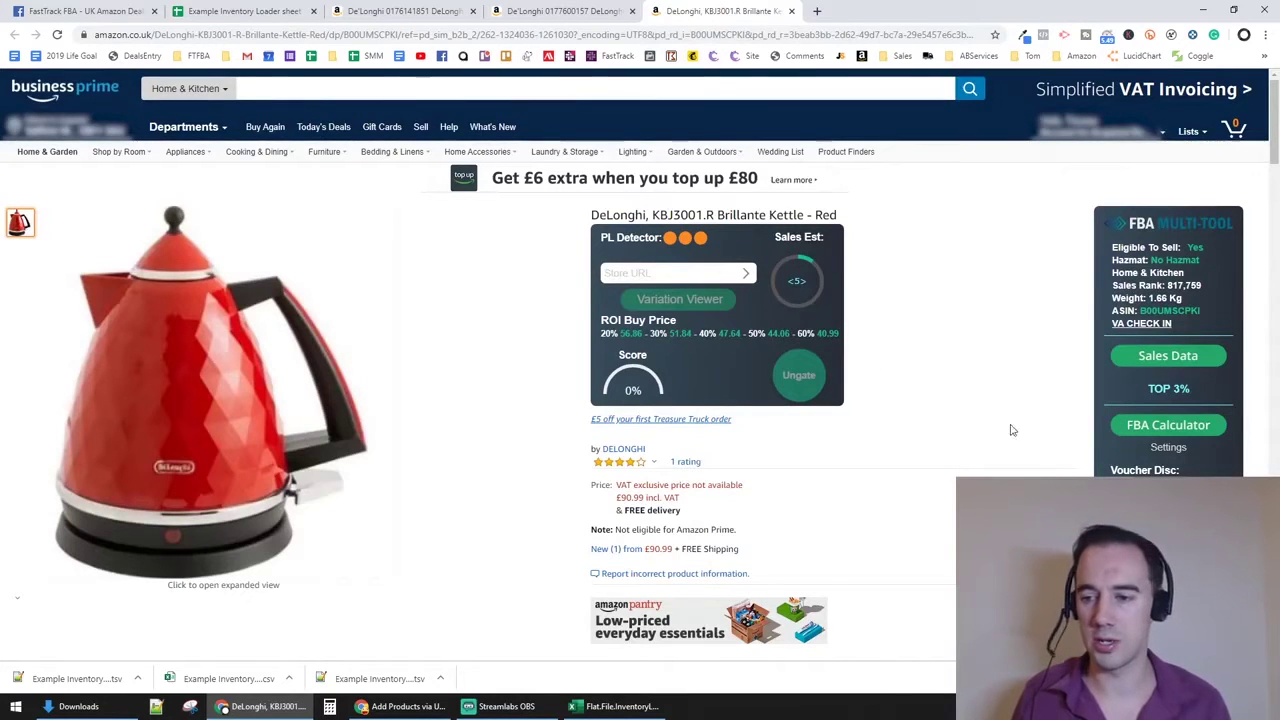
pyautogui.click(1171, 448)
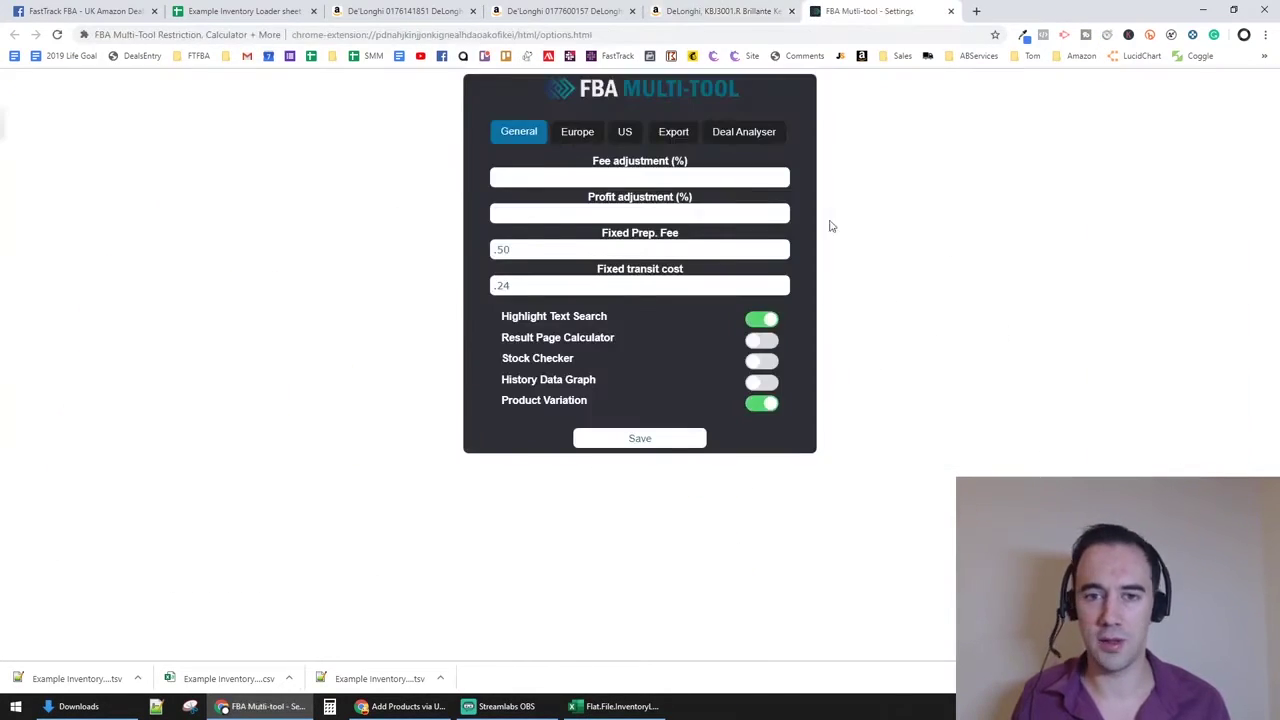
pyautogui.click(745, 133)
pyautogui.click(668, 131)
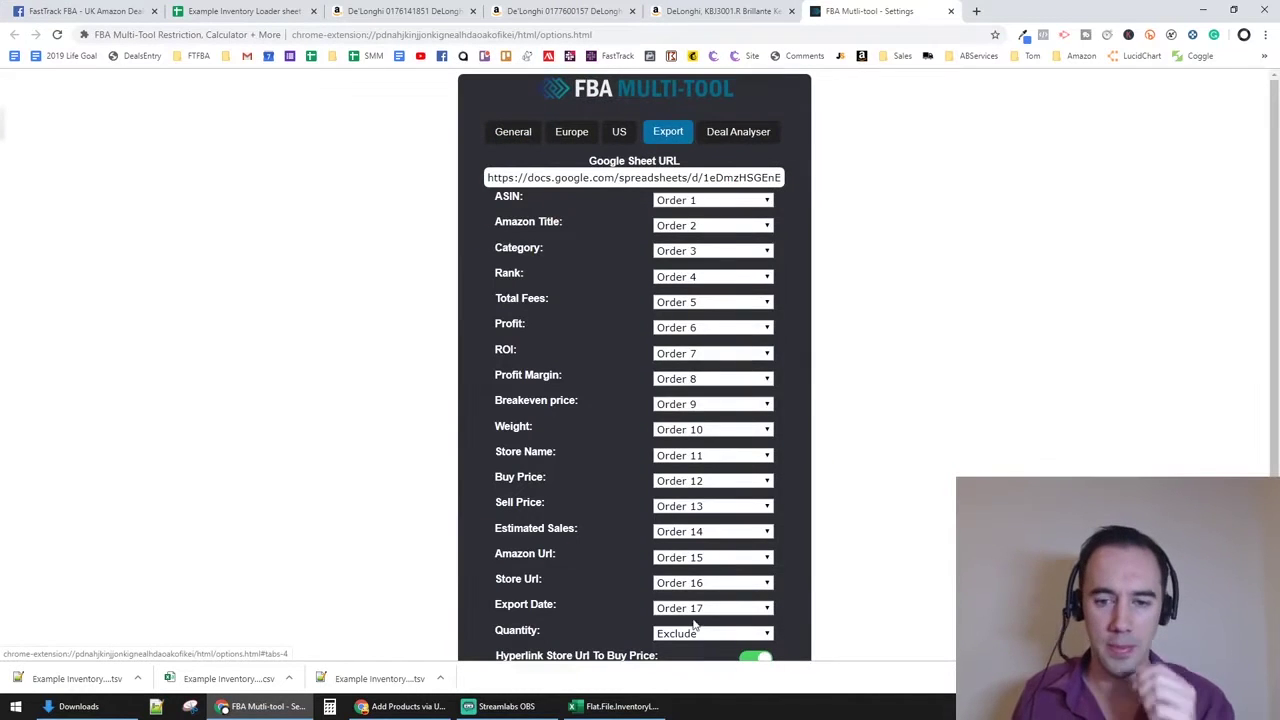
pyautogui.click(951, 11)
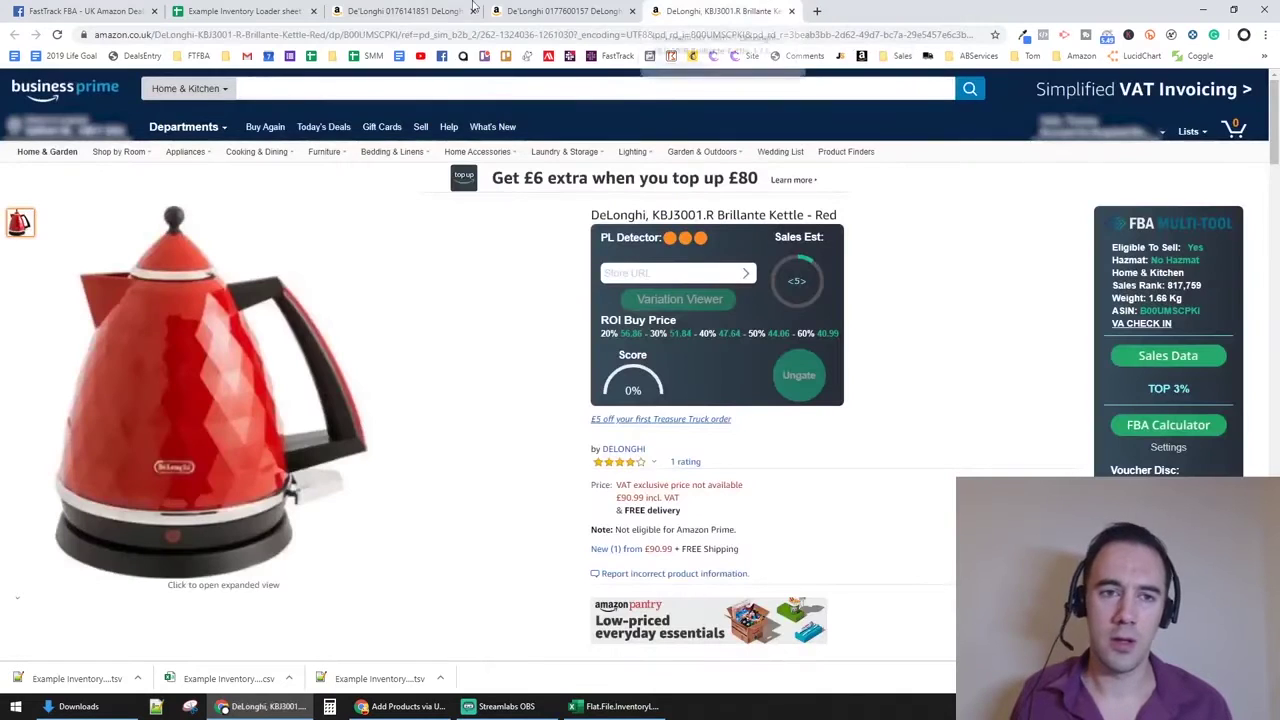
# Show the FBA MultiTool sheet in the Example Inventory Loader spreadsheet
pyautogui.click(238, 11)
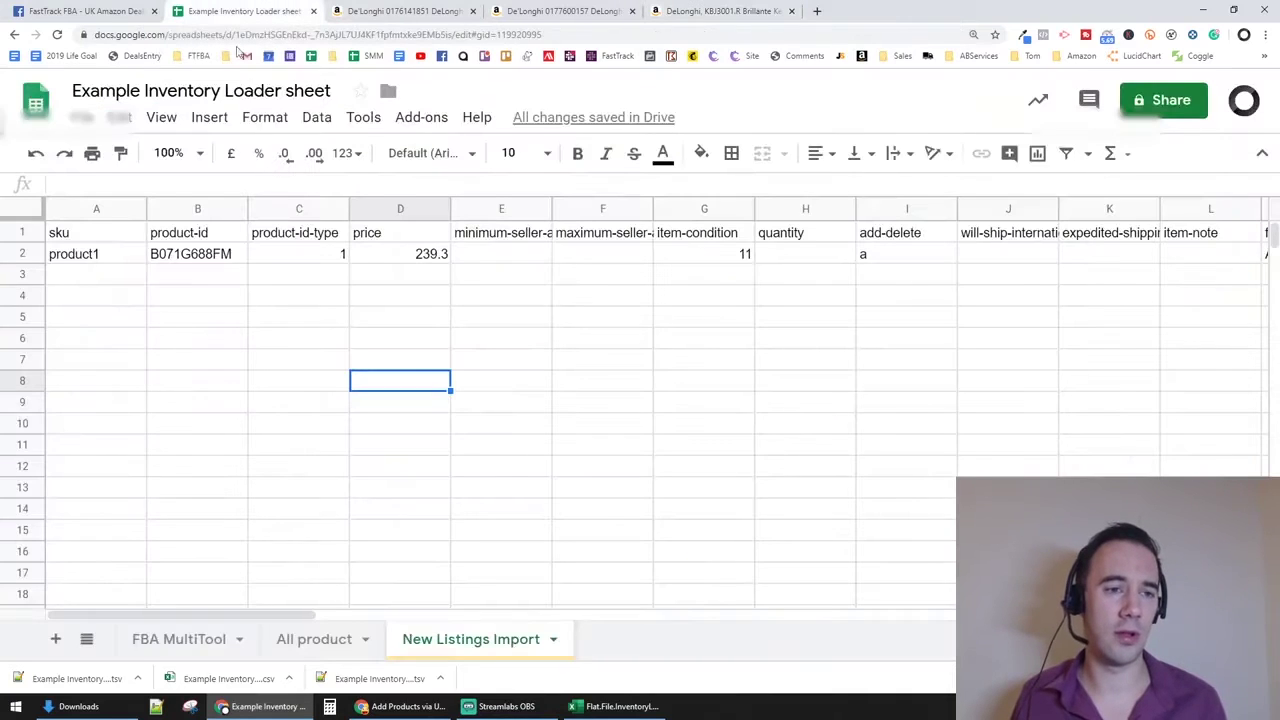
pyautogui.click(165, 640)
pyautogui.click(287, 505)
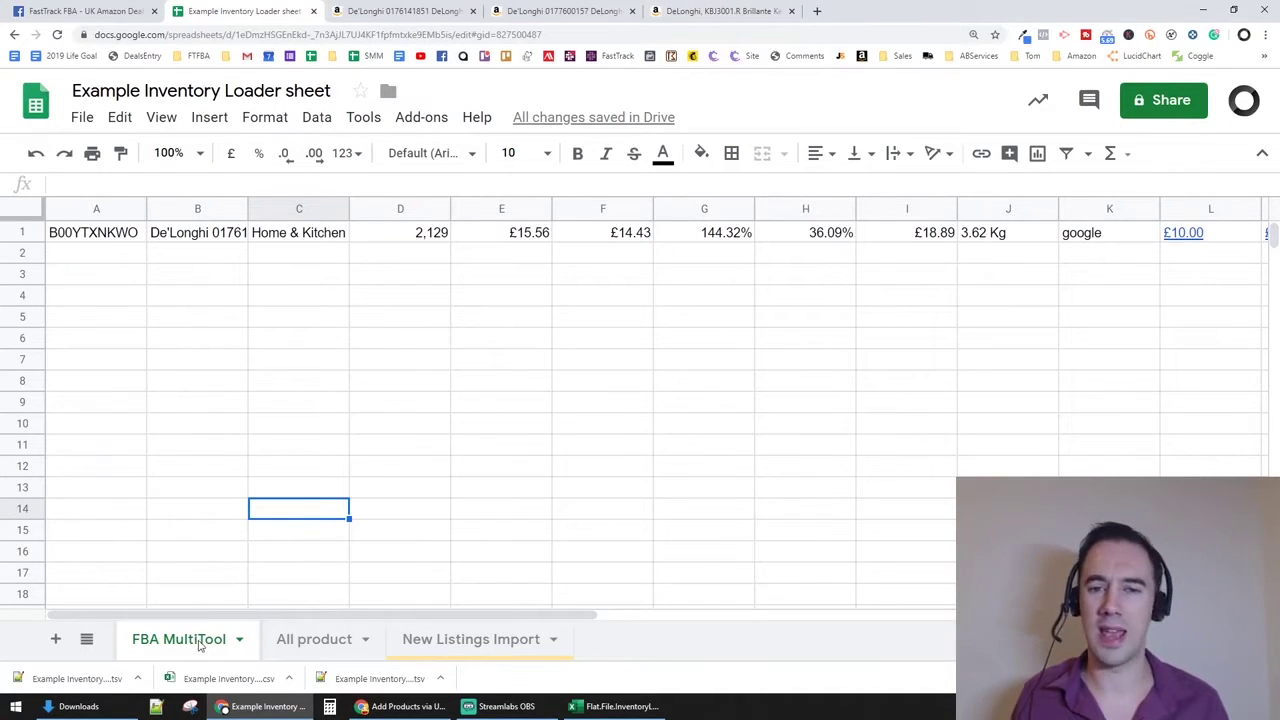
pyautogui.click(697, 10)
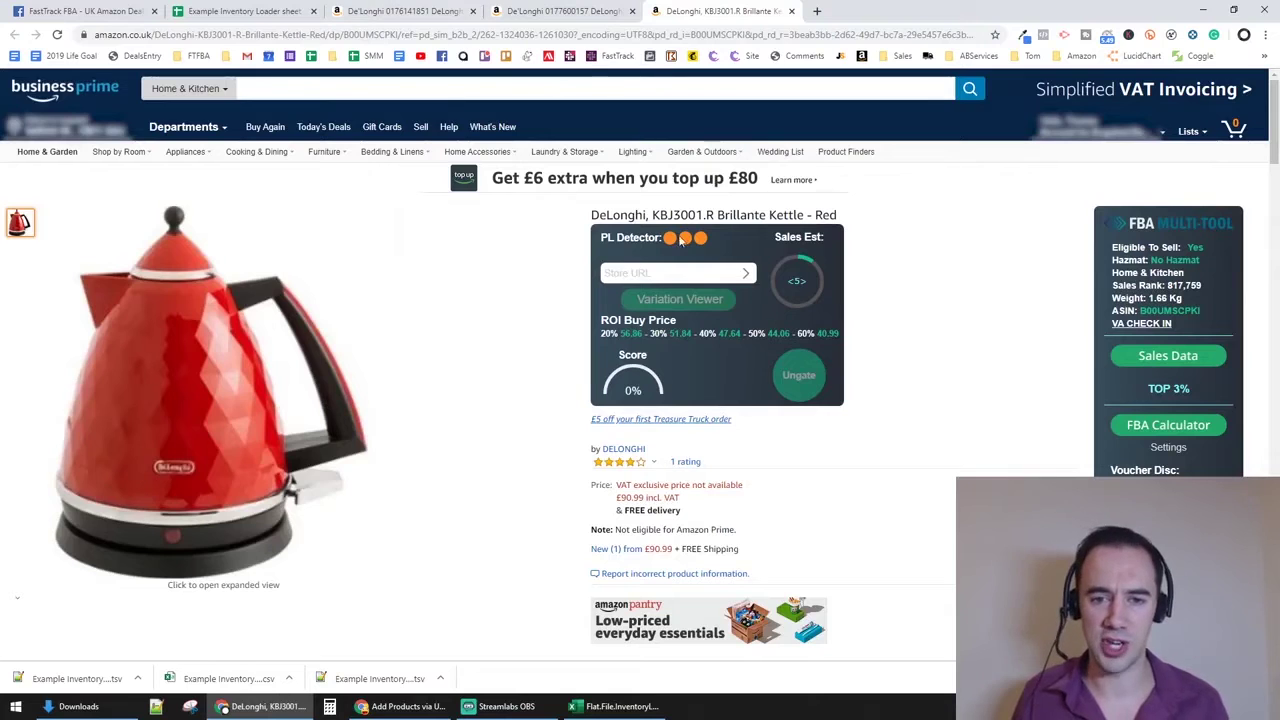
pyautogui.write('www.gogoel')
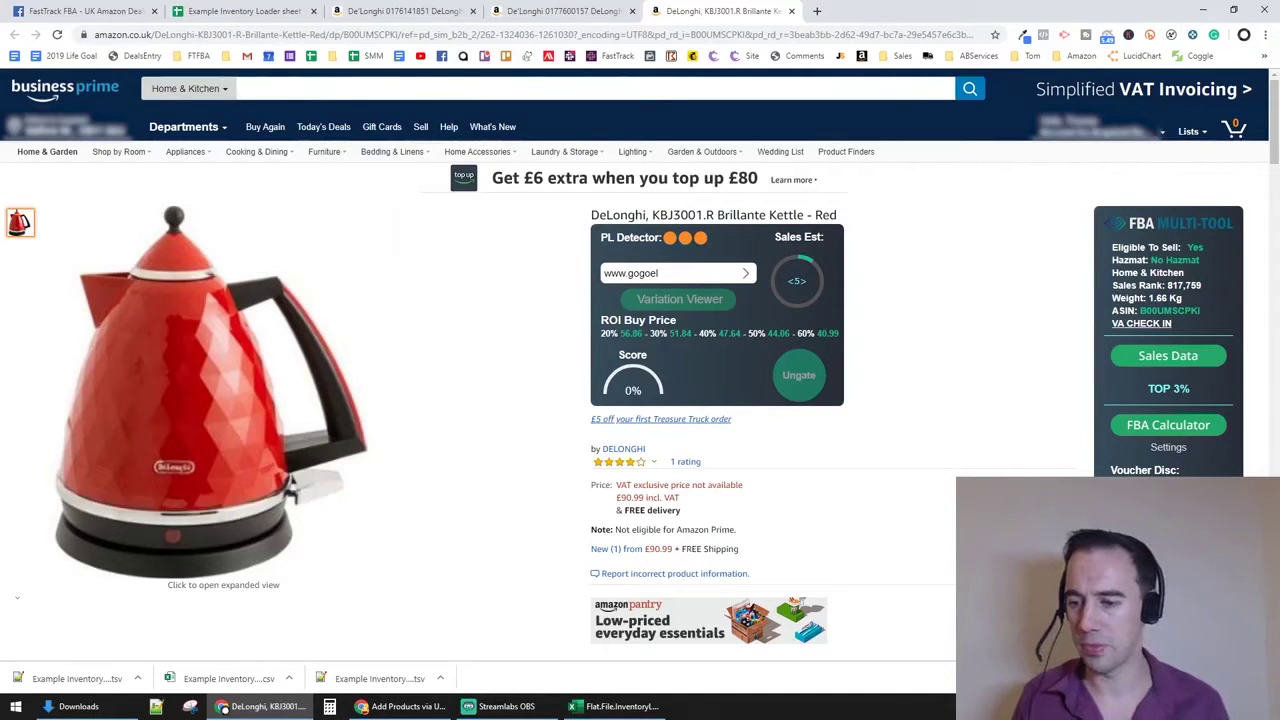
pyautogui.scroll(-1, 640, 365)
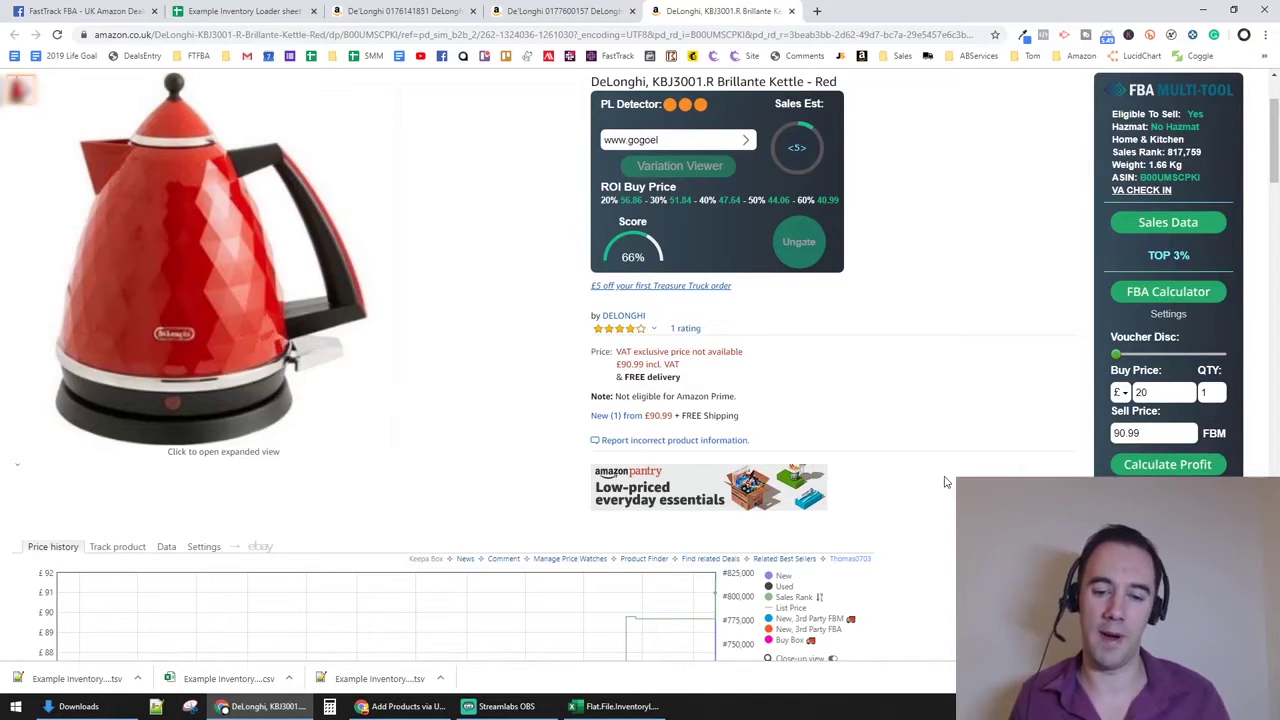
pyautogui.scroll(1, 945, 482)
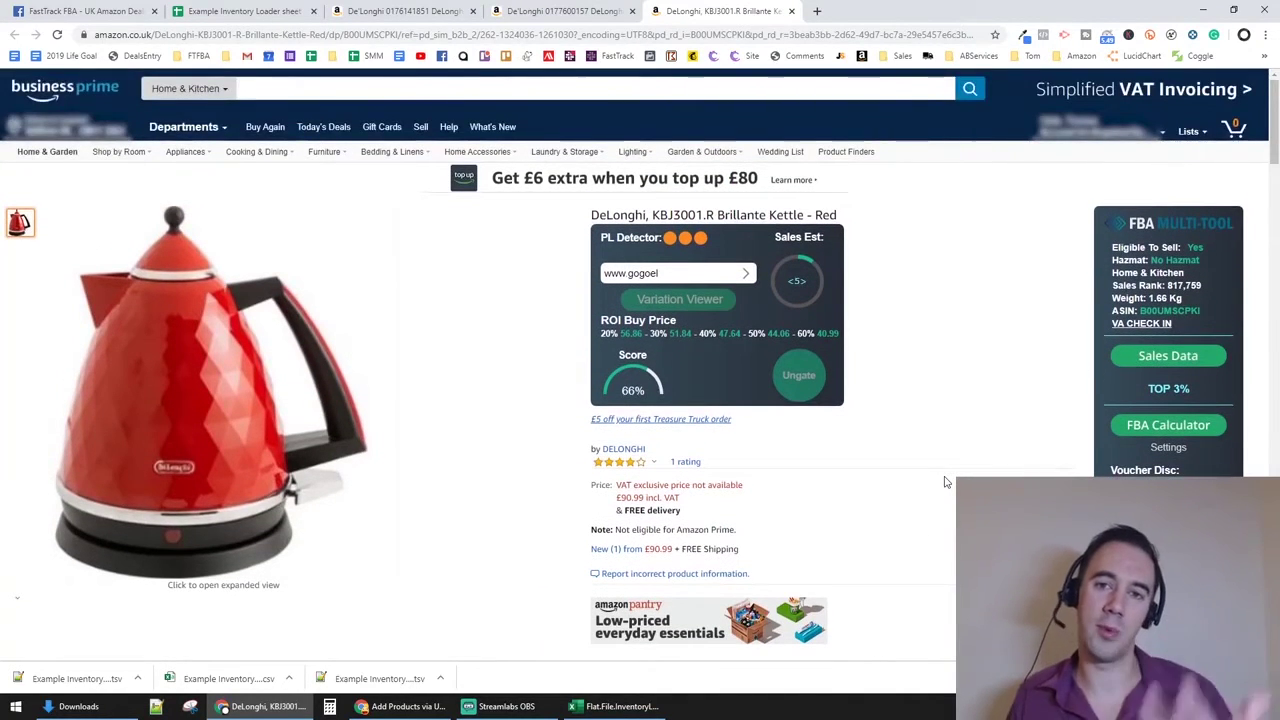
pyautogui.tripleClick(682, 271)
pyautogui.write('www.google.com/test123')
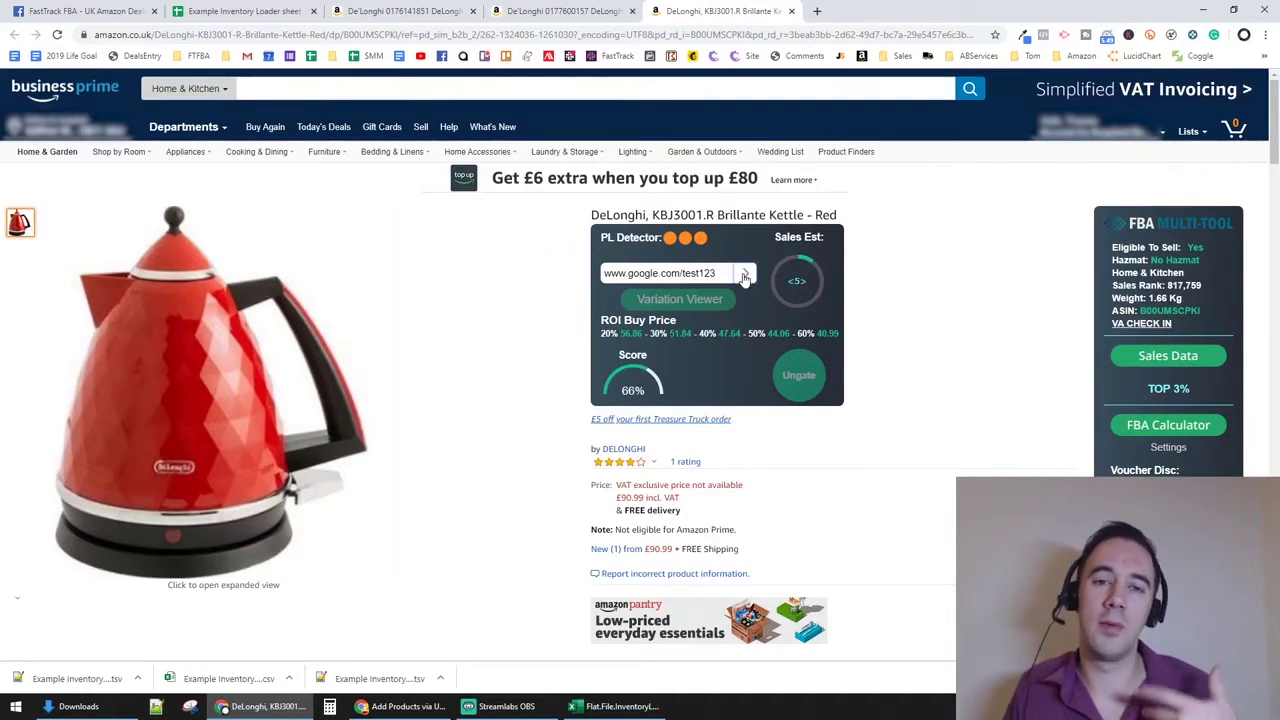
# Check the exported Brillante kettle row in the spreadsheet, covering its ASIN, sales rank, total fees and profit
pyautogui.click(243, 10)
pyautogui.click(326, 345)
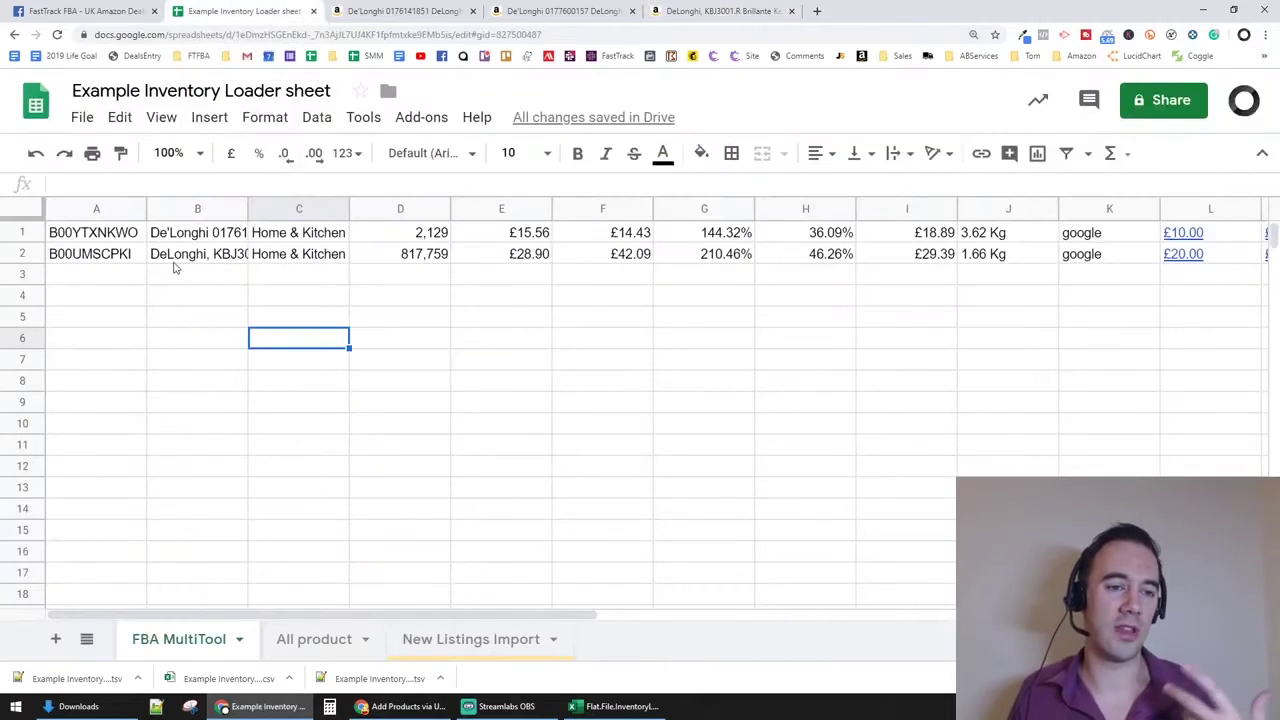
pyautogui.click(124, 258)
pyautogui.click(416, 256)
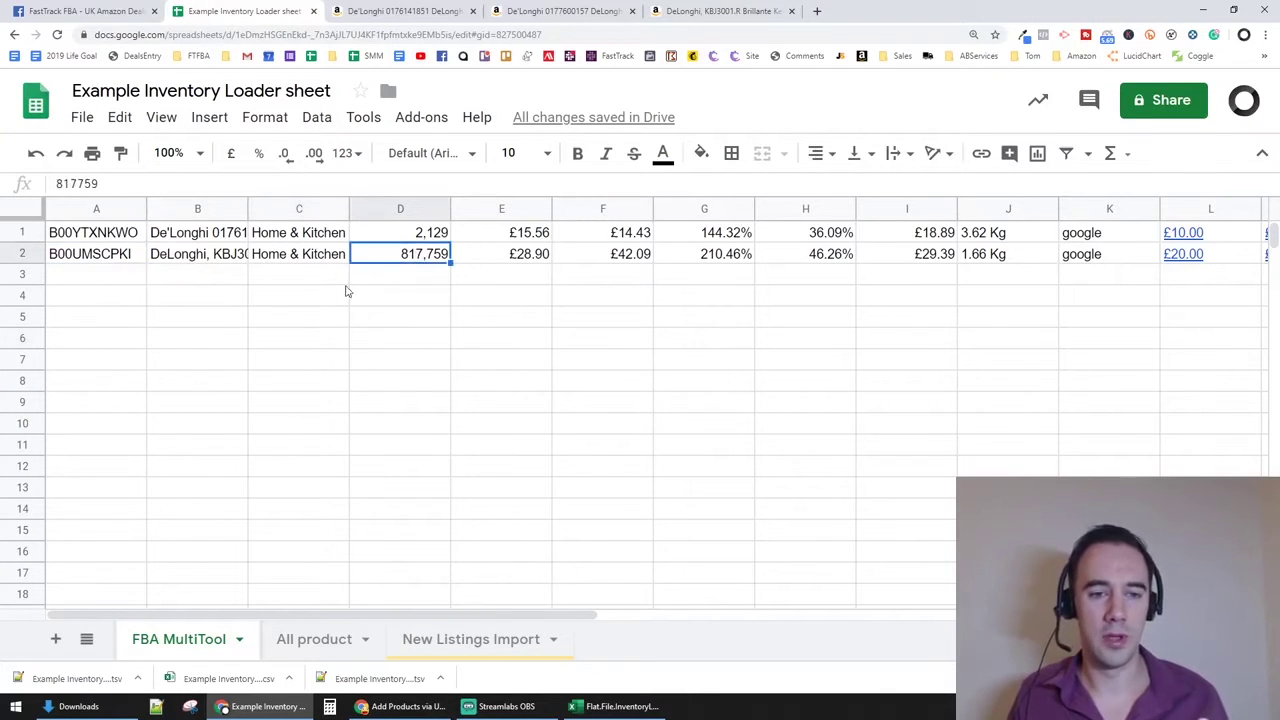
pyautogui.click(180, 272)
pyautogui.press('Up')
pyautogui.press('Right')
pyautogui.press('Right')
pyautogui.press('Right')
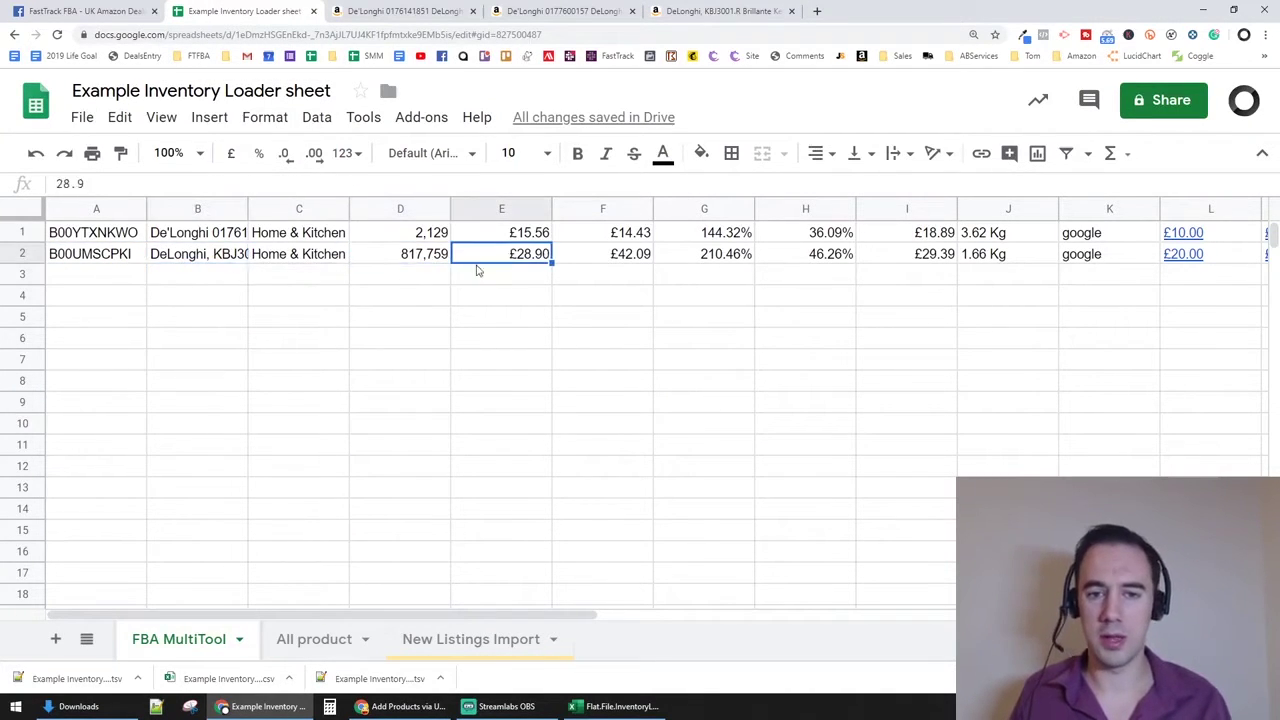
pyautogui.press('Right')
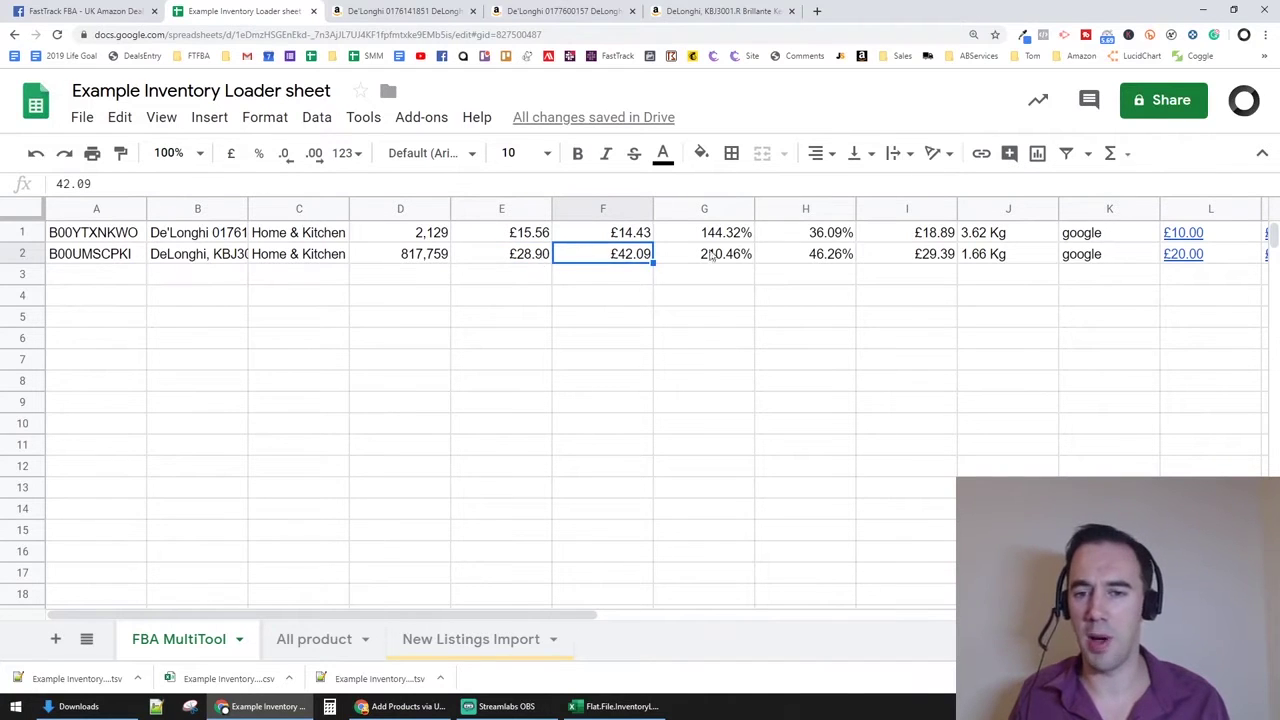
# Examine the kettle row's remaining fields through to the sell price, including the store hyperlink behind the buy price
pyautogui.press('Right')
pyautogui.press('Right')
pyautogui.press('Right')
pyautogui.press('Right')
pyautogui.press('Right')
pyautogui.press('Right')
pyautogui.press('Right')
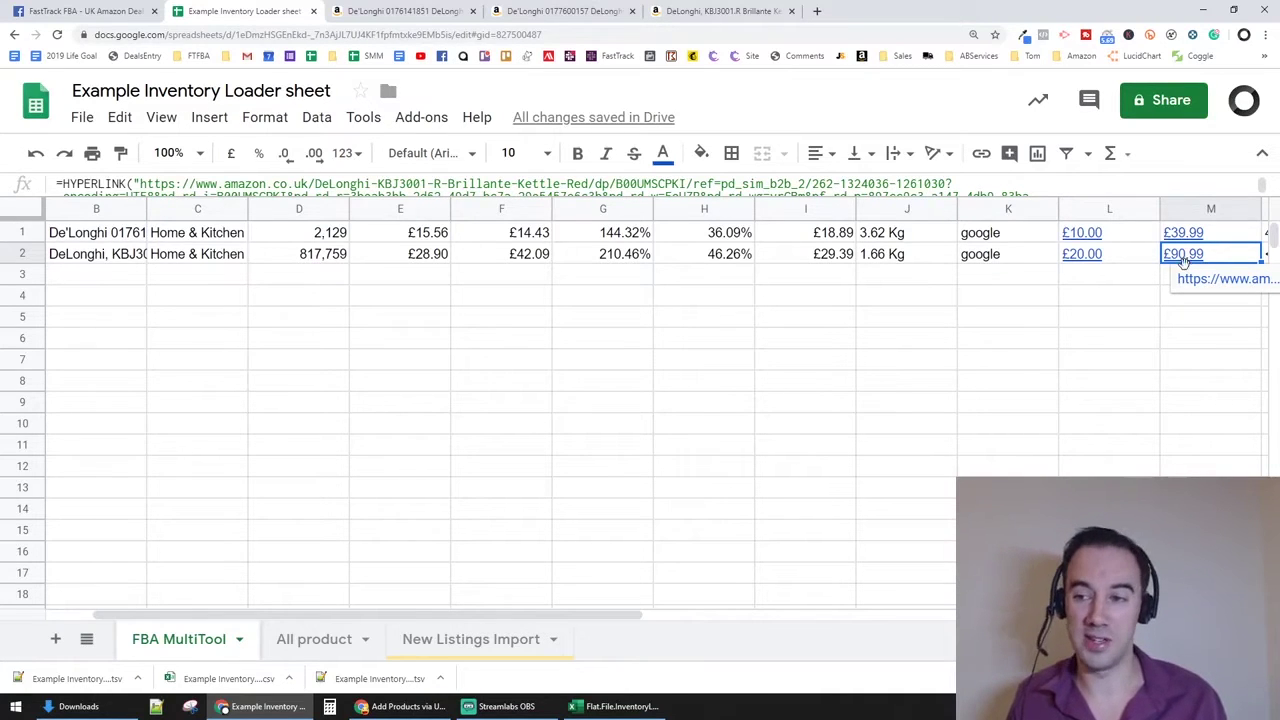
pyautogui.press('Left')
pyautogui.press('Left')
pyautogui.press('Right')
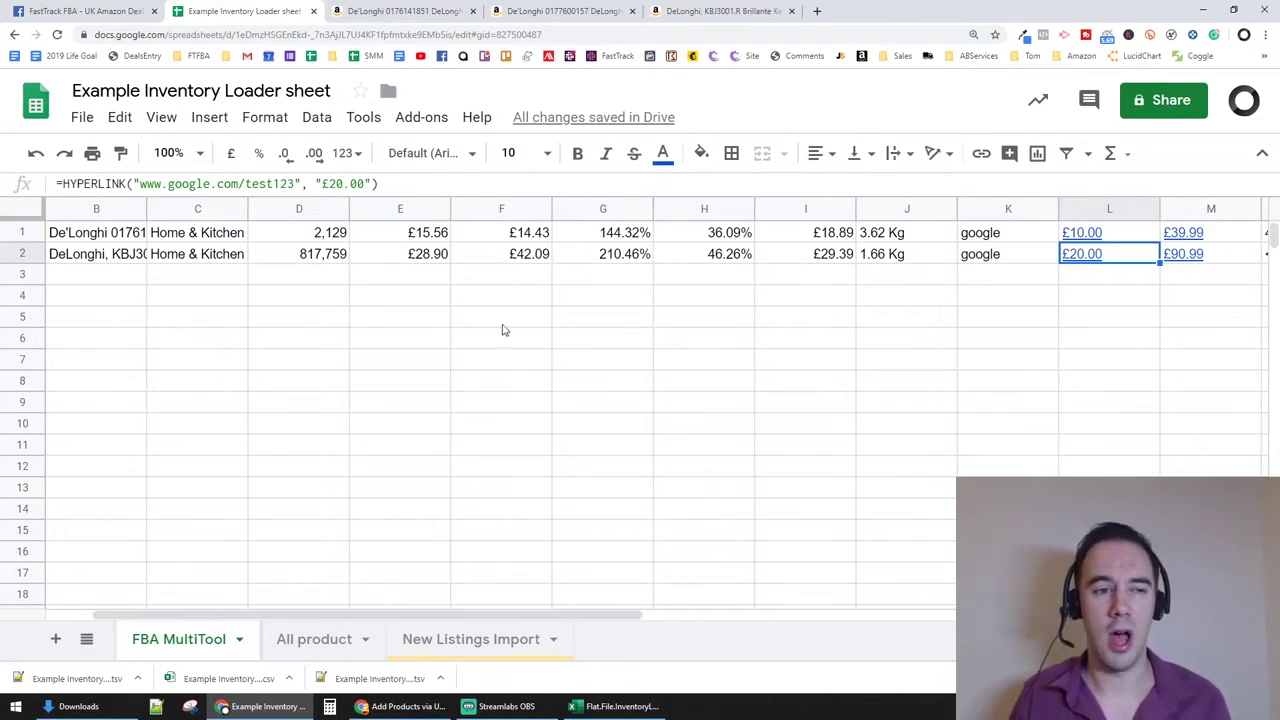
# Open five sponsored Russell Hobbs and KLARSTEIN kettles from the Brillante kettle page in new browser tabs
pyautogui.click(720, 11)
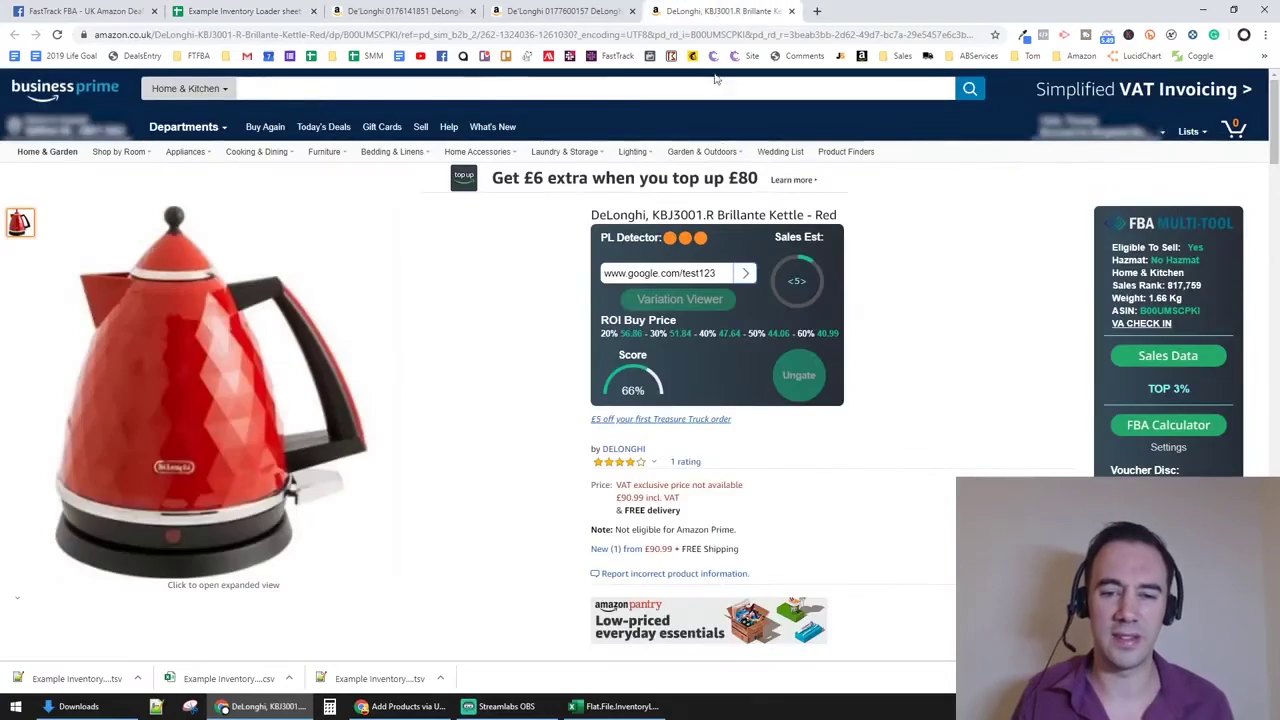
pyautogui.scroll(-3, 813, 307)
pyautogui.scroll(2, 813, 307)
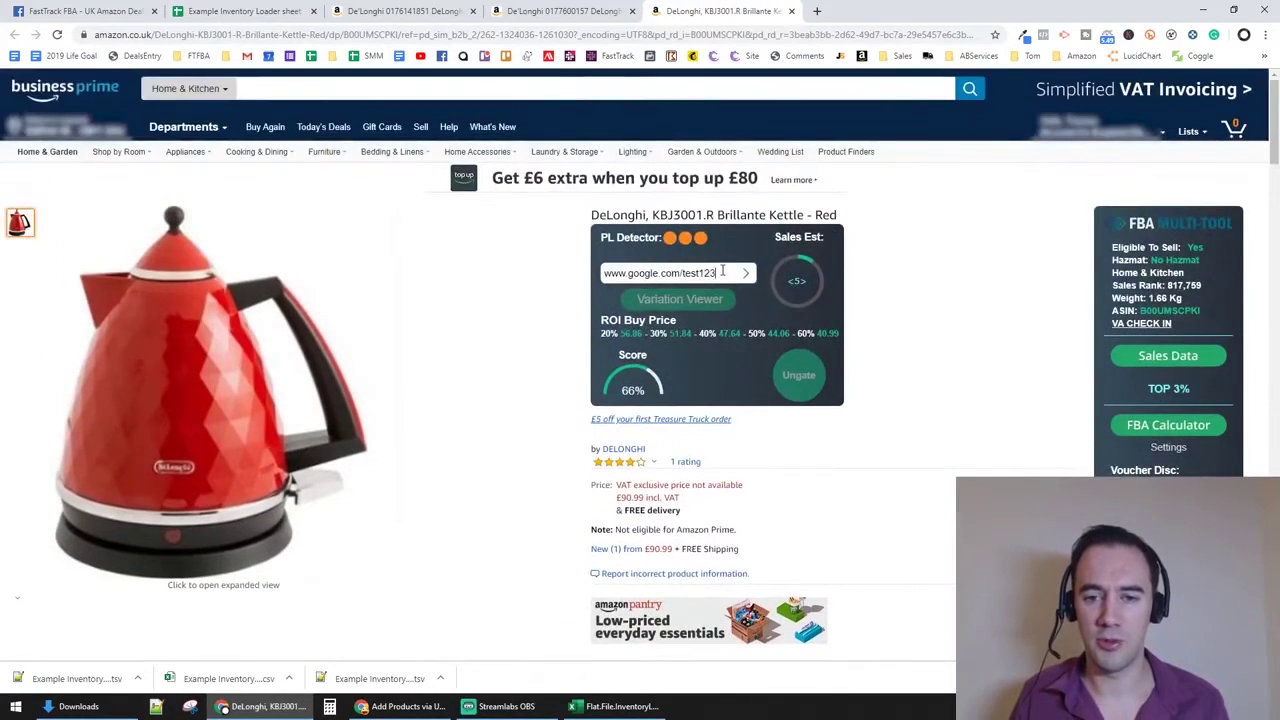
pyautogui.scroll(-10, 945, 395)
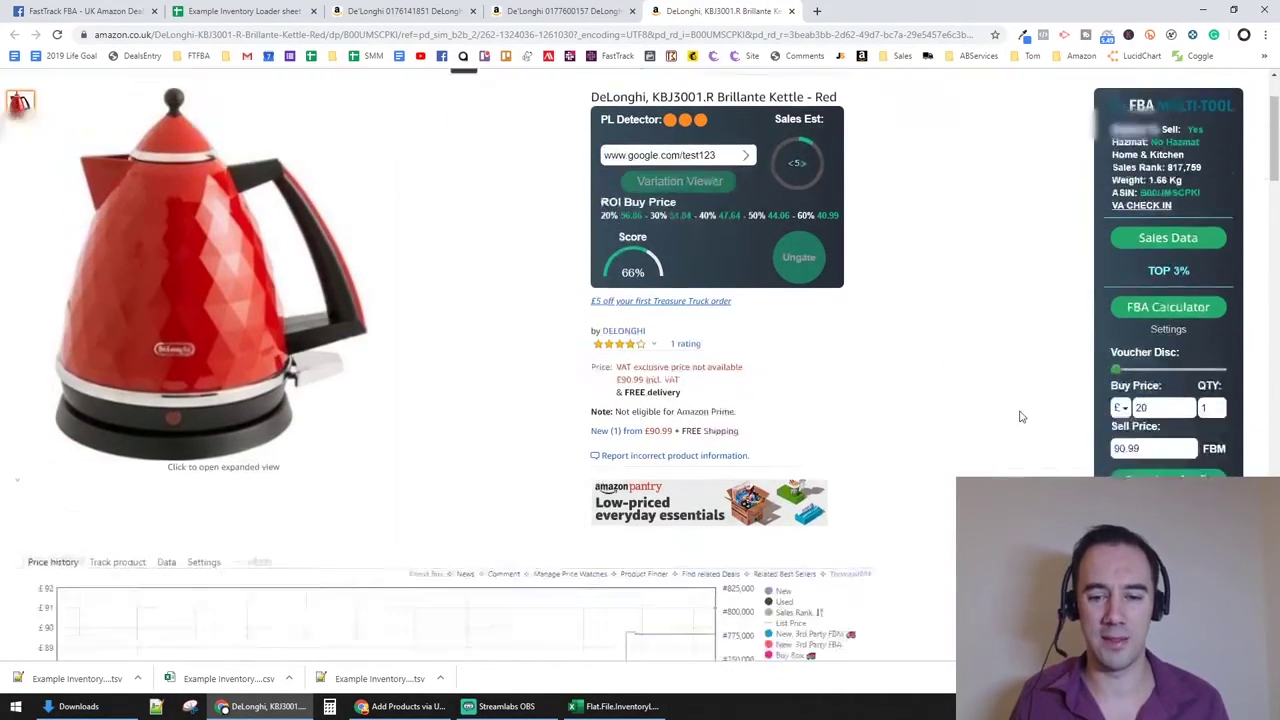
pyautogui.scroll(-8, 997, 421)
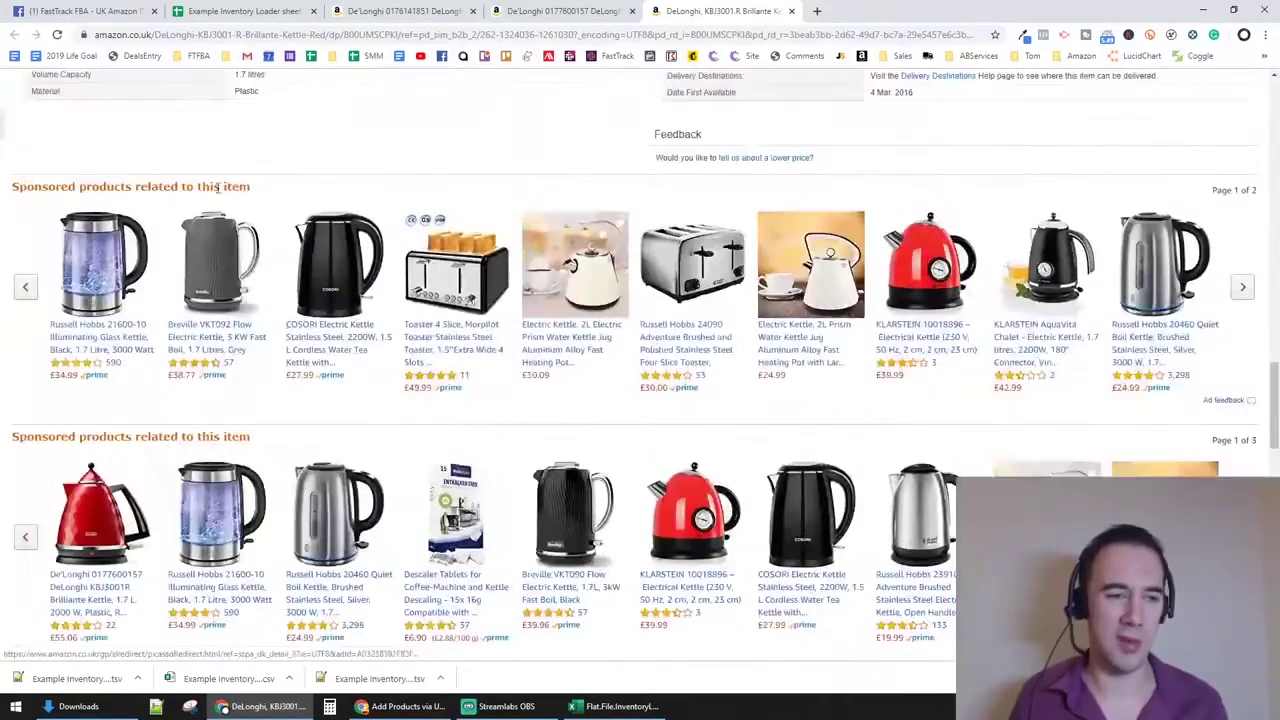
pyautogui.middleClick(105, 275)
pyautogui.middleClick(345, 525)
pyautogui.middleClick(968, 245)
pyautogui.middleClick(887, 534)
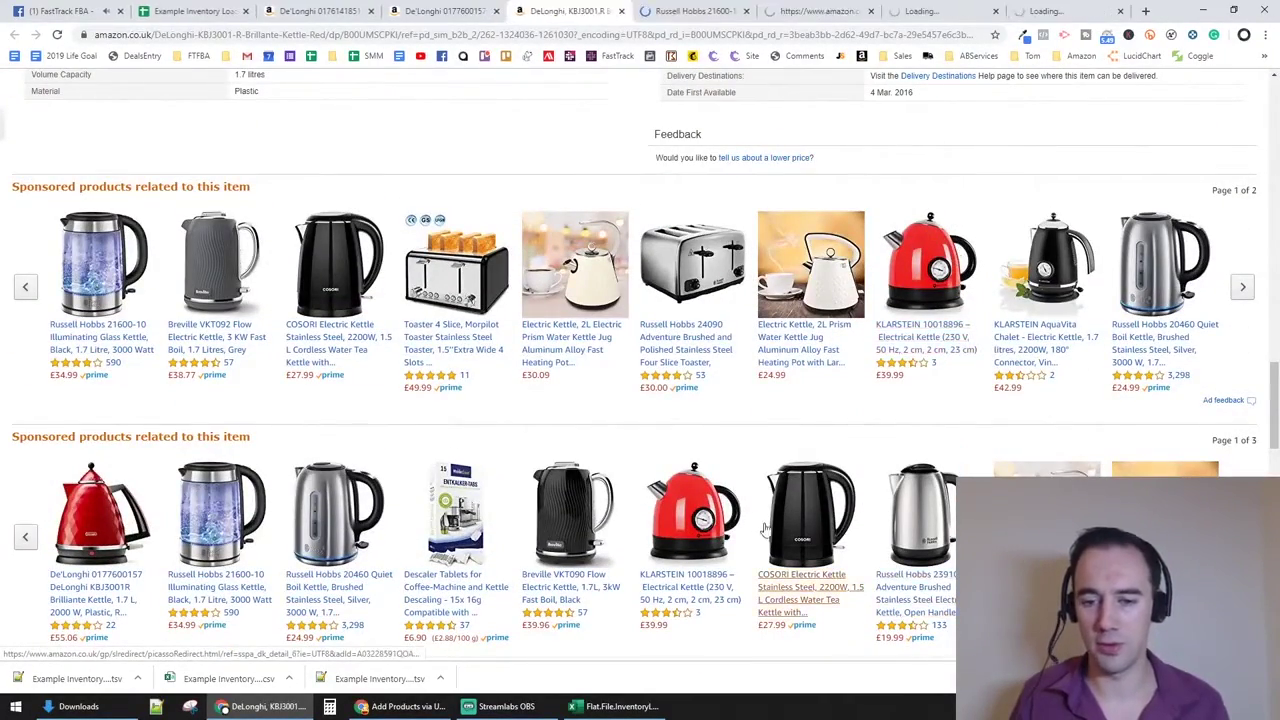
pyautogui.middleClick(690, 515)
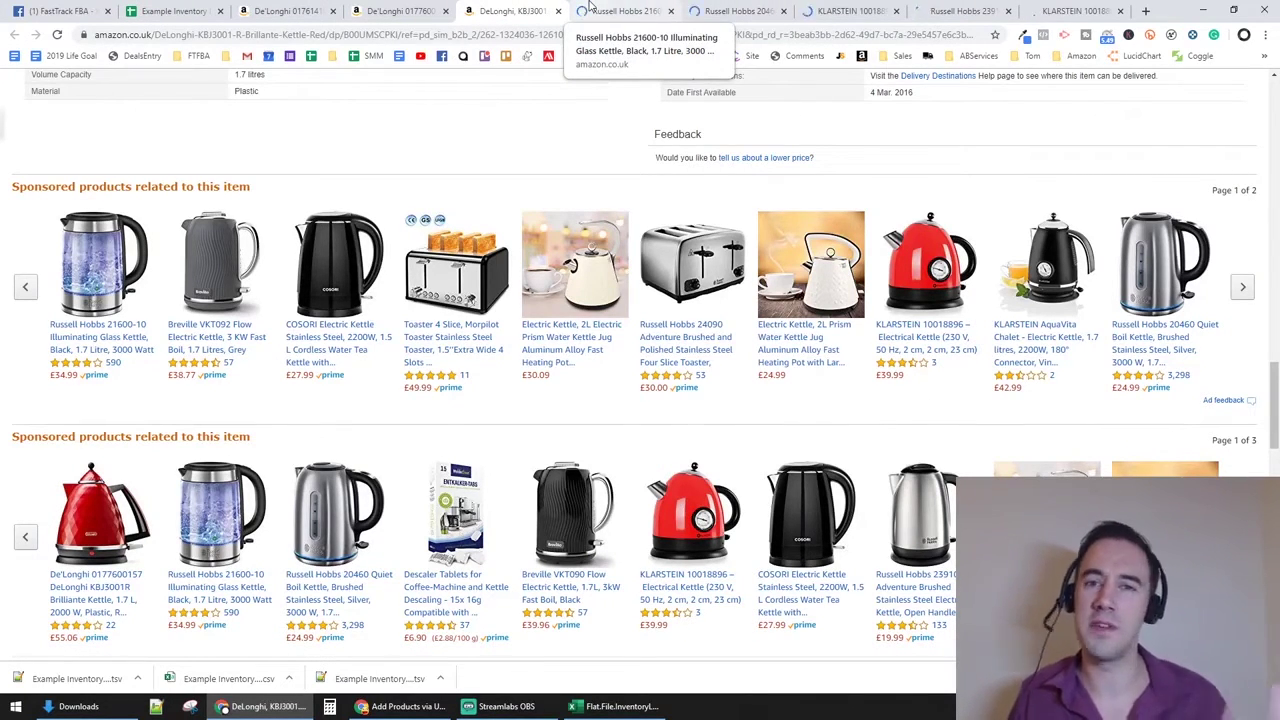
pyautogui.click(595, 10)
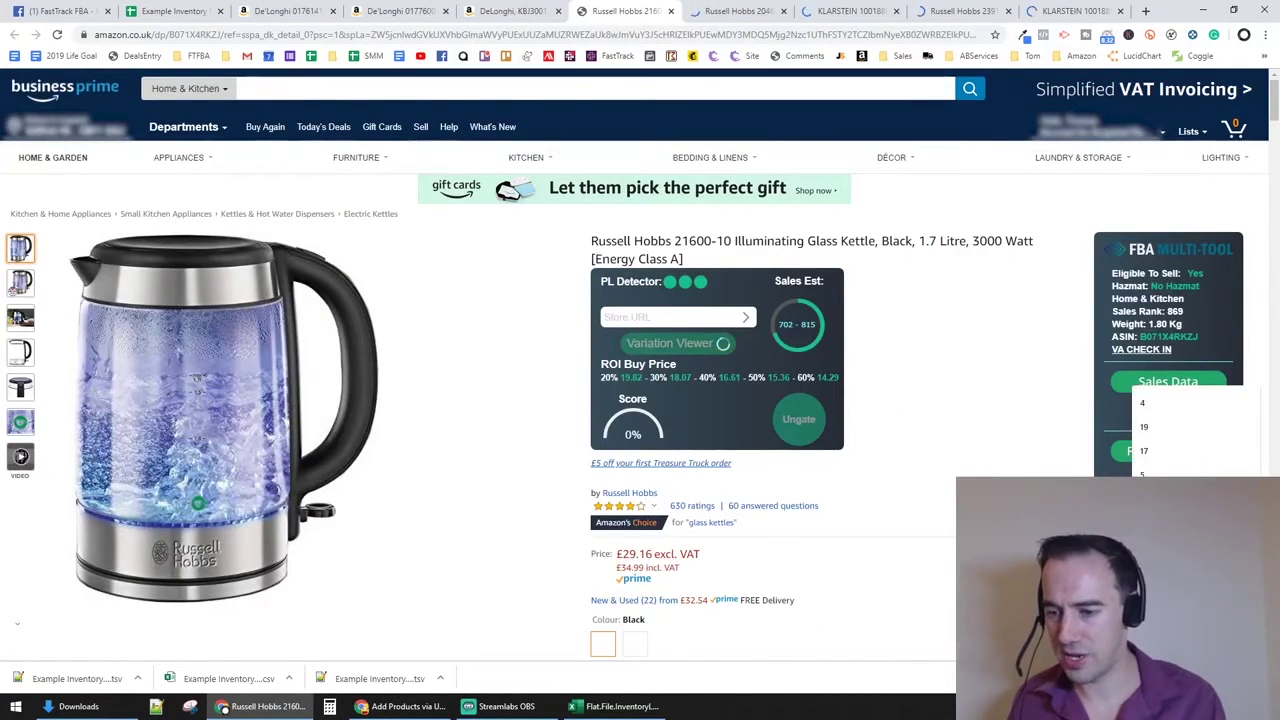
pyautogui.scroll(-2, 640, 366)
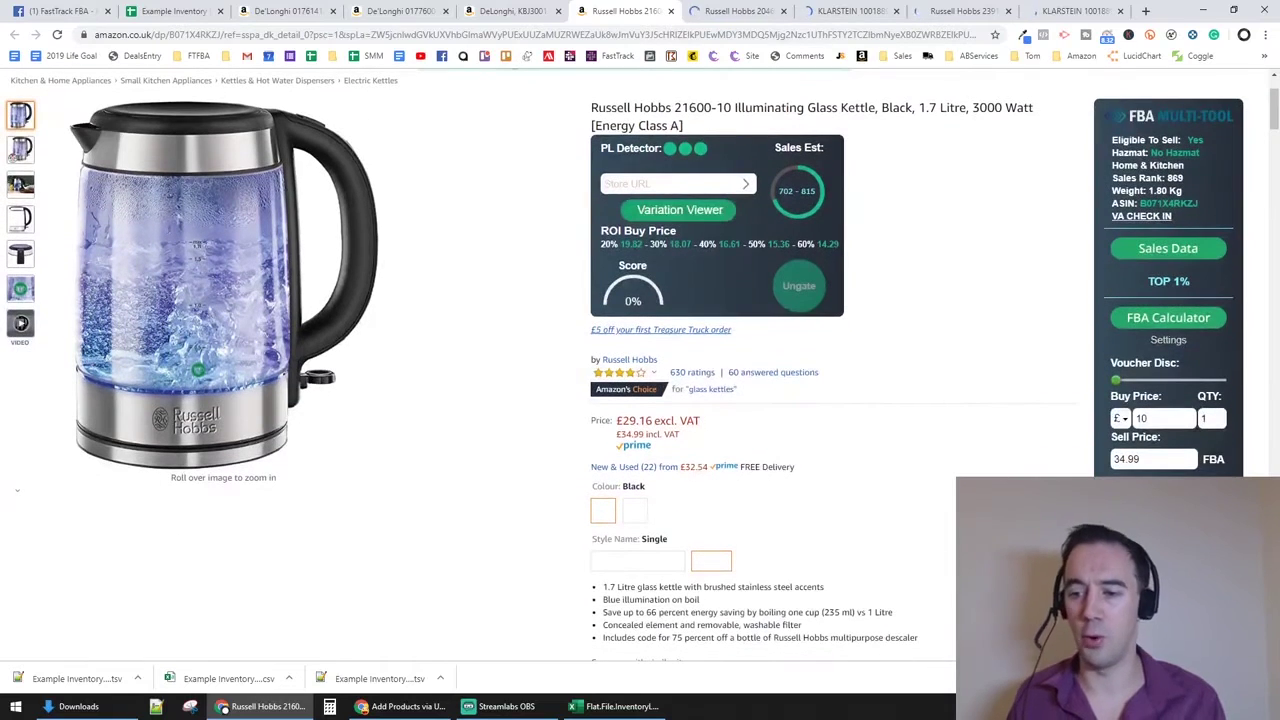
pyautogui.click(648, 178)
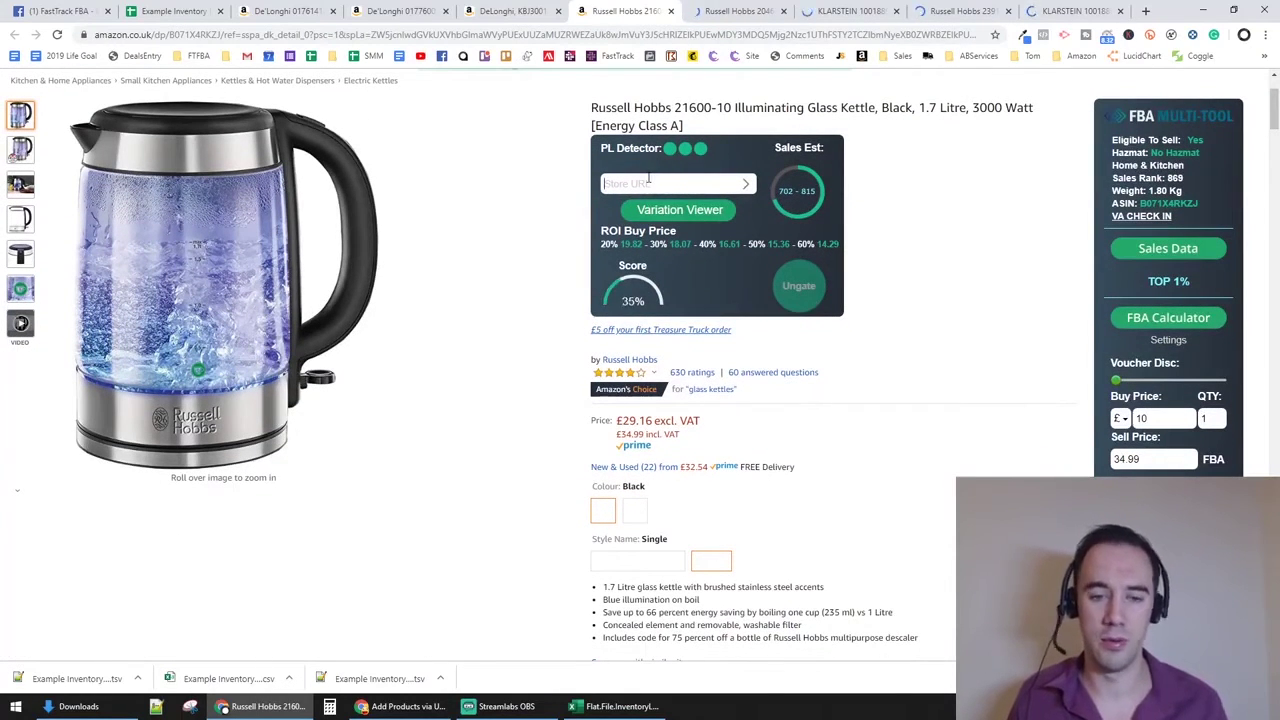
pyautogui.write('www.google.com/test123')
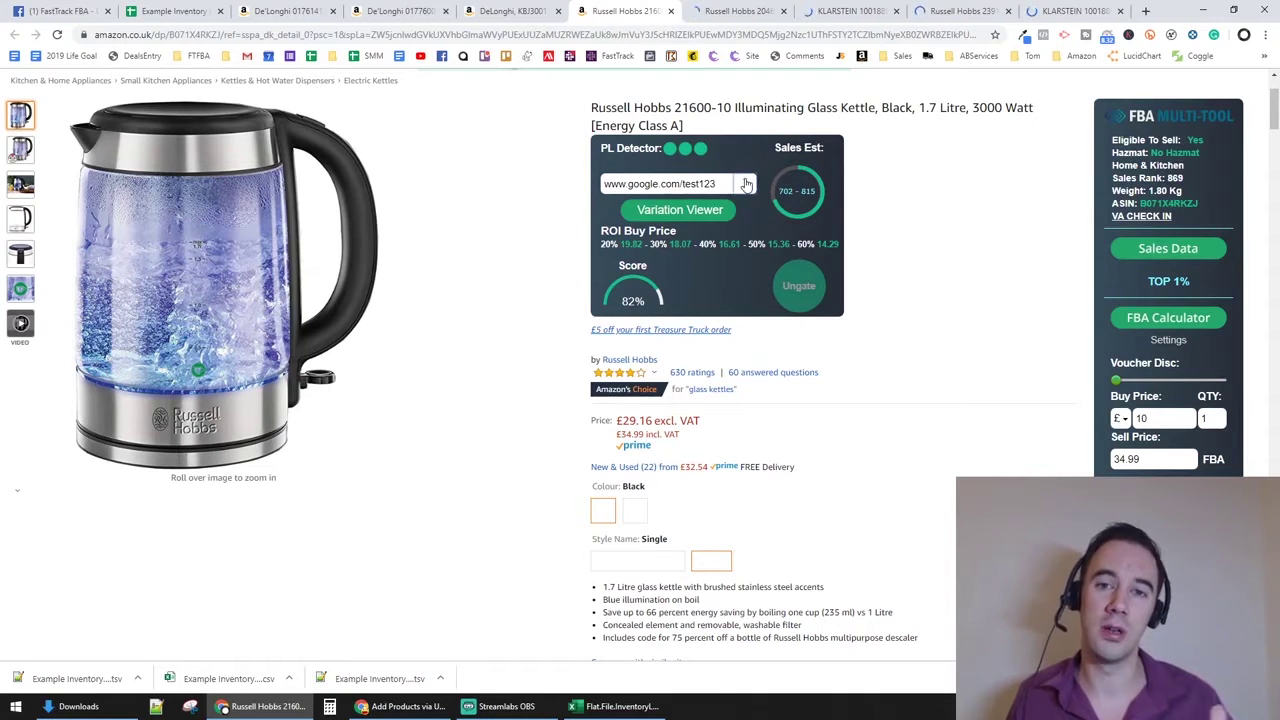
pyautogui.click(728, 10)
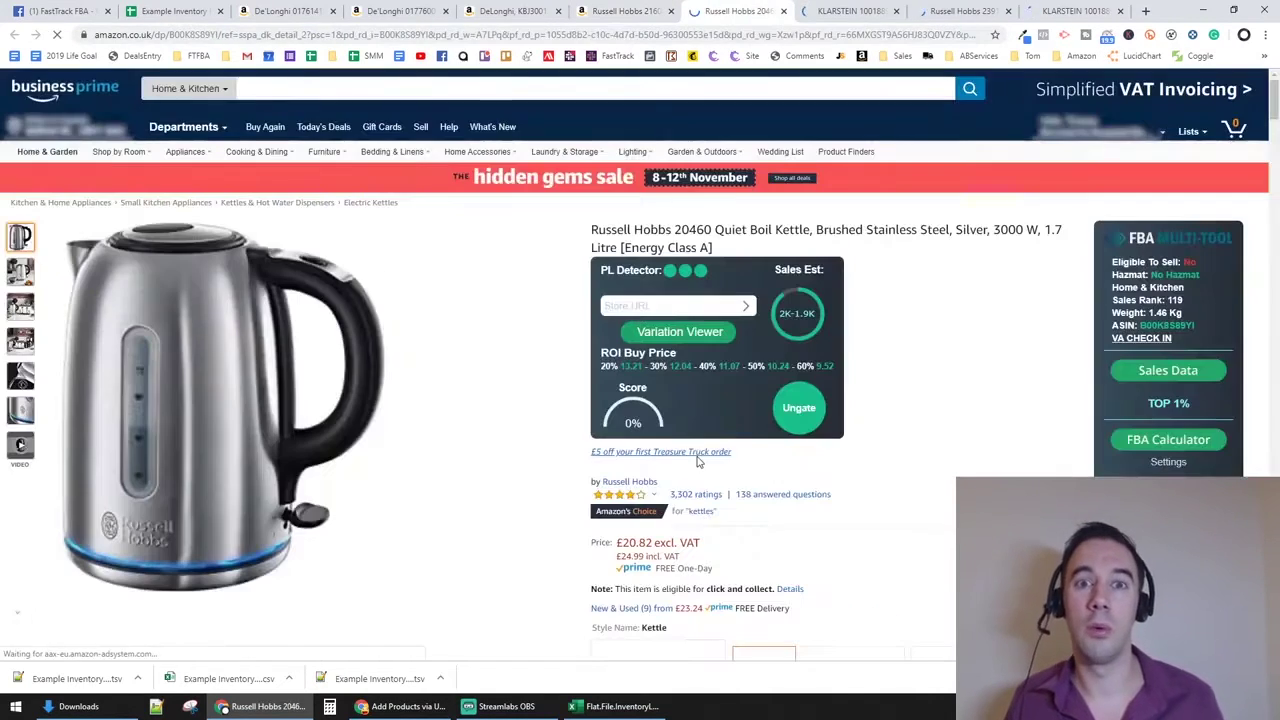
pyautogui.click(712, 306)
pyautogui.write('www.google.com/test123')
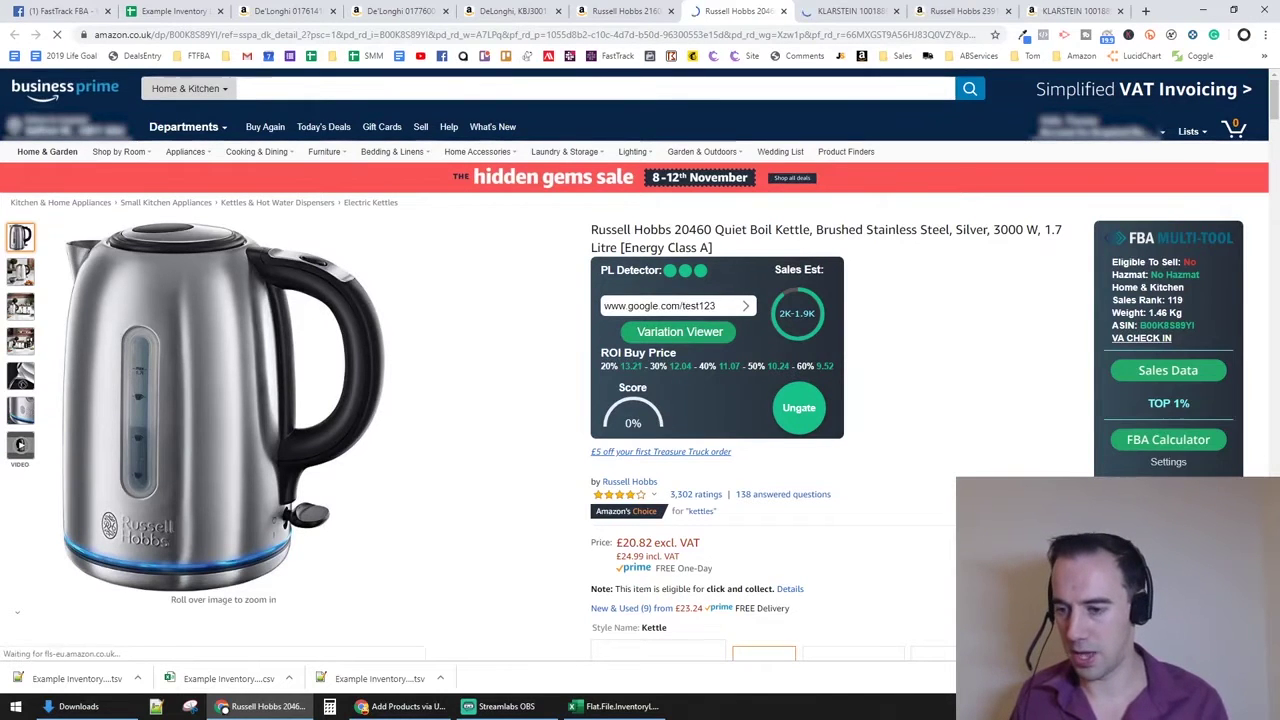
pyautogui.scroll(-1, 850, 297)
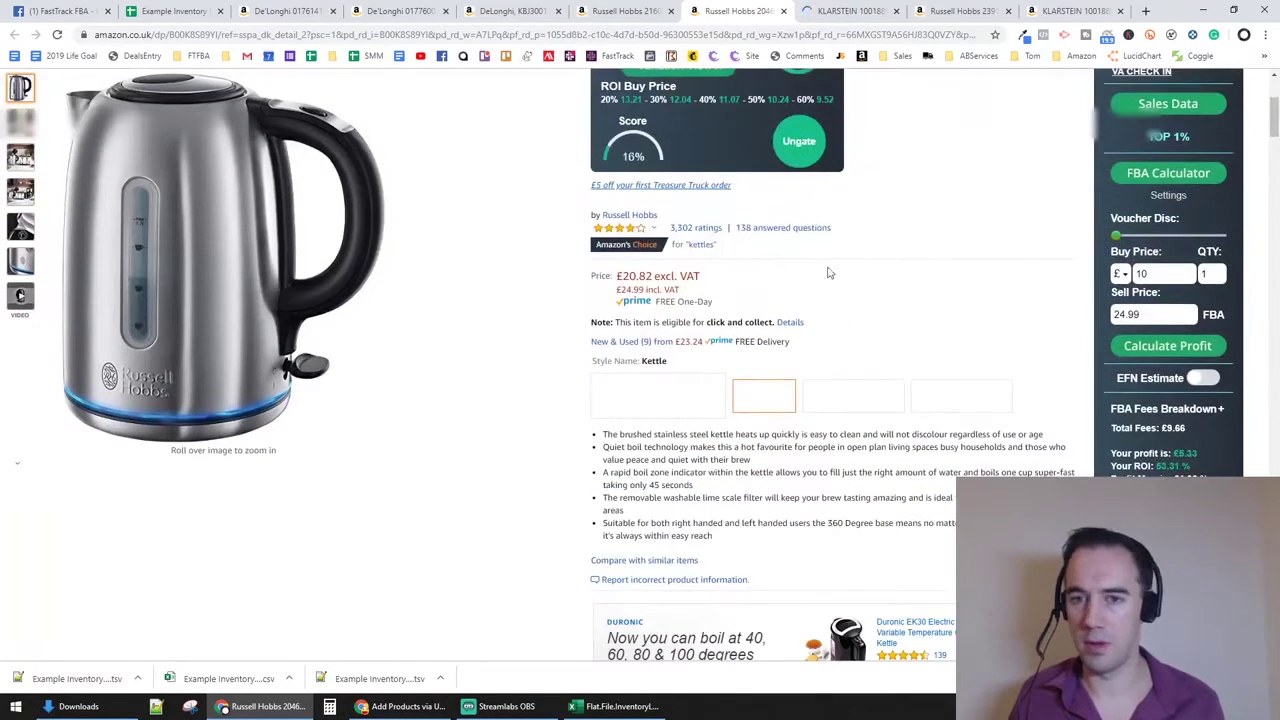
pyautogui.scroll(1, 776, 256)
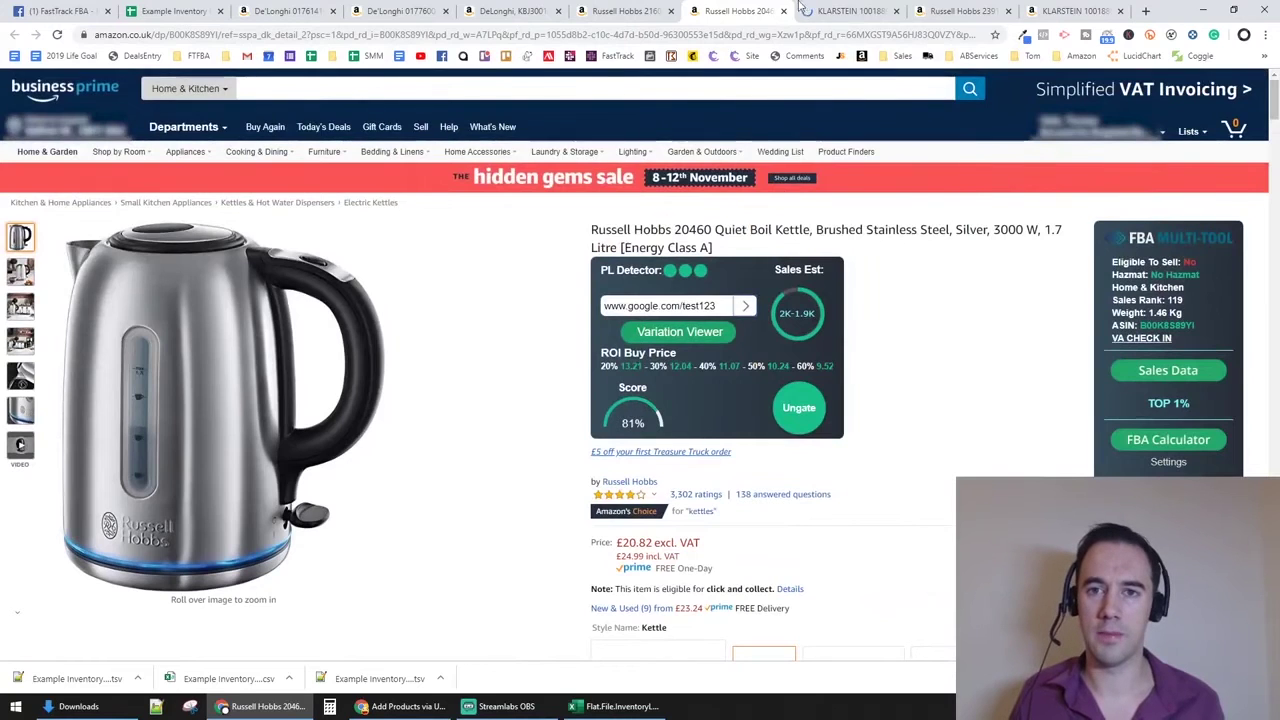
pyautogui.hotkey('ctrl', 'Tab')
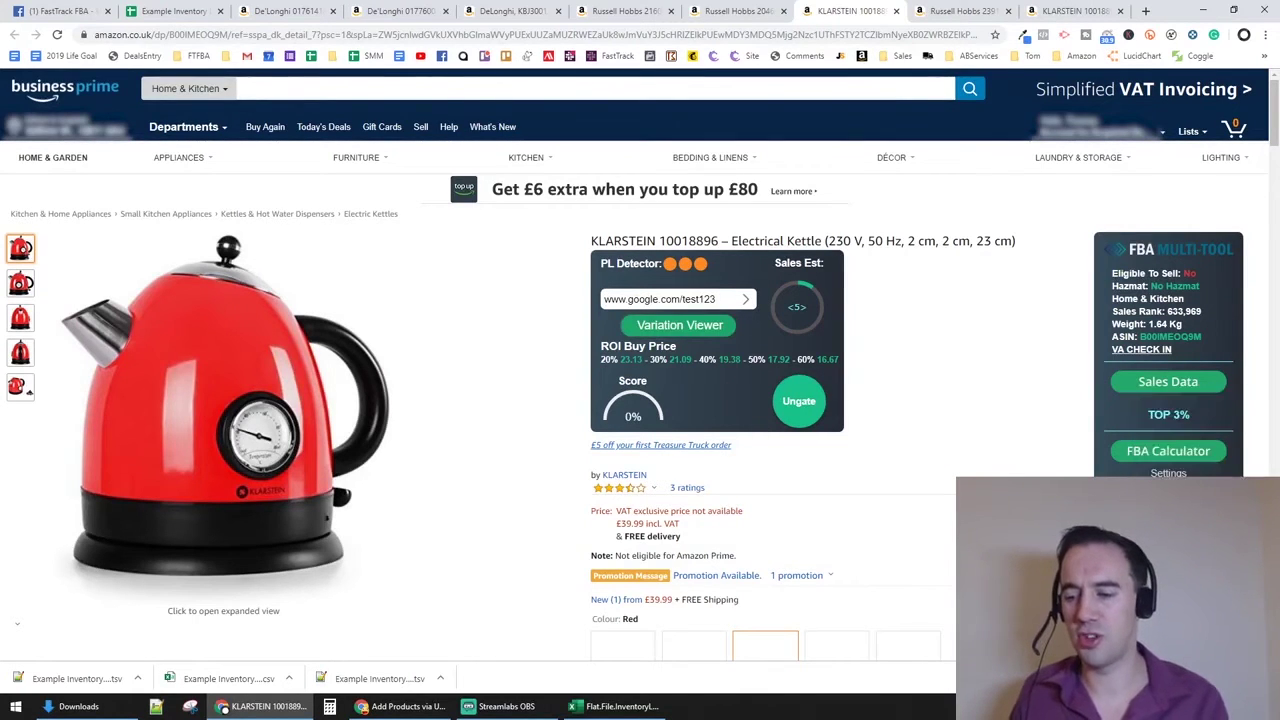
pyautogui.scroll(-2, 756, 283)
pyautogui.click(746, 166)
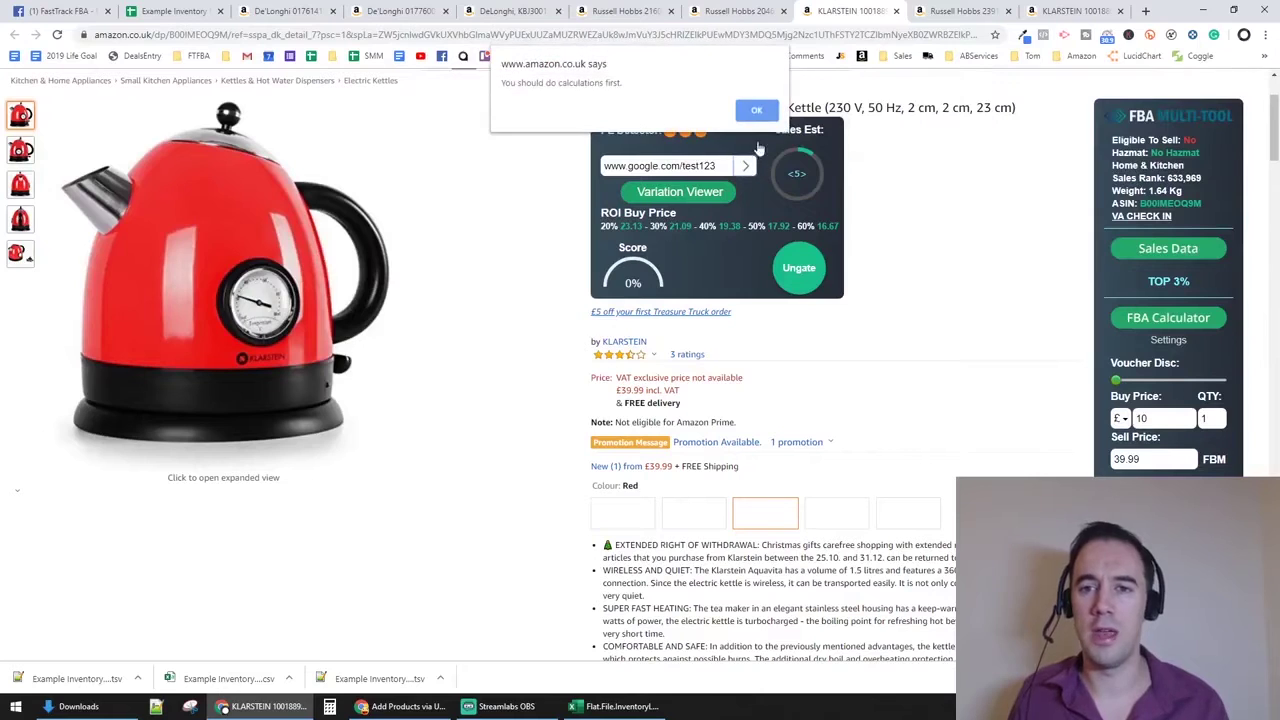
pyautogui.click(756, 111)
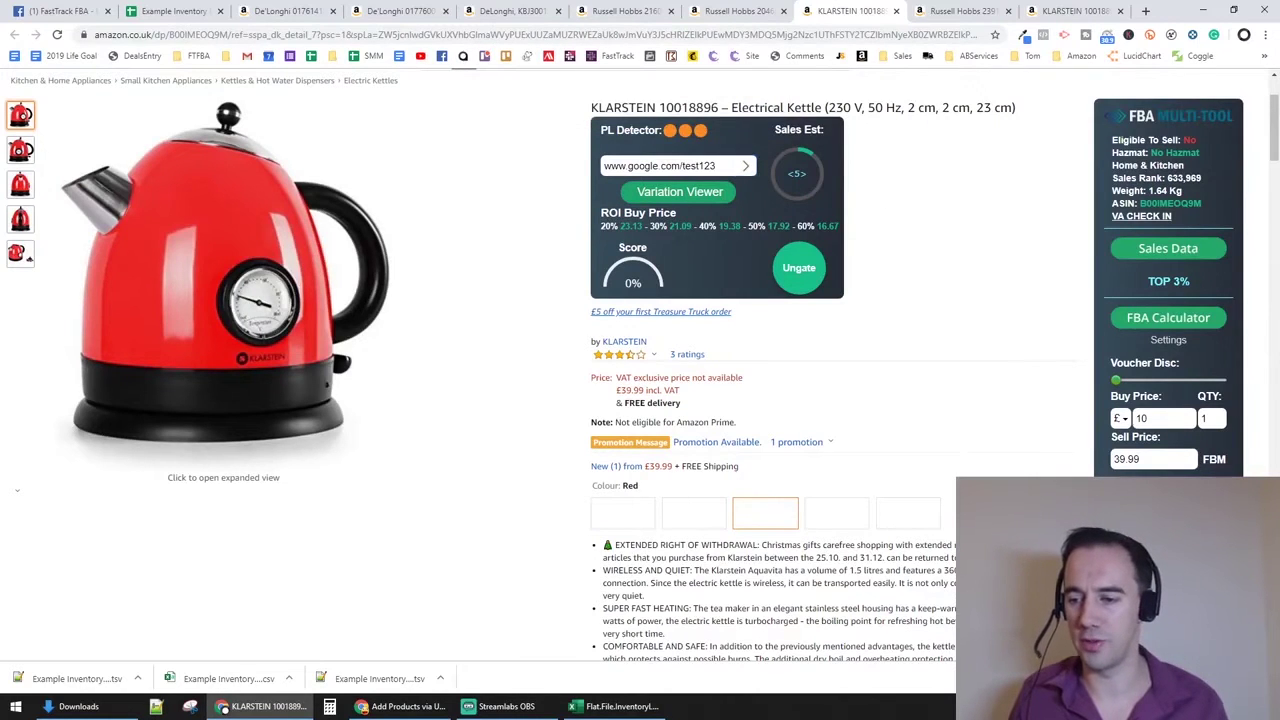
pyautogui.click(960, 11)
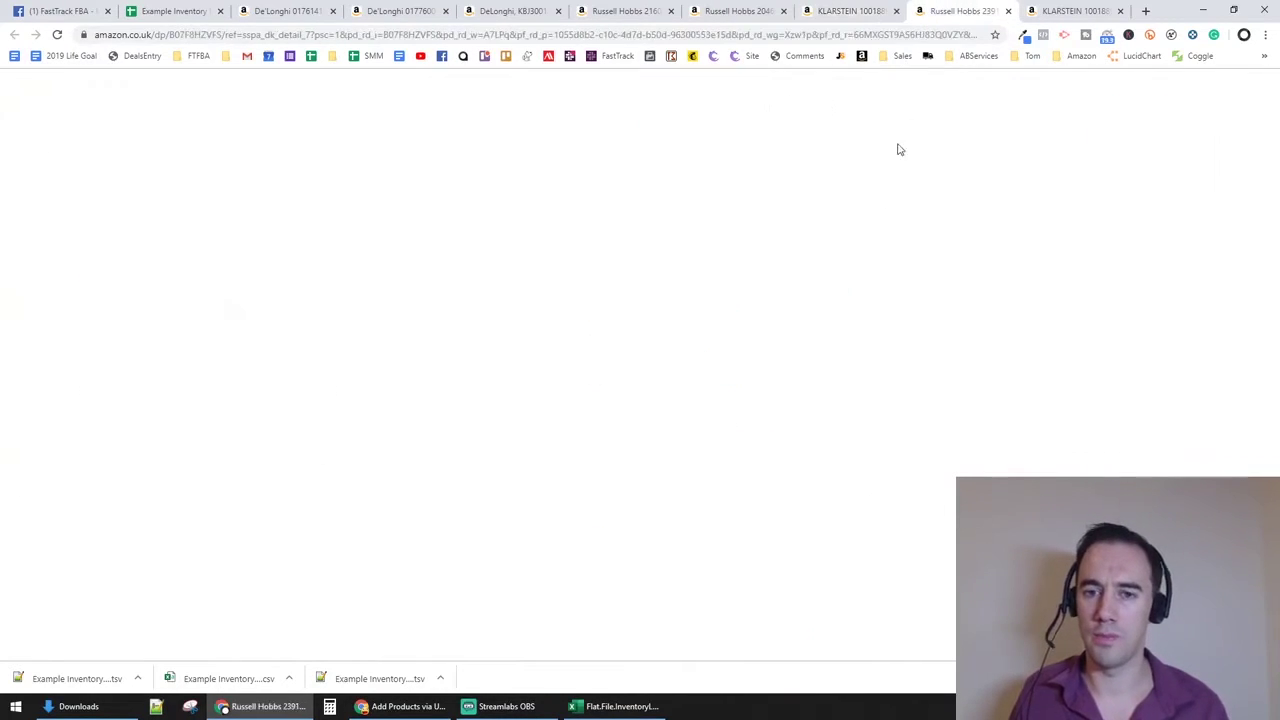
pyautogui.hotkey('ctrl', 'shift', 'Tab')
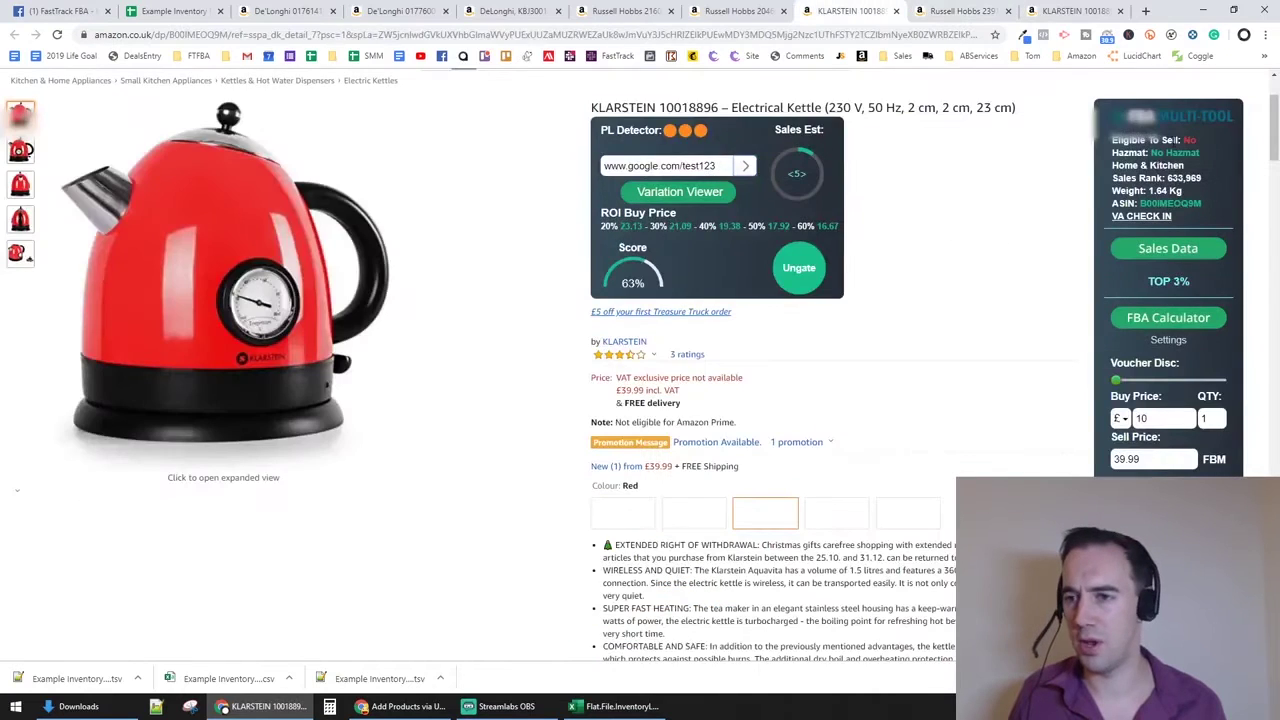
pyautogui.hotkey('ctrl', 'Tab')
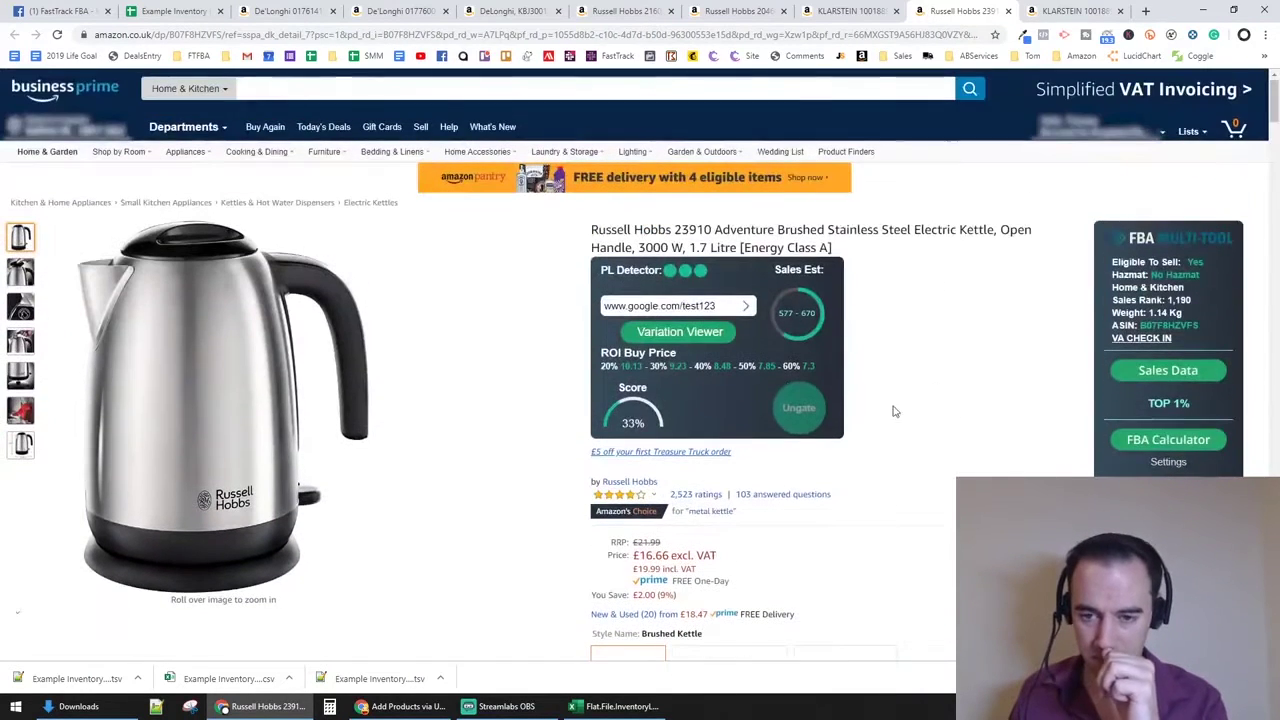
pyautogui.hotkey('ctrl', 'Tab')
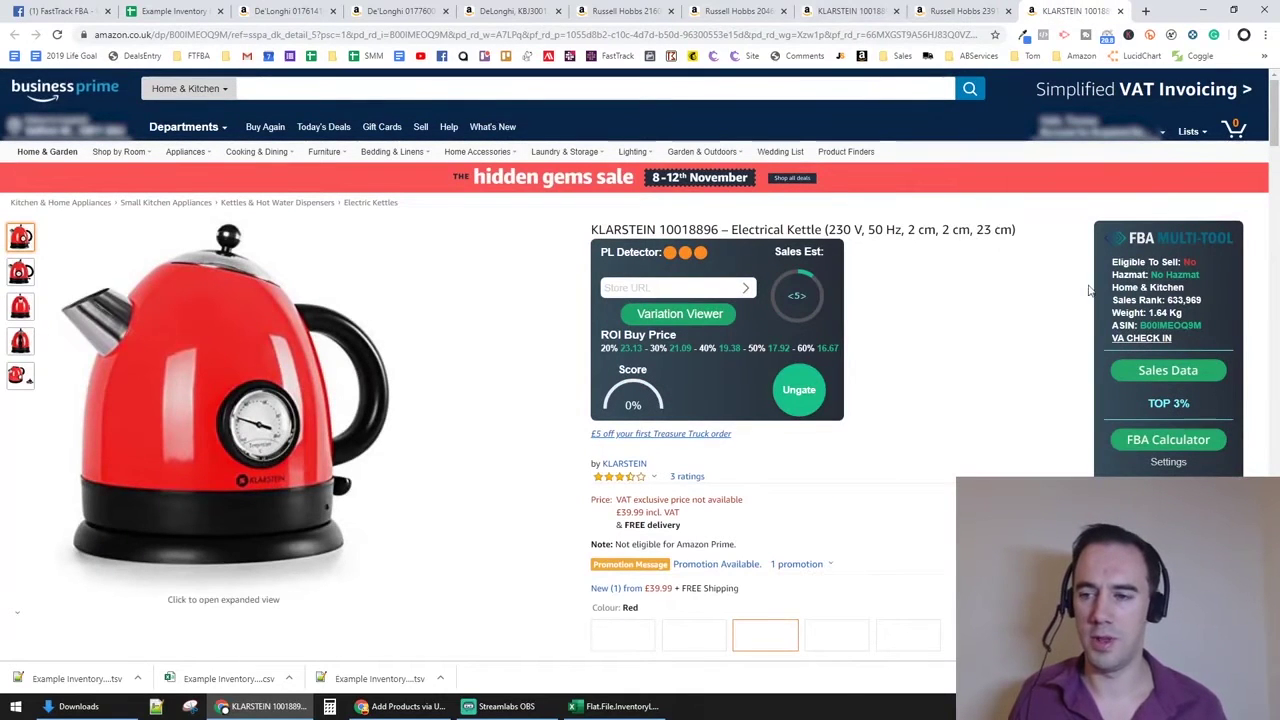
pyautogui.click(1120, 10)
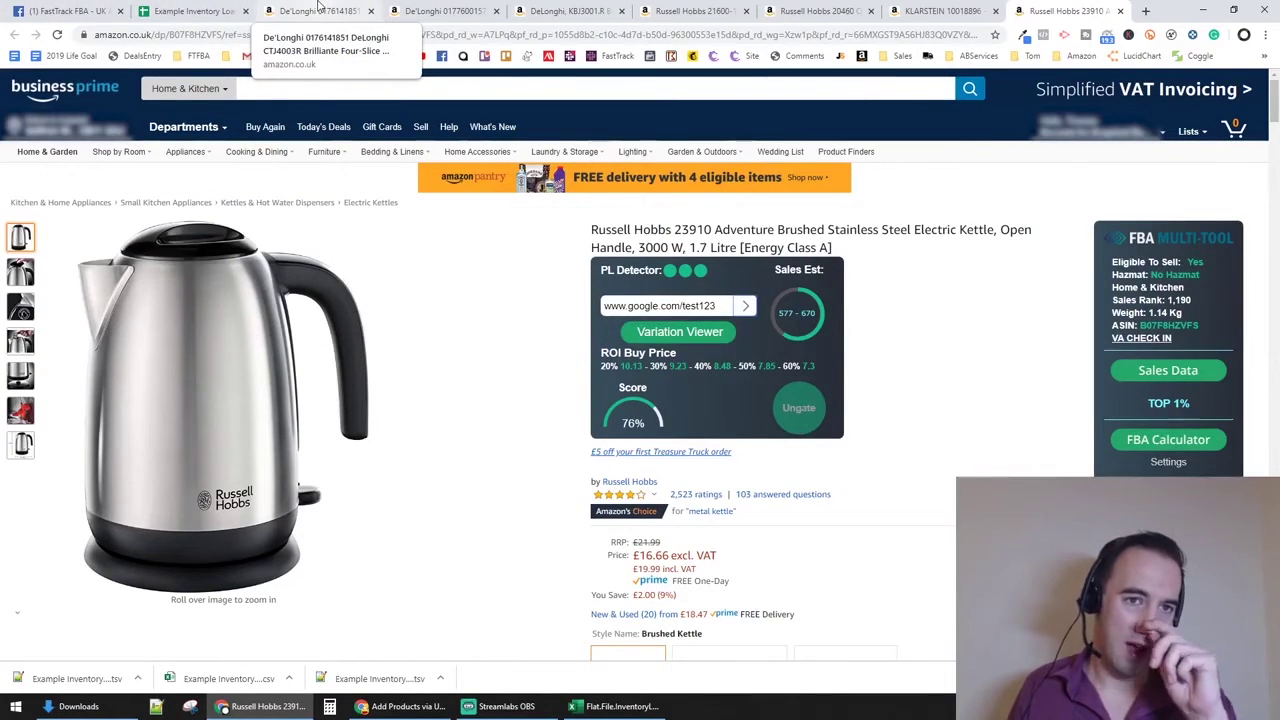
# Review the exported kettle and toaster rows in the FBA MultiTool sheet, checking names, categories, sales ranks and column E amounts
pyautogui.click(195, 10)
pyautogui.click(362, 405)
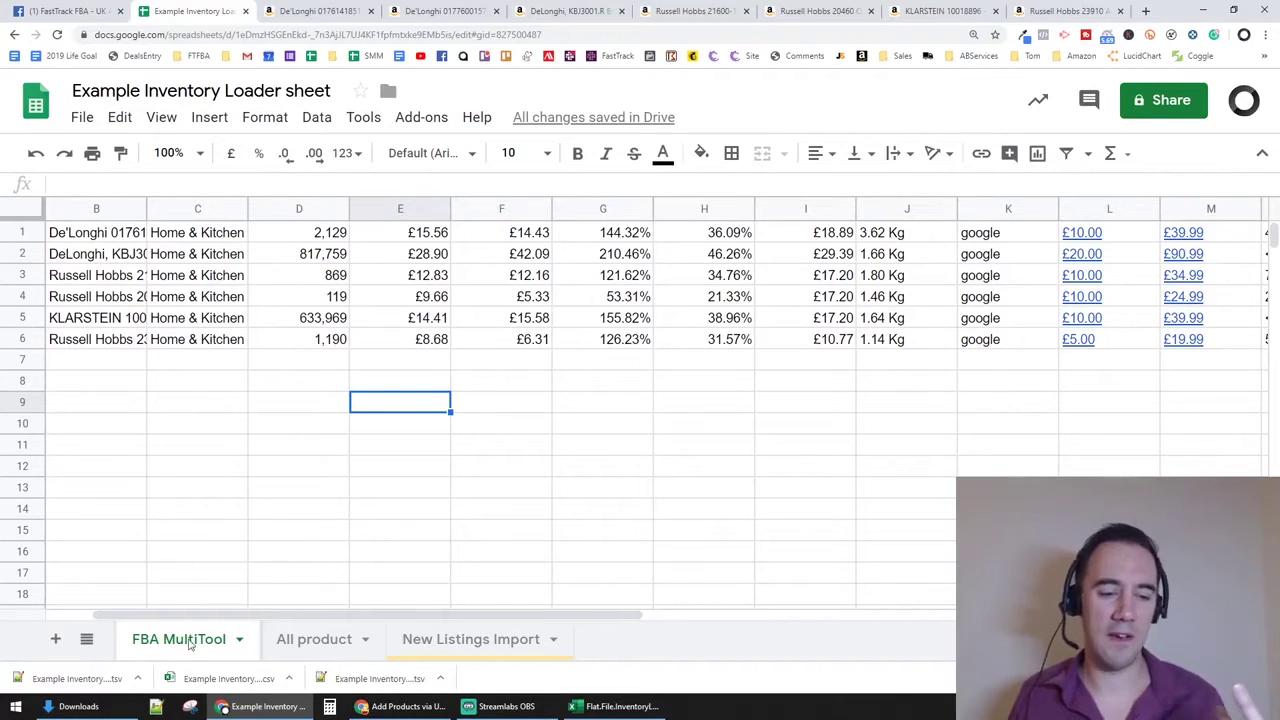
pyautogui.click(262, 484)
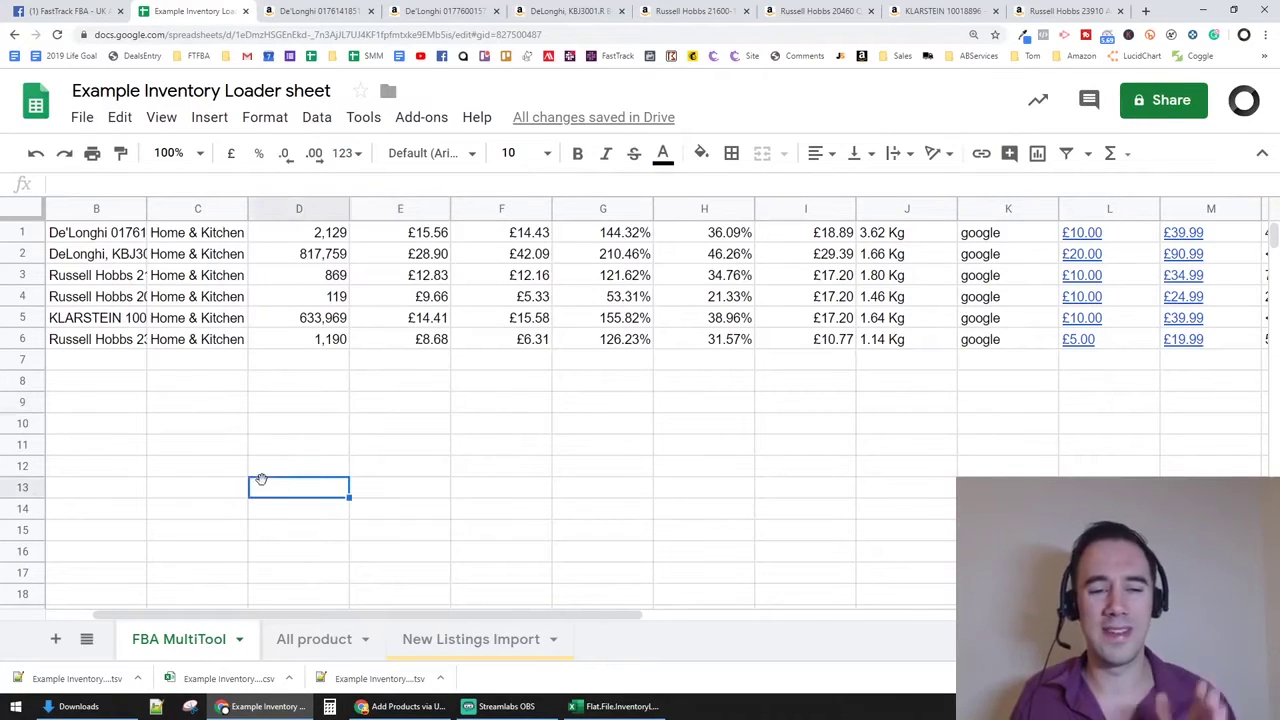
pyautogui.click(111, 236)
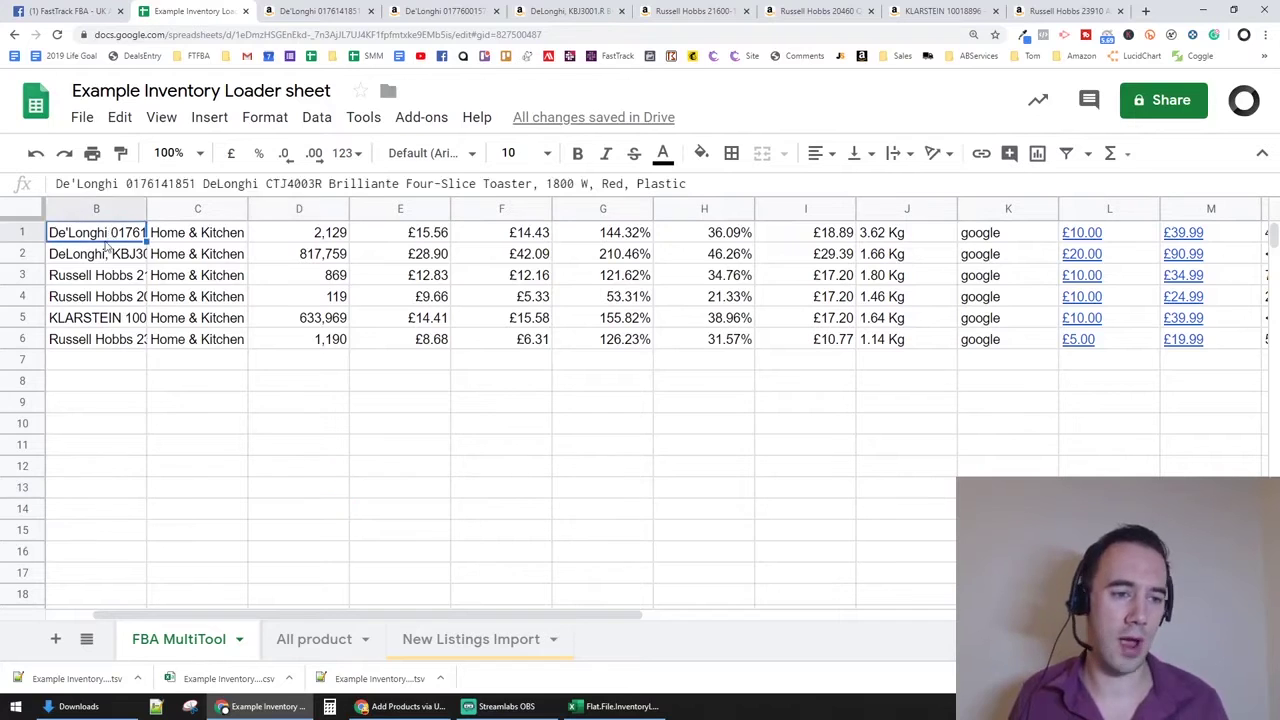
pyautogui.click(231, 239)
pyautogui.click(326, 236)
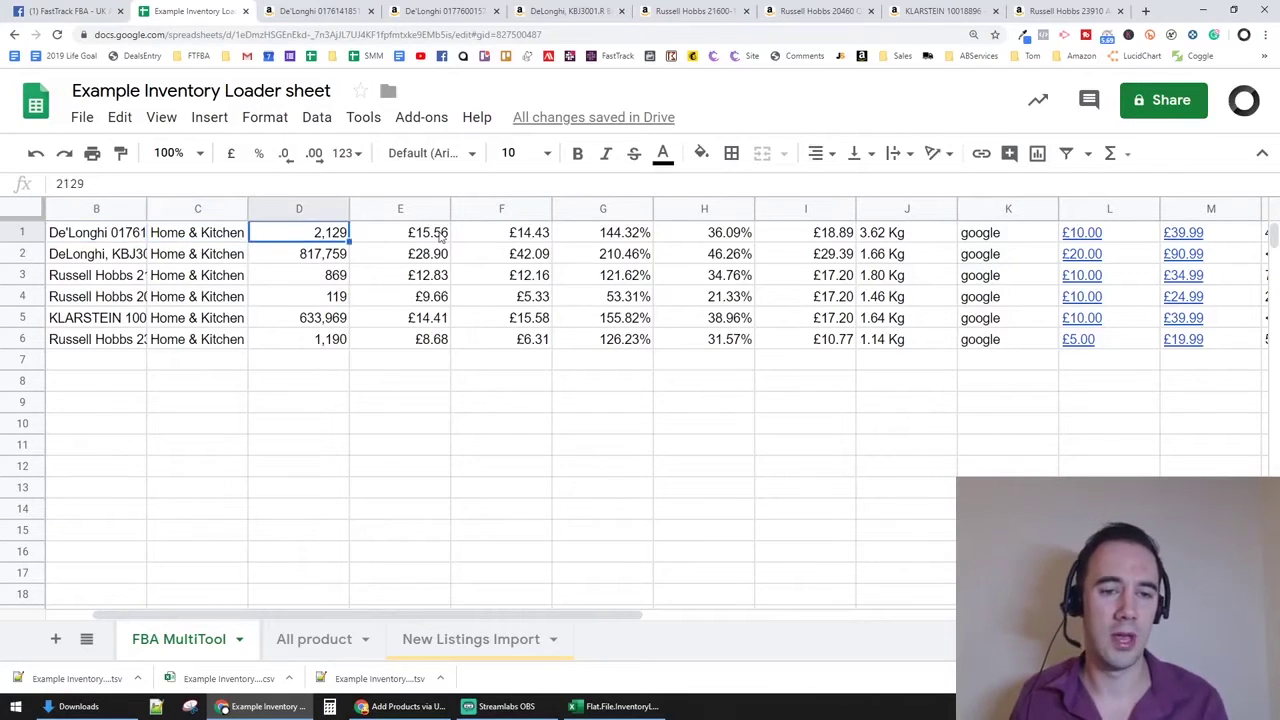
pyautogui.click(442, 238)
pyautogui.click(429, 310)
pyautogui.click(433, 362)
pyautogui.press('Up')
pyautogui.press('Up')
pyautogui.press('Up')
pyautogui.press('Up')
pyautogui.press('Up')
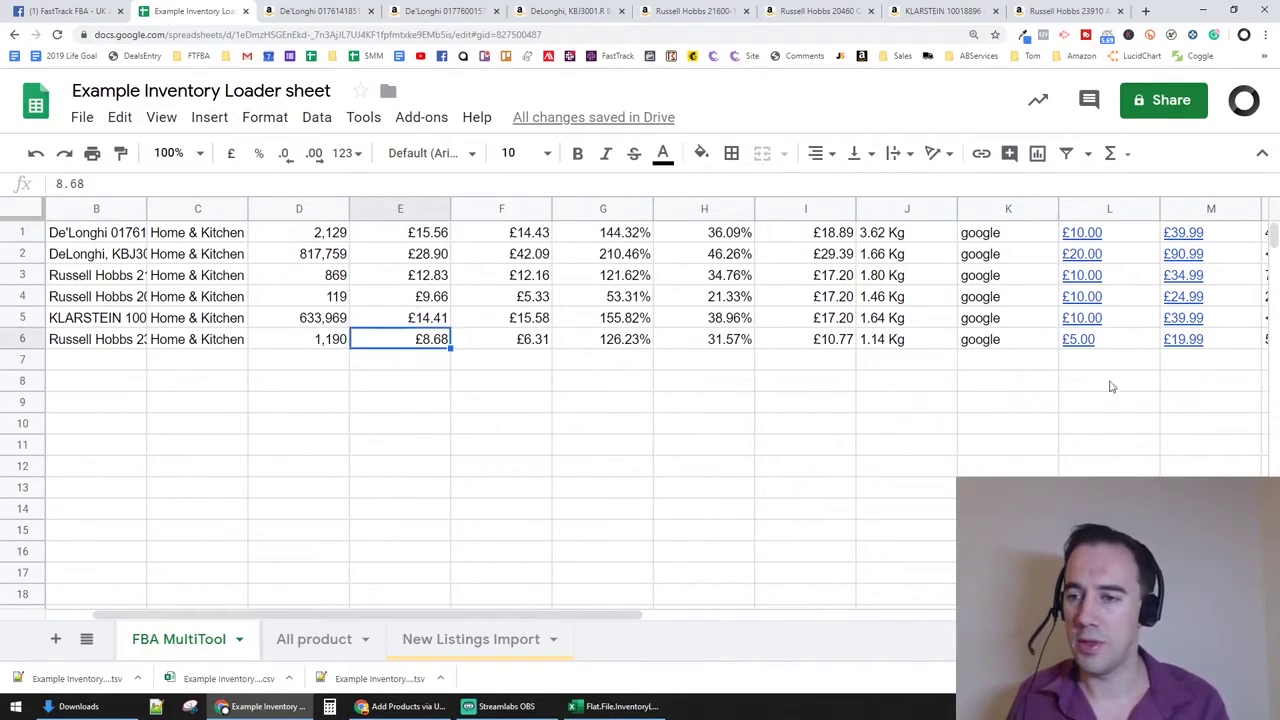
# Check the first product's linked buy and sell prices, and look at the New Listings Import sheet's layout
pyautogui.click(1129, 238)
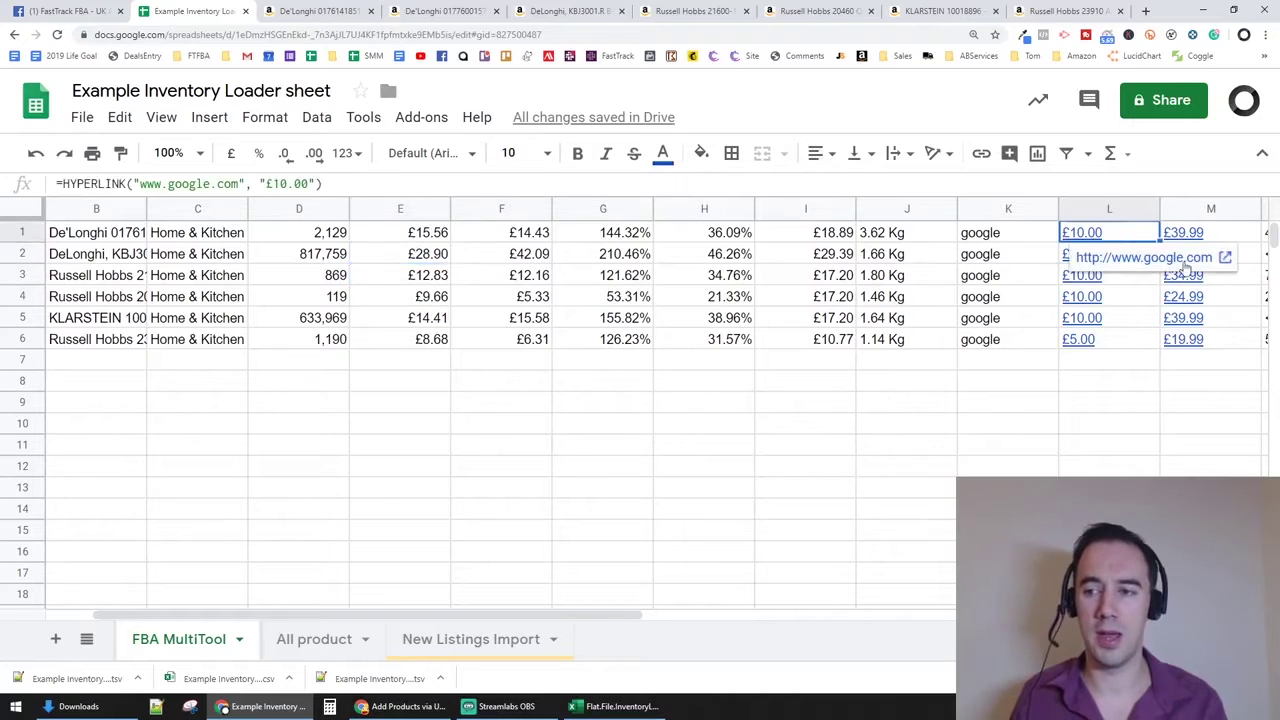
pyautogui.click(1207, 243)
pyautogui.click(1028, 425)
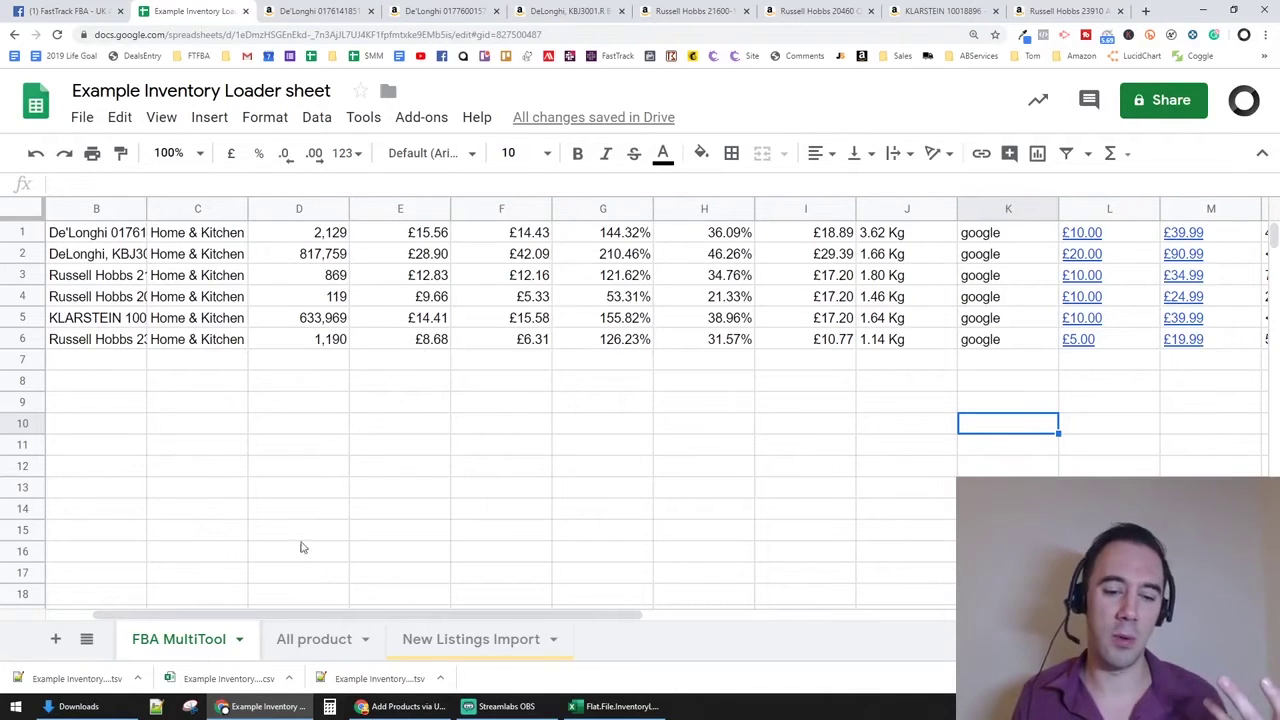
pyautogui.click(470, 639)
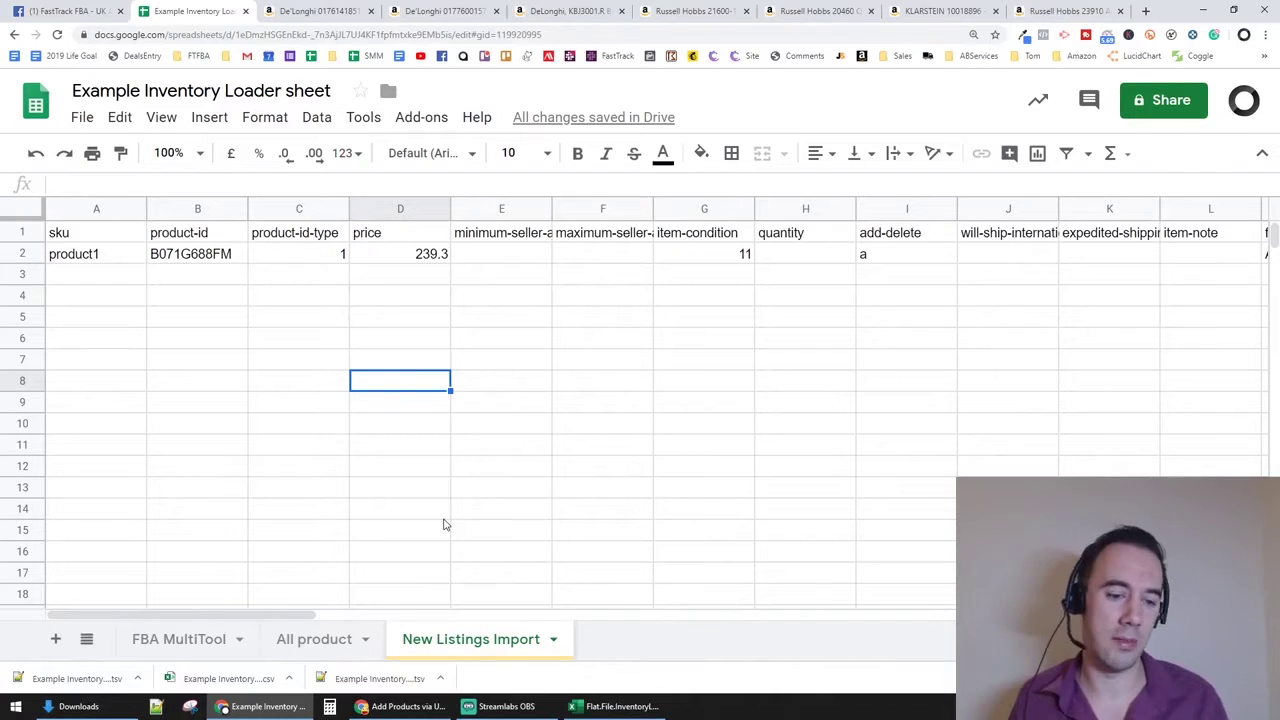
pyautogui.click(183, 641)
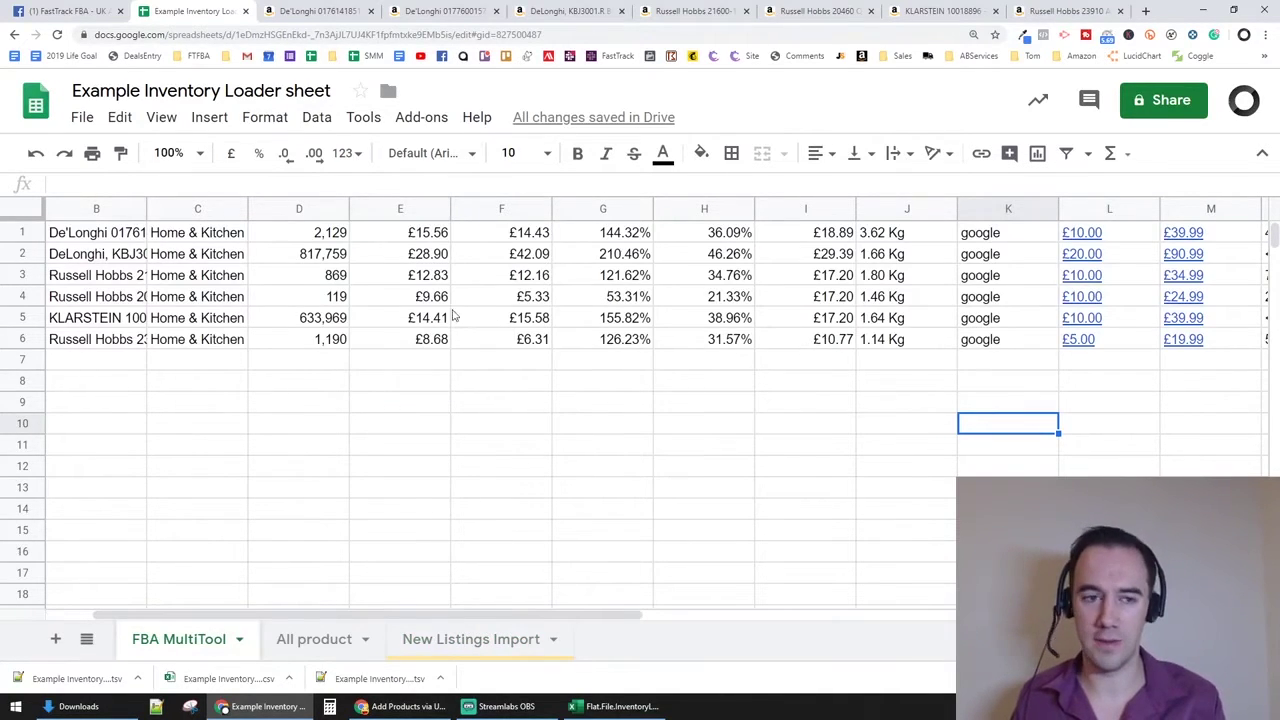
# Insert a blank row above the first product in the FBA MultiTool sheet and head column A with ASIN
pyautogui.rightClick(22, 232)
pyautogui.click(75, 290)
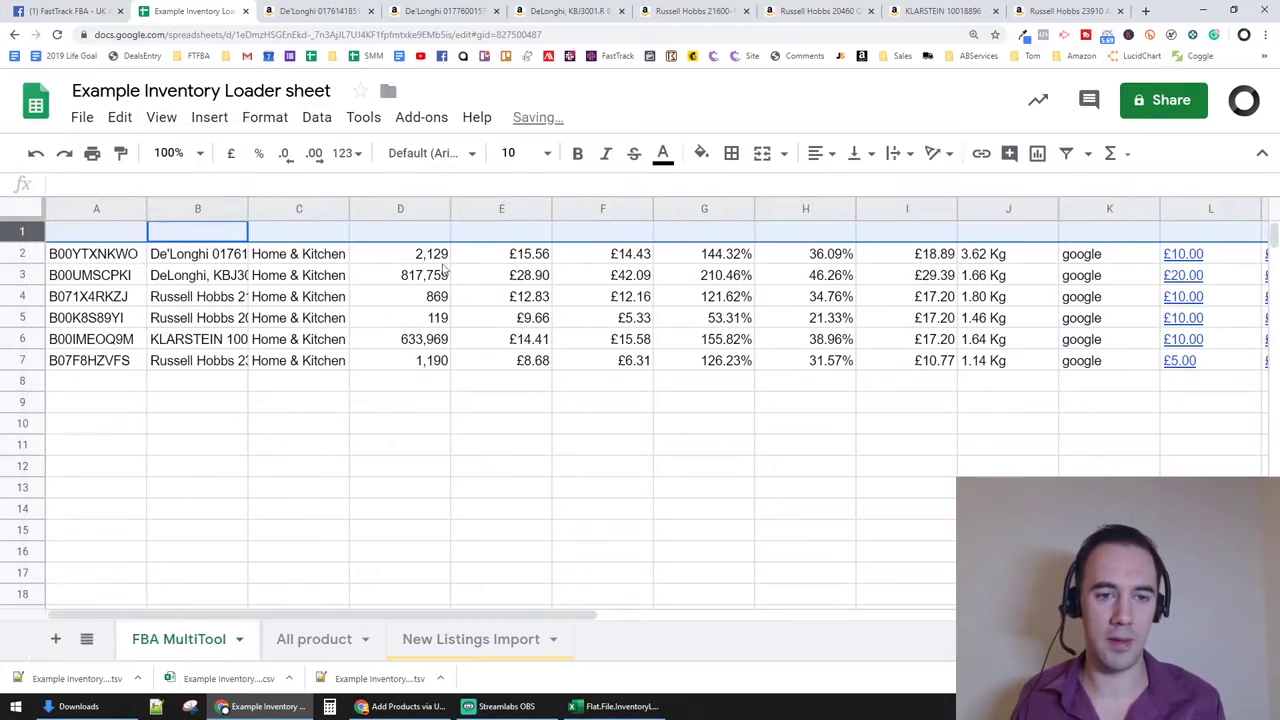
pyautogui.click(433, 234)
pyautogui.press('Left')
pyautogui.press('Left')
pyautogui.press('Left')
pyautogui.write('ASIN')
pyautogui.press('Return')
# Head column B with Name in the new first row, correcting any typing mistake
pyautogui.press('Up')
pyautogui.press('Right')
pyautogui.write('Nam,e')
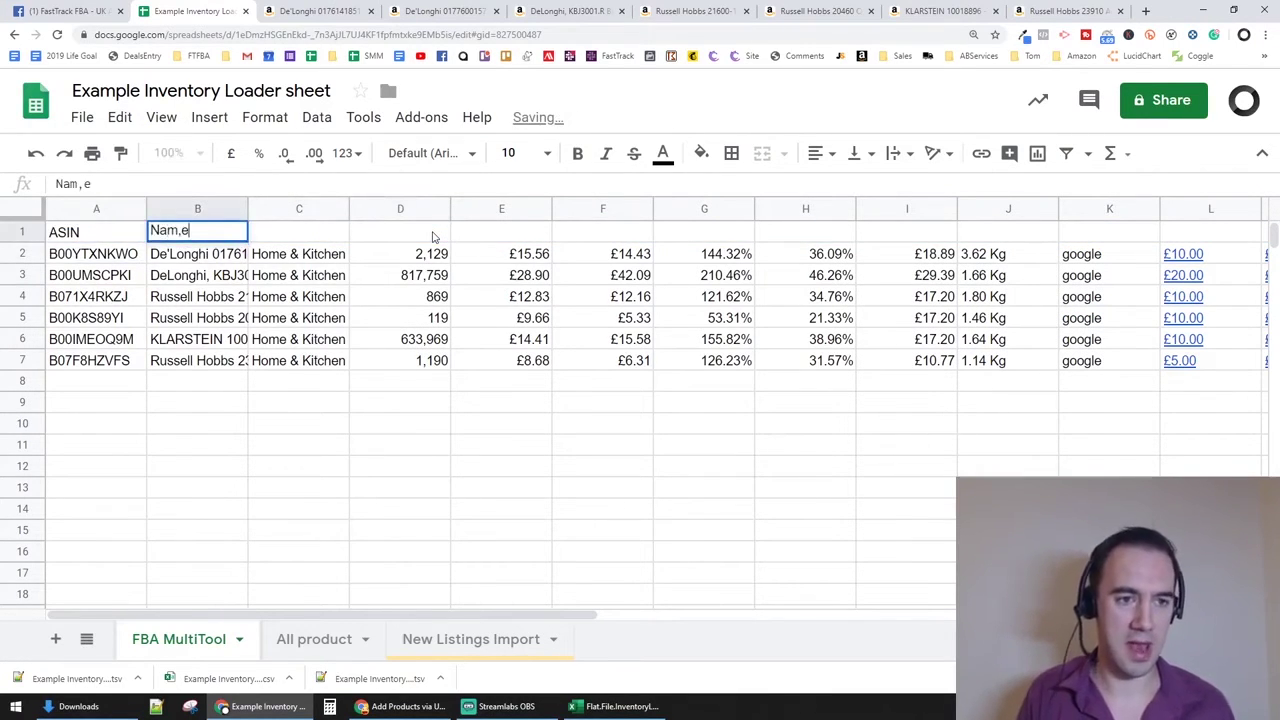
pyautogui.press('Return')
pyautogui.press('Up')
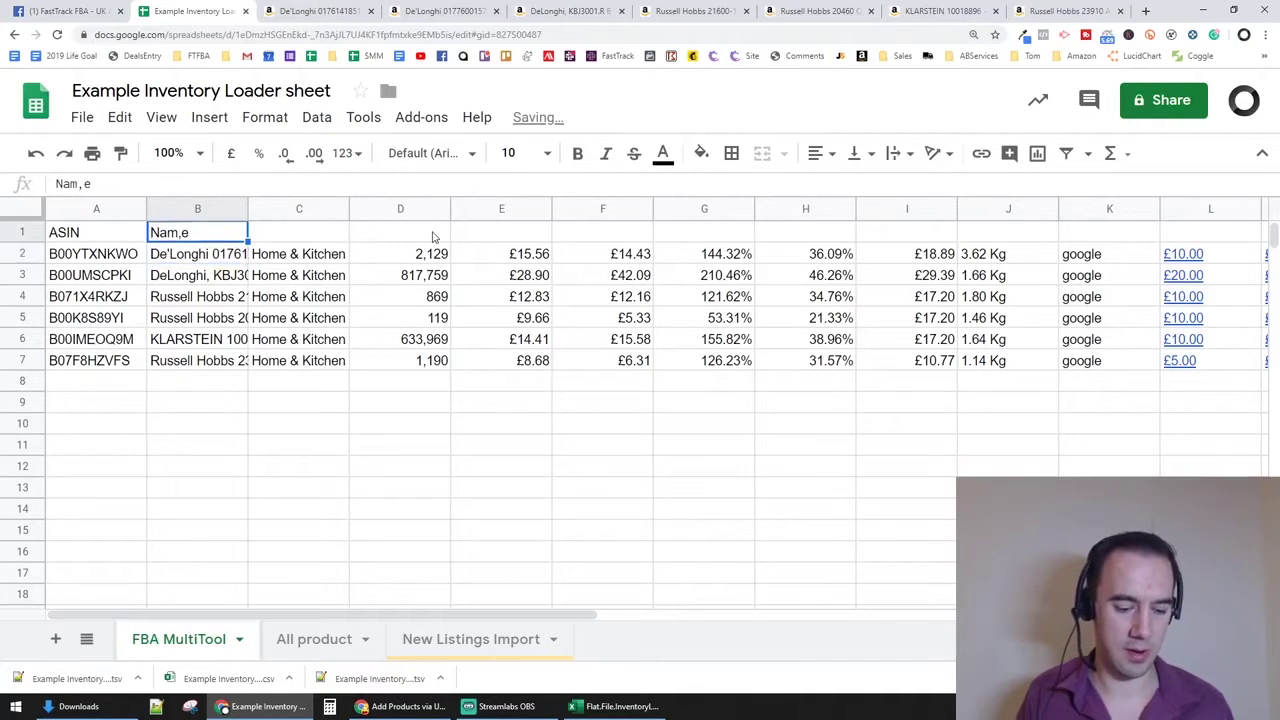
pyautogui.press('Return')
pyautogui.press('Left')
pyautogui.press('BackSpace')
pyautogui.press('Return')
pyautogui.press('Up')
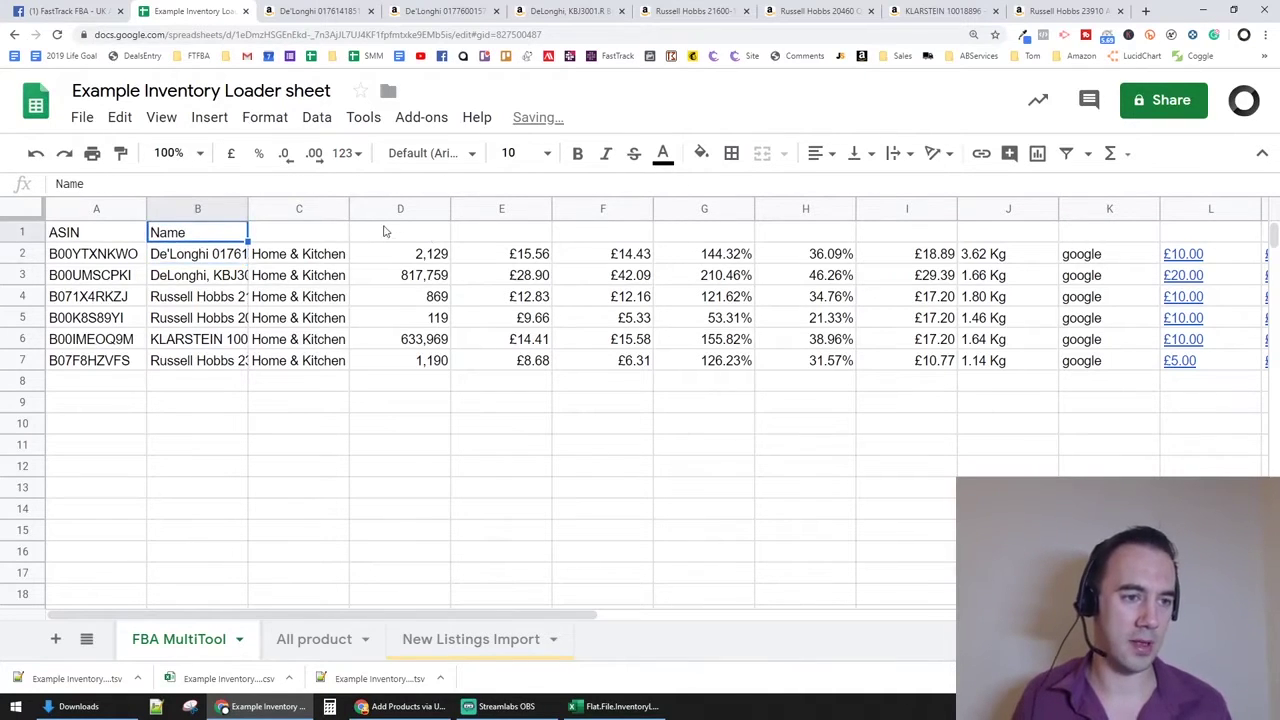
# Make the whole header row bold
pyautogui.click(22, 232)
pyautogui.hotkey('ctrl', 'b')
pyautogui.click(400, 444)
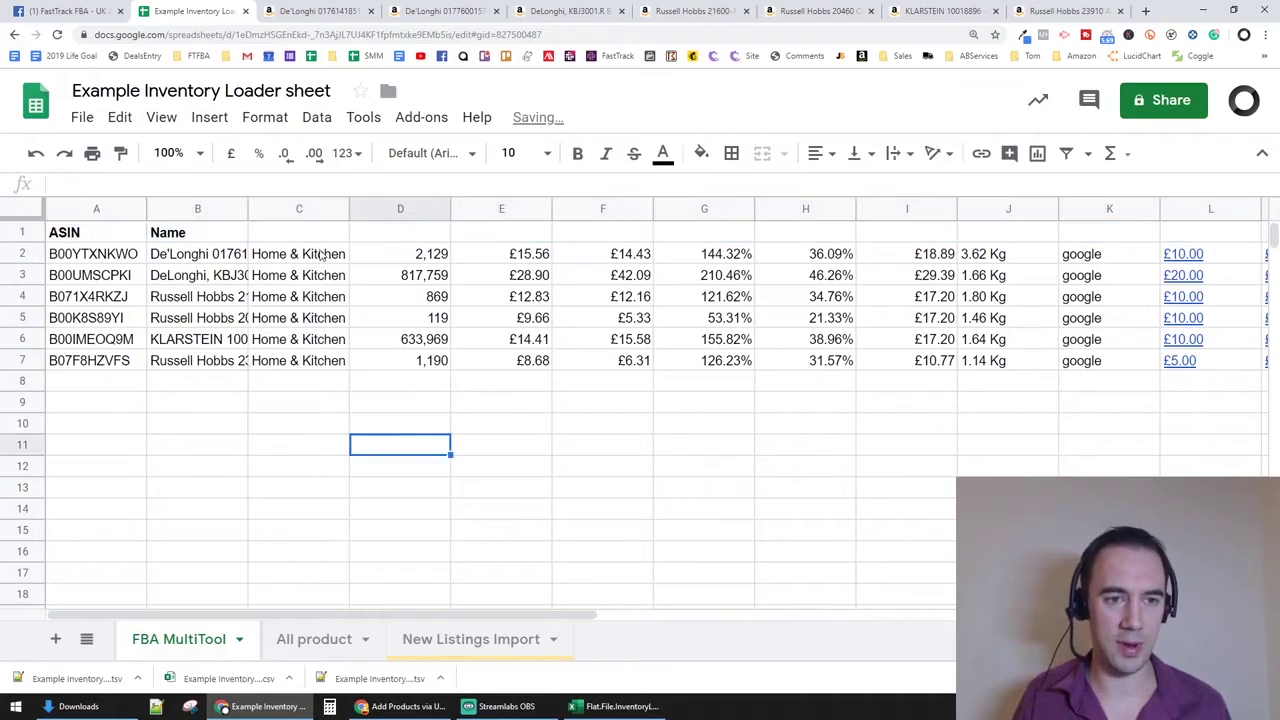
pyautogui.click(315, 237)
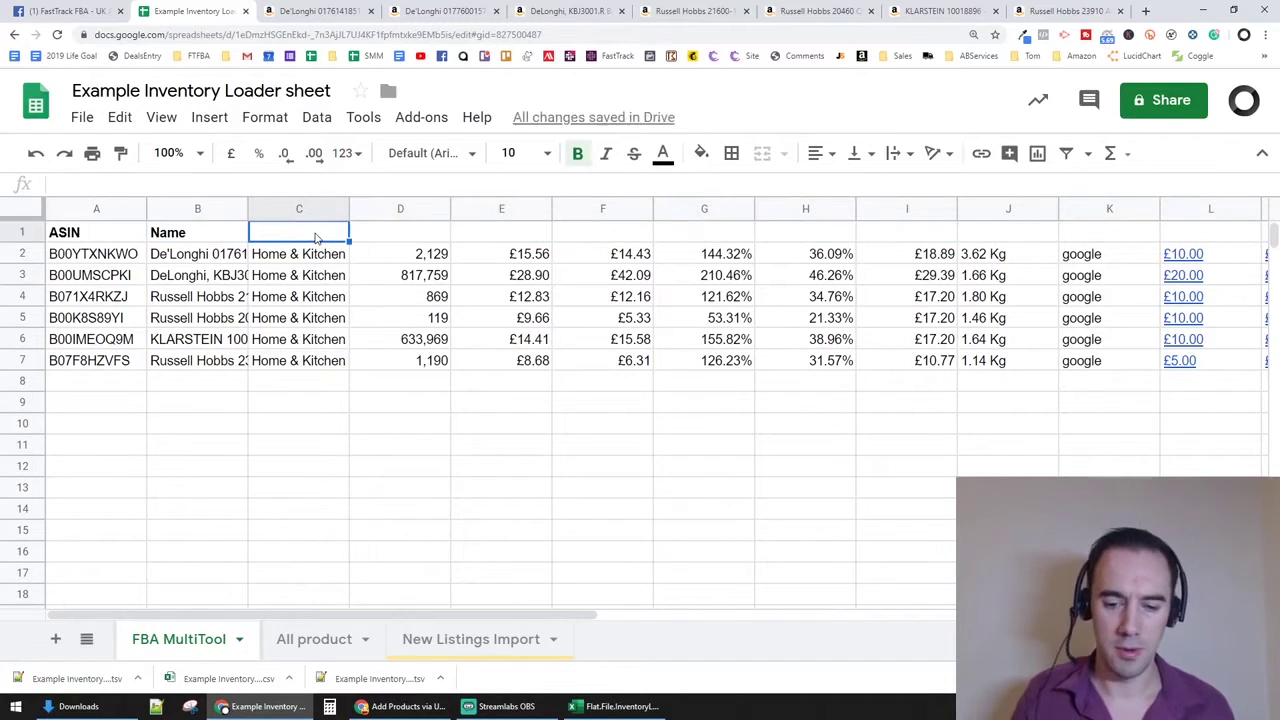
pyautogui.press('Right')
pyautogui.press('Right')
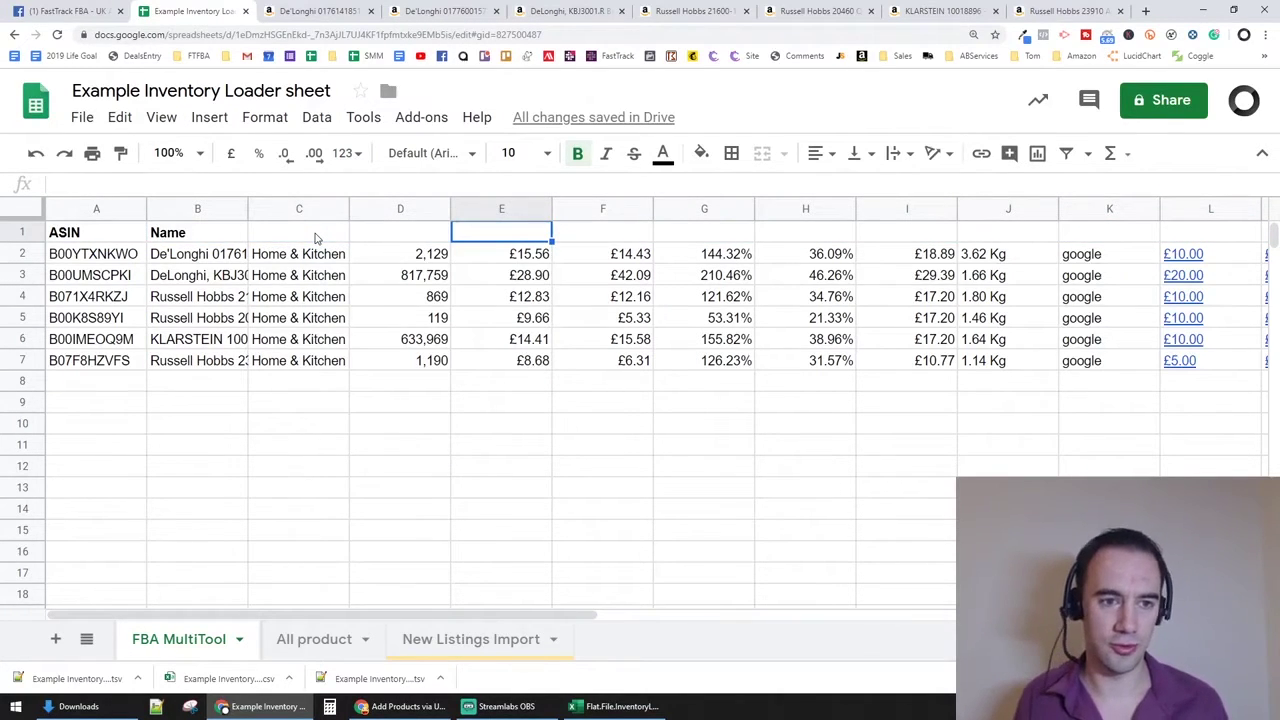
pyautogui.click(315, 237)
pyautogui.click(383, 240)
pyautogui.click(346, 240)
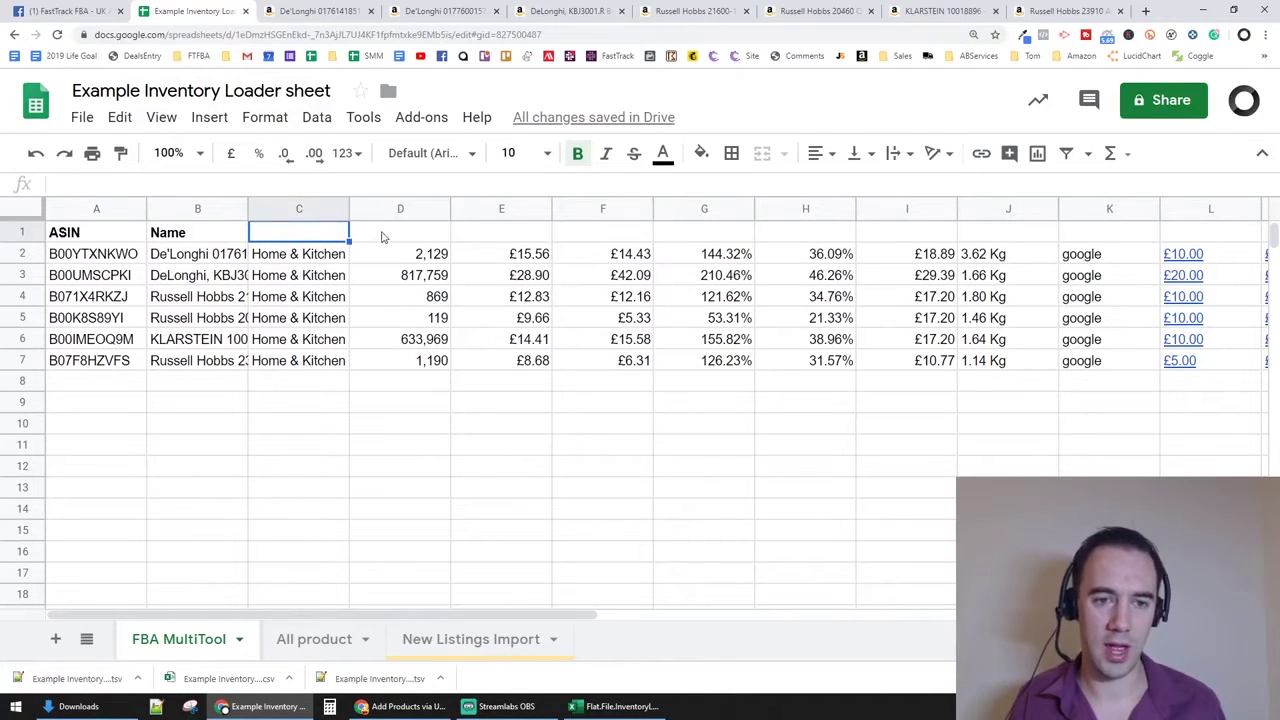
# Head the two linked price columns L and M with Buy and Sell in the header row
pyautogui.click(1180, 232)
pyautogui.write('Buy')
pyautogui.press('Tab')
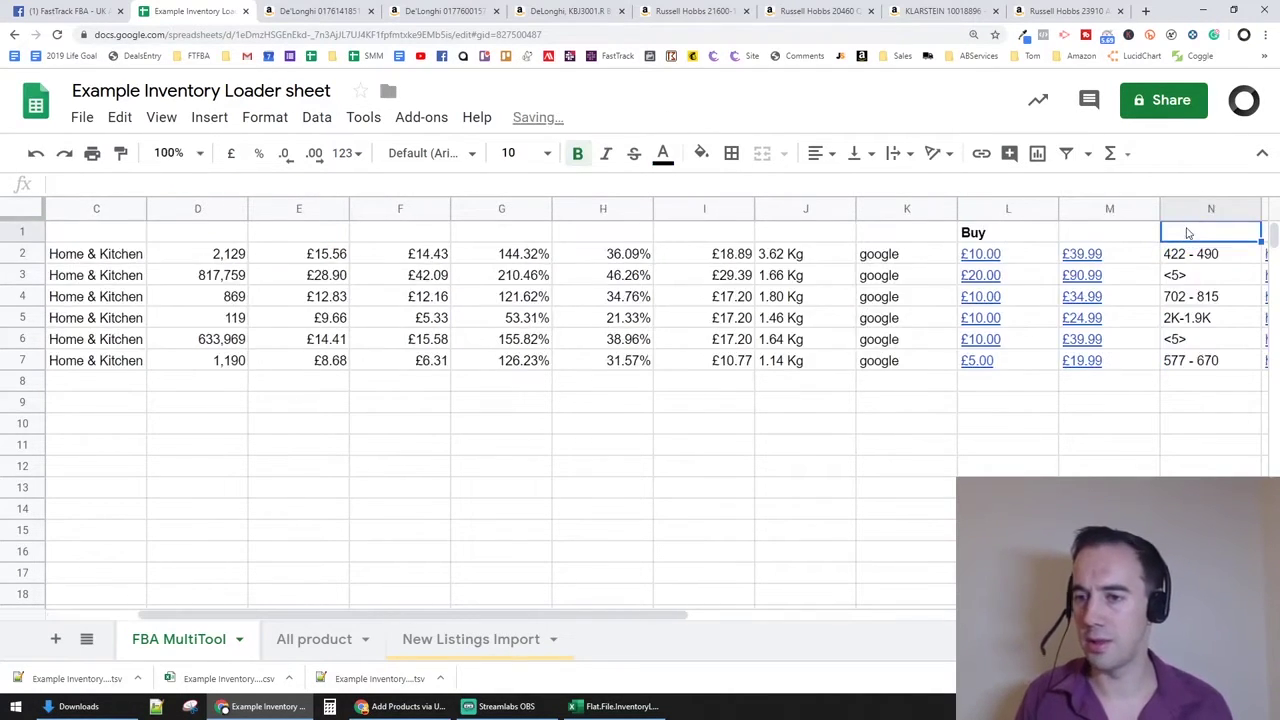
pyautogui.write('Sell')
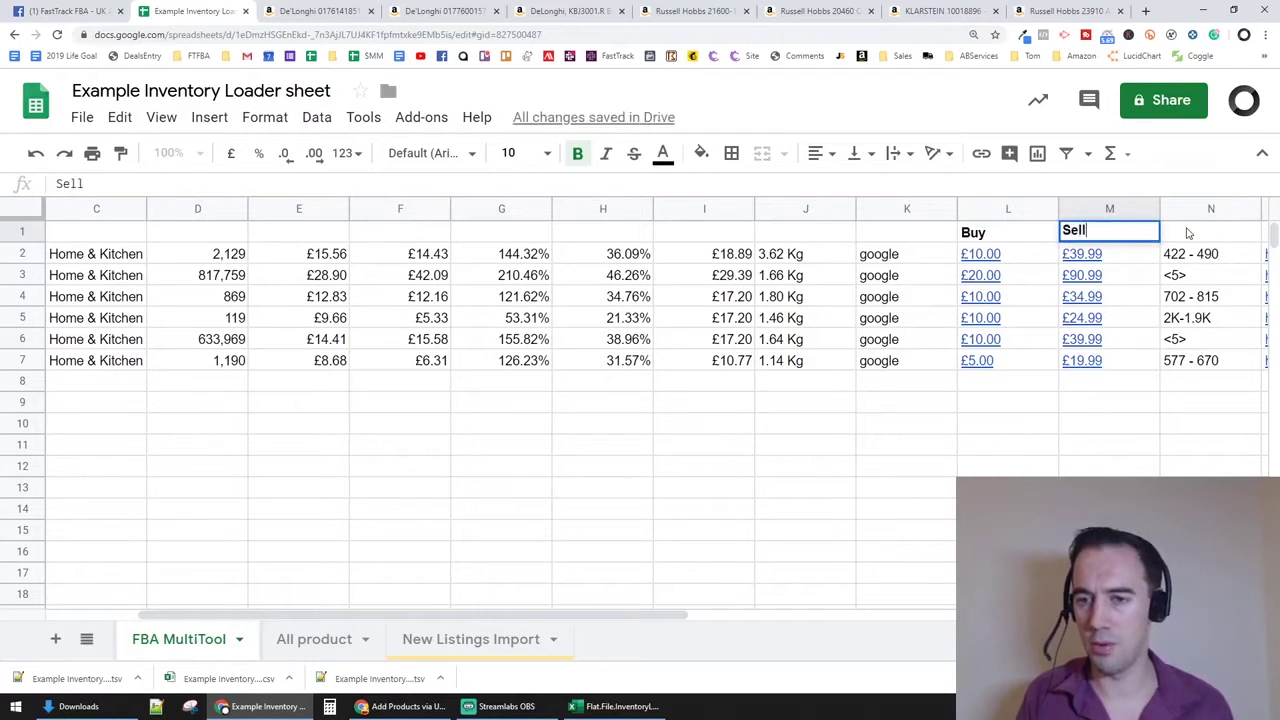
pyautogui.press('Return')
# Head the export date column Q with Date in the header row
pyautogui.press('Up')
pyautogui.press('Right')
pyautogui.press('Right')
pyautogui.press('Right')
pyautogui.press('Right')
pyautogui.press('Right')
pyautogui.press('Right')
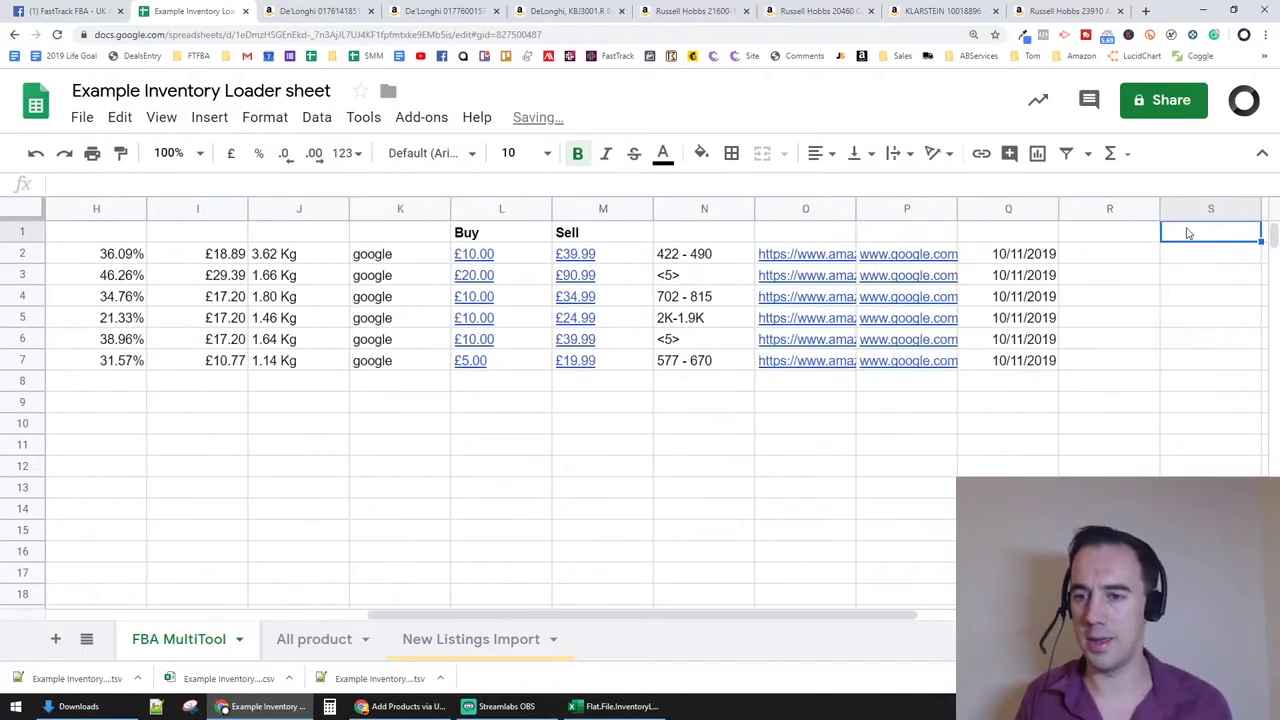
pyautogui.press('Left')
pyautogui.press('Left')
pyautogui.write('Date')
pyautogui.press('Tab')
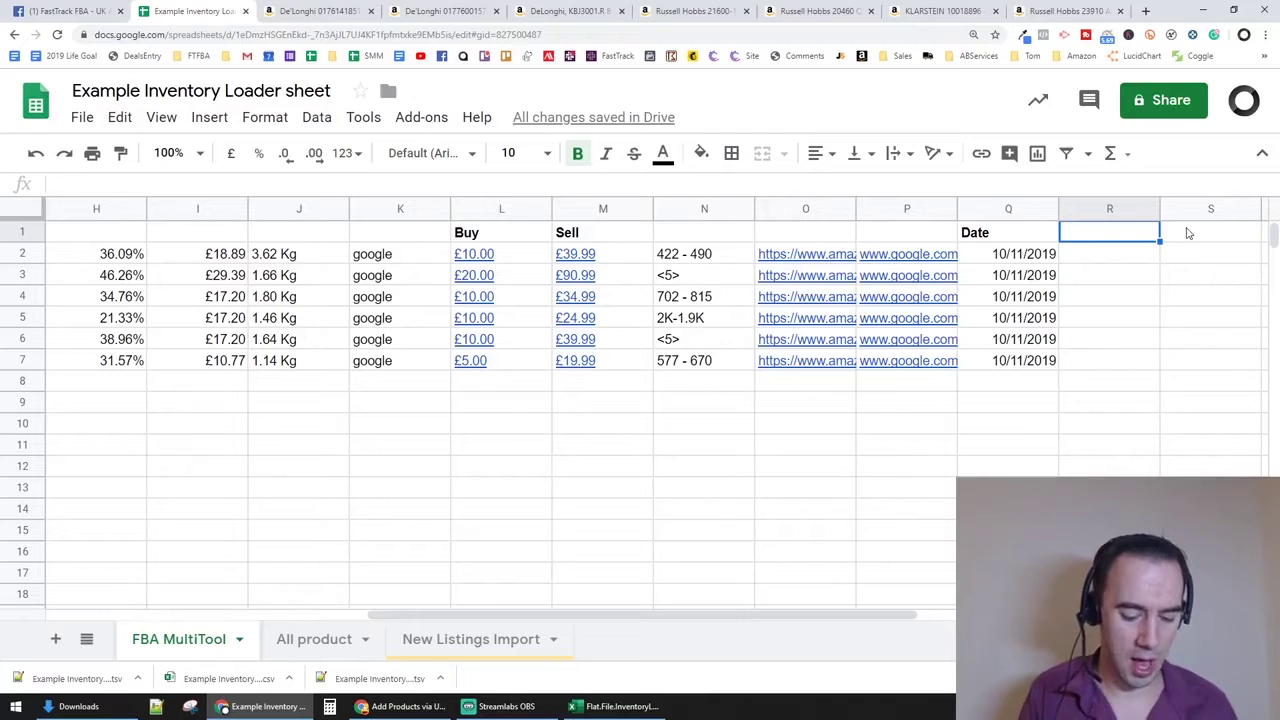
# Add an InvUpload header to the empty column R beside the Date column
pyautogui.write('Up')
pyautogui.press('BackSpace')
pyautogui.press('BackSpace')
pyautogui.write('Inve')
pyautogui.press('BackSpace')
pyautogui.write('Upload')
pyautogui.press('Return')
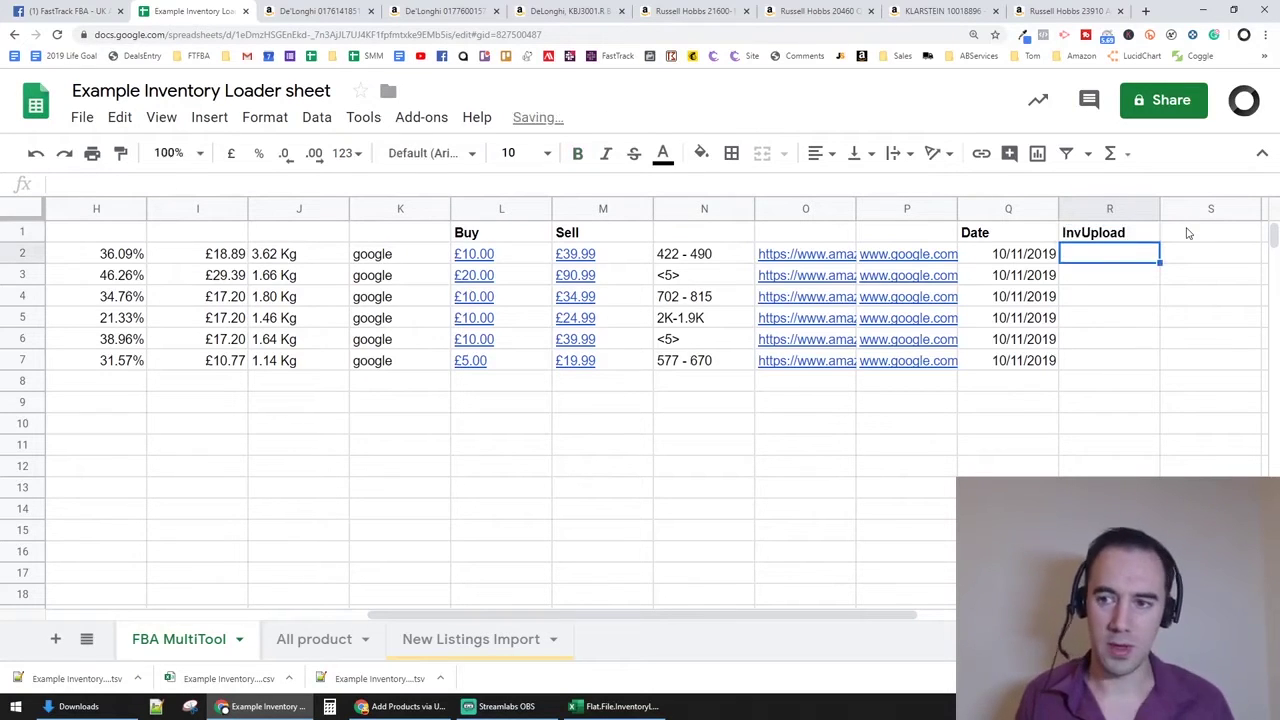
# Enter 0 in the InvUpload column for all six products, rows 2 to 7
pyautogui.press('0')
pyautogui.press('Return')
pyautogui.press('0')
pyautogui.press('Return')
pyautogui.press('0')
pyautogui.press('Return')
pyautogui.press('0')
pyautogui.press('Return')
pyautogui.press('0')
pyautogui.press('Return')
pyautogui.press('0')
pyautogui.press('Up')
pyautogui.press('Up')
pyautogui.press('Up')
pyautogui.press('Up')
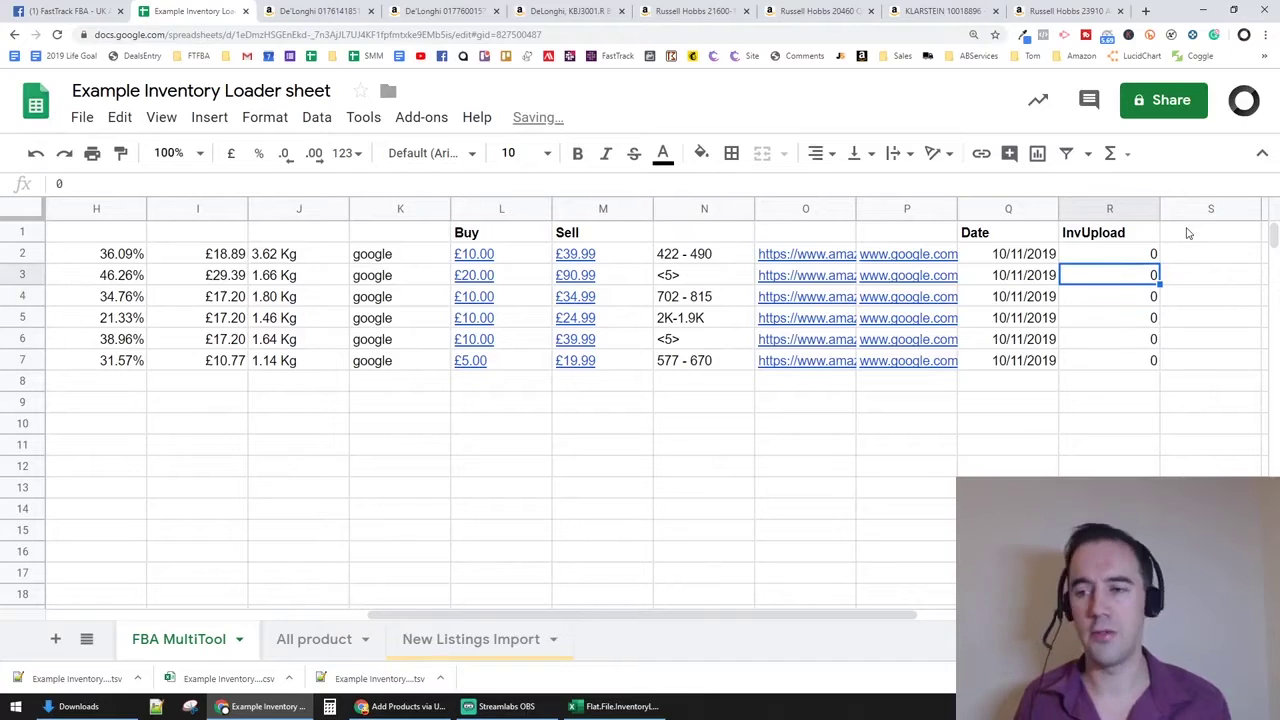
pyautogui.press('Up')
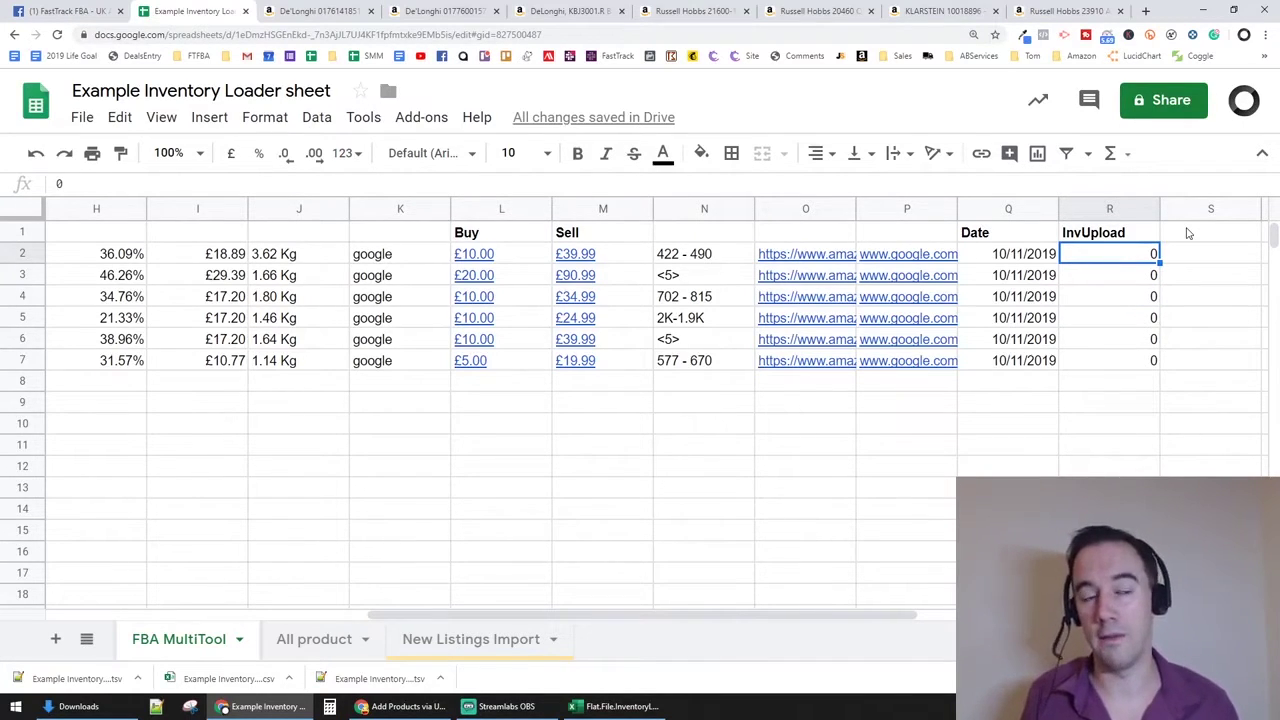
# Set InvUpload to 1 for the products in rows 3, 4, 5 and 7
pyautogui.press('Down')
pyautogui.press('Down')
pyautogui.press('Down')
pyautogui.press('Down')
pyautogui.press('Down')
pyautogui.write('1')
pyautogui.press('Up')
pyautogui.press('Up')
pyautogui.write('1')
pyautogui.press('Up')
pyautogui.press('Up')
pyautogui.write('1')
pyautogui.press('Down')
pyautogui.write('1')
pyautogui.press('Up')
pyautogui.press('Up')
pyautogui.press('Down')
pyautogui.press('Down')
pyautogui.press('Down')
pyautogui.press('Down')
pyautogui.press('Up')
pyautogui.press('Up')
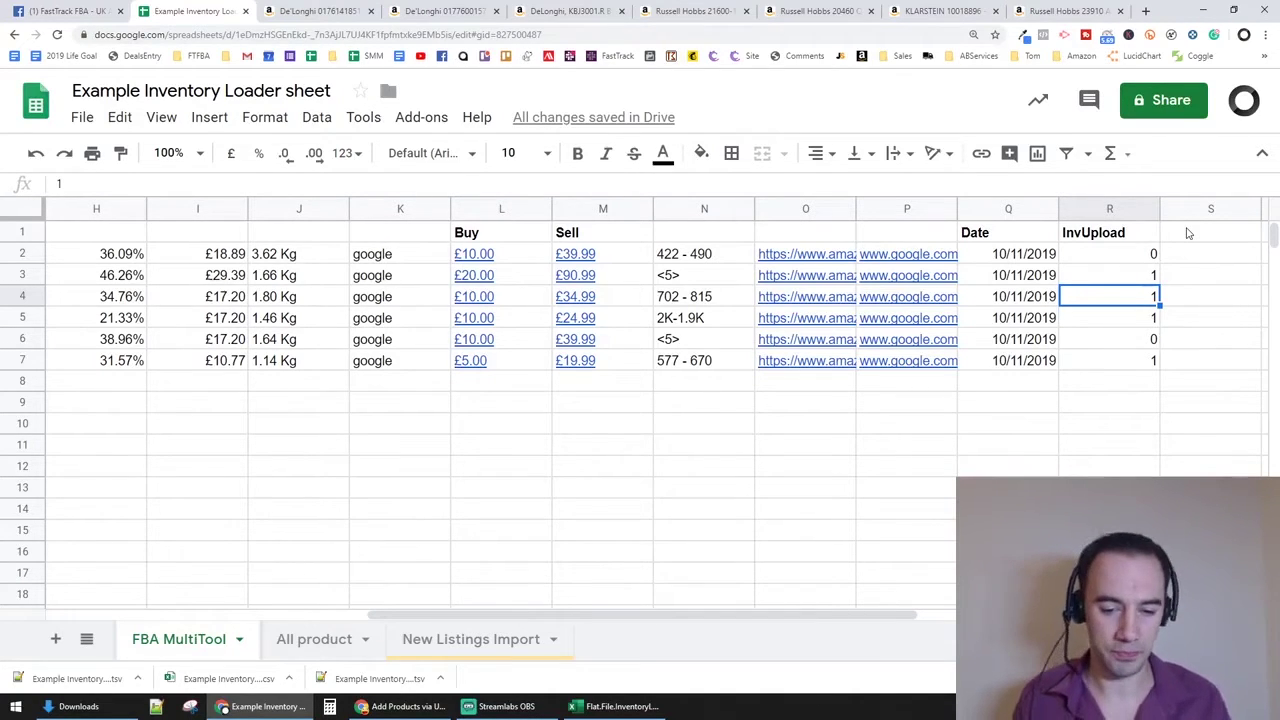
pyautogui.click(535, 712)
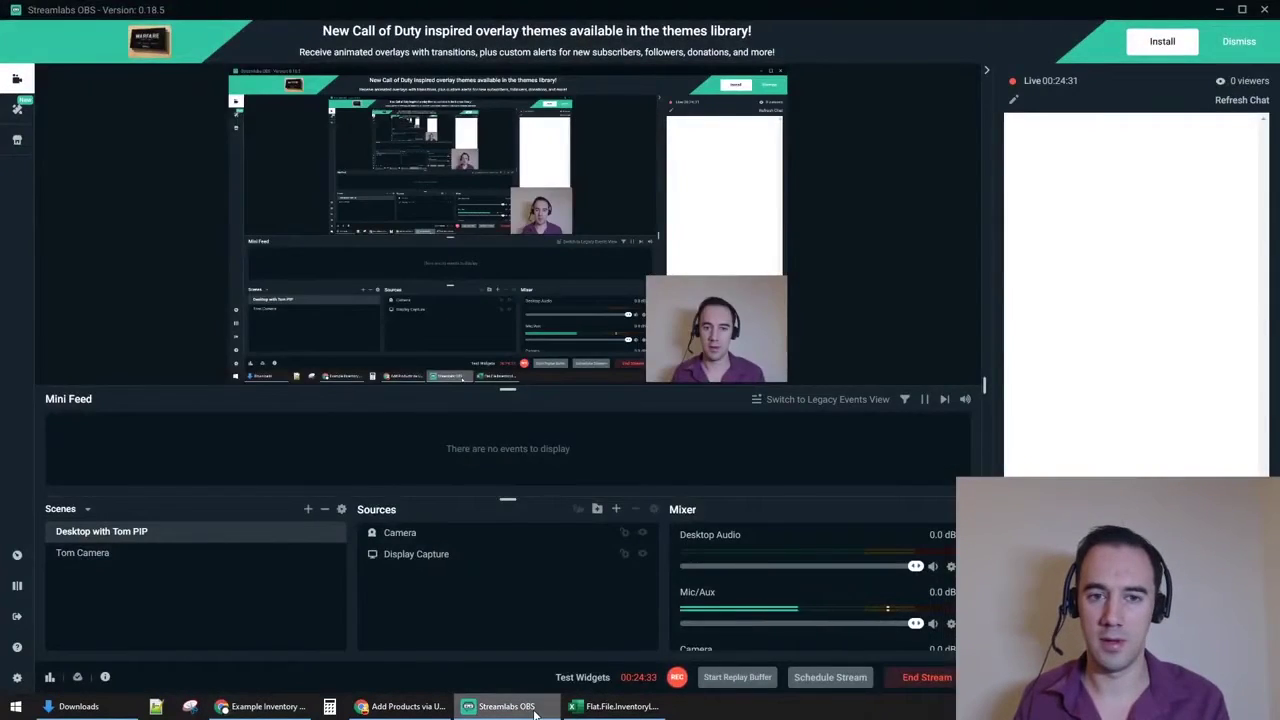
pyautogui.click(535, 712)
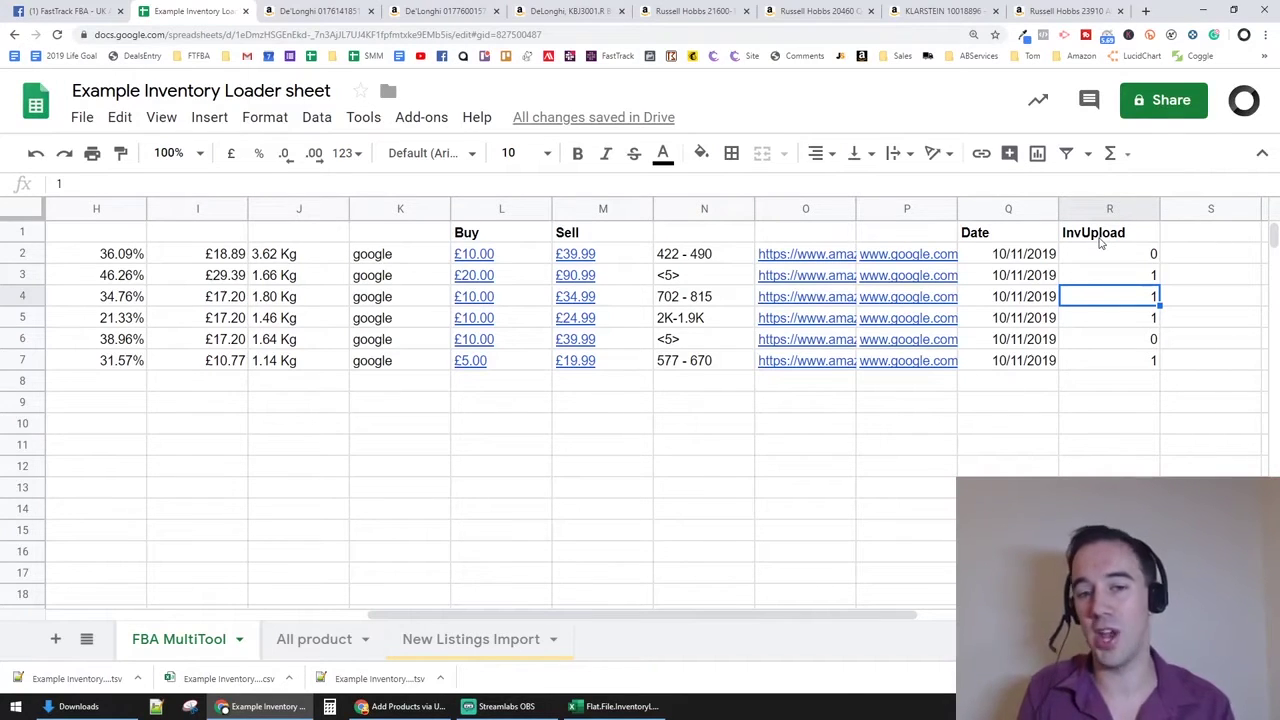
# Compare the New Listings Import template with the InvUpload flags in the FBA MultiTool sheet, ending on New Listings Import
pyautogui.click(481, 645)
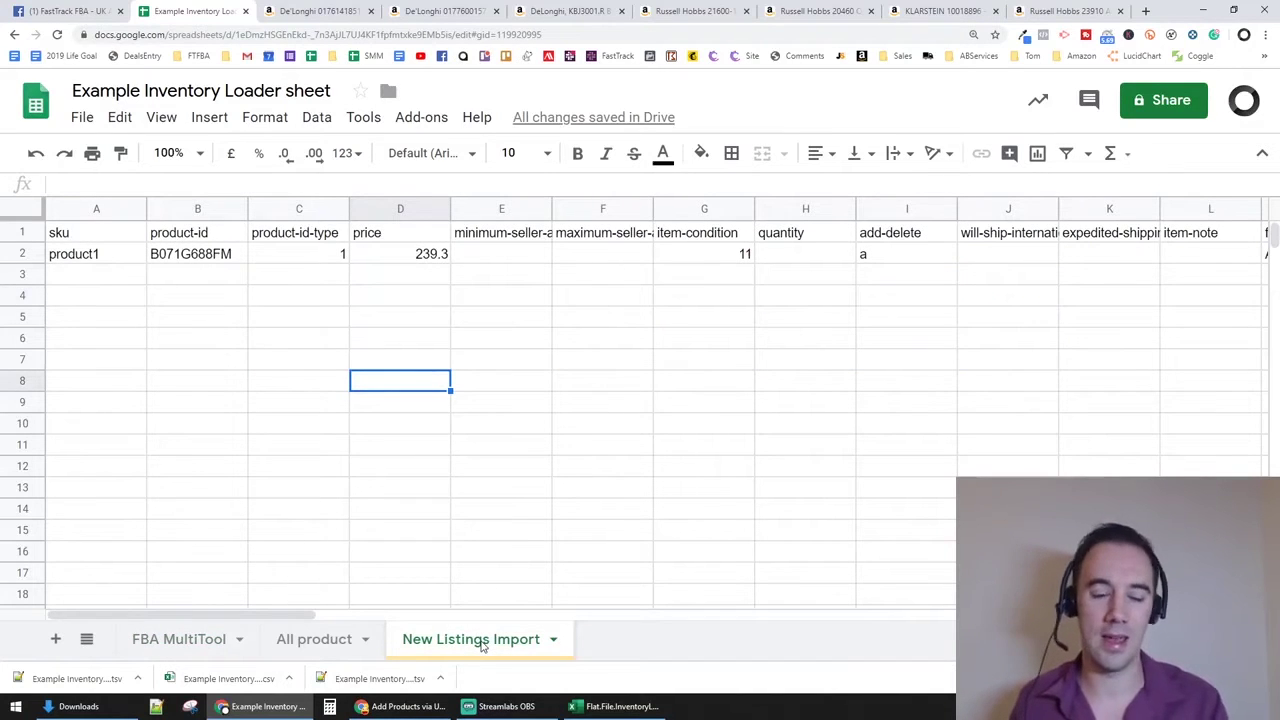
pyautogui.click(214, 646)
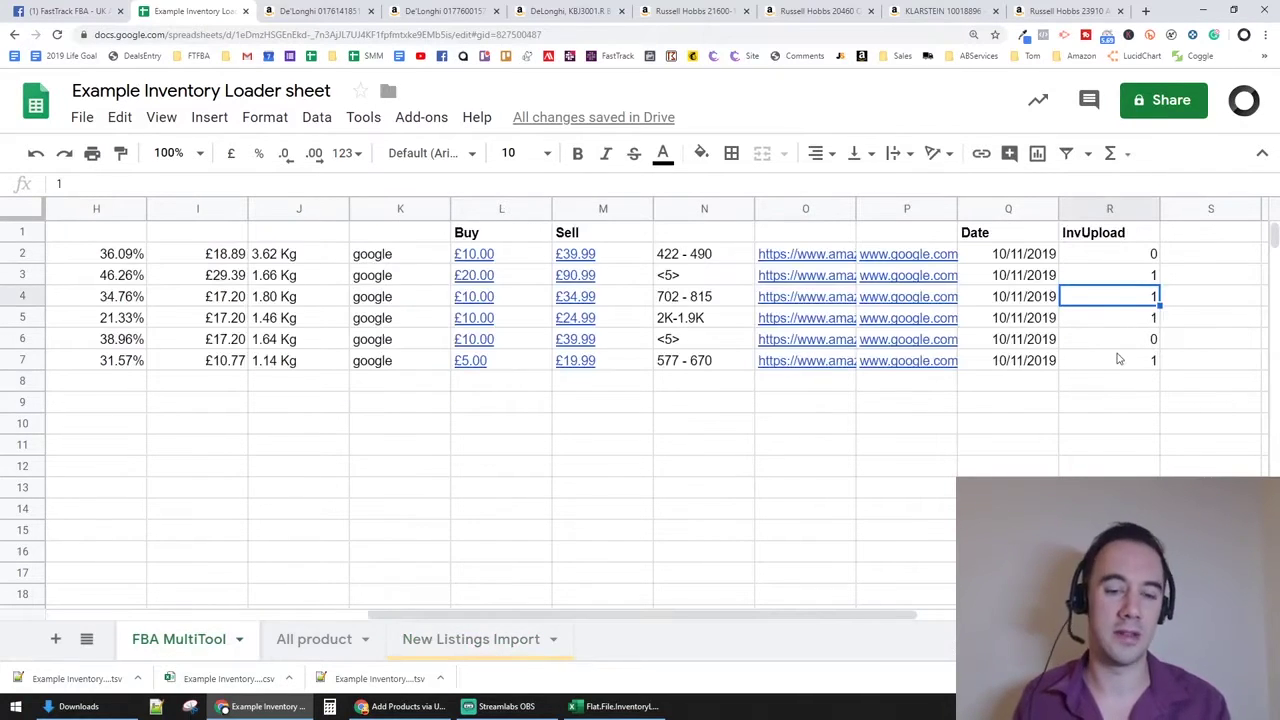
pyautogui.click(500, 640)
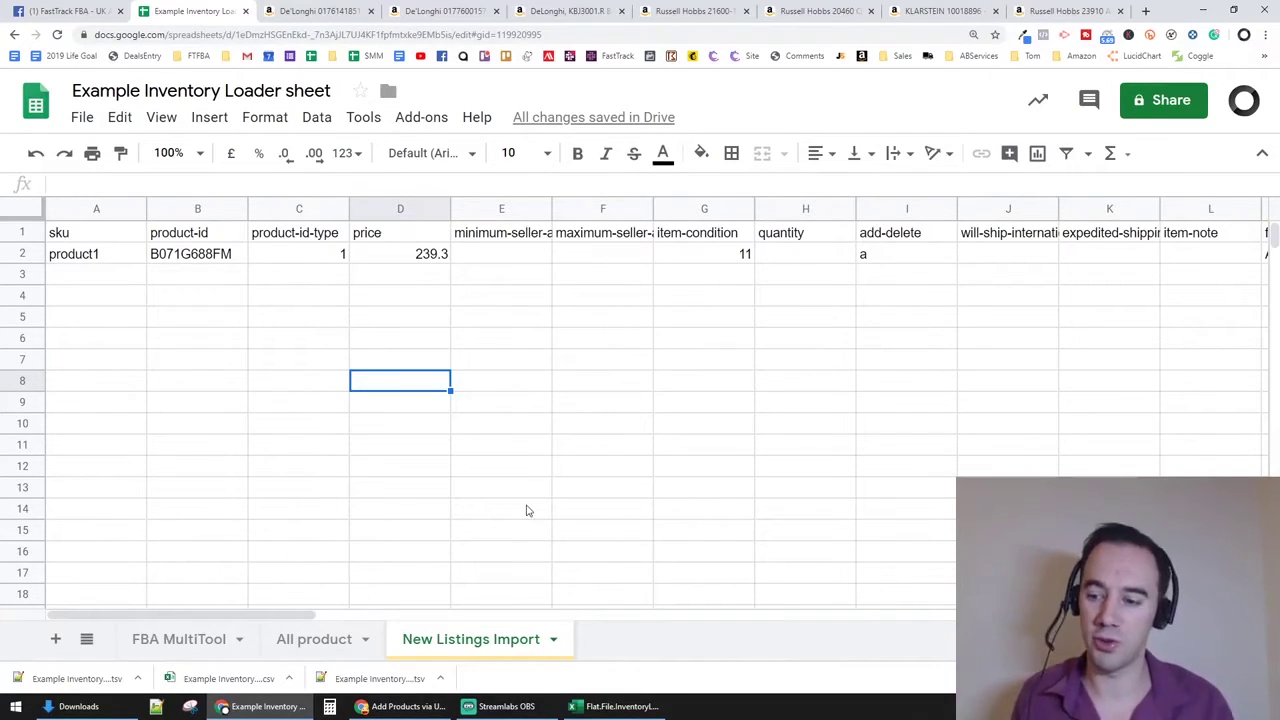
# Check the InvUpload flags in rows 2, 6 and 7 of the FBA MultiTool sheet, and return to the New Listings Import sheet
pyautogui.click(155, 642)
pyautogui.click(590, 466)
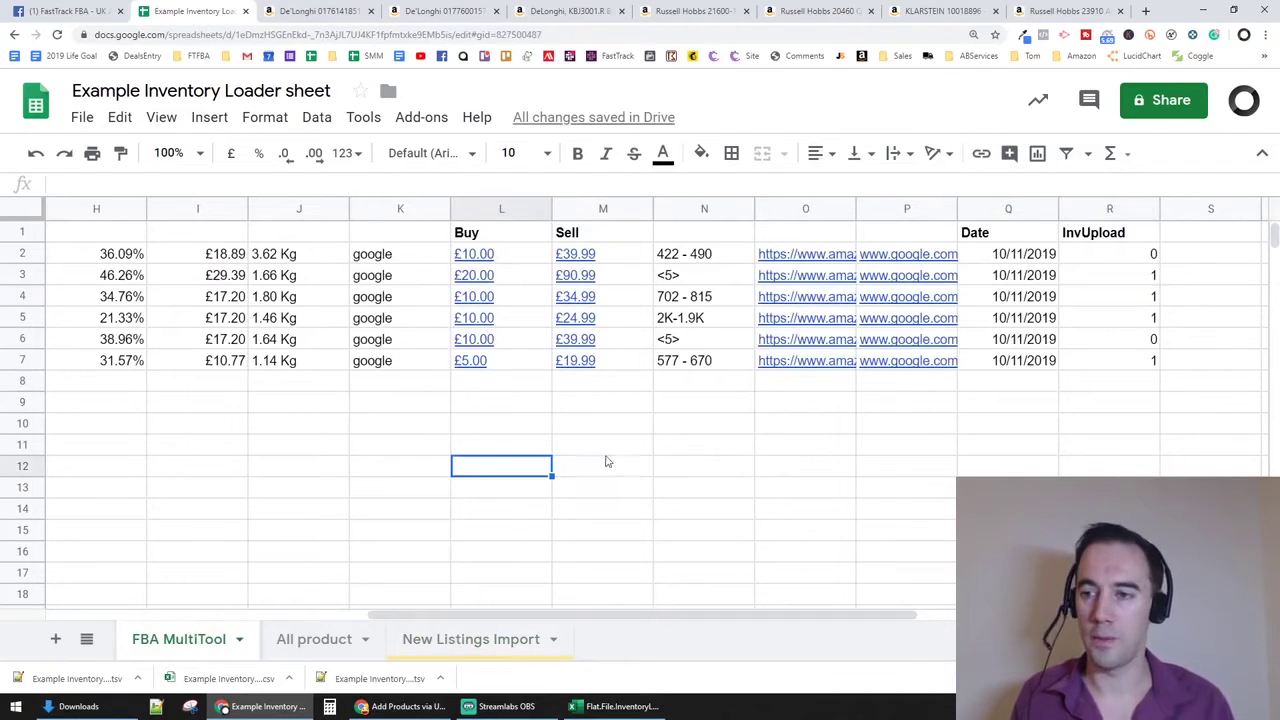
pyautogui.click(1150, 260)
pyautogui.click(1130, 340)
pyautogui.click(1121, 366)
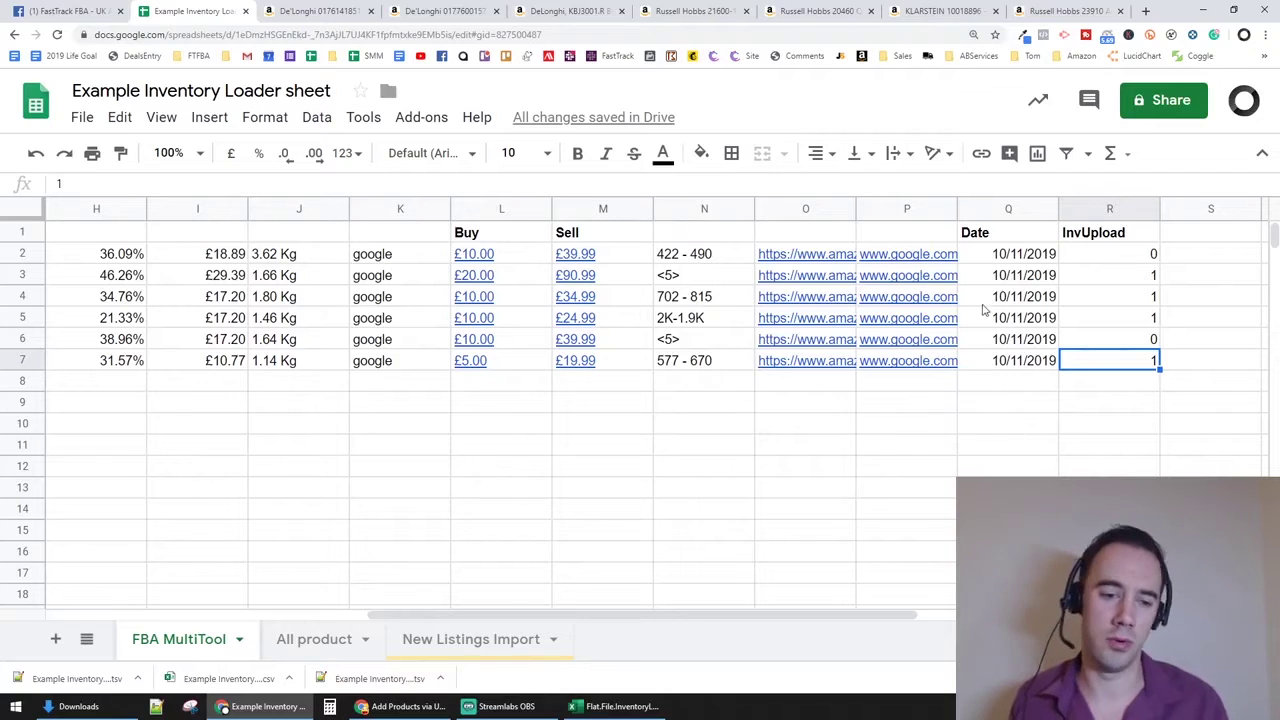
pyautogui.click(455, 638)
pyautogui.press('Down')
pyautogui.press('Down')
pyautogui.press('Down')
pyautogui.press('Left')
pyautogui.press('Left')
pyautogui.press('Left')
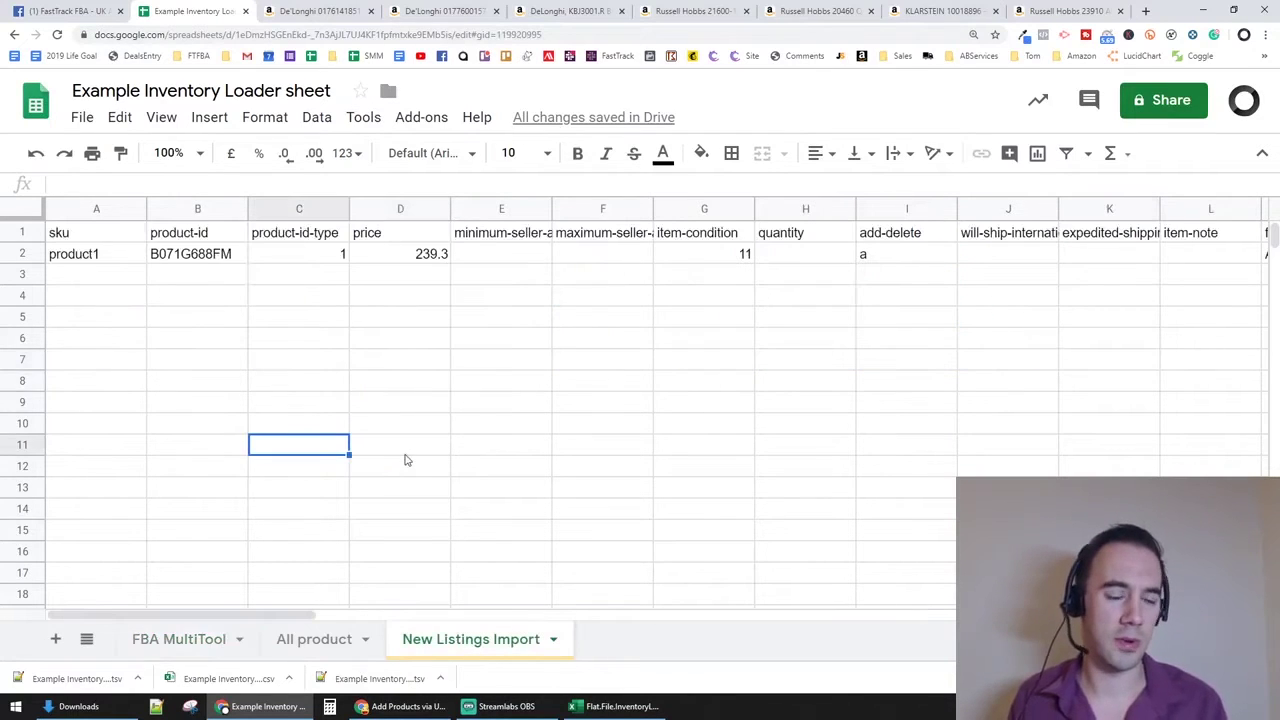
pyautogui.press('Up')
pyautogui.press('Up')
pyautogui.press('Up')
pyautogui.press('Up')
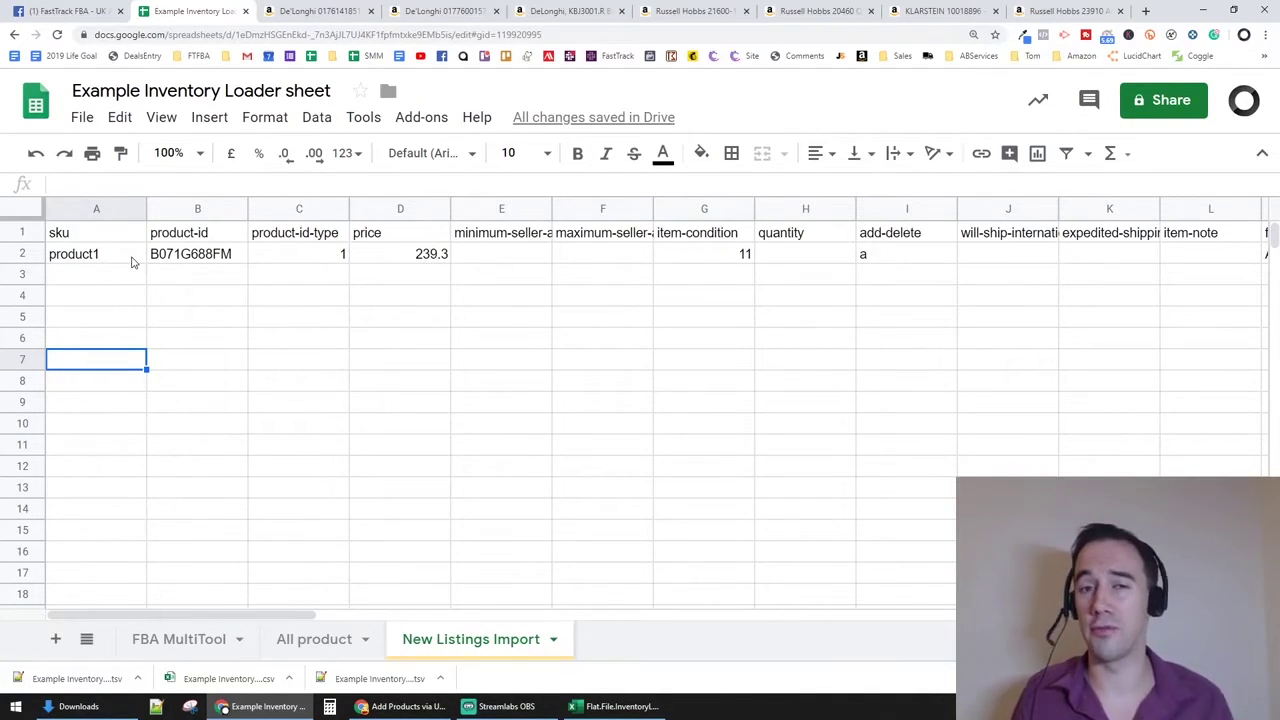
# Copy the sku FILTER formula from A2 into A4 as plain text, without its equals sign
pyautogui.click(128, 297)
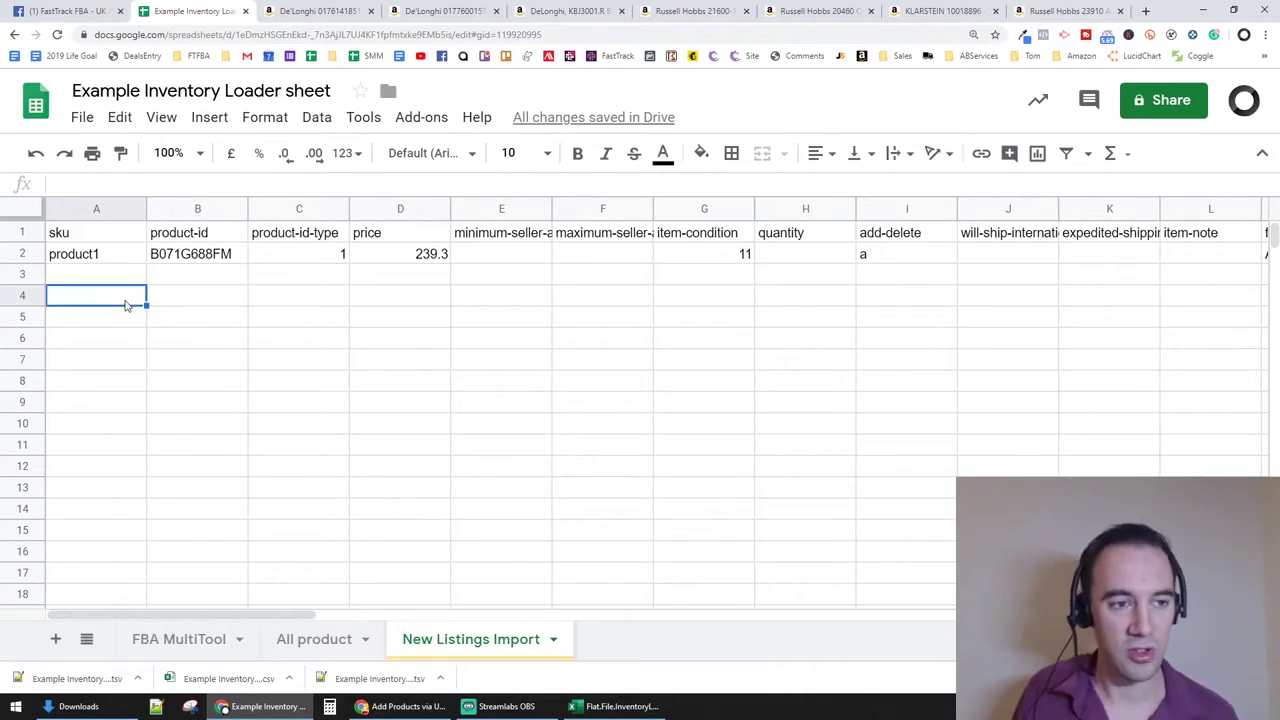
pyautogui.click(126, 256)
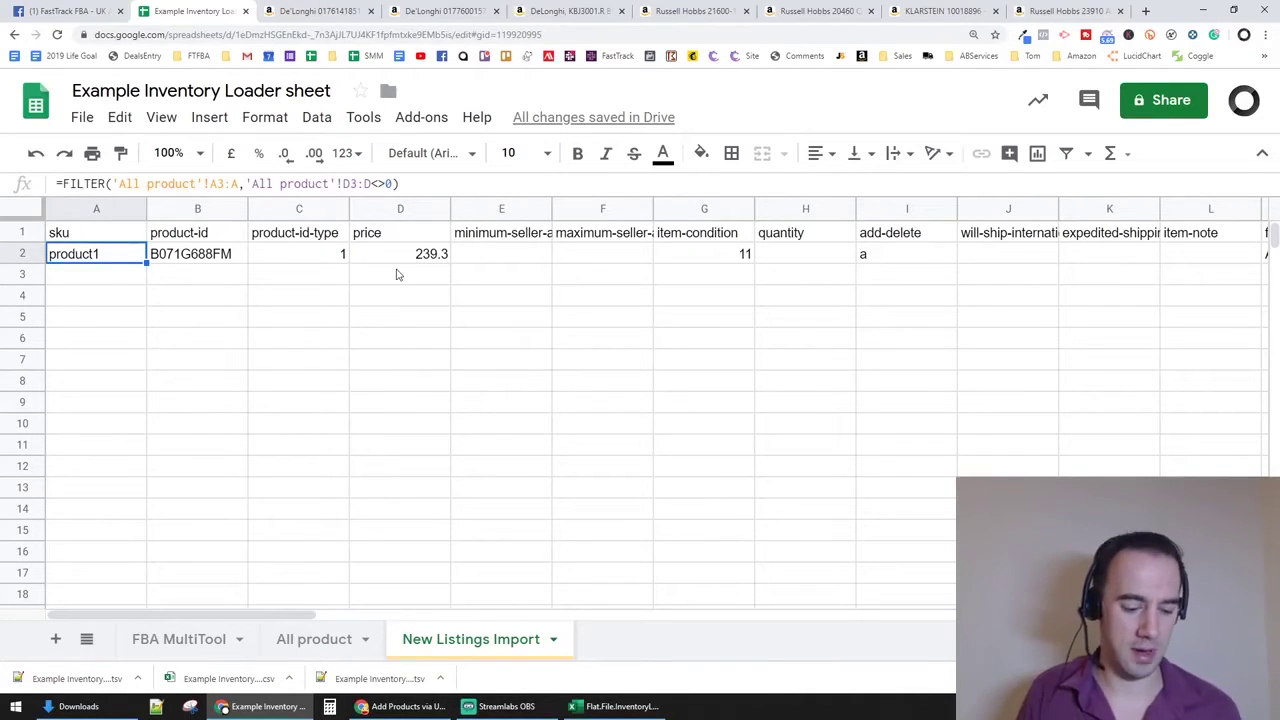
pyautogui.press('Return')
pyautogui.hotkey('ctrl', 'a')
pyautogui.hotkey('ctrl', 'c')
pyautogui.press('Return')
pyautogui.press('Down')
pyautogui.hotkey('ctrl', 'v')
pyautogui.press('Home')
pyautogui.press('Delete')
pyautogui.press('Return')
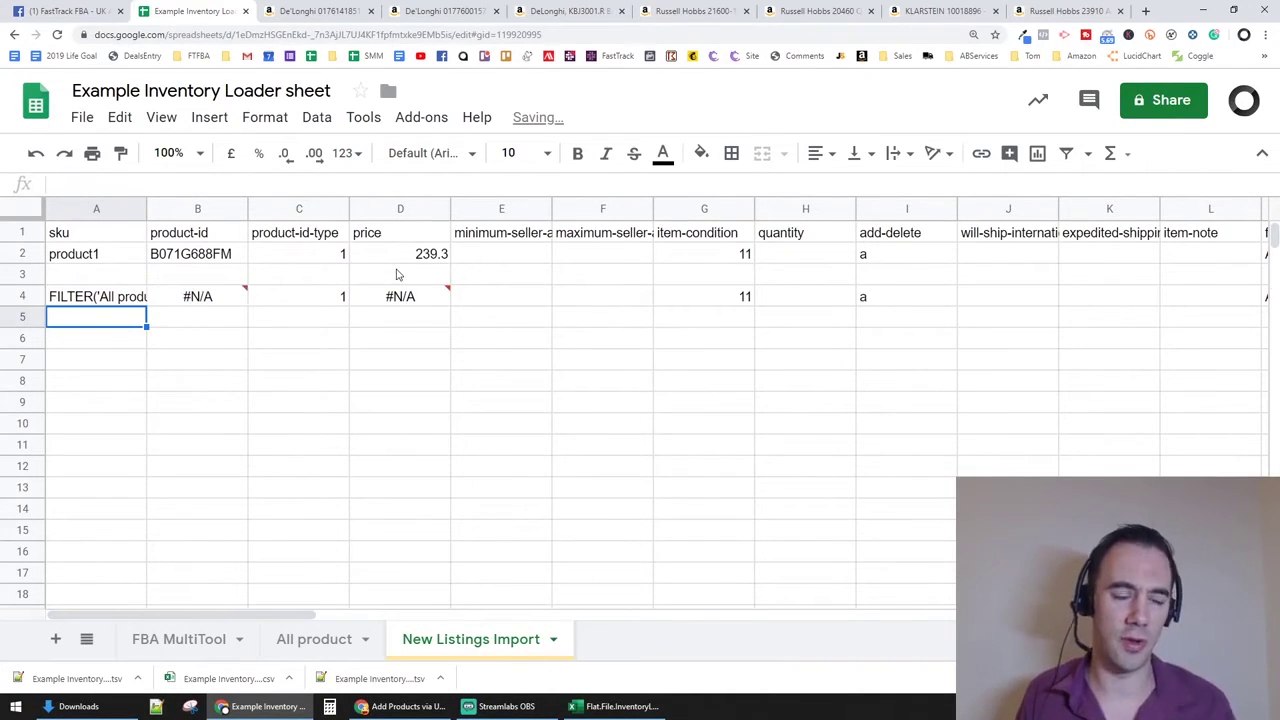
pyautogui.press('Up')
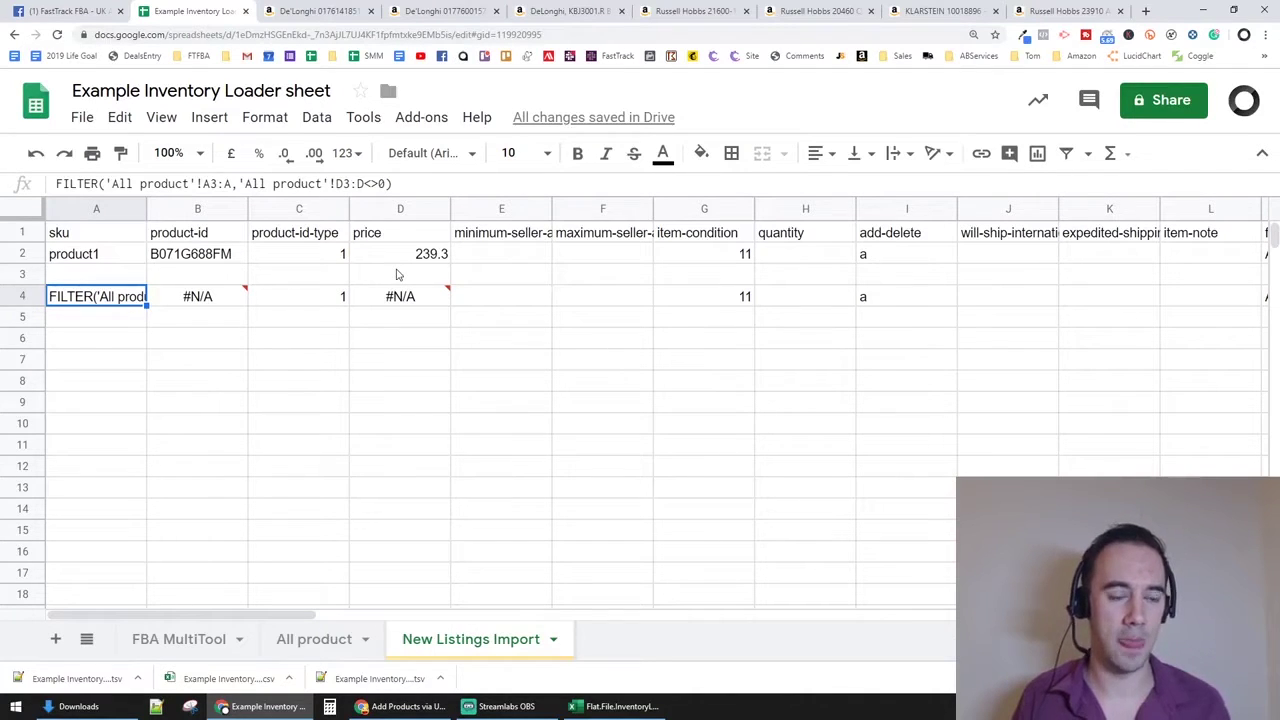
# Start a FILTER formula in A6 of New Listings Import with the open-ended source range 'FBA MultiTool'!A1:R
pyautogui.press('Down')
pyautogui.press('Down')
pyautogui.write('=filet')
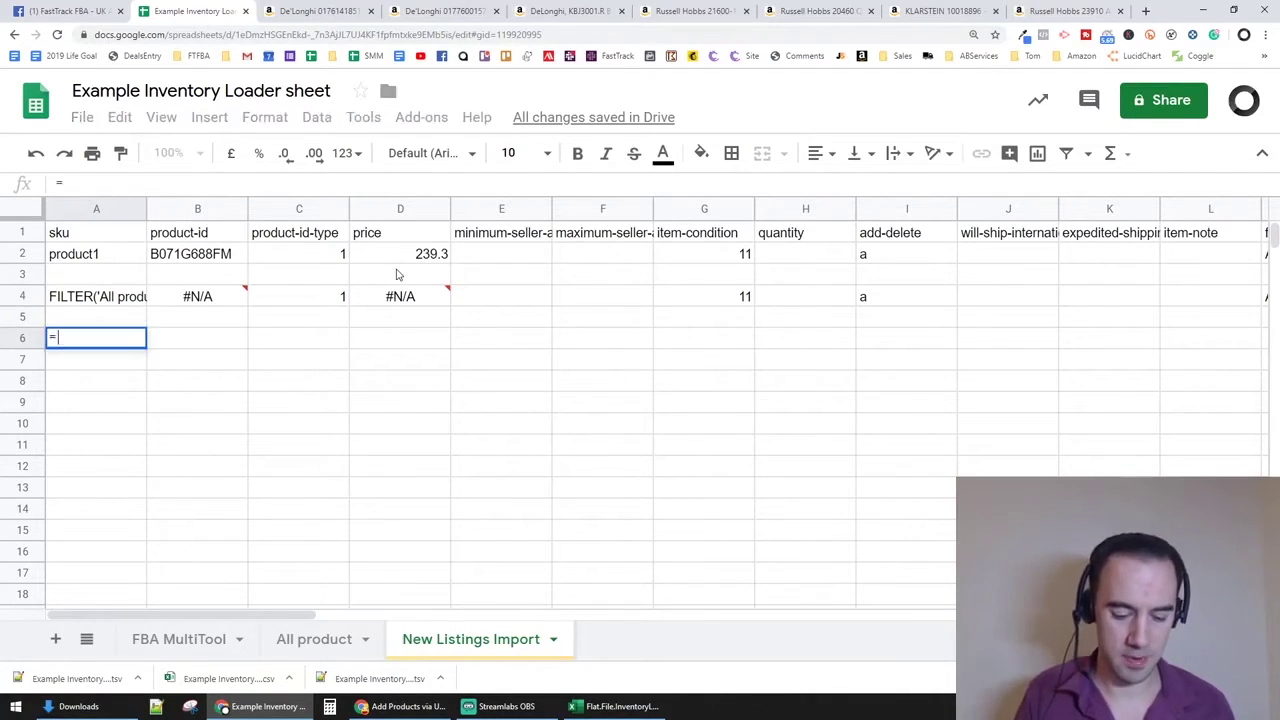
pyautogui.press('BackSpace')
pyautogui.press('BackSpace')
pyautogui.write('ter(')
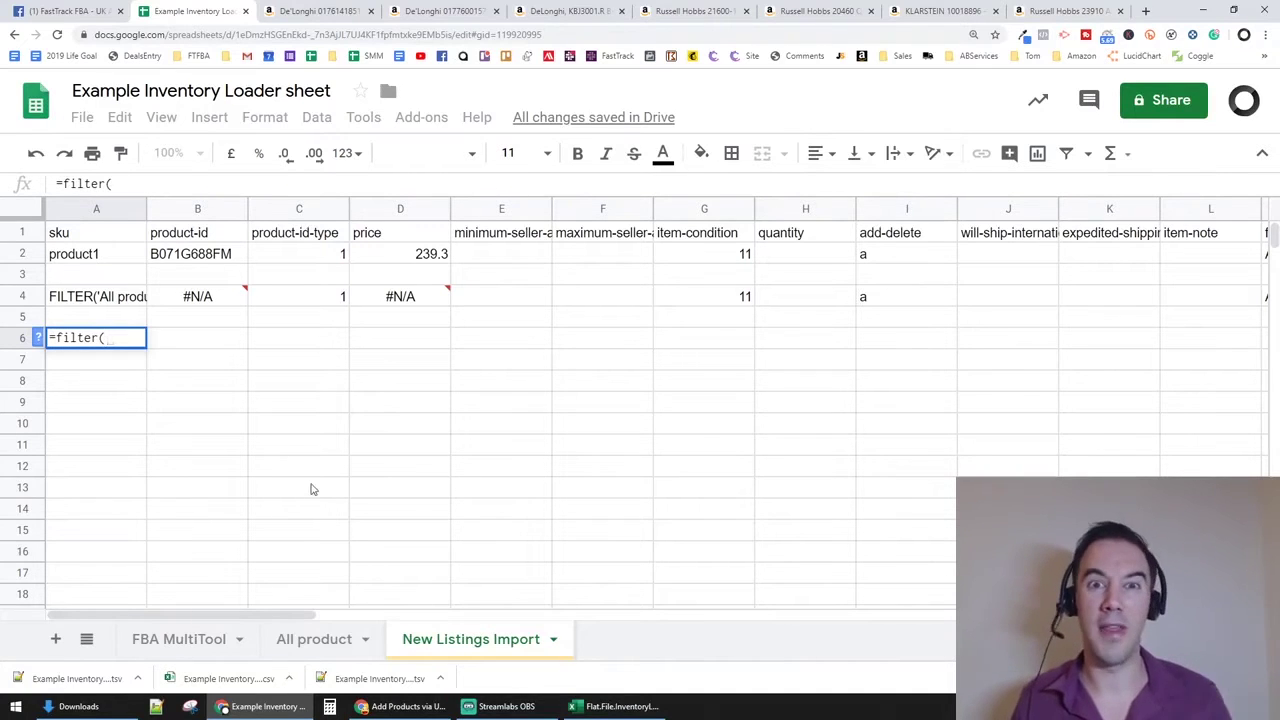
pyautogui.click(186, 643)
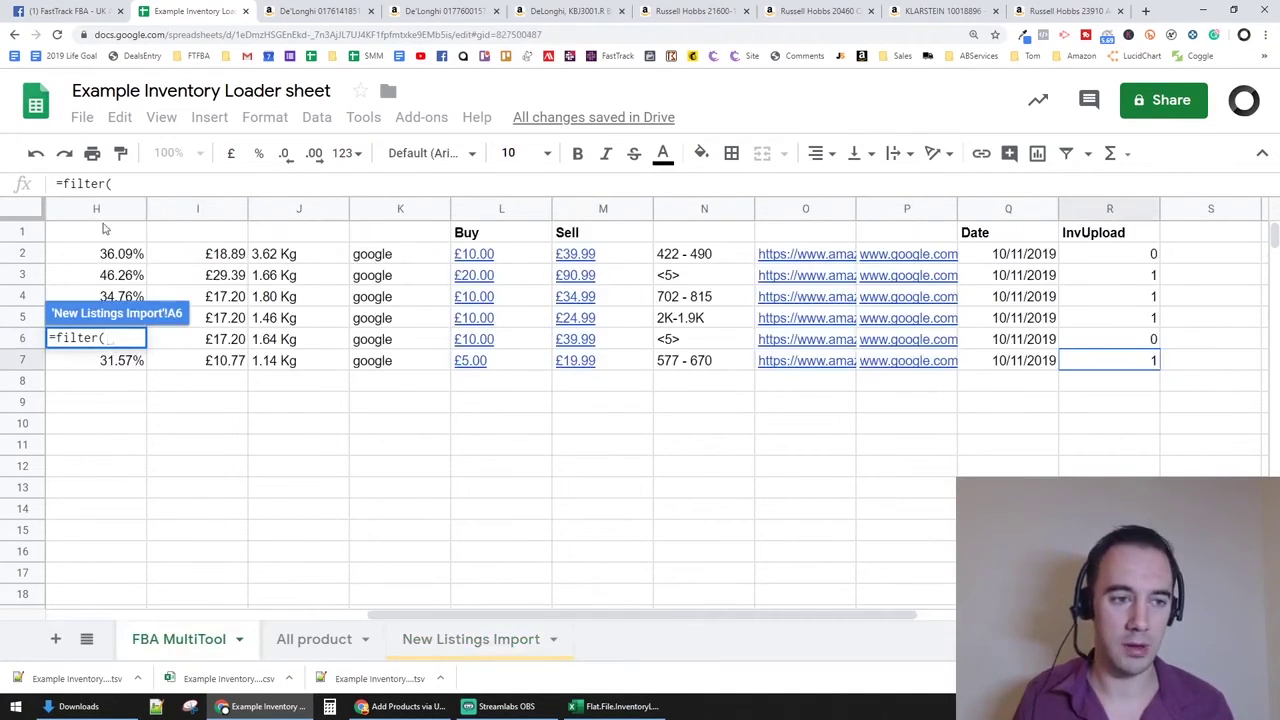
pyautogui.moveTo(1125, 360); pyautogui.dragTo(4, 48)
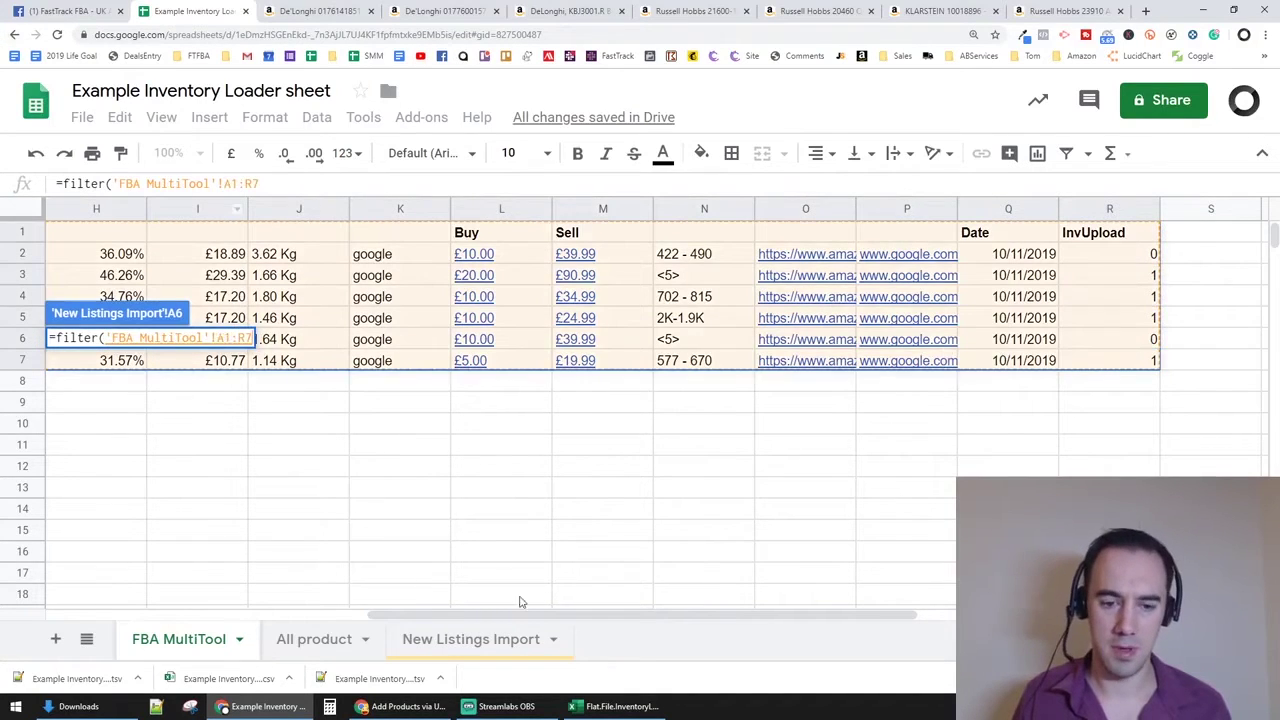
pyautogui.moveTo(540, 613); pyautogui.dragTo(200, 612)
pyautogui.click(229, 183)
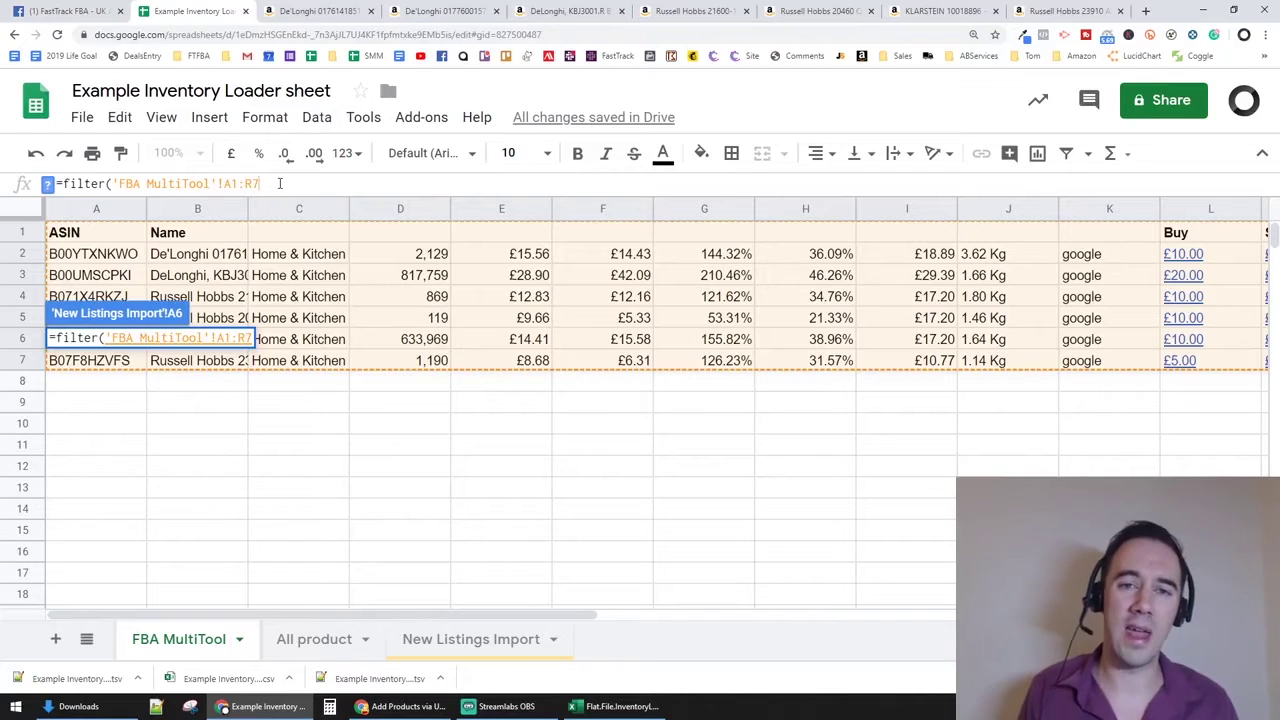
pyautogui.press('BackSpace')
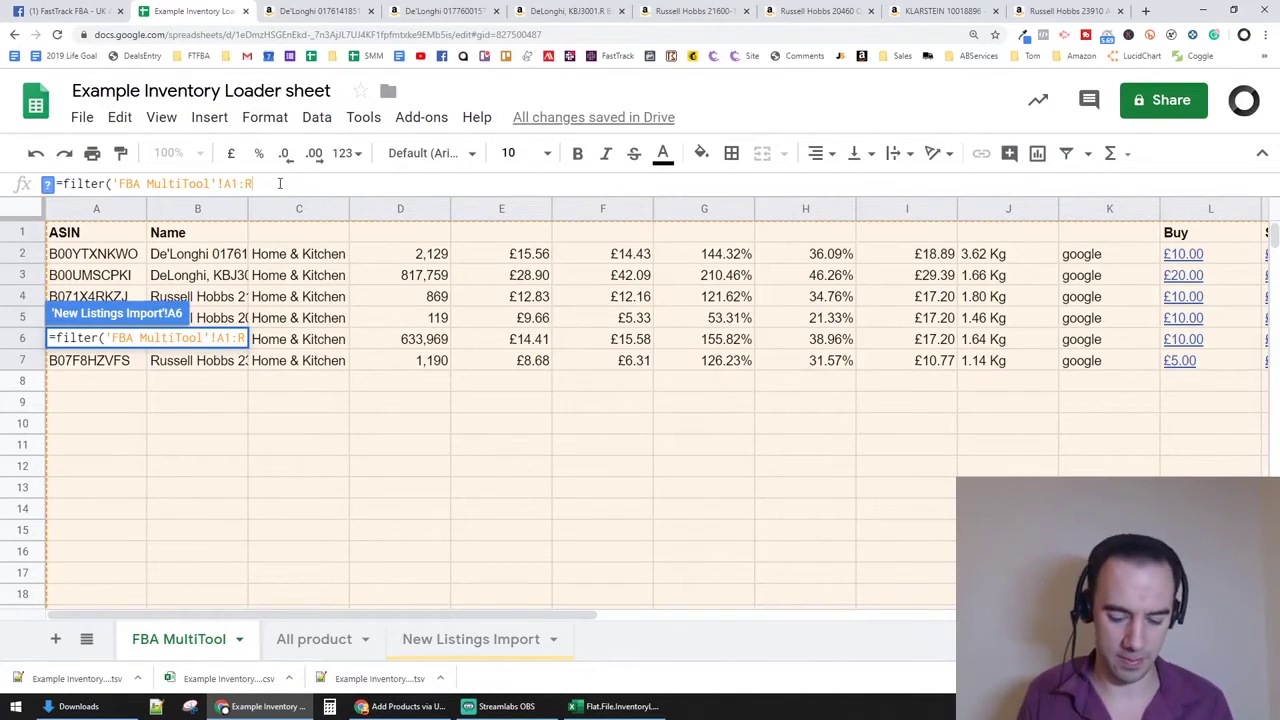
pyautogui.write(',')
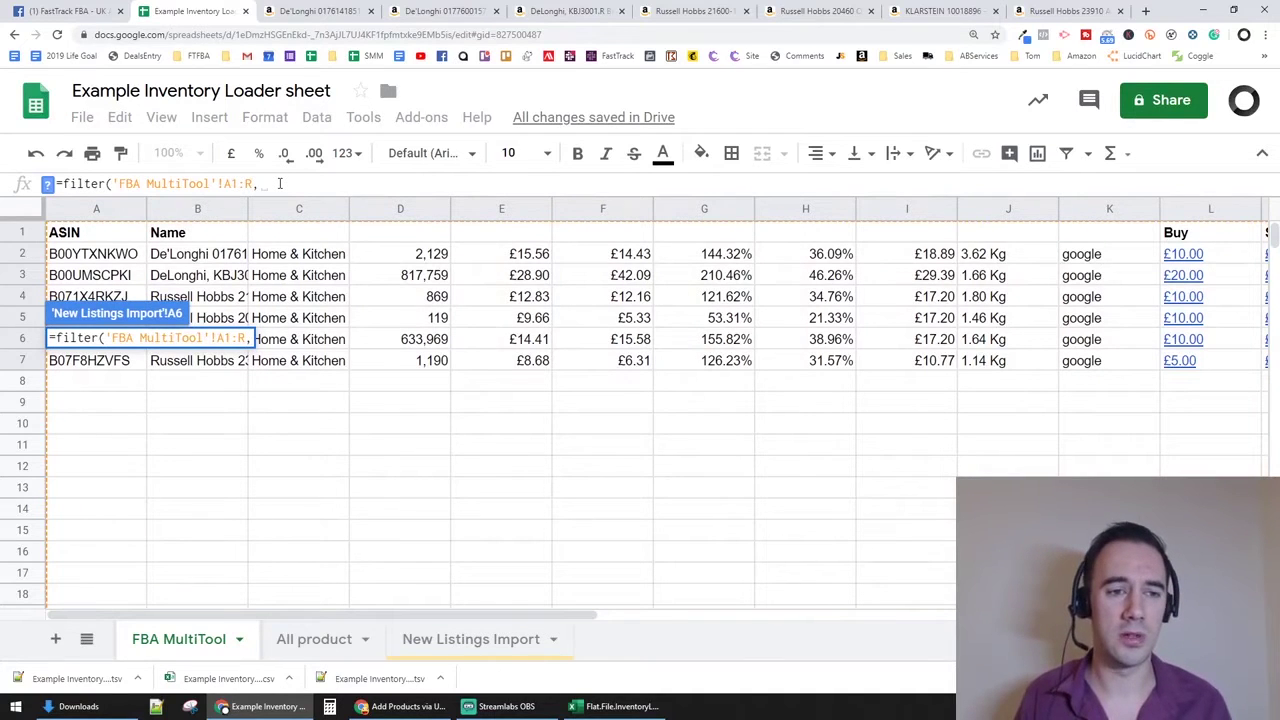
# Complete the A6 formula with the condition 'FBA MultiTool'!R2:R<>0 and set the source range to A2:R so both ranges skip the header
pyautogui.moveTo(309, 612); pyautogui.dragTo(857, 583)
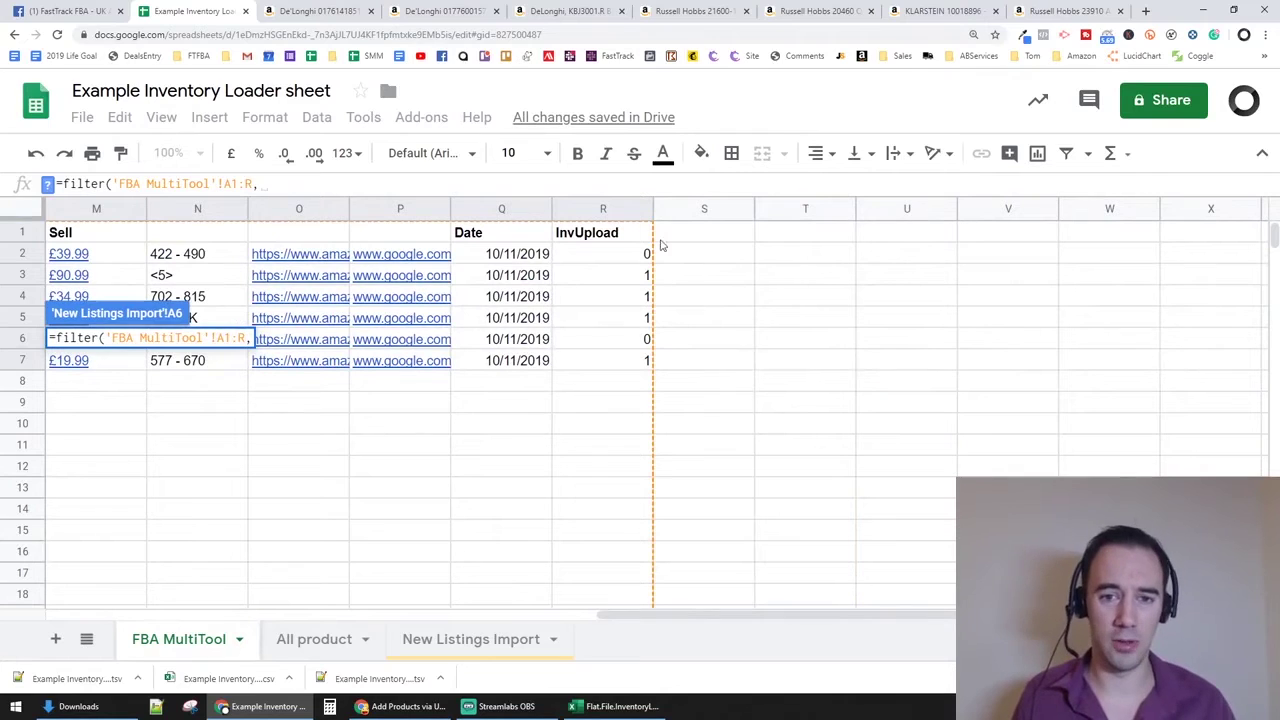
pyautogui.click(613, 210)
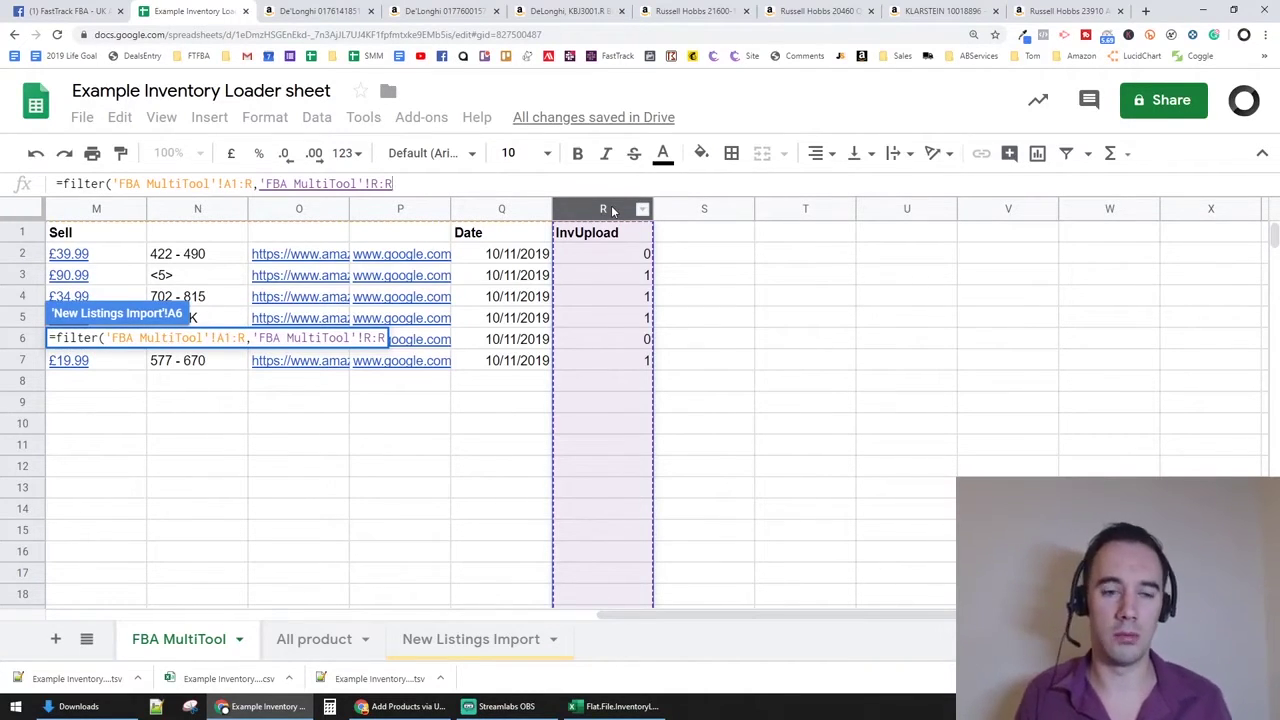
pyautogui.write('<>0')
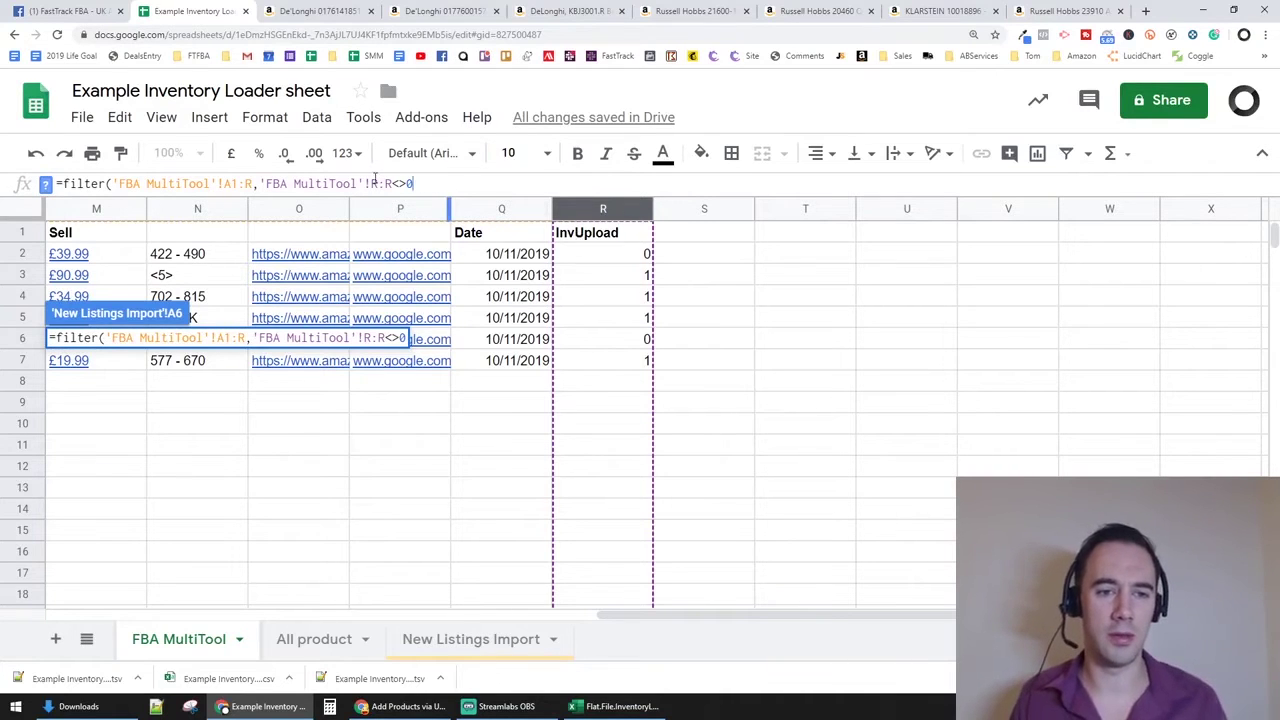
pyautogui.press('Left')
pyautogui.press('Left')
pyautogui.press('Left')
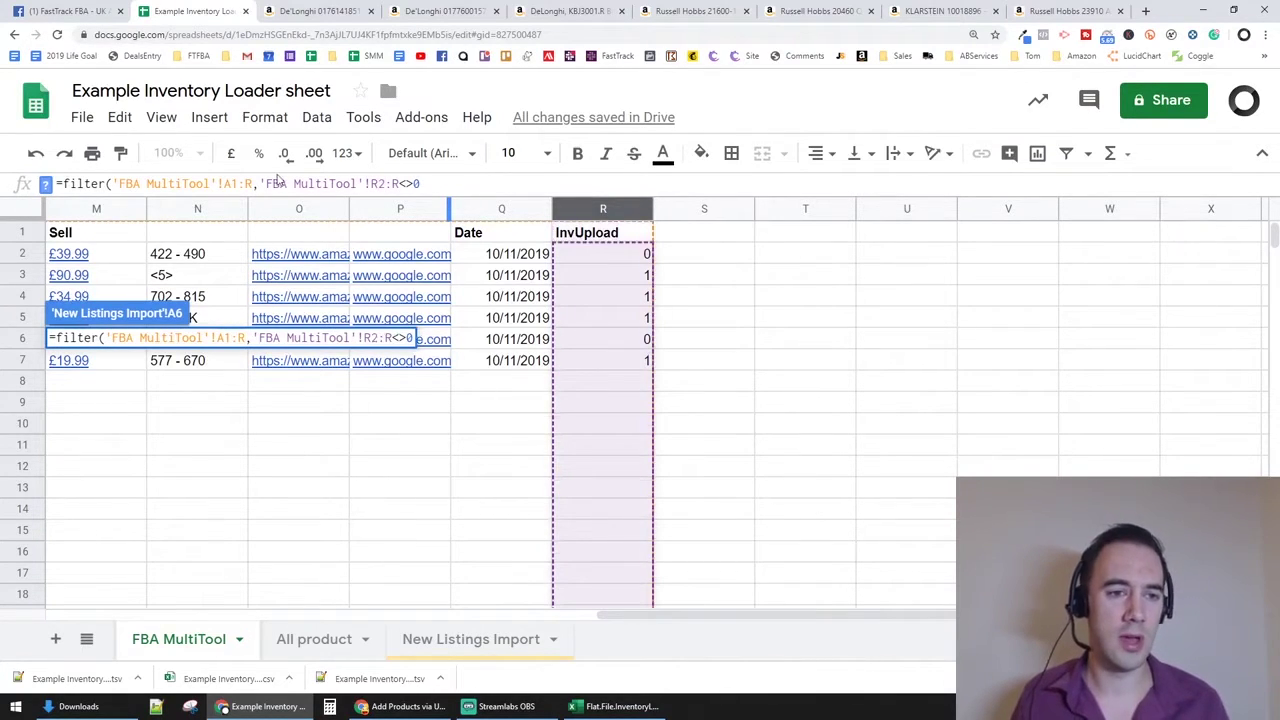
pyautogui.write('2')
pyautogui.write('2')
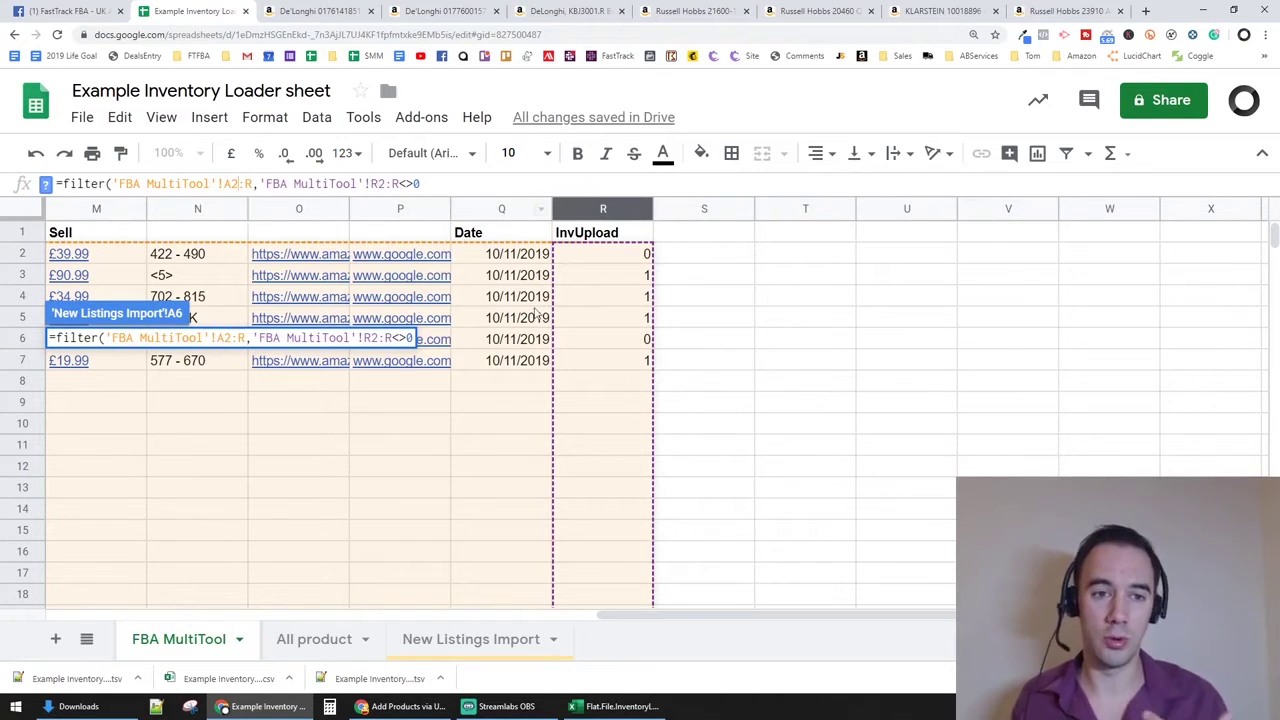
pyautogui.write(')')
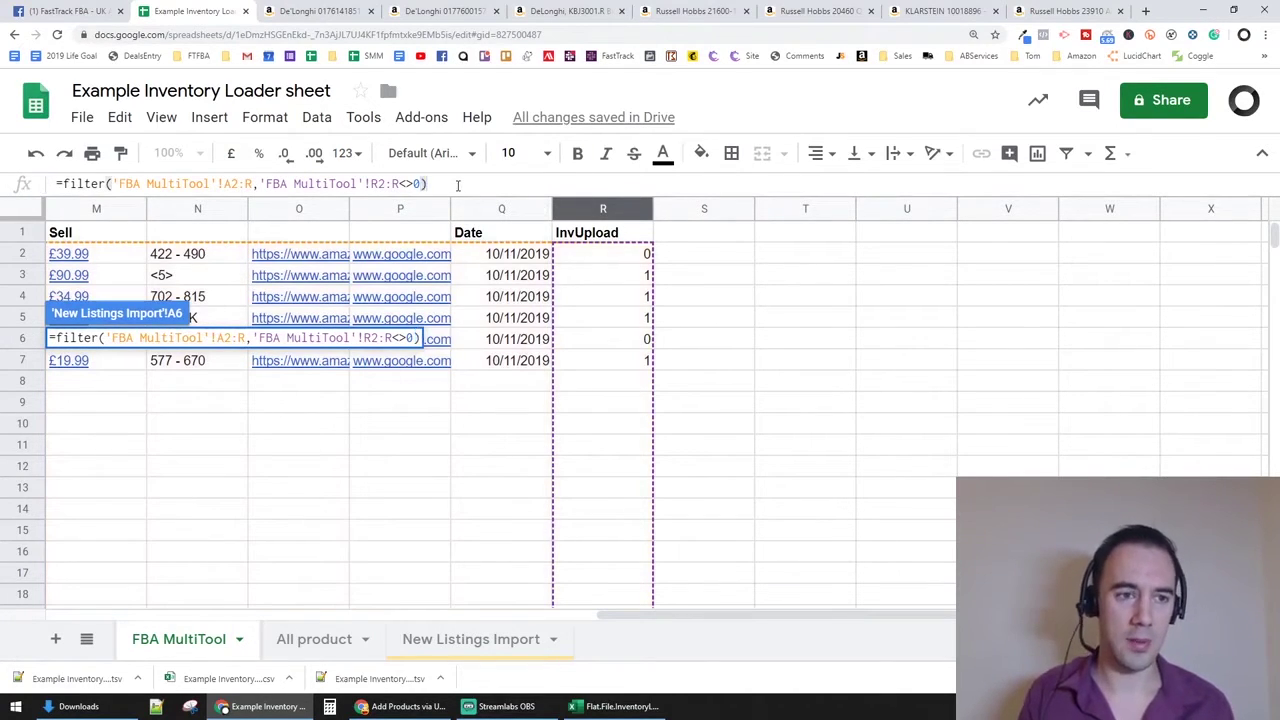
pyautogui.press('Return')
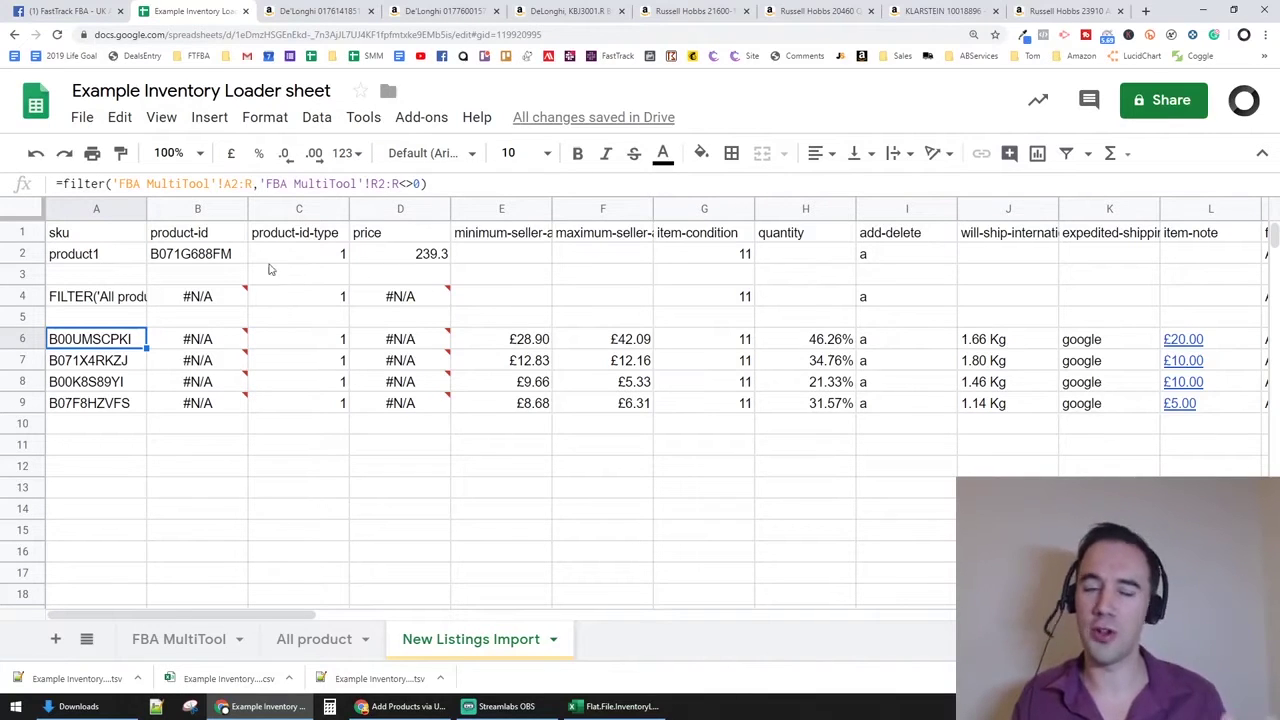
# Narrow the A6 filter to the ASIN column by setting its source range to 'FBA MultiTool'!A2:A
pyautogui.click(258, 184)
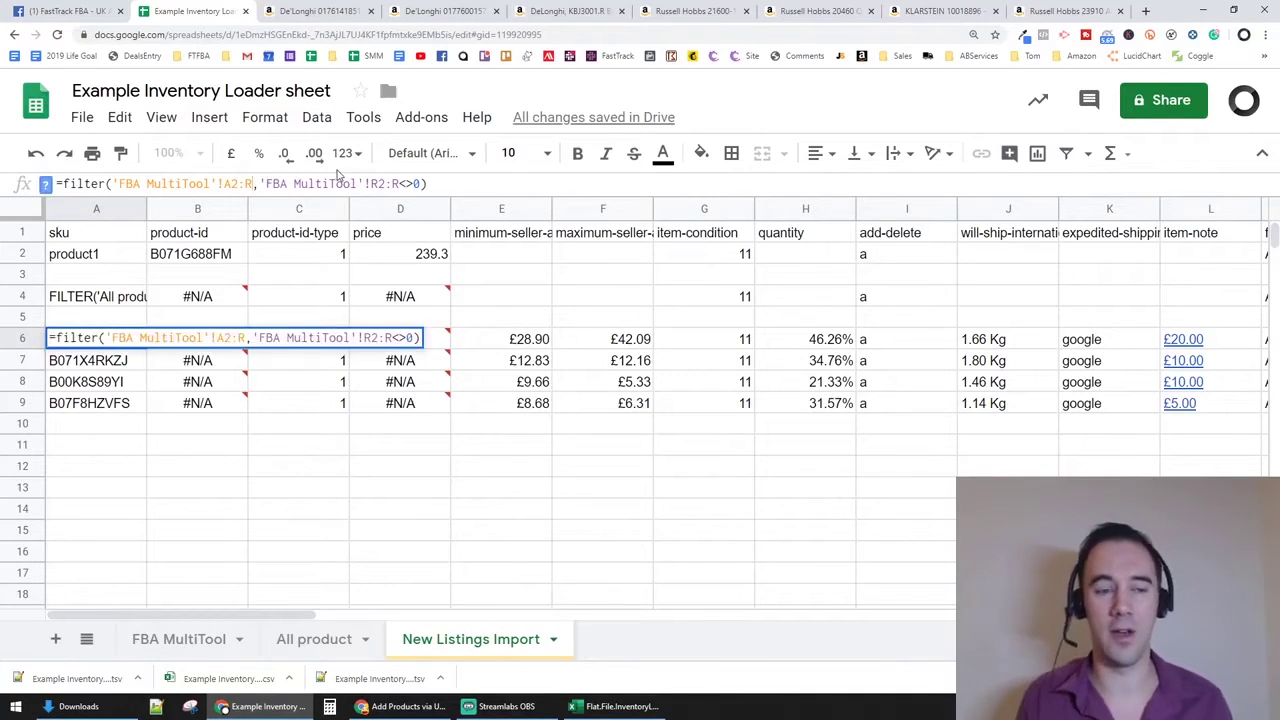
pyautogui.press('Escape')
pyautogui.click(160, 639)
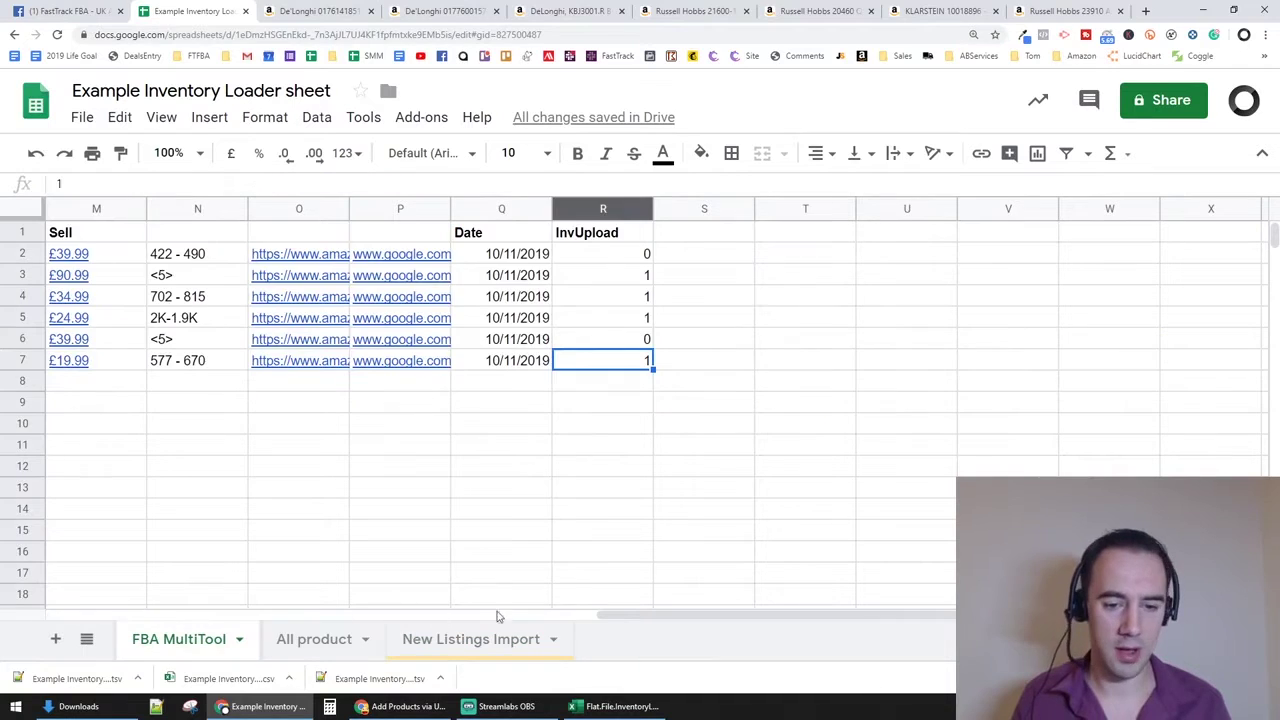
pyautogui.moveTo(617, 618); pyautogui.dragTo(65, 616)
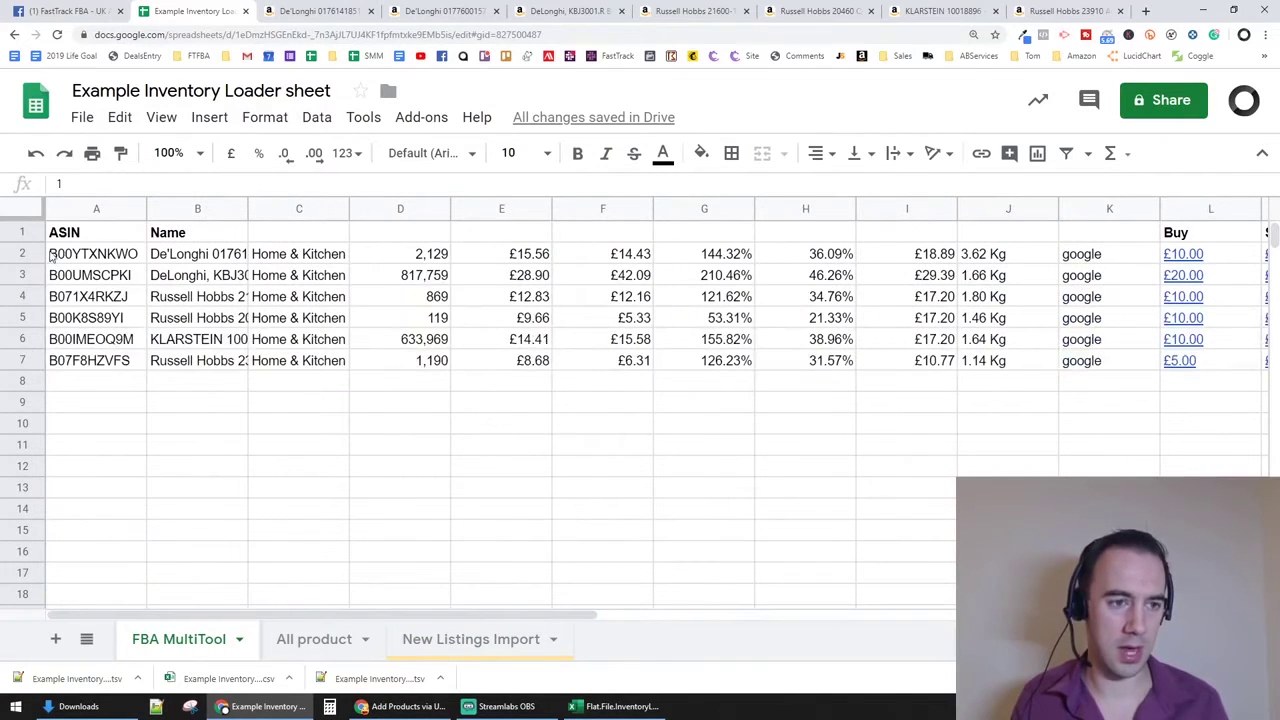
pyautogui.click(440, 645)
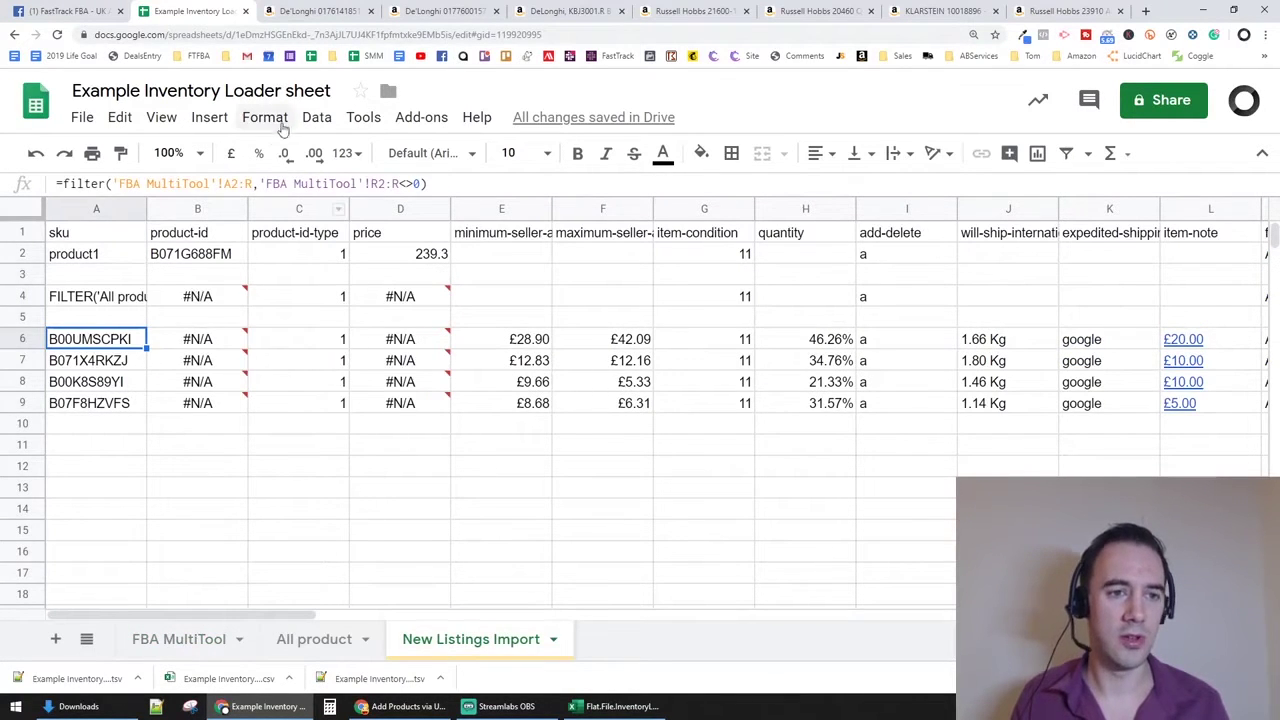
pyautogui.click(249, 183)
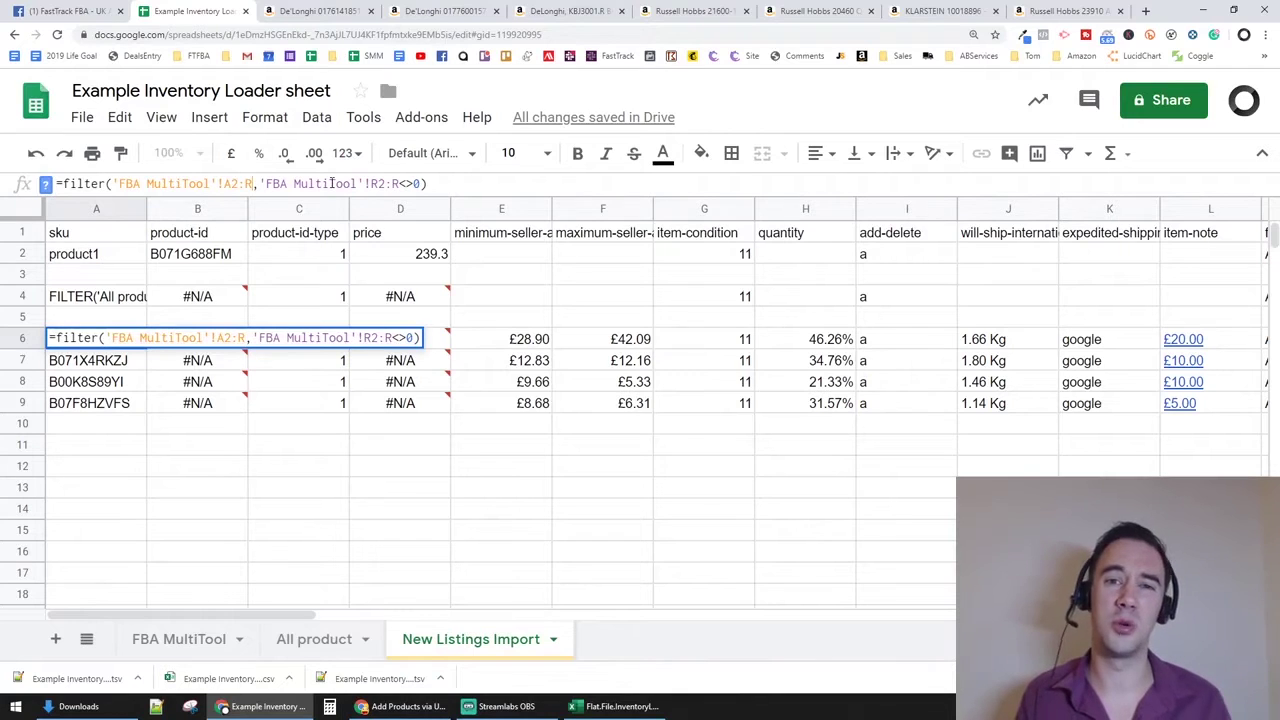
pyautogui.press('BackSpace')
pyautogui.write('a')
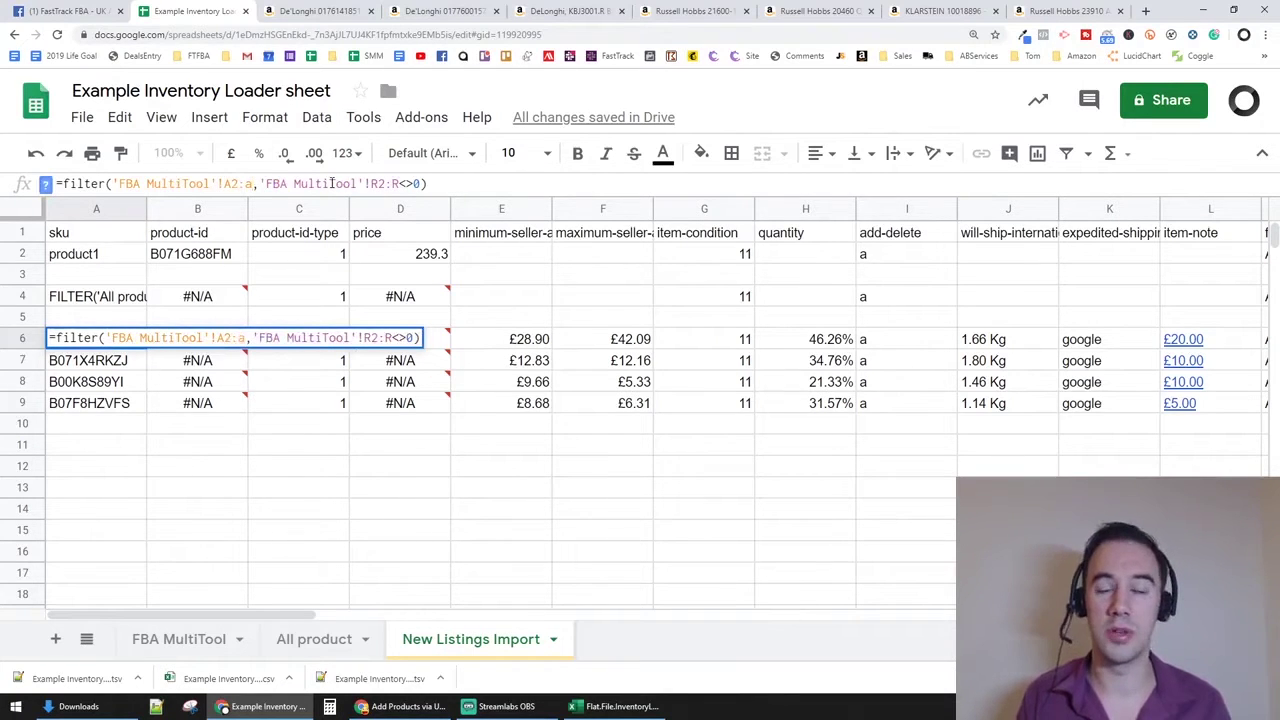
pyautogui.press('Return')
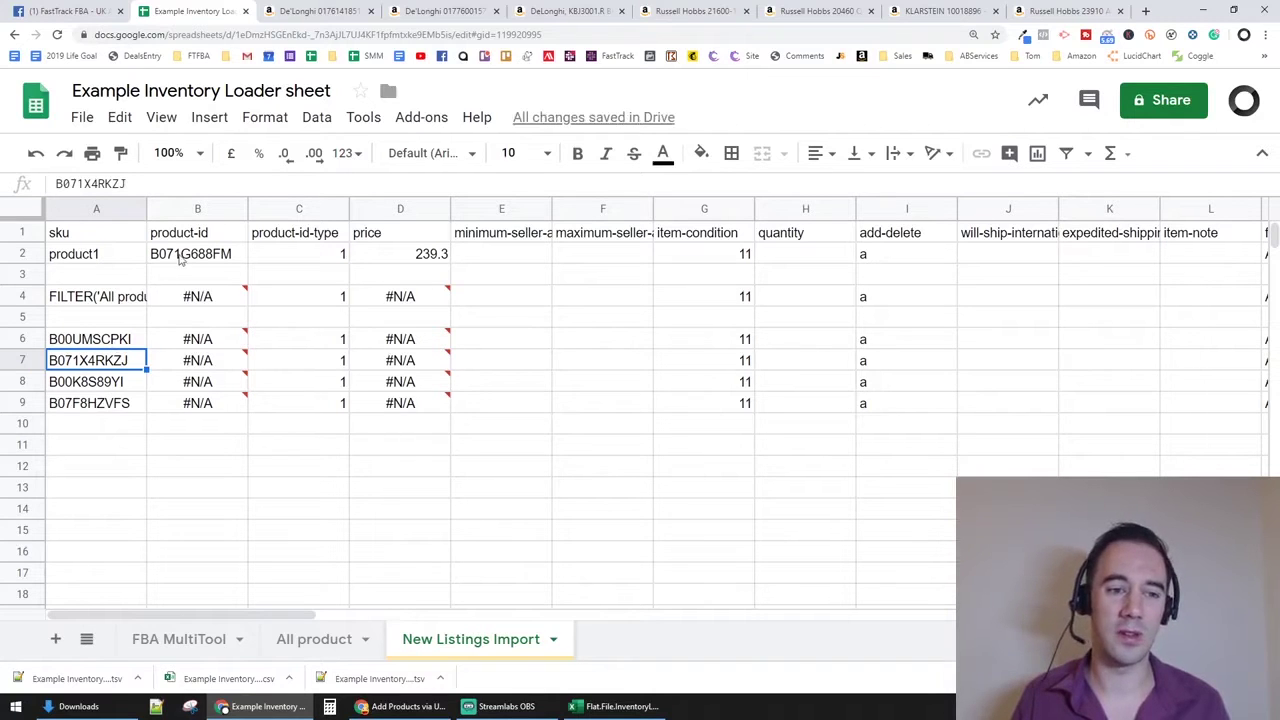
pyautogui.click(106, 341)
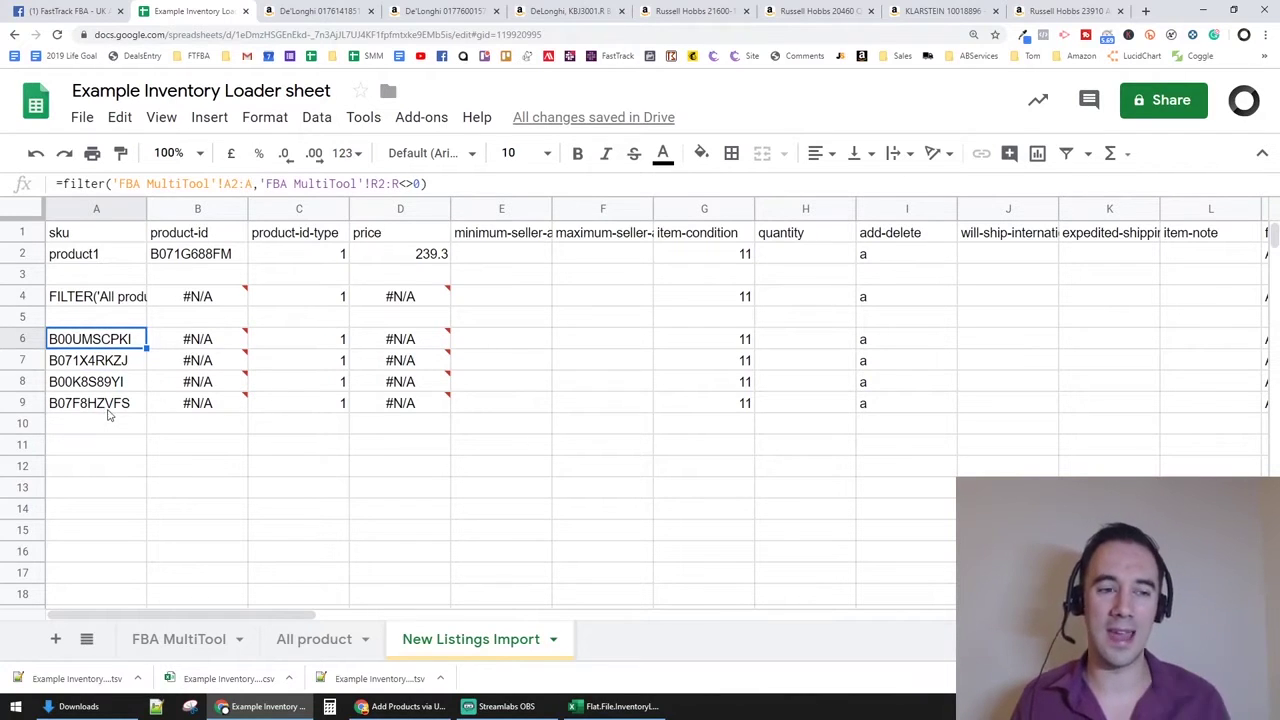
# Hide columns B to Q on the FBA MultiTool sheet, leaving ASIN beside InvUpload
pyautogui.click(197, 634)
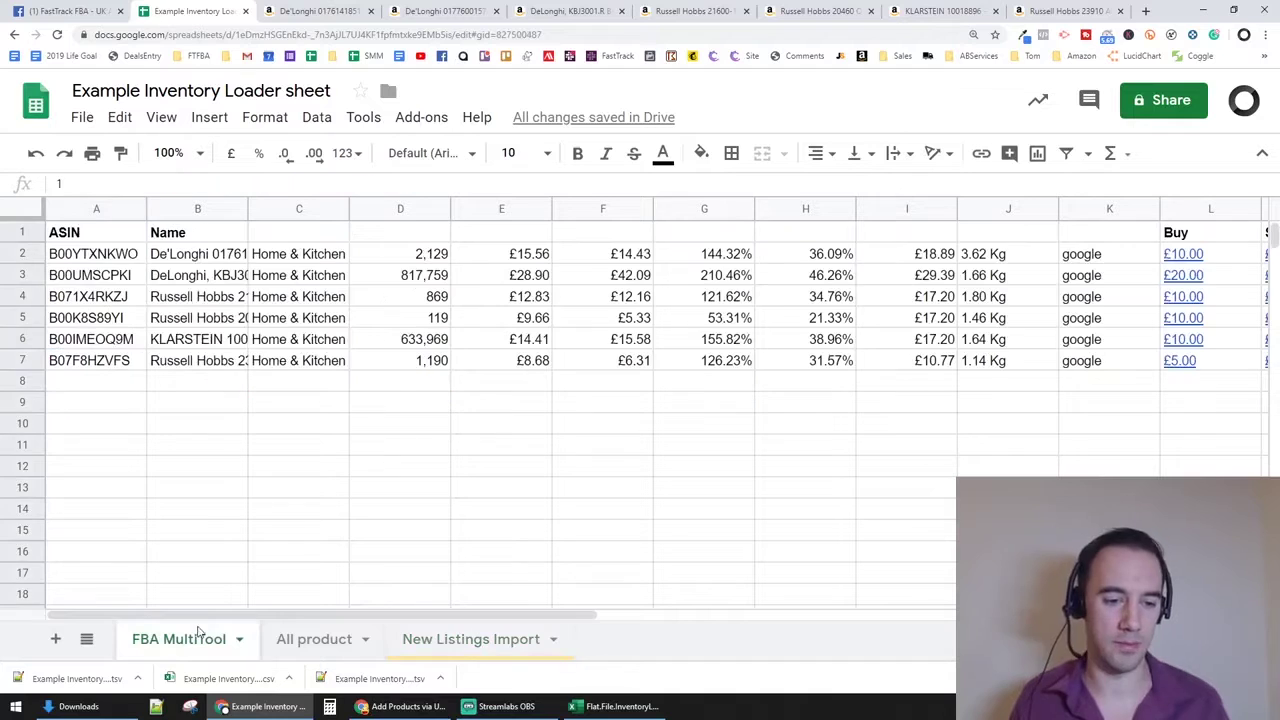
pyautogui.click(197, 208)
pyautogui.hotkey('ctrl', 'c')
pyautogui.moveTo(249, 612); pyautogui.dragTo(766, 612)
pyautogui.keyDown('shift'); pyautogui.click(618, 208); pyautogui.keyUp('shift')
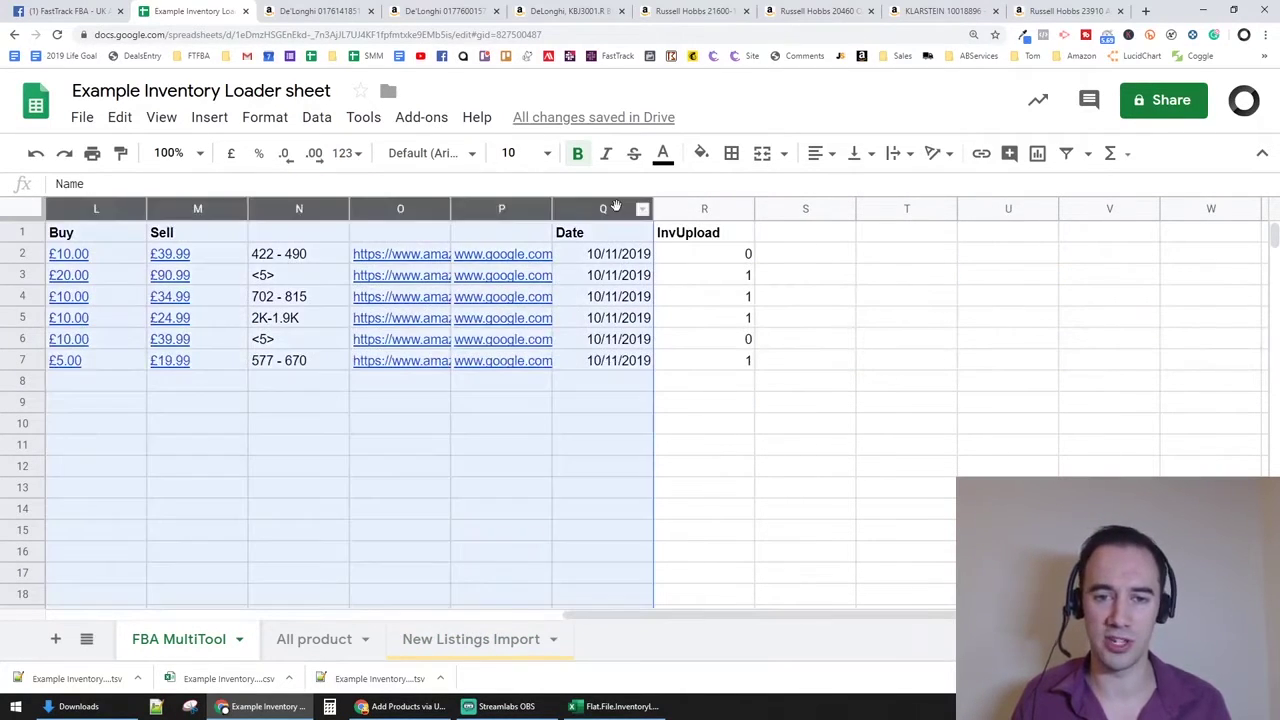
pyautogui.rightClick(618, 208)
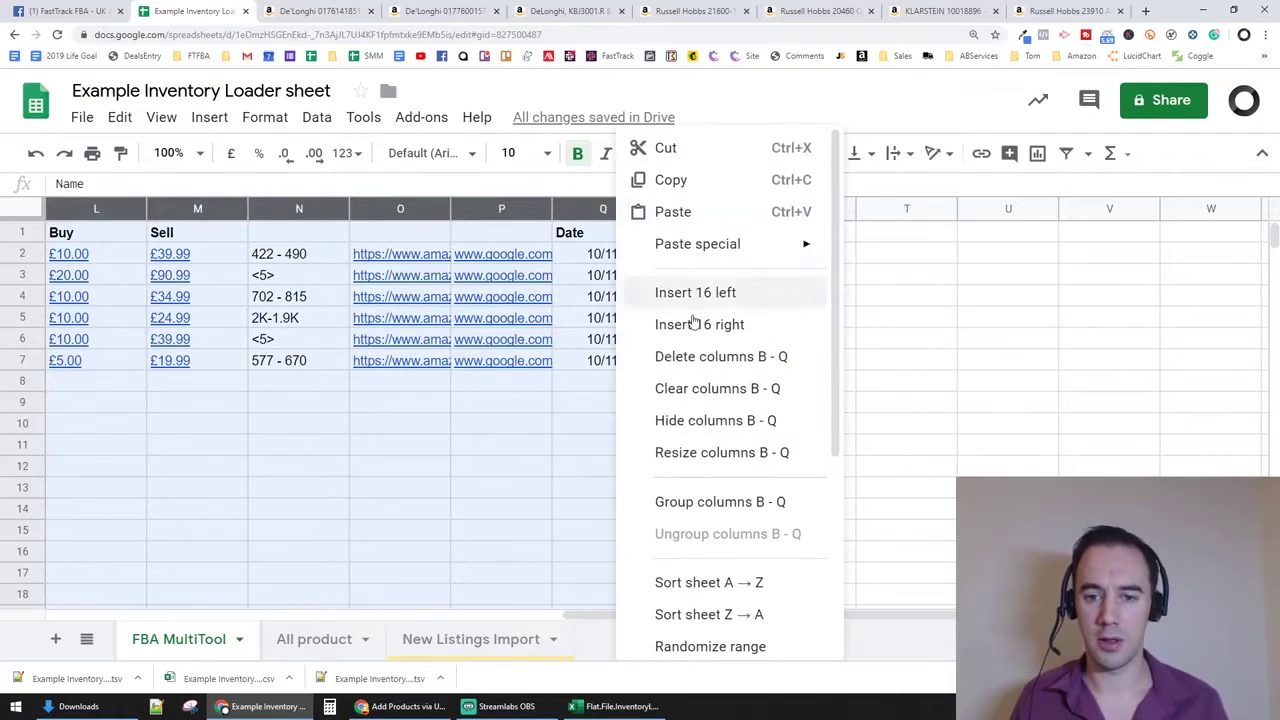
pyautogui.click(686, 421)
pyautogui.click(476, 536)
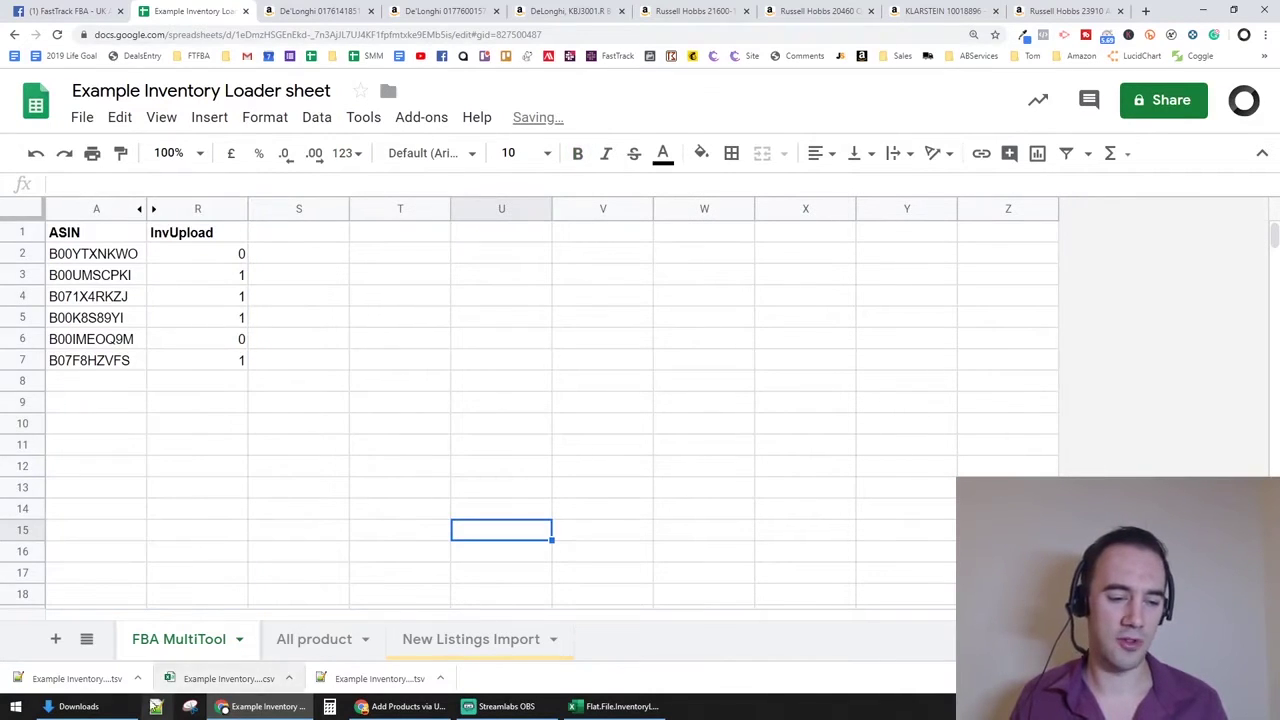
# Capture the ASIN and InvUpload columns with Snipping Tool and place the snip beside the filtered list on New Listings Import
pyautogui.click(190, 706)
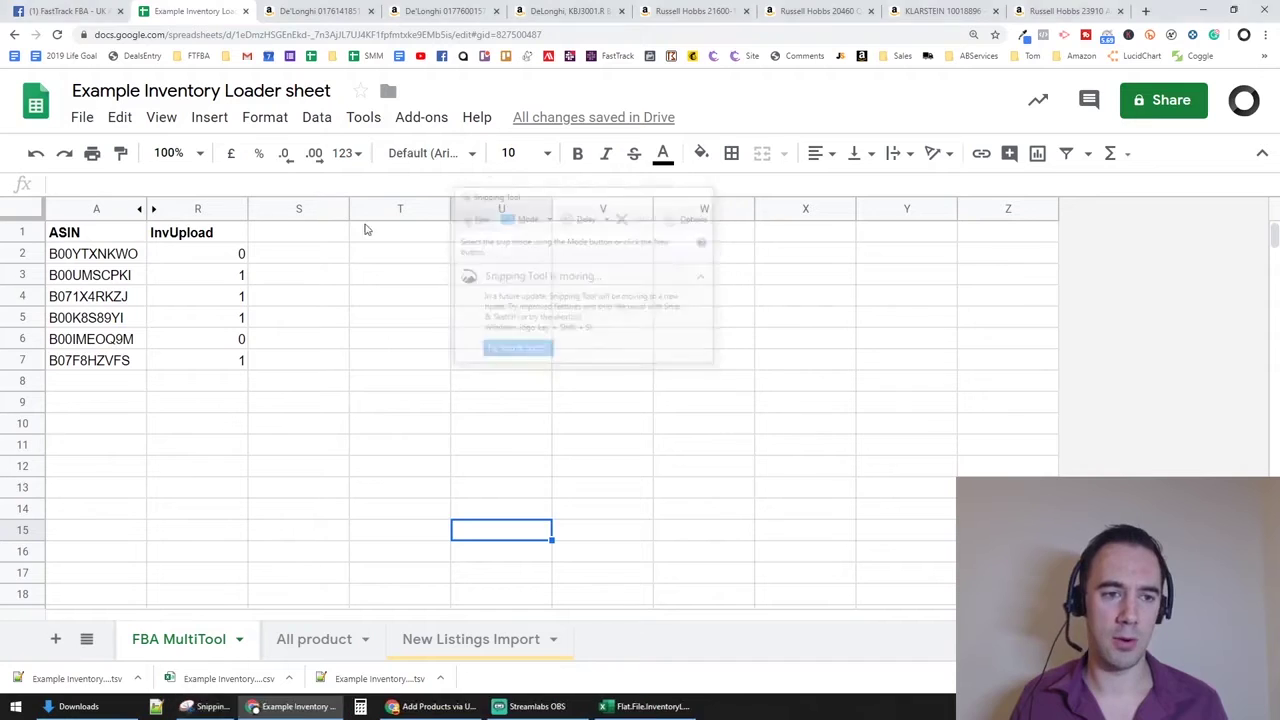
pyautogui.click(476, 218)
pyautogui.moveTo(329, 163); pyautogui.dragTo(2, 440)
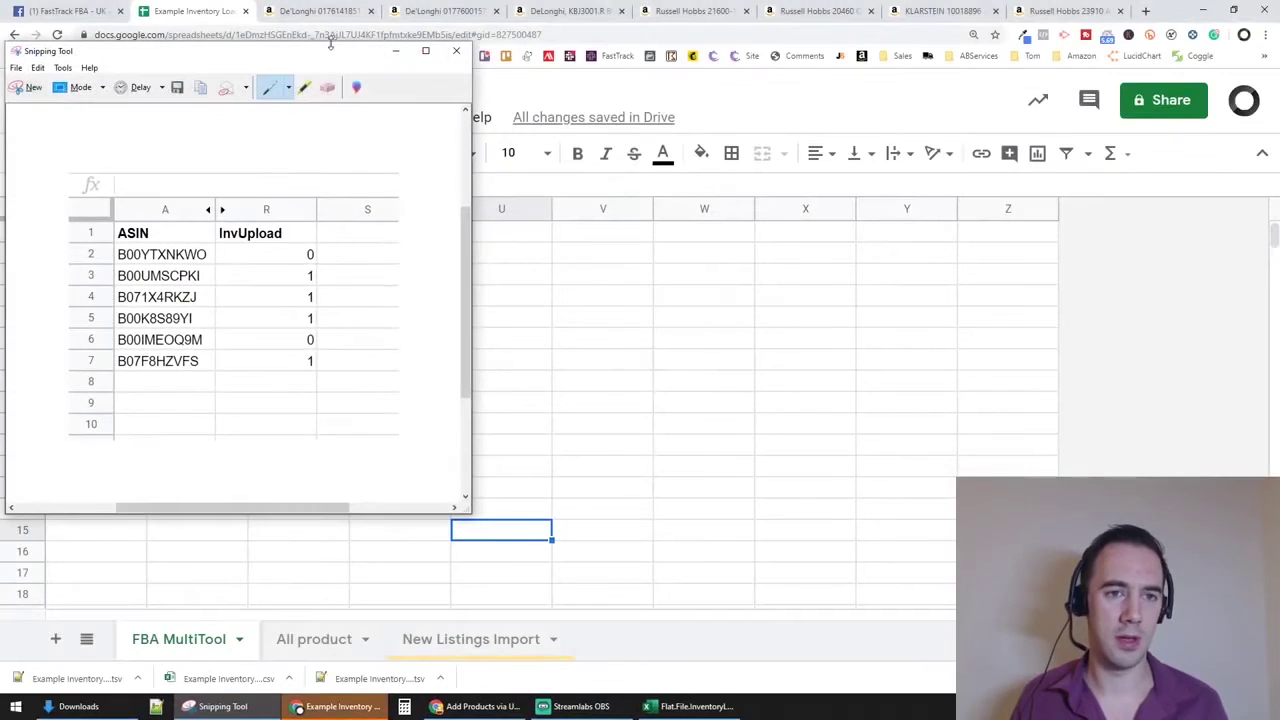
pyautogui.moveTo(250, 68); pyautogui.dragTo(899, 96)
pyautogui.click(440, 636)
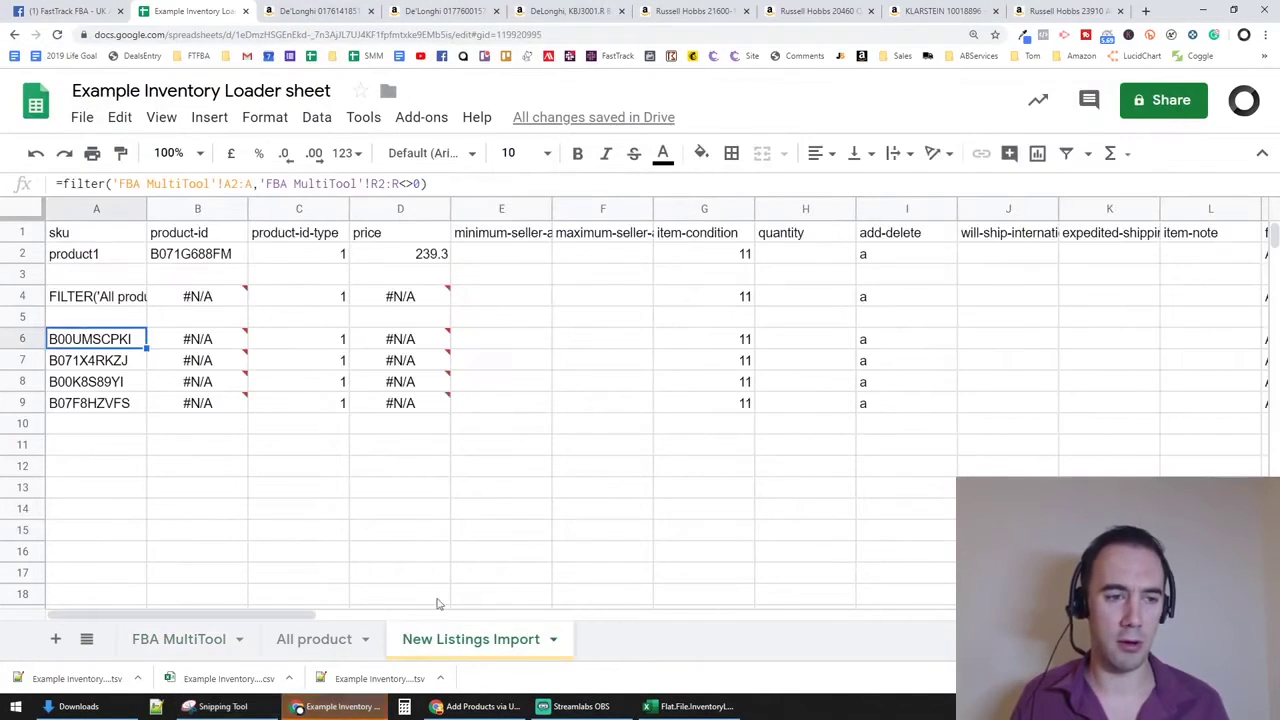
pyautogui.hotkey('alt', 'Tab')
pyautogui.moveTo(942, 98); pyautogui.dragTo(375, 152)
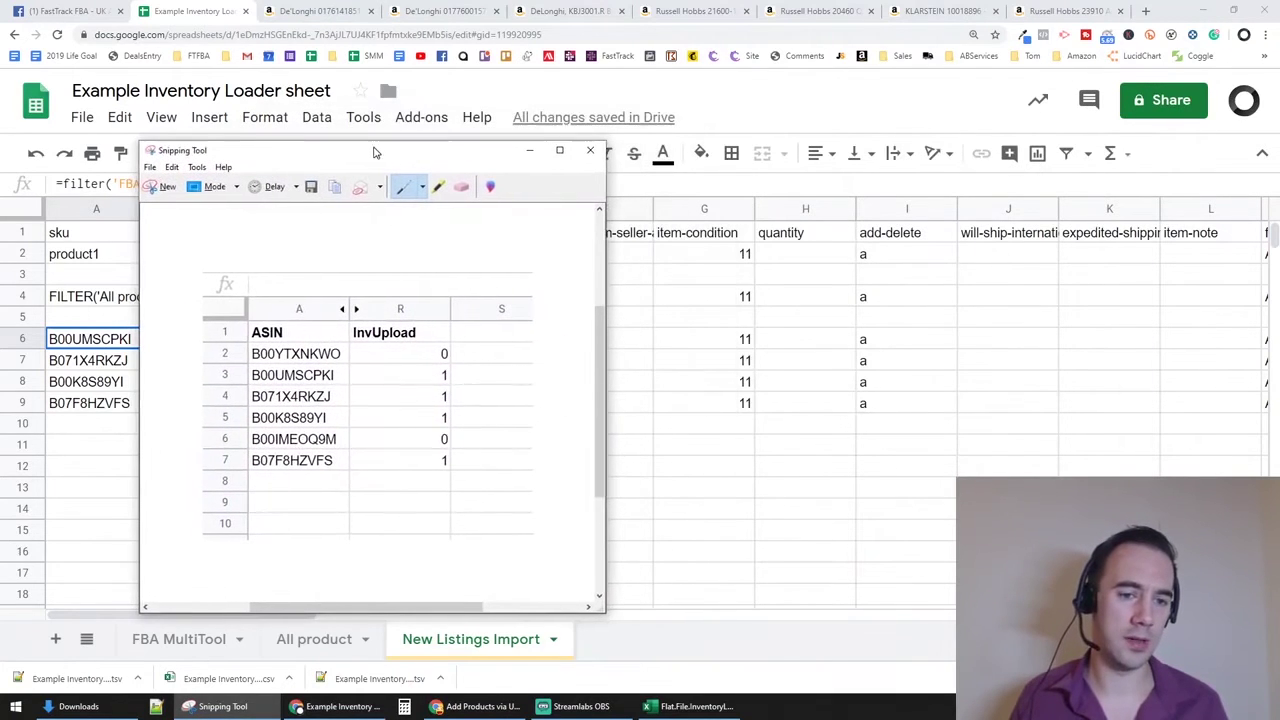
# Highlight the four snip rows whose InvUpload value is 1 in yellow
pyautogui.click(437, 186)
pyautogui.moveTo(456, 376); pyautogui.dragTo(242, 375)
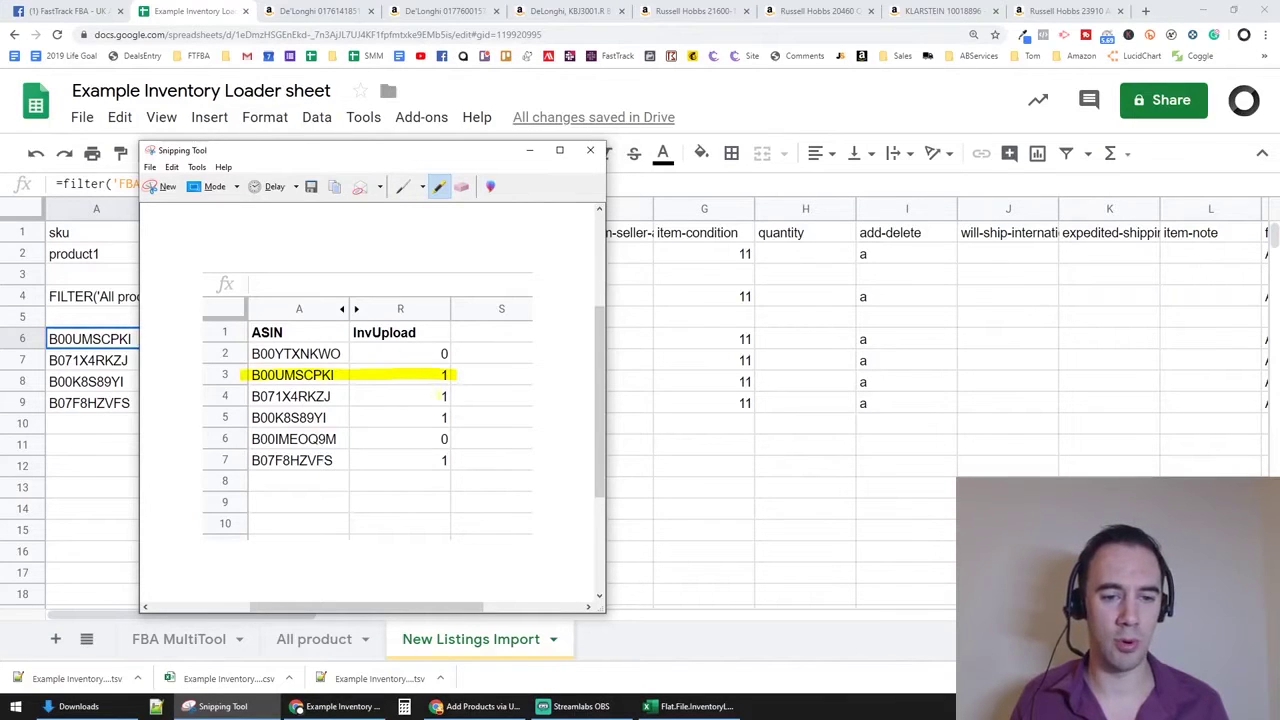
pyautogui.moveTo(450, 396); pyautogui.dragTo(252, 396)
pyautogui.moveTo(456, 424); pyautogui.dragTo(250, 417)
pyautogui.moveTo(450, 460); pyautogui.dragTo(248, 460)
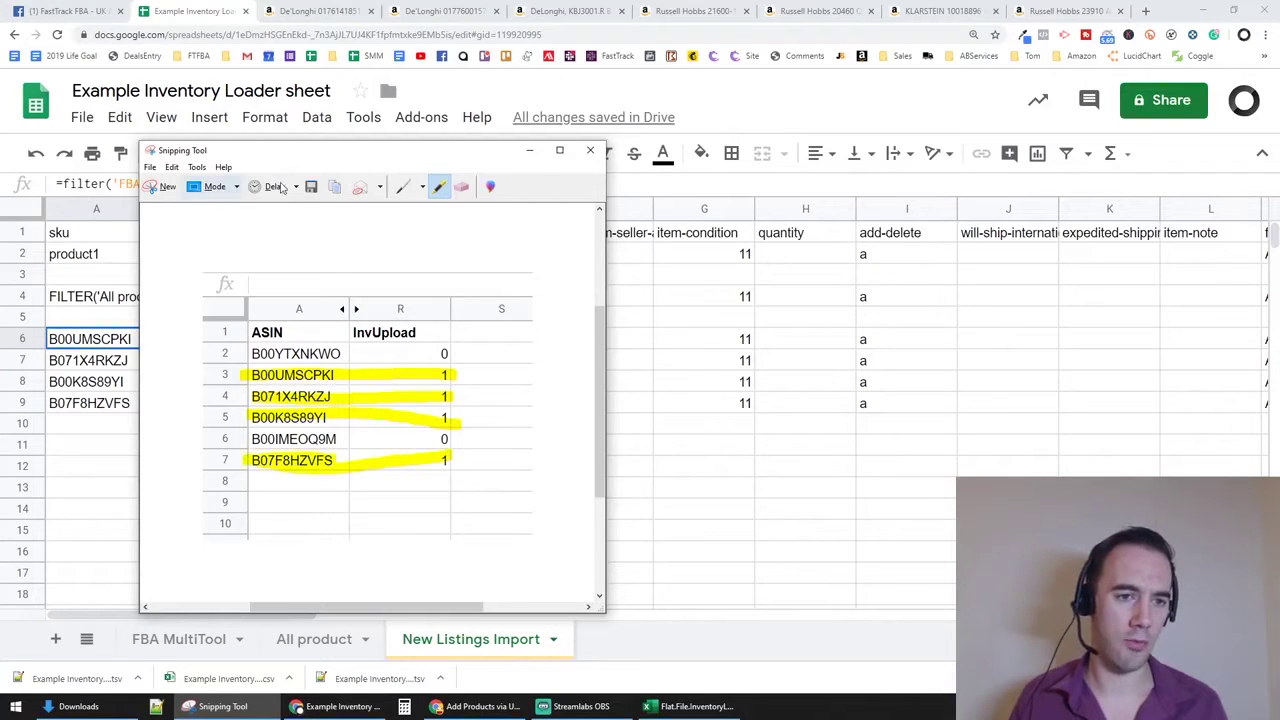
# Tick the four highlighted ASINs with the red pen and circle the two InvUpload zeros
pyautogui.click(423, 188)
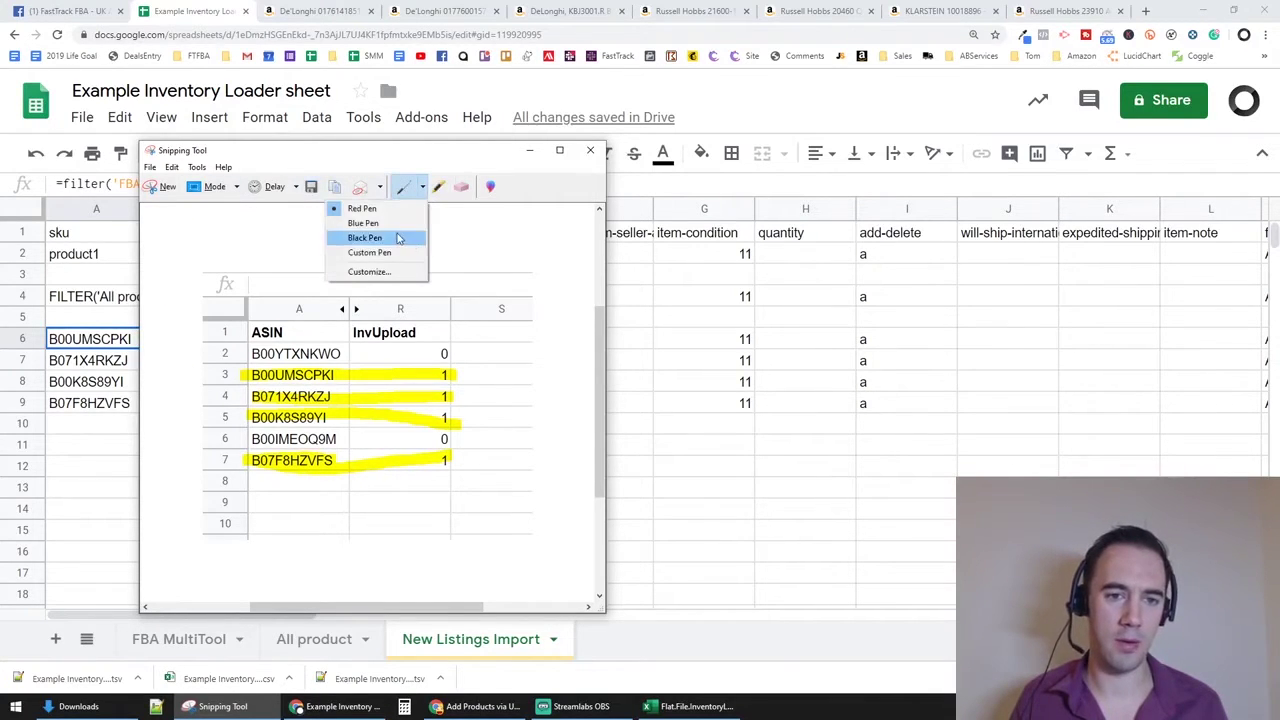
pyautogui.click(364, 208)
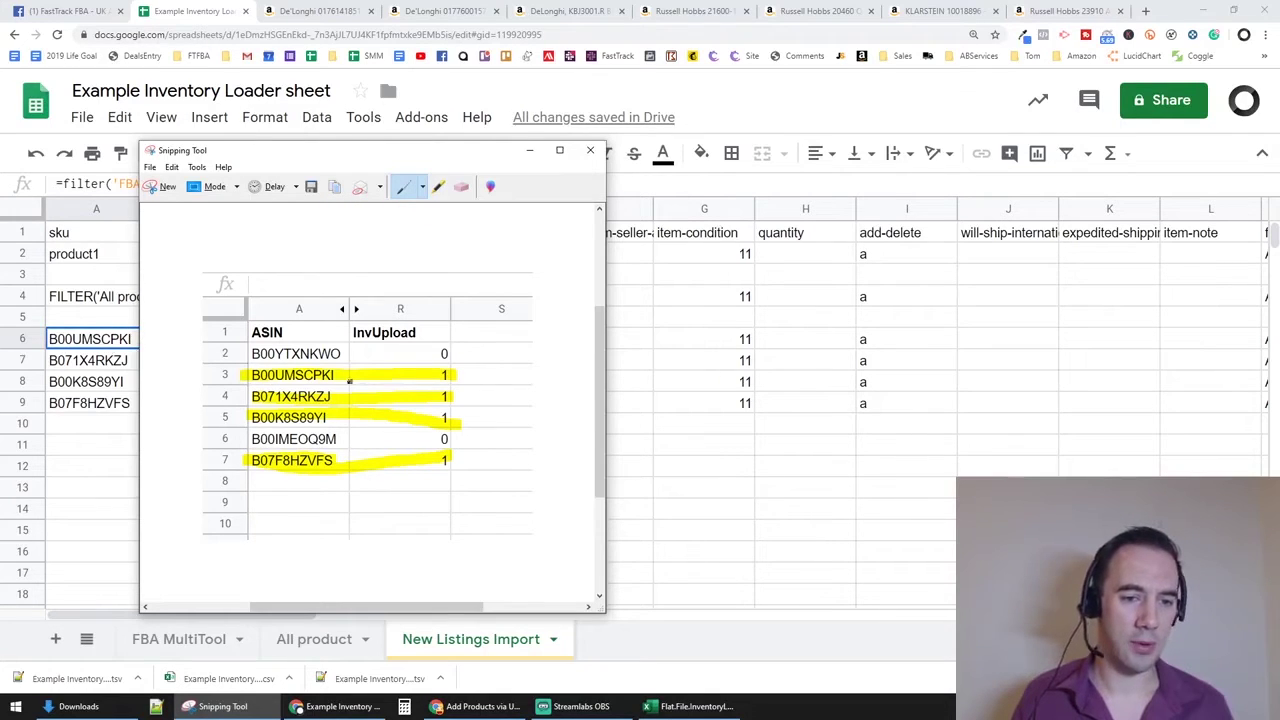
pyautogui.moveTo(345, 373); pyautogui.dragTo(369, 341)
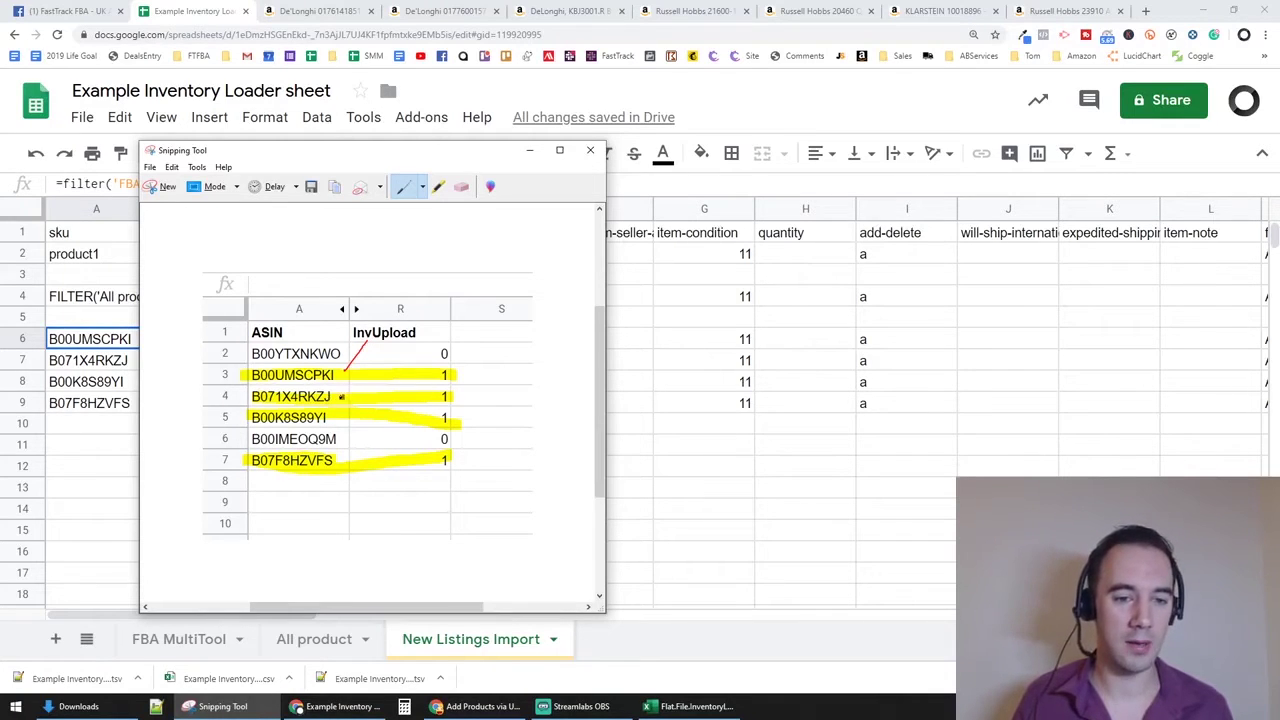
pyautogui.moveTo(343, 397); pyautogui.dragTo(370, 367)
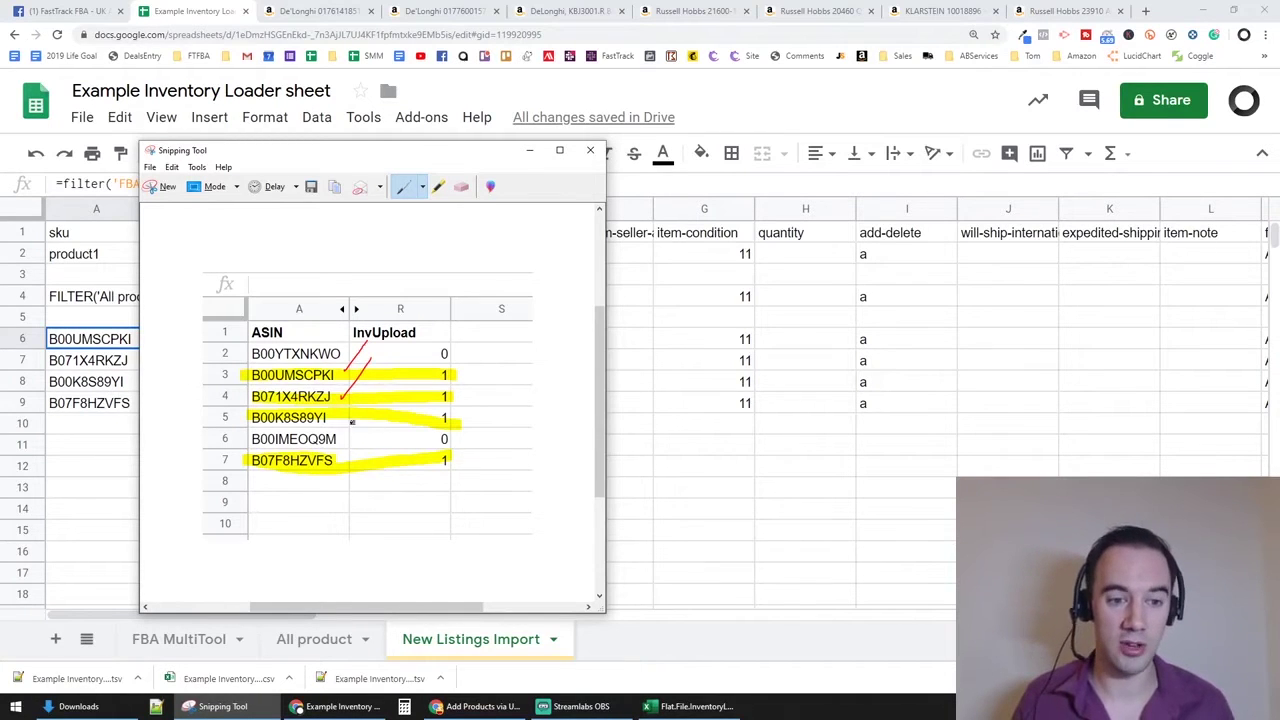
pyautogui.moveTo(340, 420); pyautogui.dragTo(375, 387)
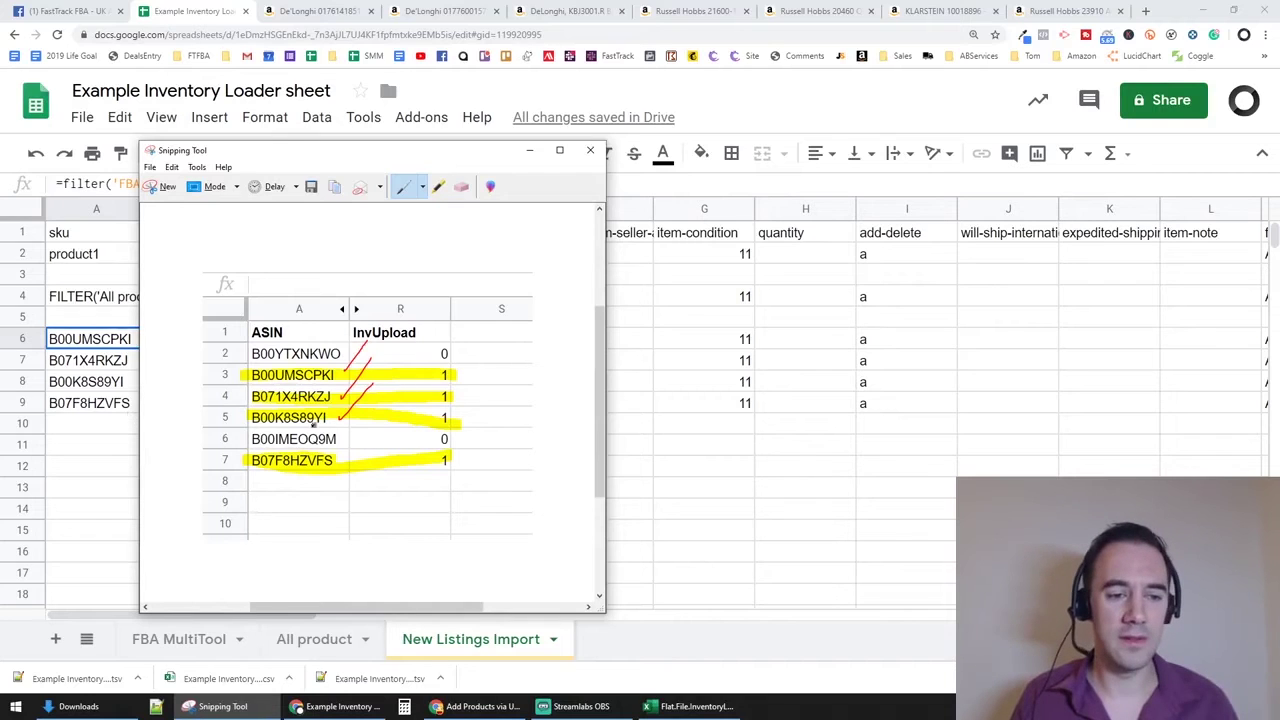
pyautogui.moveTo(340, 468); pyautogui.dragTo(375, 419)
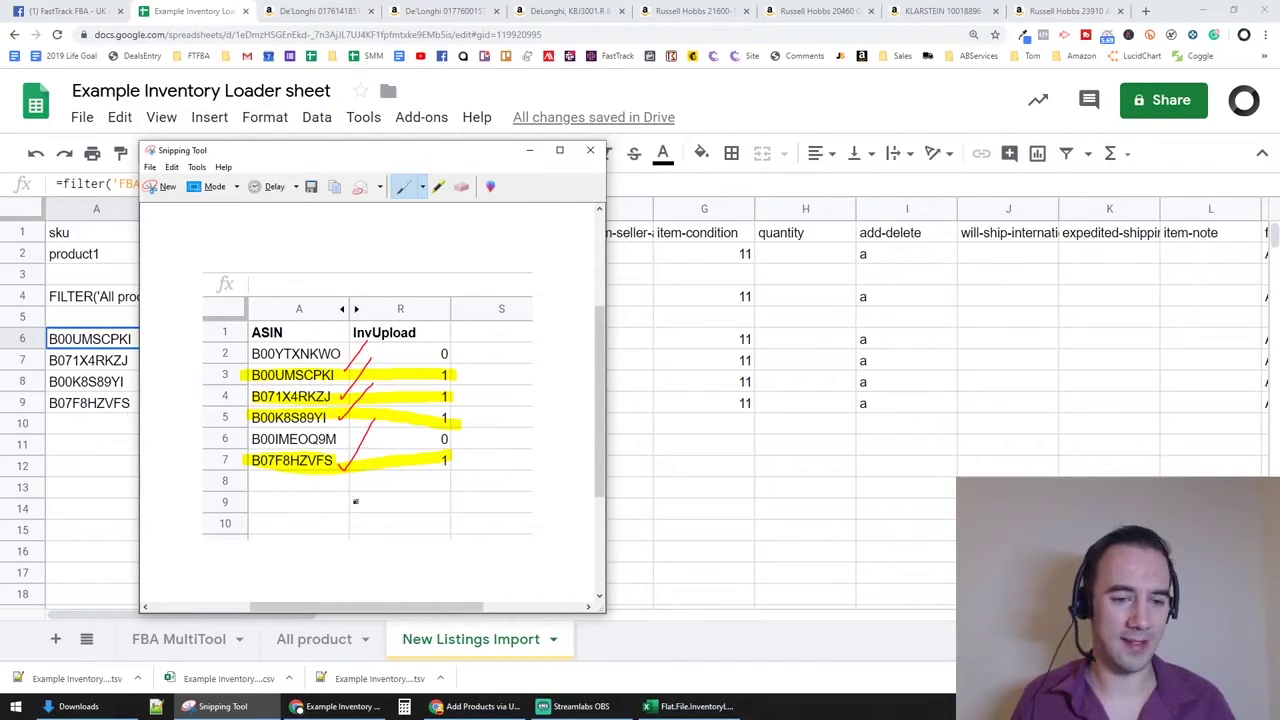
pyautogui.moveTo(437, 452); pyautogui.dragTo(455, 436)
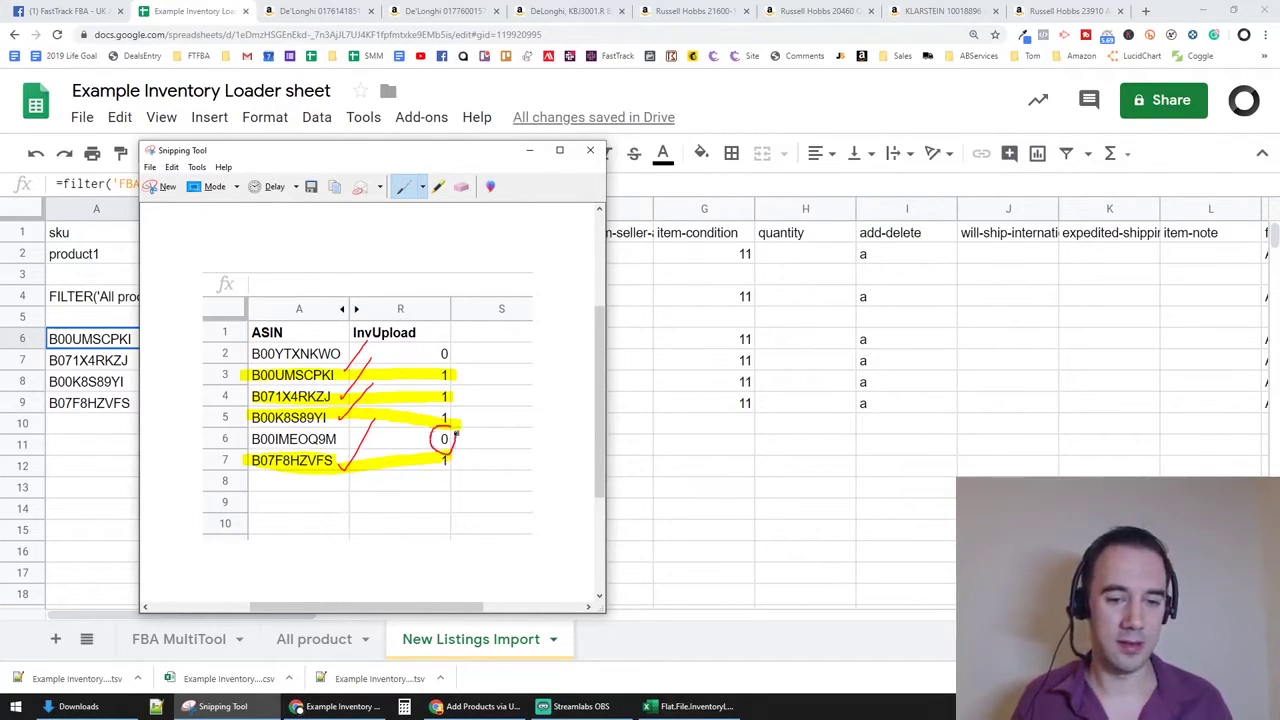
pyautogui.moveTo(440, 365); pyautogui.dragTo(453, 351)
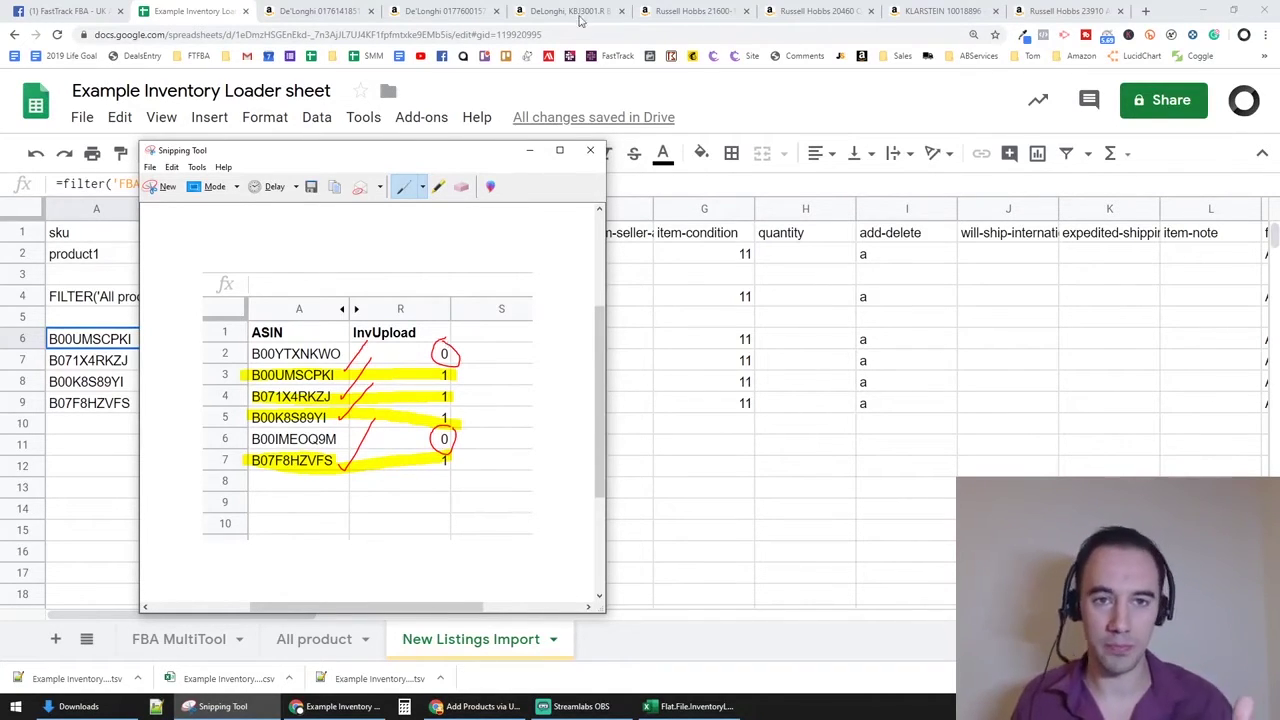
# Return to the spreadsheet and set InvUpload for B07F8HZVFS on FBA MultiTool to 0
pyautogui.click(220, 11)
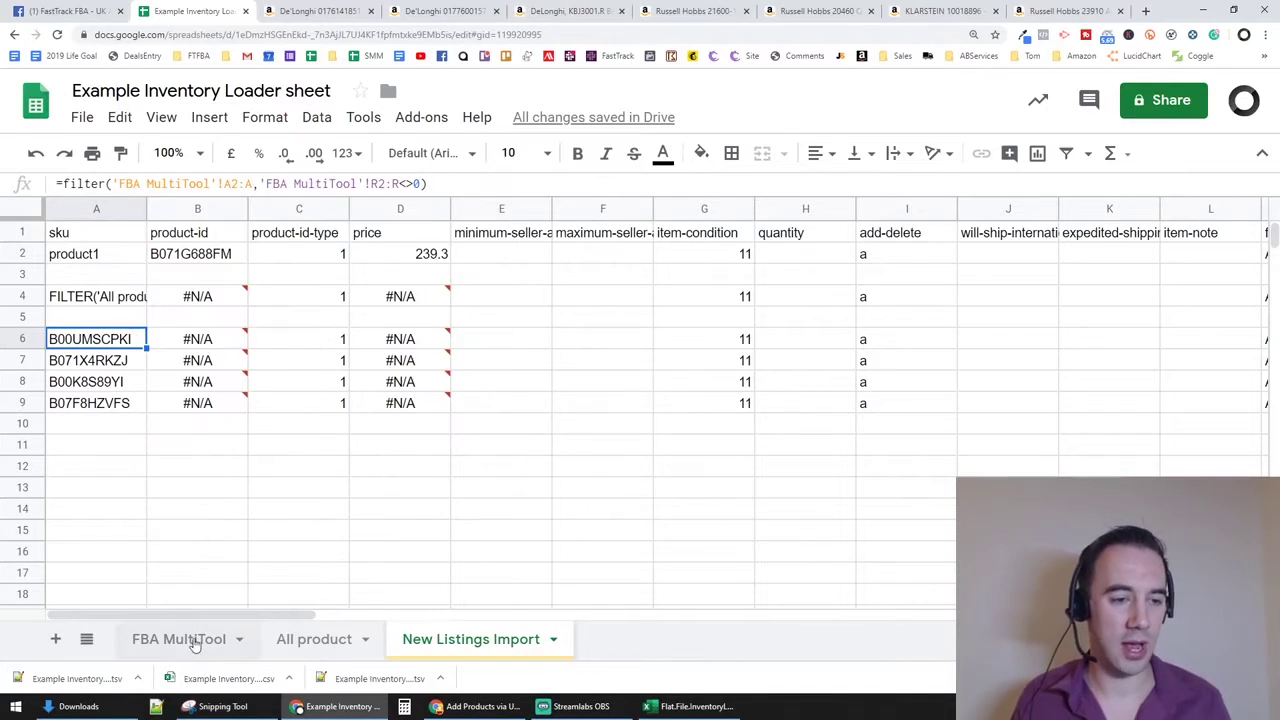
pyautogui.click(123, 408)
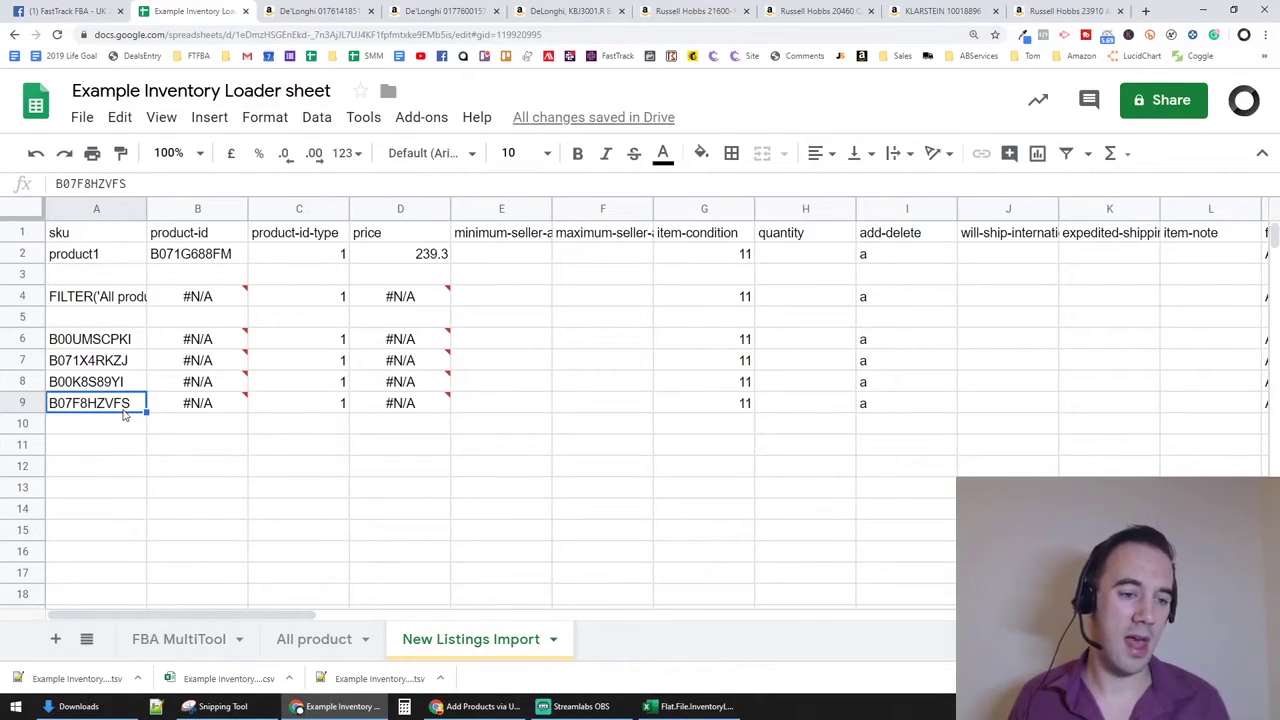
pyautogui.click(206, 638)
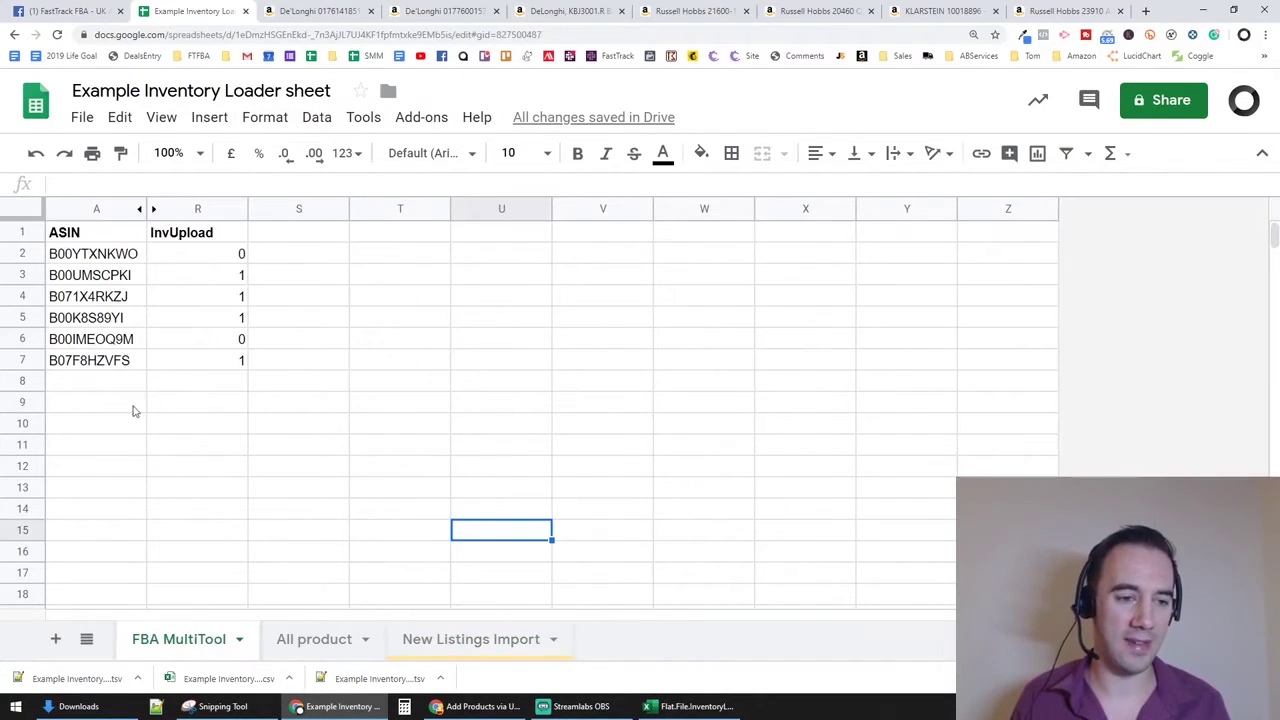
pyautogui.click(203, 358)
pyautogui.write('0')
pyautogui.press('Return')
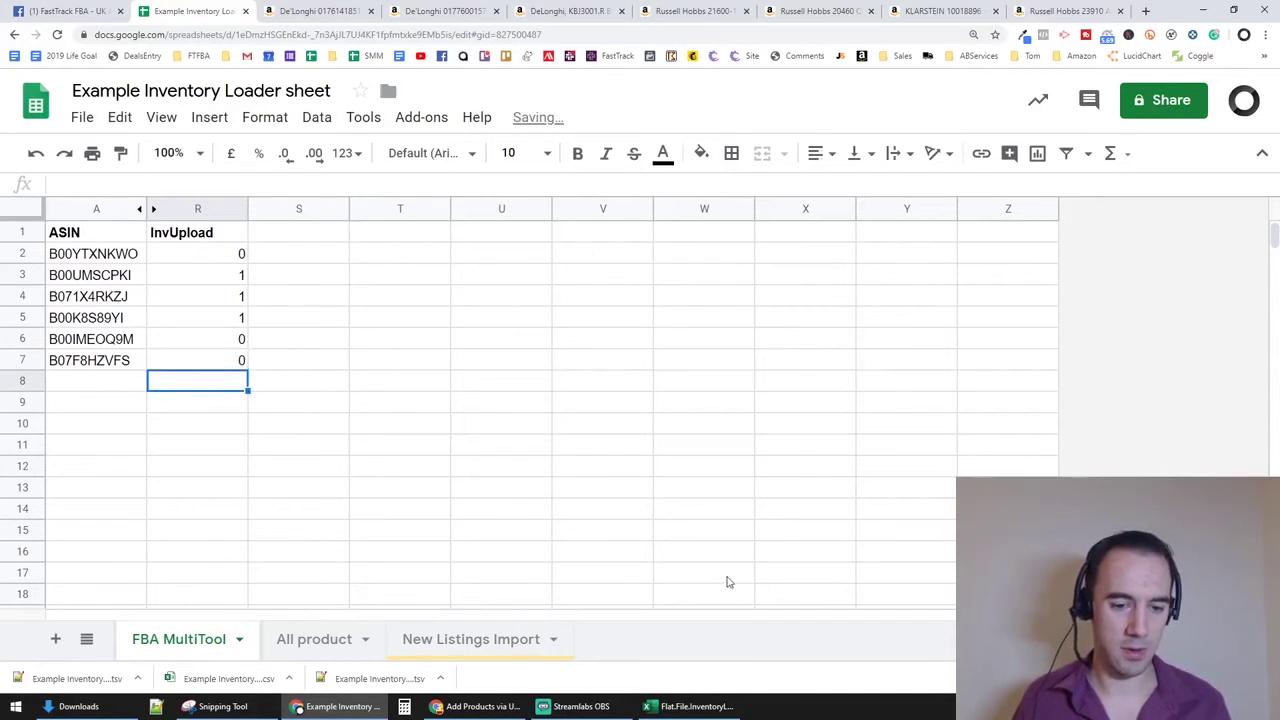
# Compare the filtered ASINs on New Listings Import with the InvUpload flags on FBA MultiTool
pyautogui.click(470, 639)
pyautogui.click(203, 452)
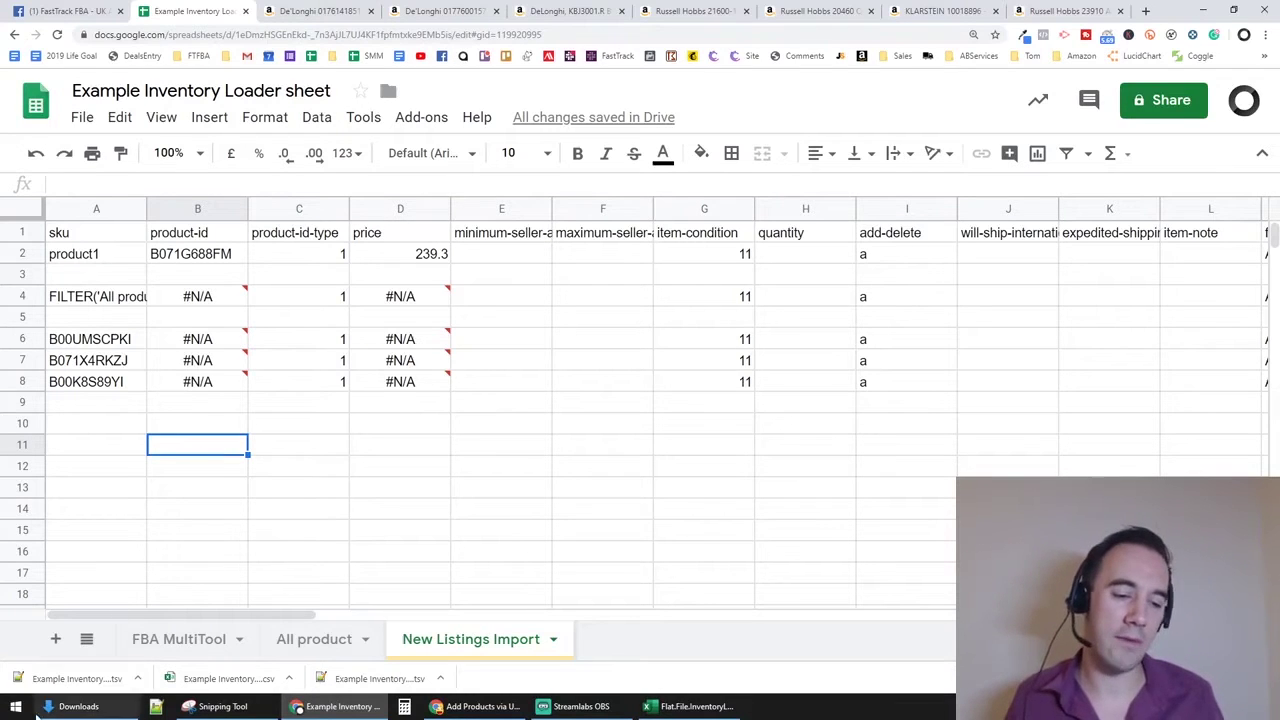
pyautogui.click(168, 643)
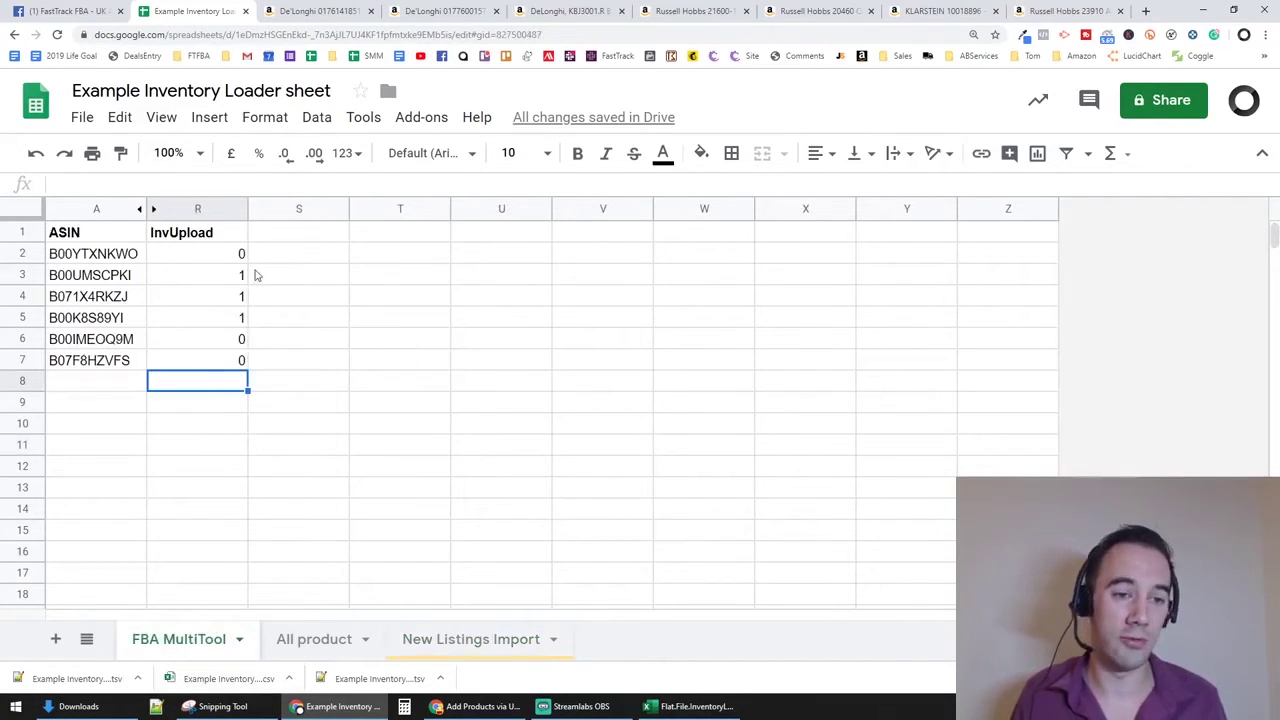
pyautogui.click(224, 255)
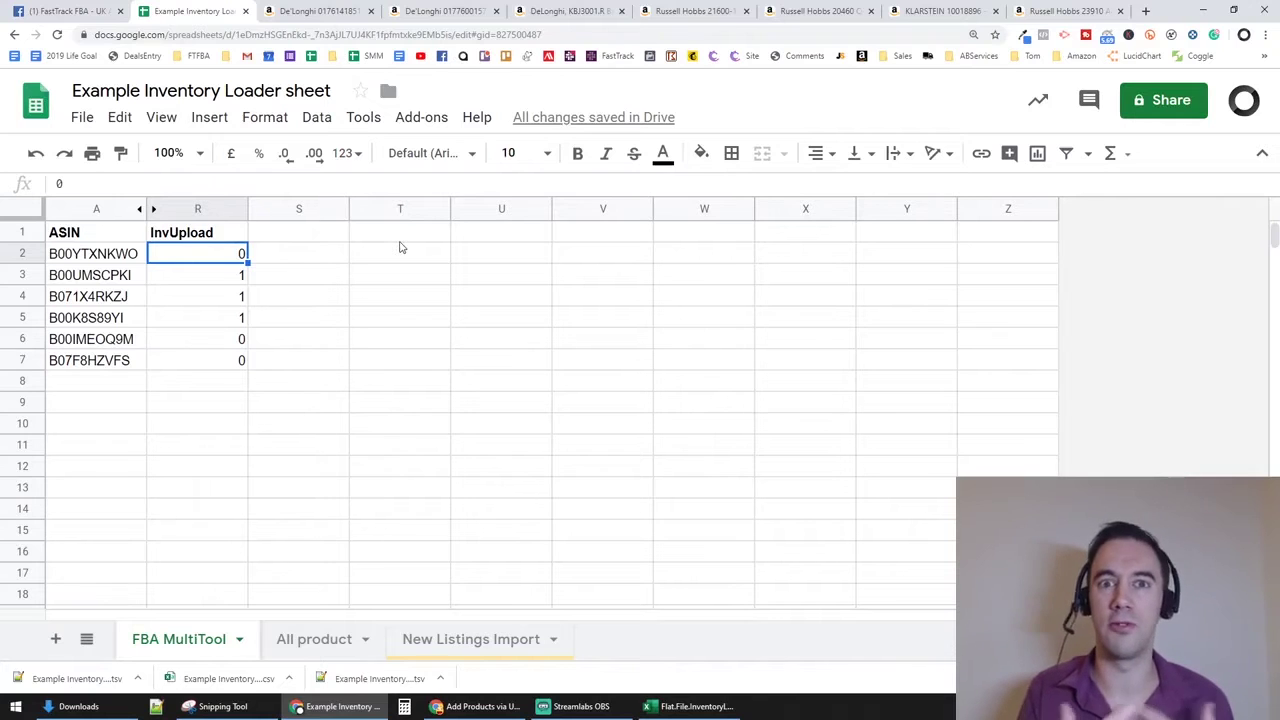
pyautogui.click(458, 639)
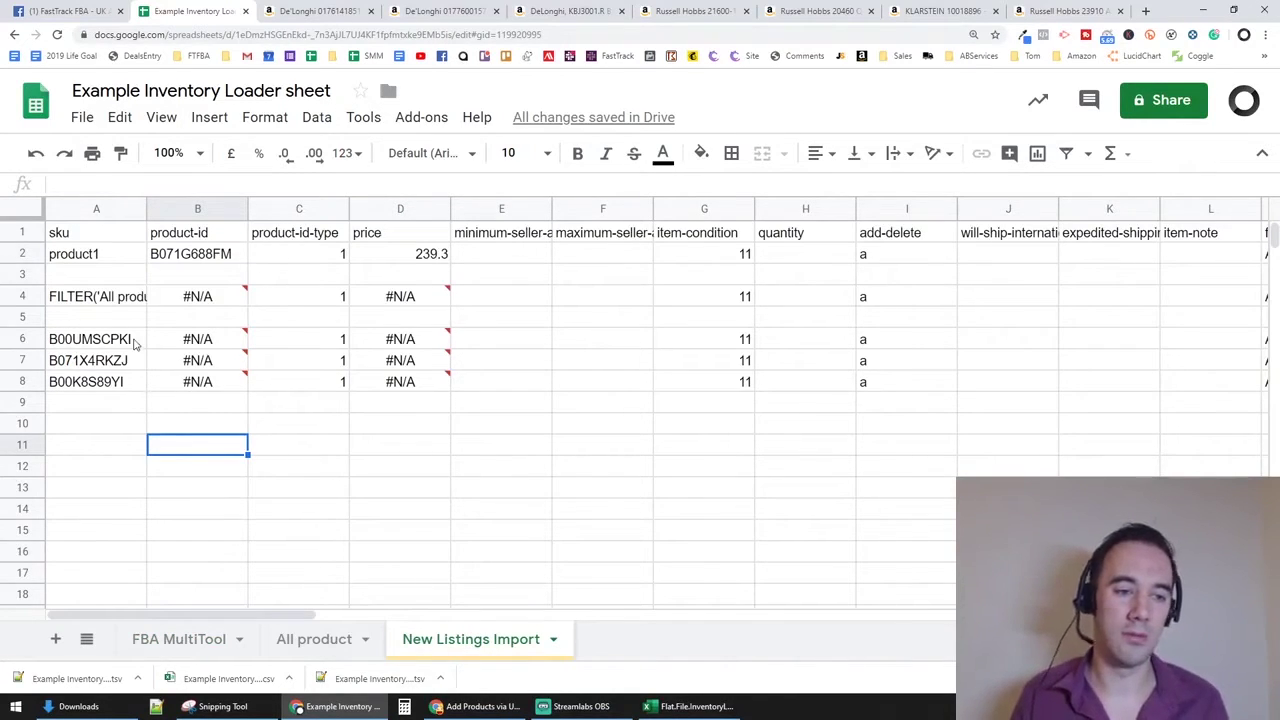
pyautogui.moveTo(137, 345); pyautogui.dragTo(114, 392)
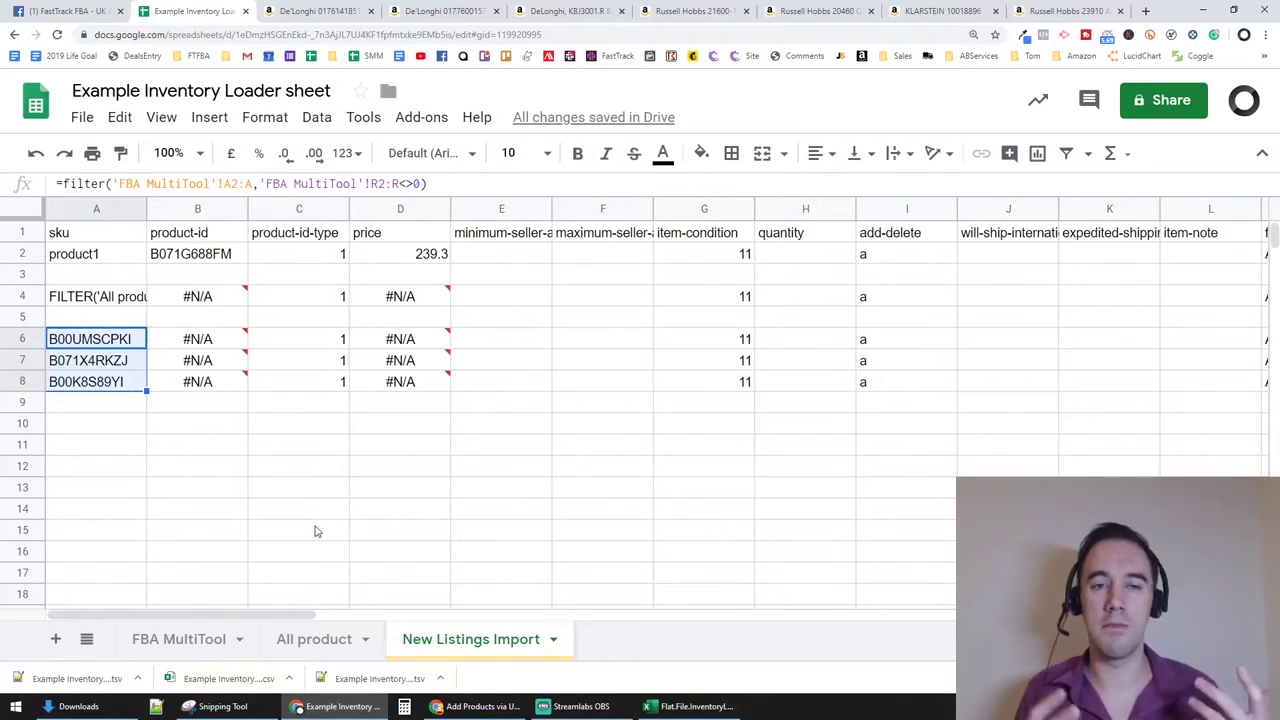
pyautogui.click(128, 640)
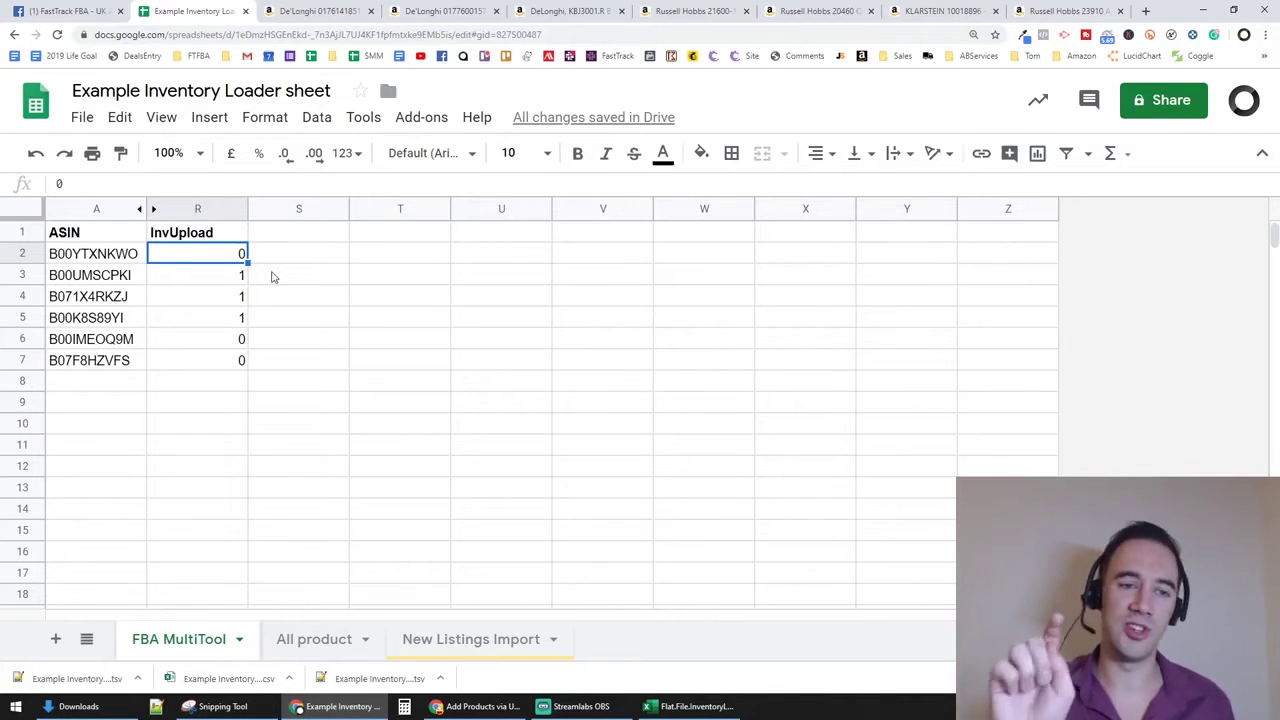
pyautogui.click(450, 636)
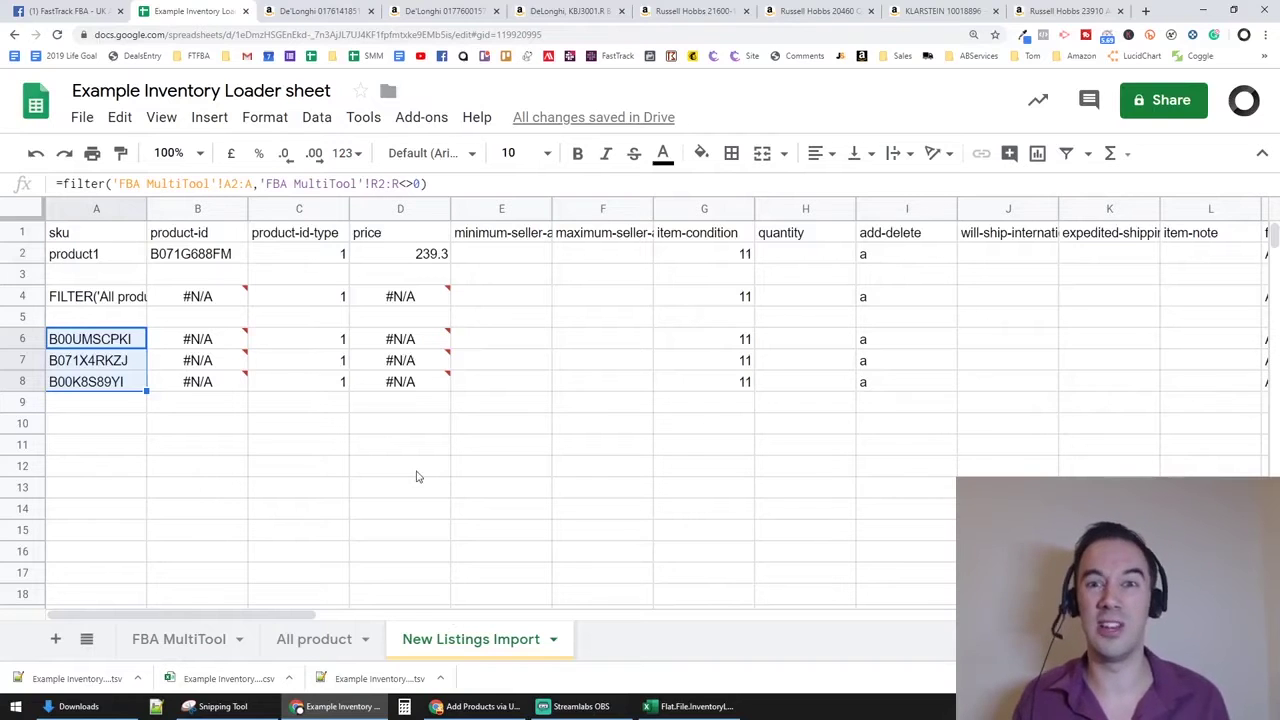
# Unhide columns B to Q on the FBA MultiTool sheet
pyautogui.click(205, 643)
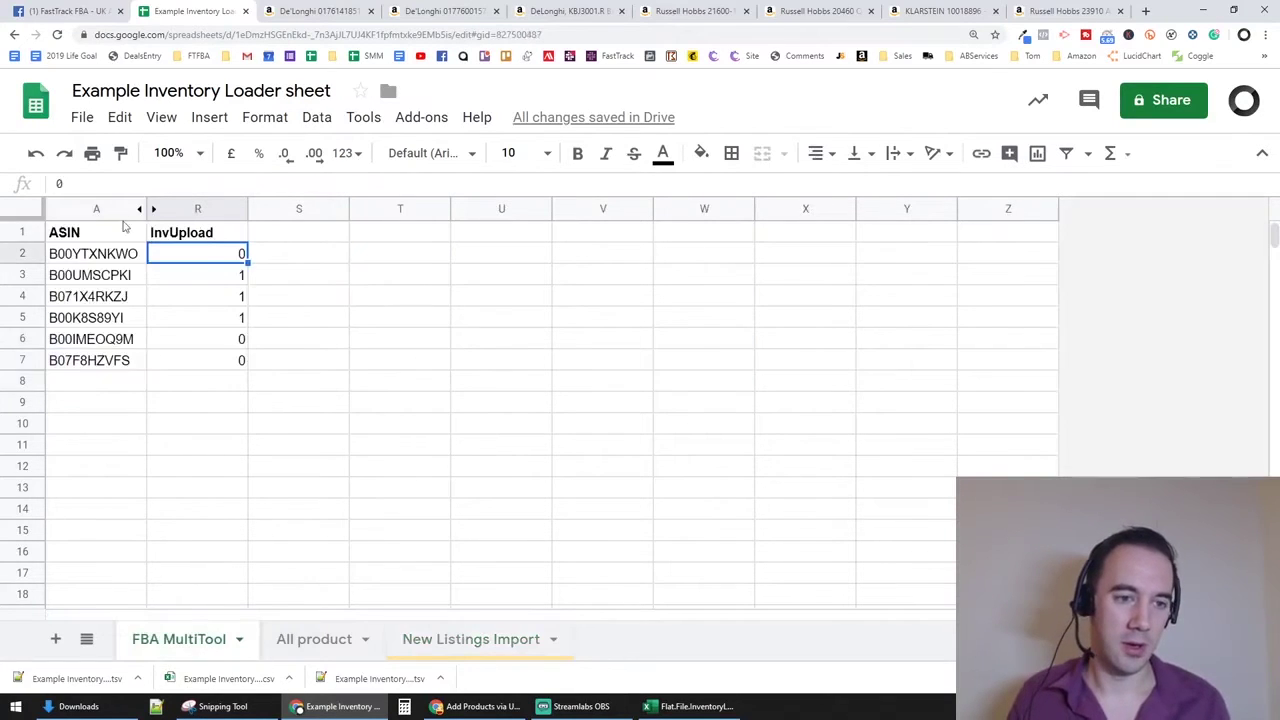
pyautogui.click(152, 212)
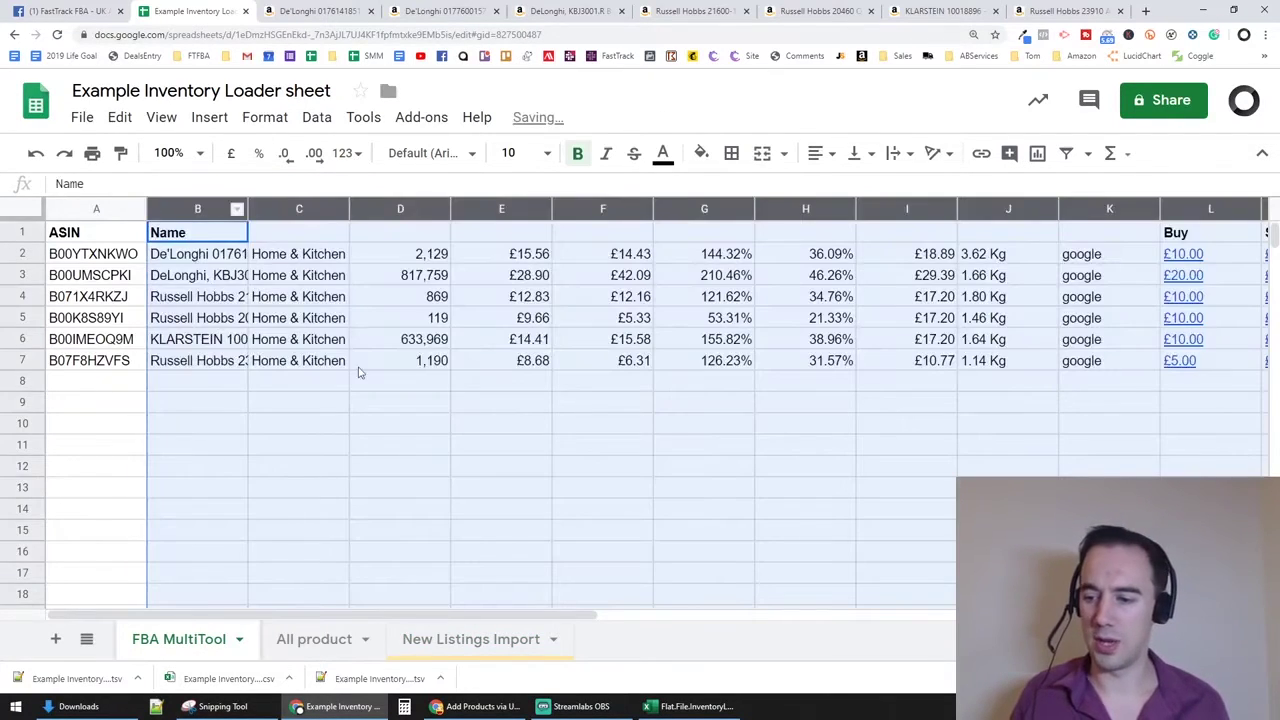
pyautogui.click(485, 487)
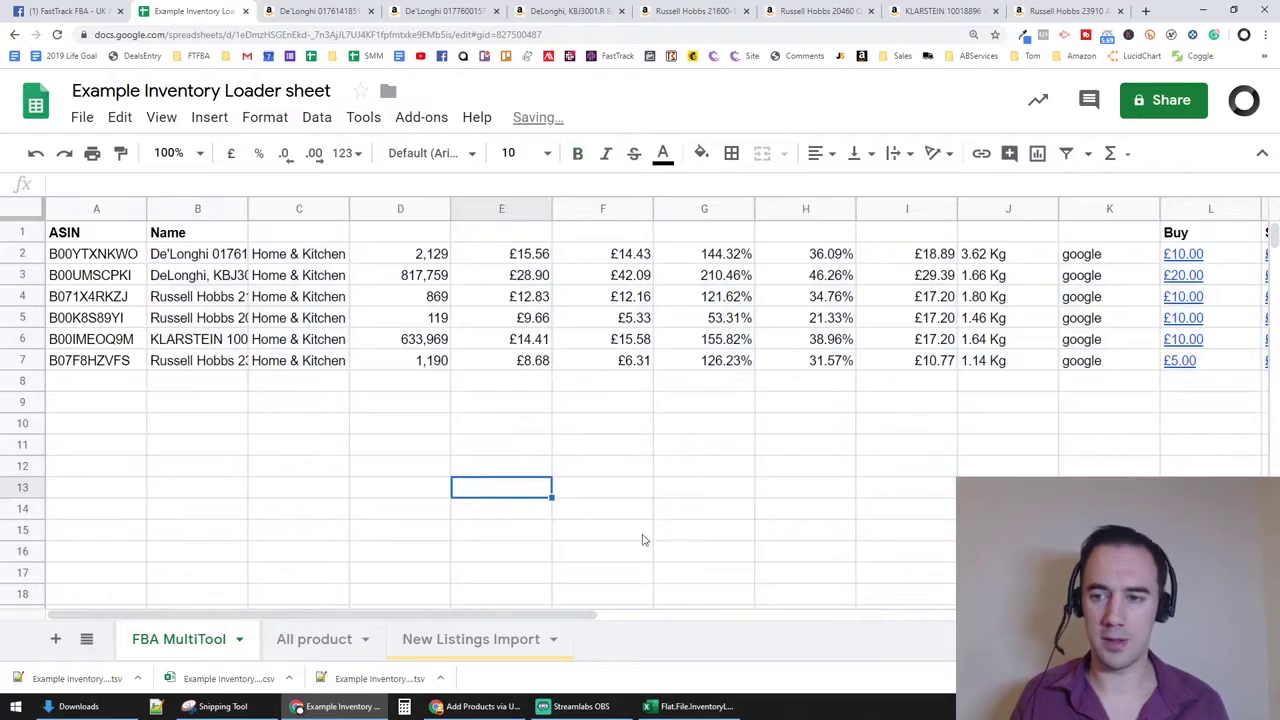
# Inspect the product-id lookup formula in B2 of New Listings Import and the error details in B4
pyautogui.click(493, 648)
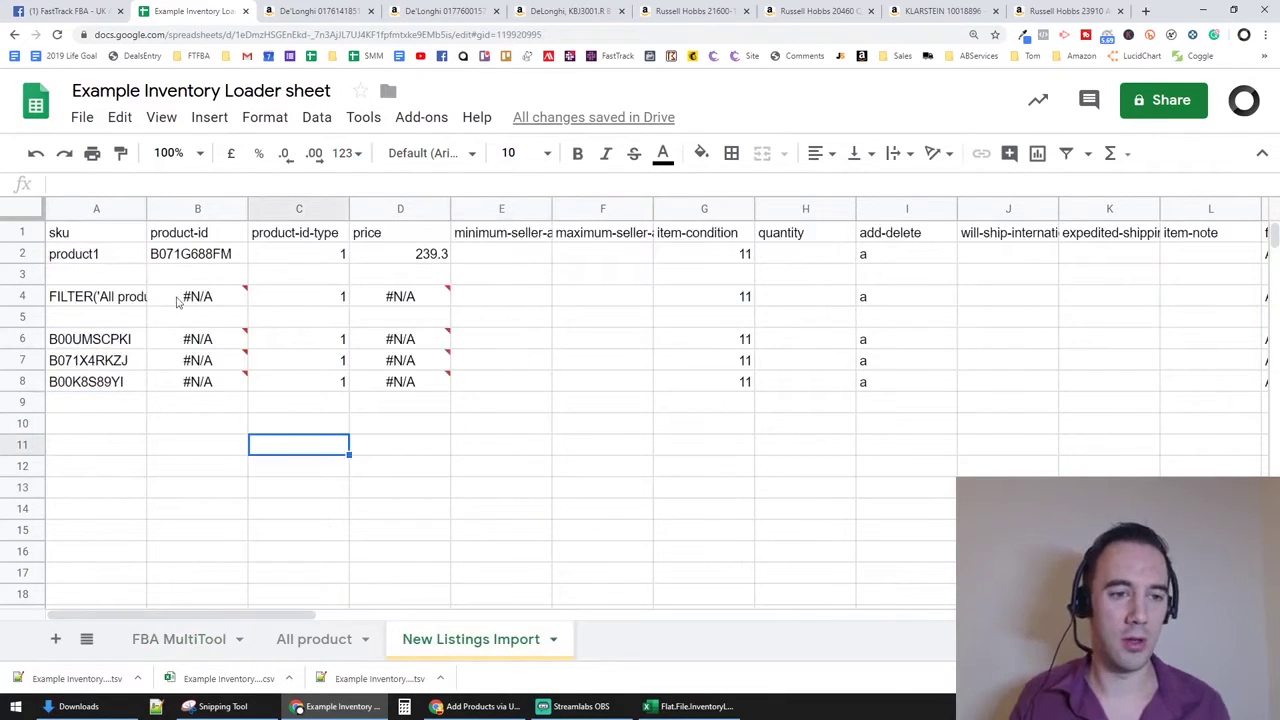
pyautogui.click(225, 427)
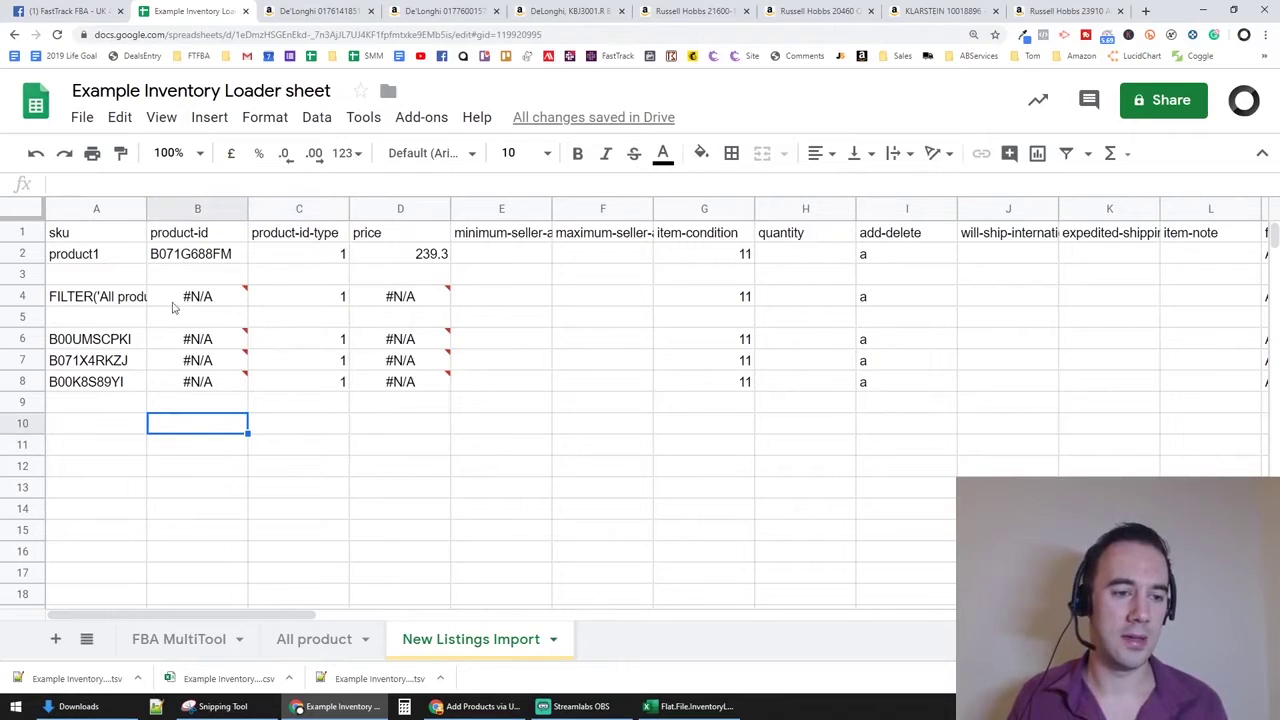
pyautogui.click(170, 258)
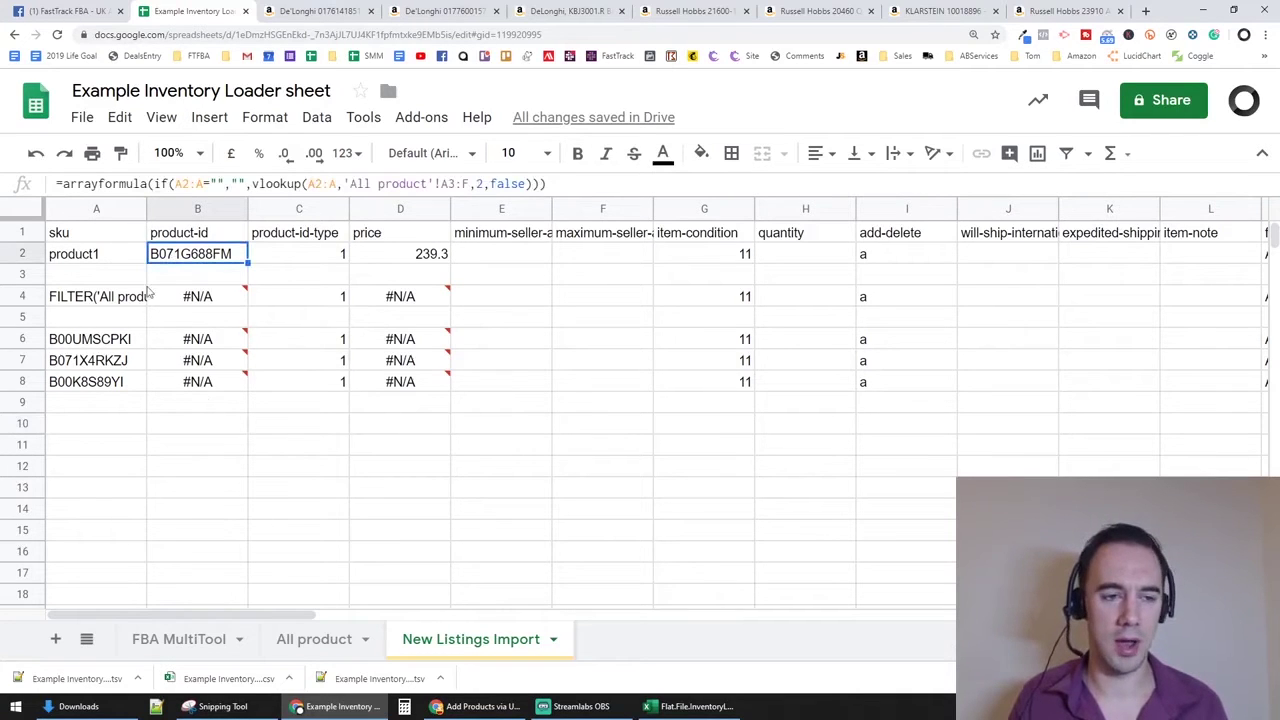
pyautogui.rightClick(36, 256)
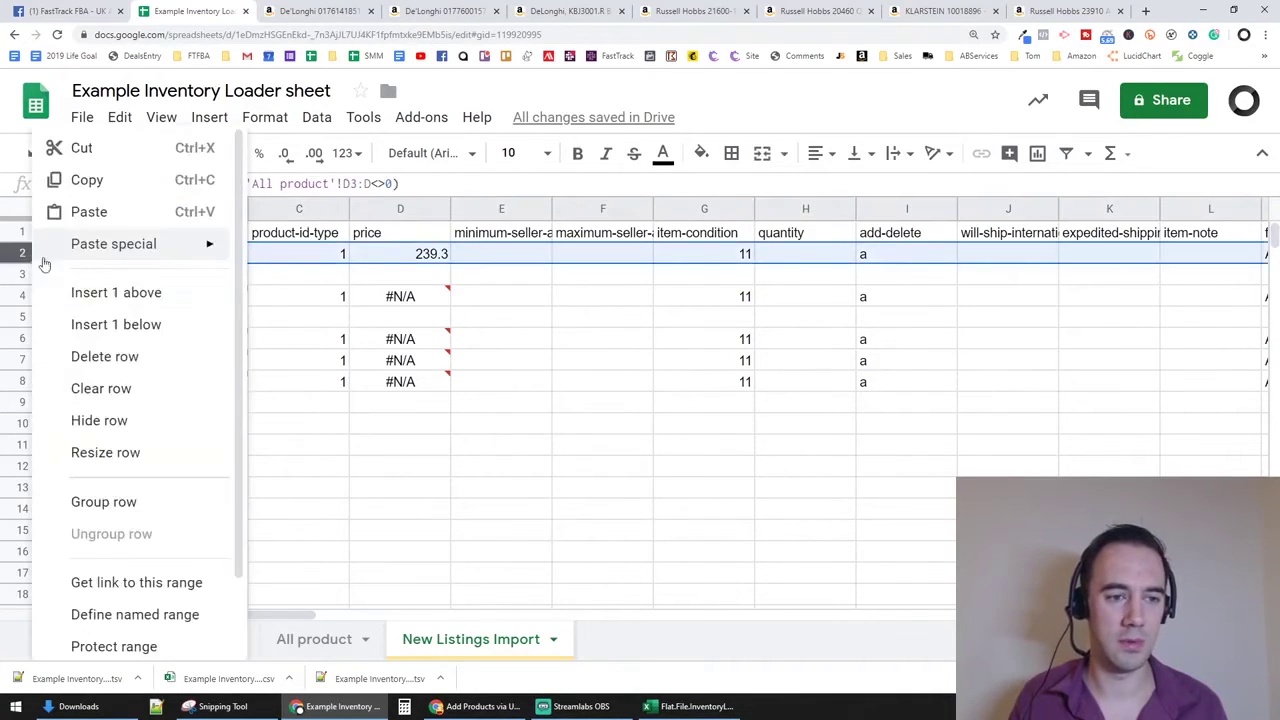
pyautogui.click(1145, 430)
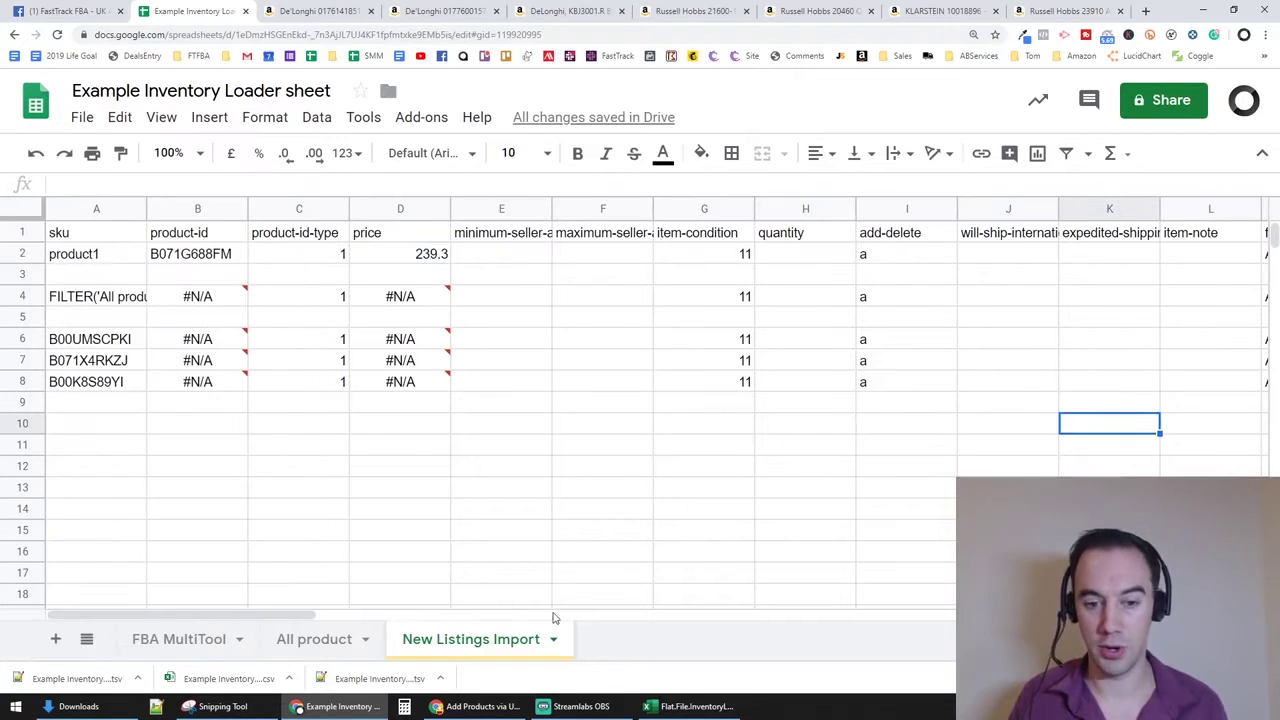
pyautogui.moveTo(200, 305)
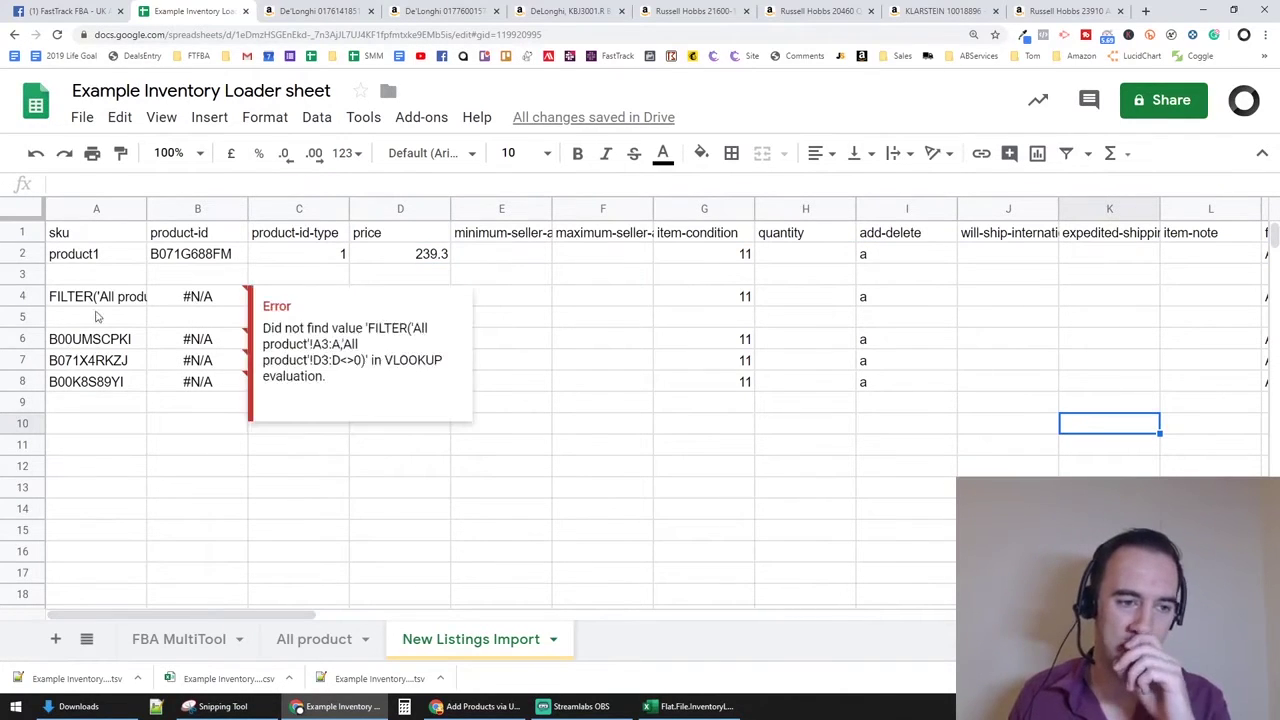
pyautogui.click(183, 258)
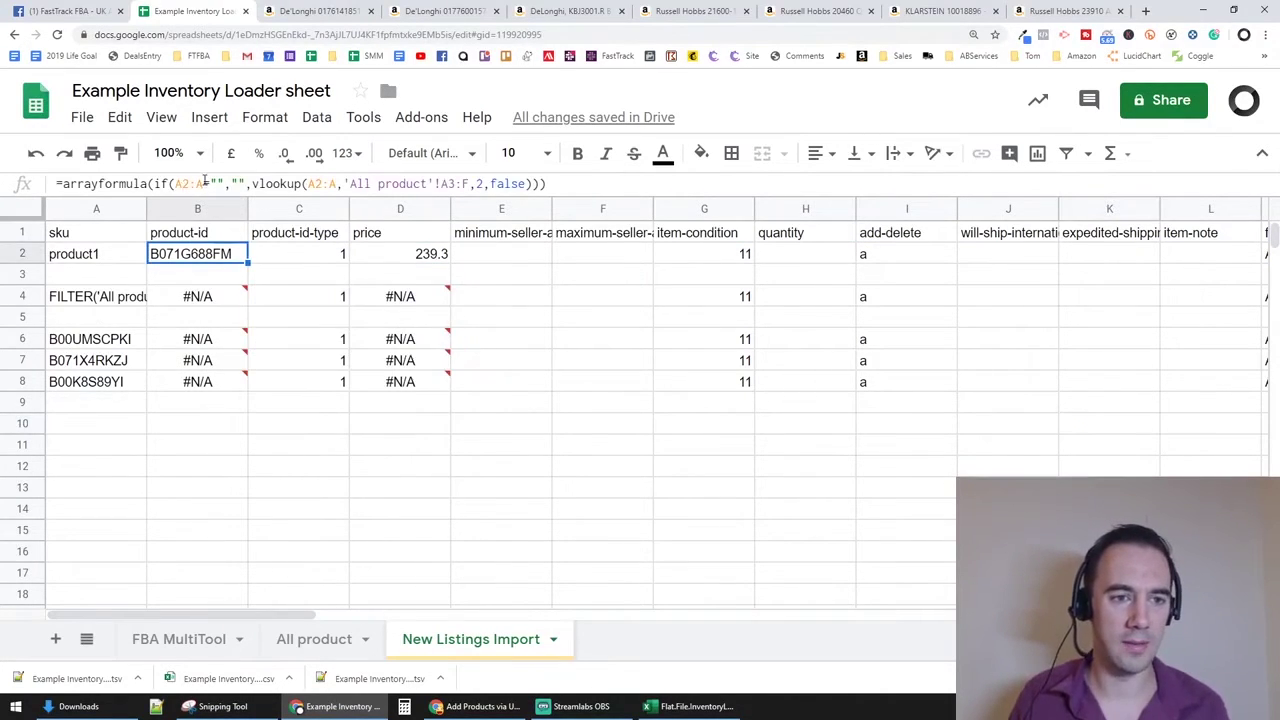
# Change the product-id formula in B2 to test and look up only A2 instead of the whole A2:A range
pyautogui.click(204, 183)
pyautogui.write('2')
pyautogui.press('Left')
pyautogui.press('BackSpace')
pyautogui.press('BackSpace')
pyautogui.press('BackSpace')
pyautogui.doubleClick(293, 184)
pyautogui.write('A2')
pyautogui.press('Return')
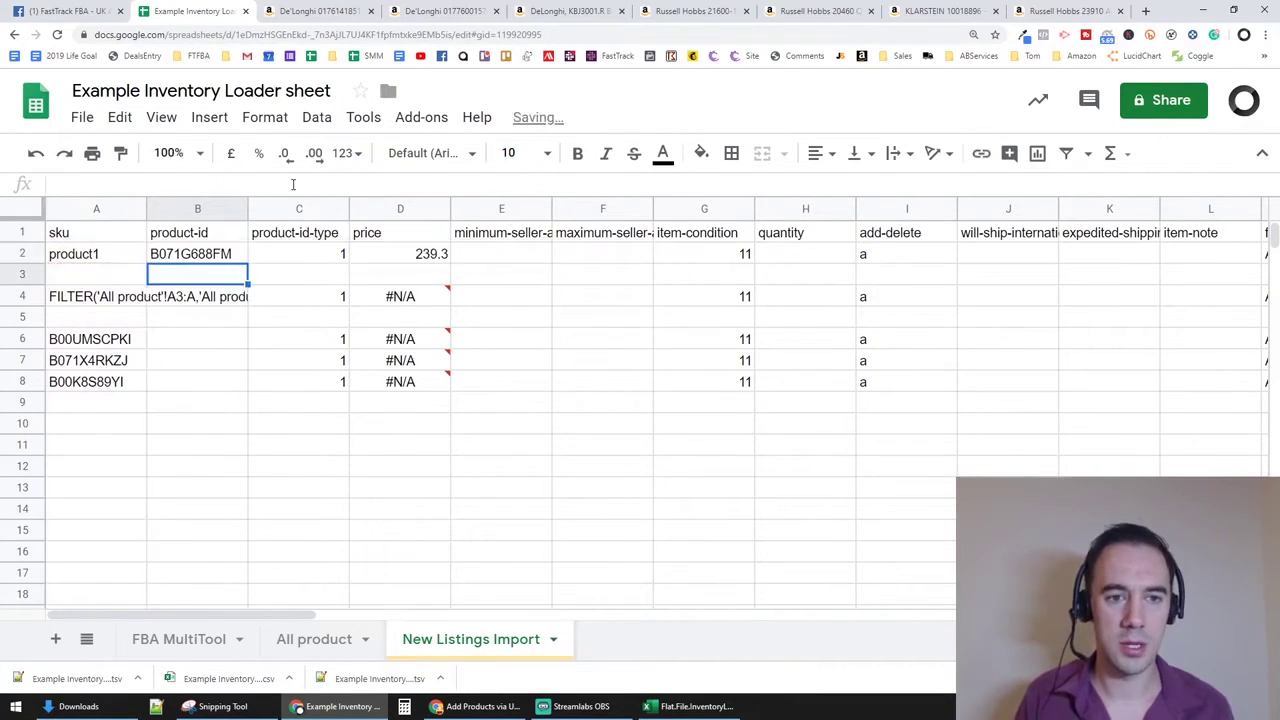
# Inspect the product-id-type array formula in C2 without changing it
pyautogui.click(293, 184)
pyautogui.press('Tab')
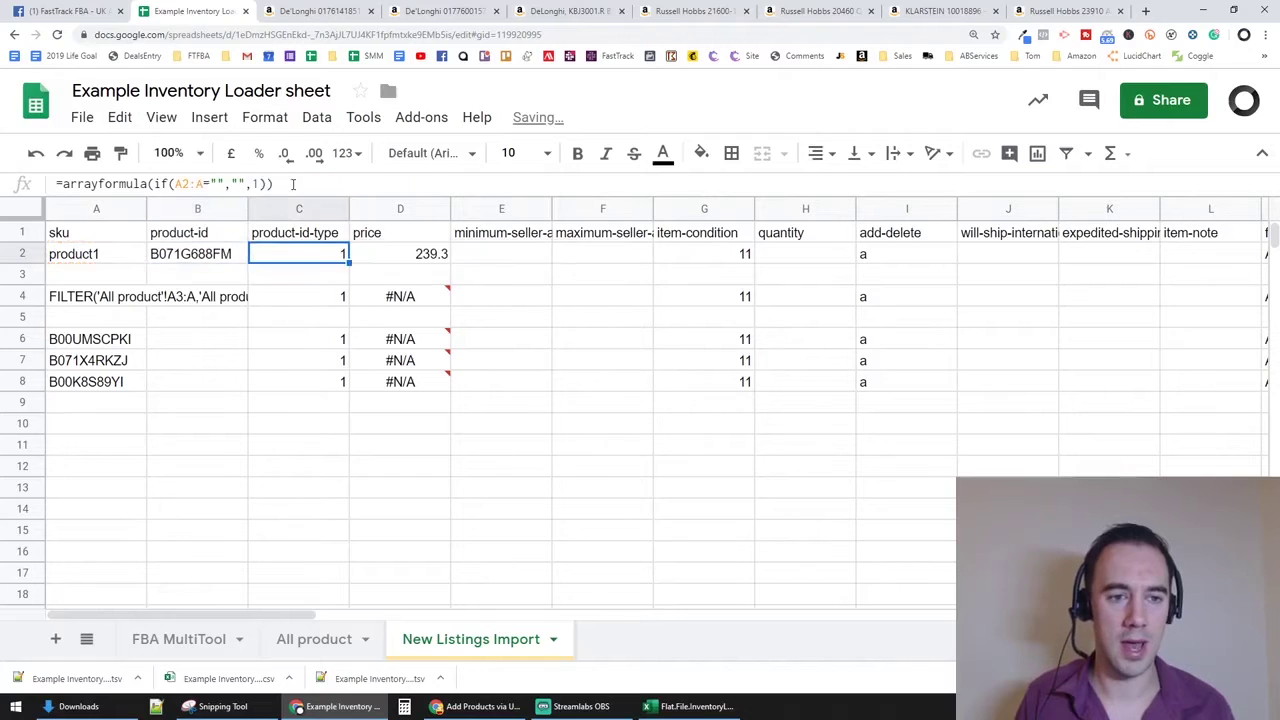
pyautogui.click(293, 184)
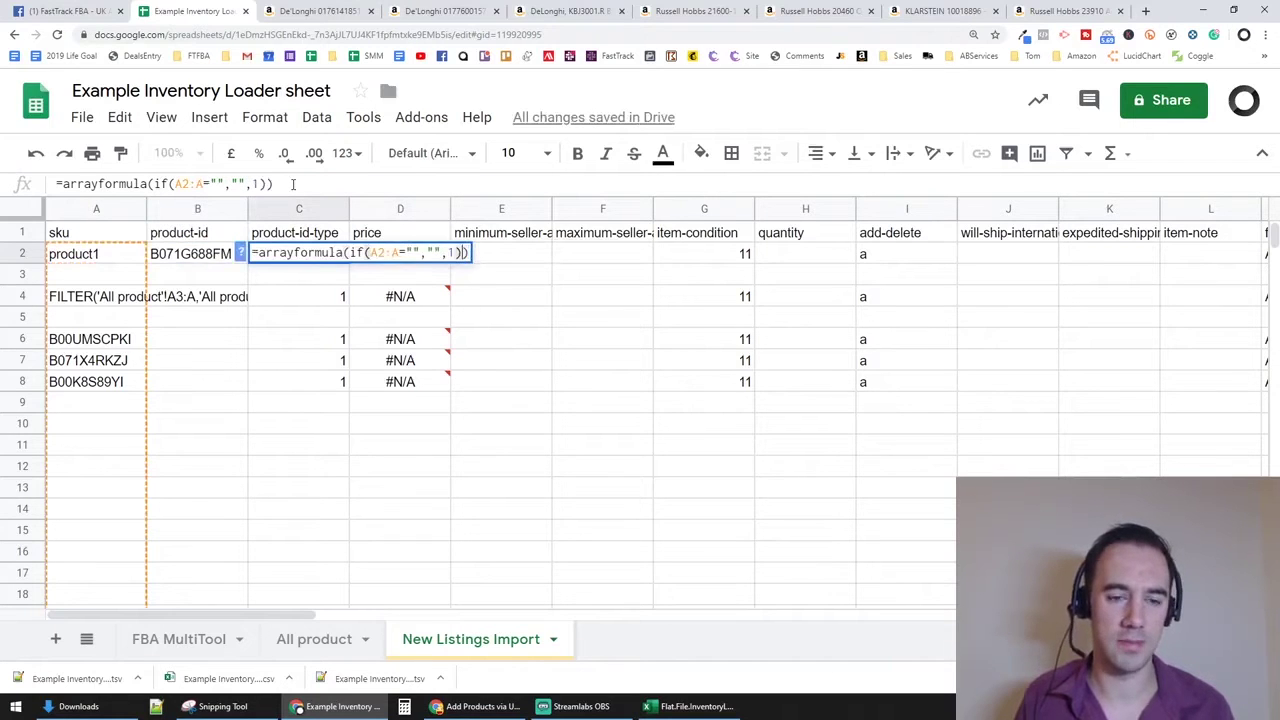
pyautogui.press('Escape')
pyautogui.press('Down')
pyautogui.press('Down')
pyautogui.press('Down')
pyautogui.press('Down')
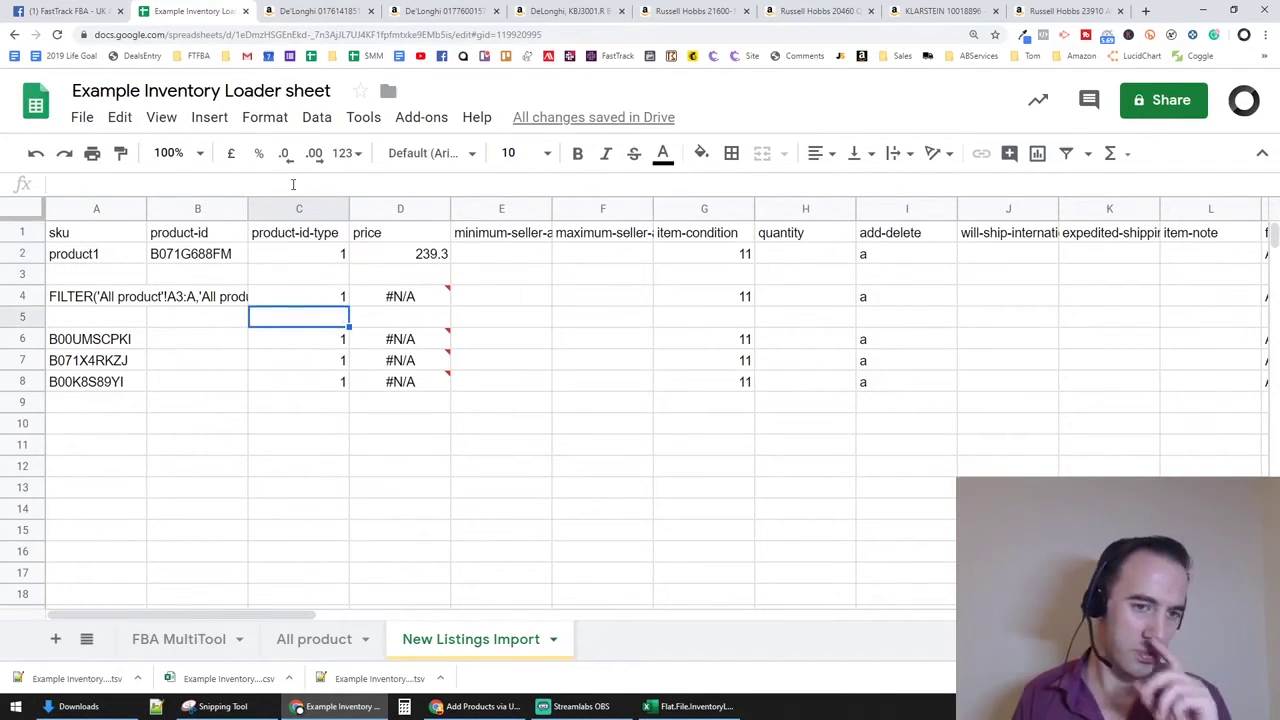
# Insert two blank rows directly below the header row of New Listings Import
pyautogui.rightClick(38, 256)
pyautogui.click(88, 292)
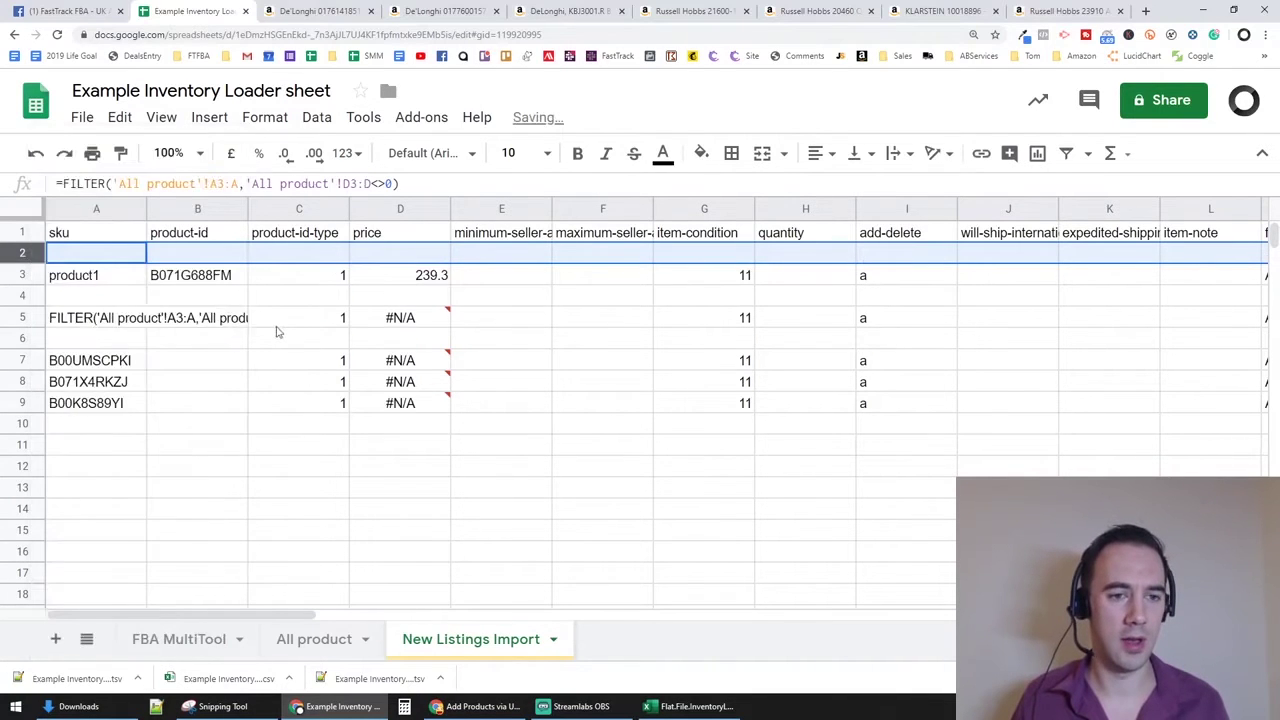
pyautogui.rightClick(36, 258)
pyautogui.rightClick(16, 256)
pyautogui.click(98, 324)
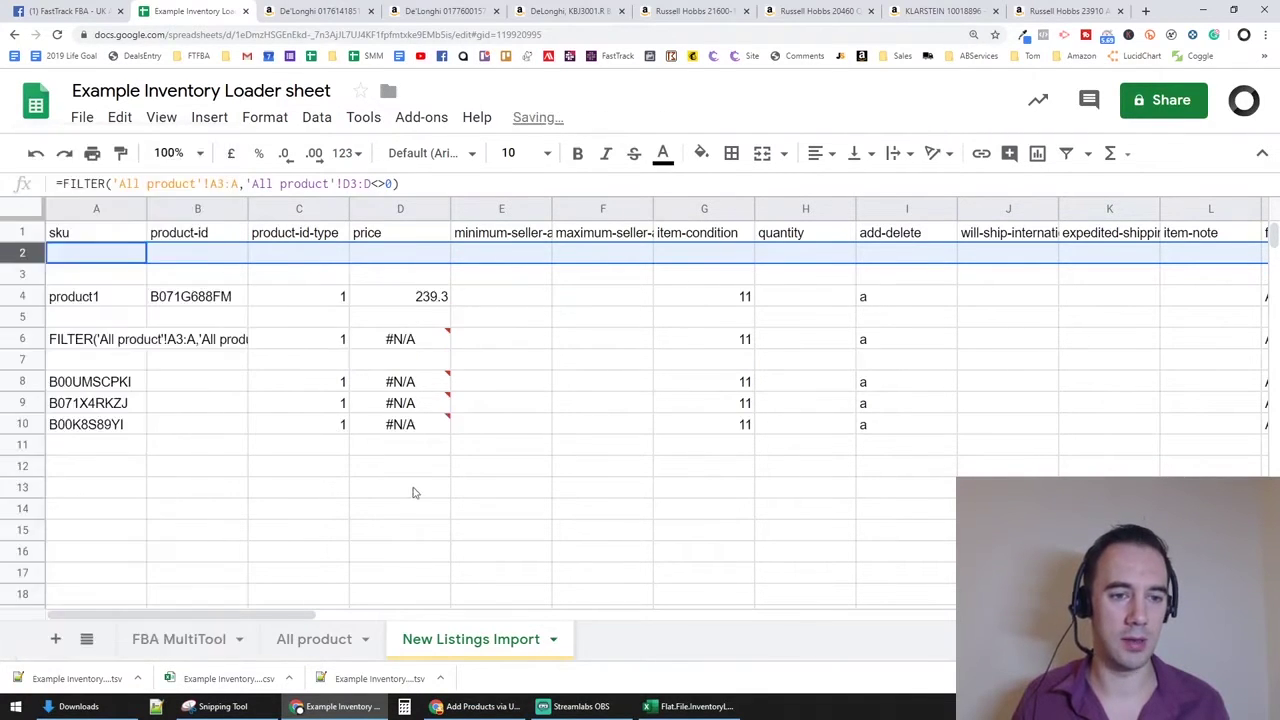
pyautogui.click(366, 490)
# Clear the leftover FILTER formula text from A6 and select the ASIN filter formula in A8
pyautogui.click(113, 383)
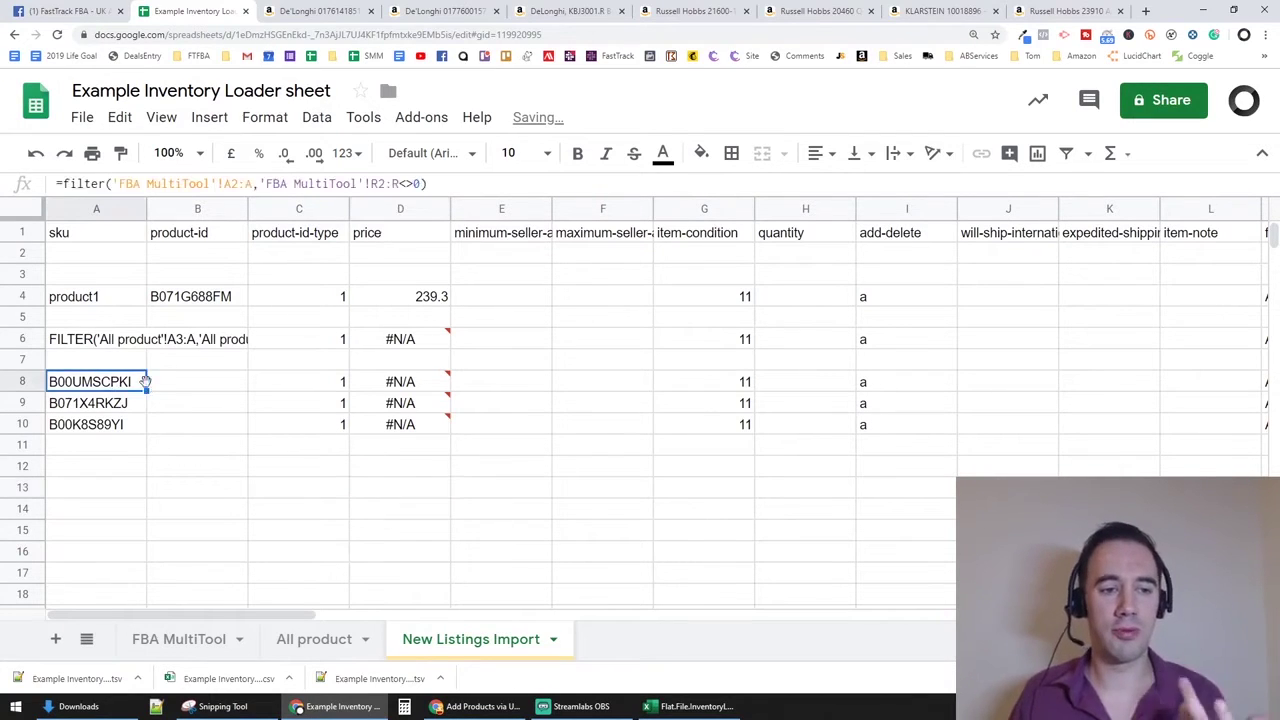
pyautogui.click(125, 340)
pyautogui.press('Delete')
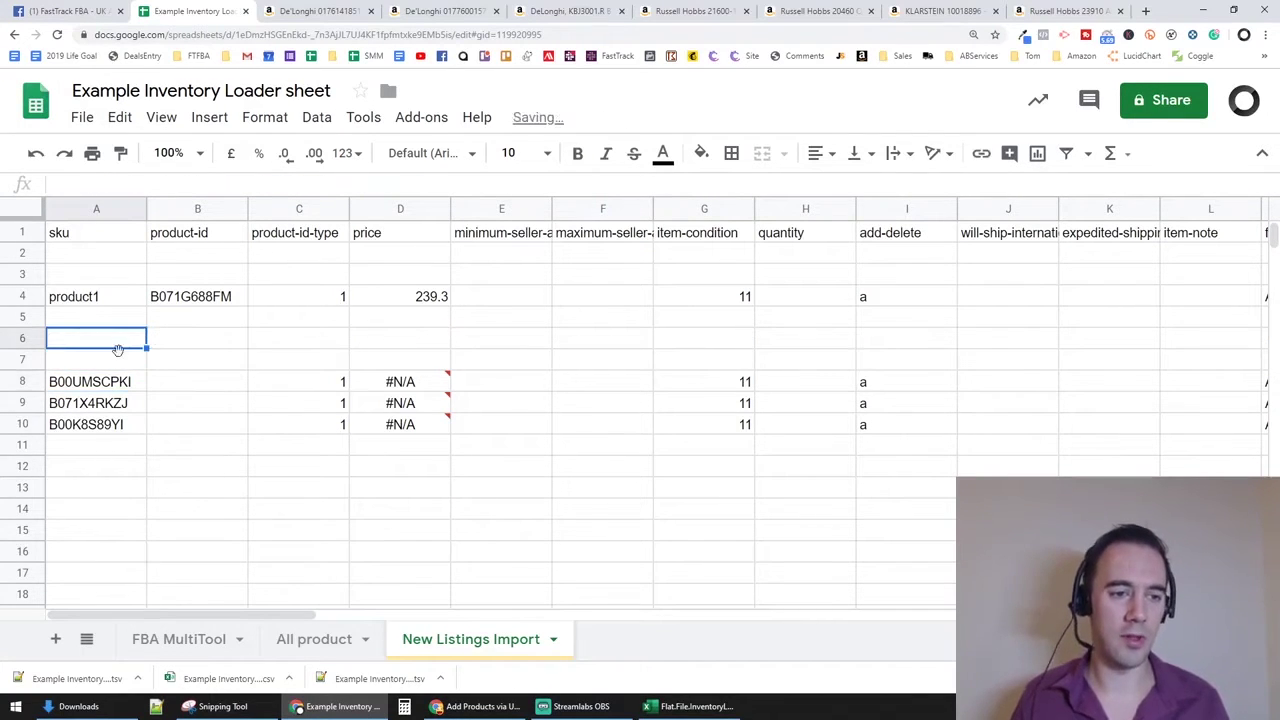
pyautogui.click(117, 387)
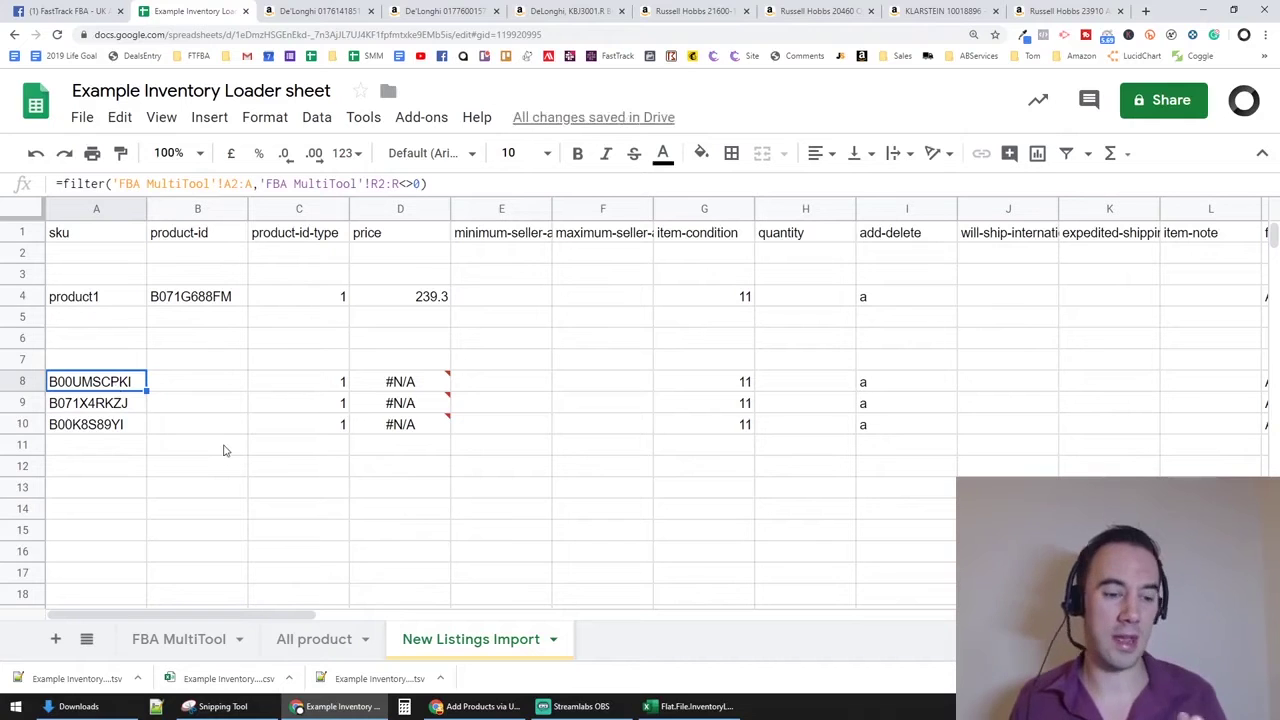
# Set InvUpload for B07F8HZVFS on FBA MultiTool to 1, and return to New Listings Import
pyautogui.click(191, 637)
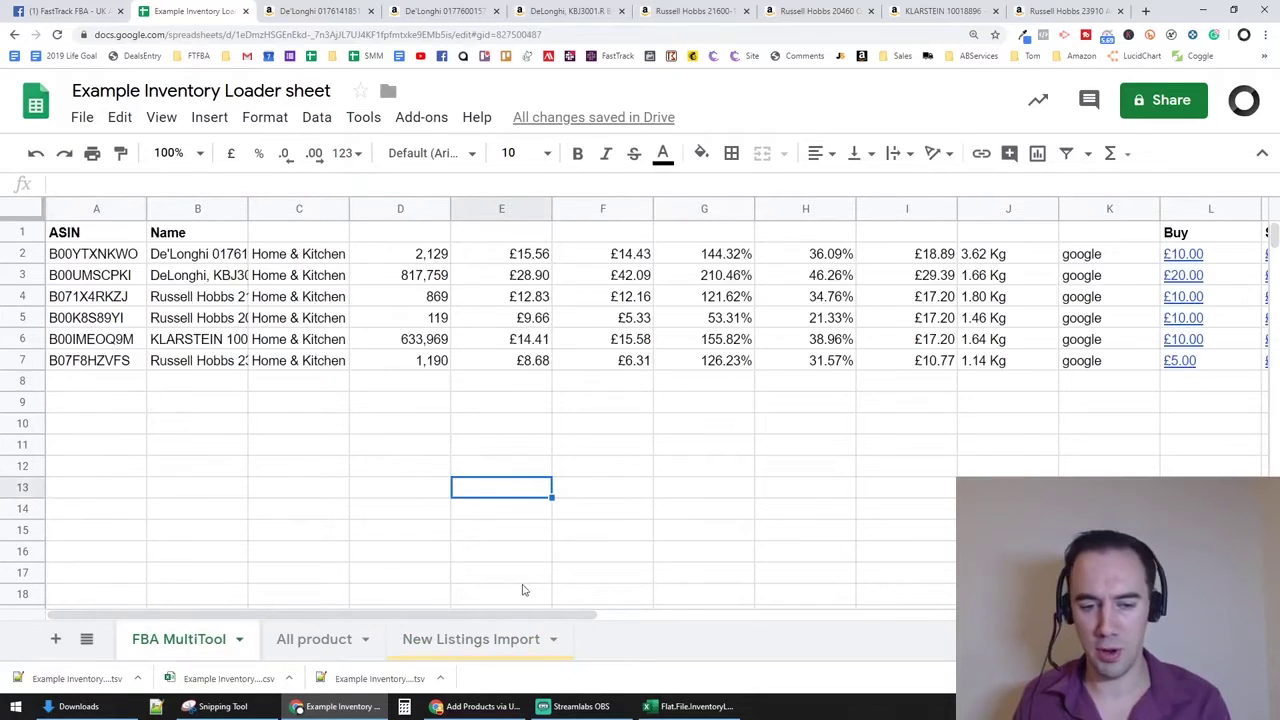
pyautogui.moveTo(527, 614); pyautogui.dragTo(880, 614)
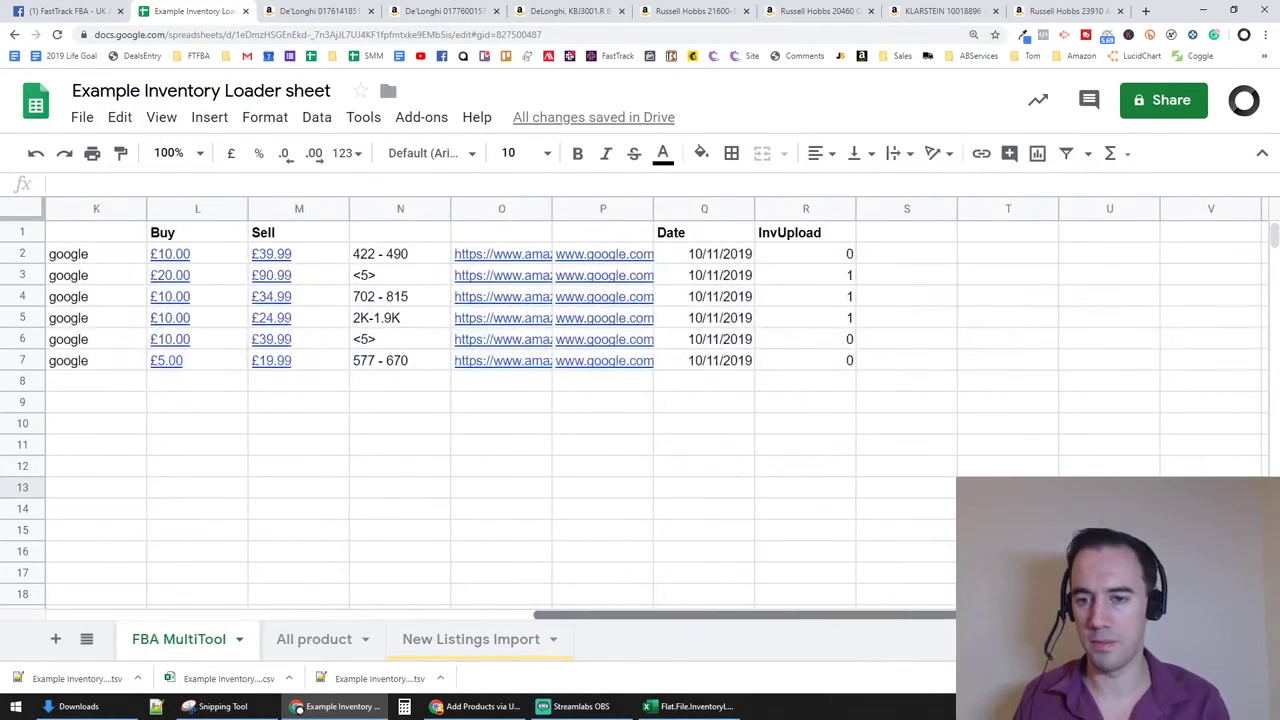
pyautogui.click(845, 364)
pyautogui.write('1')
pyautogui.press('Return')
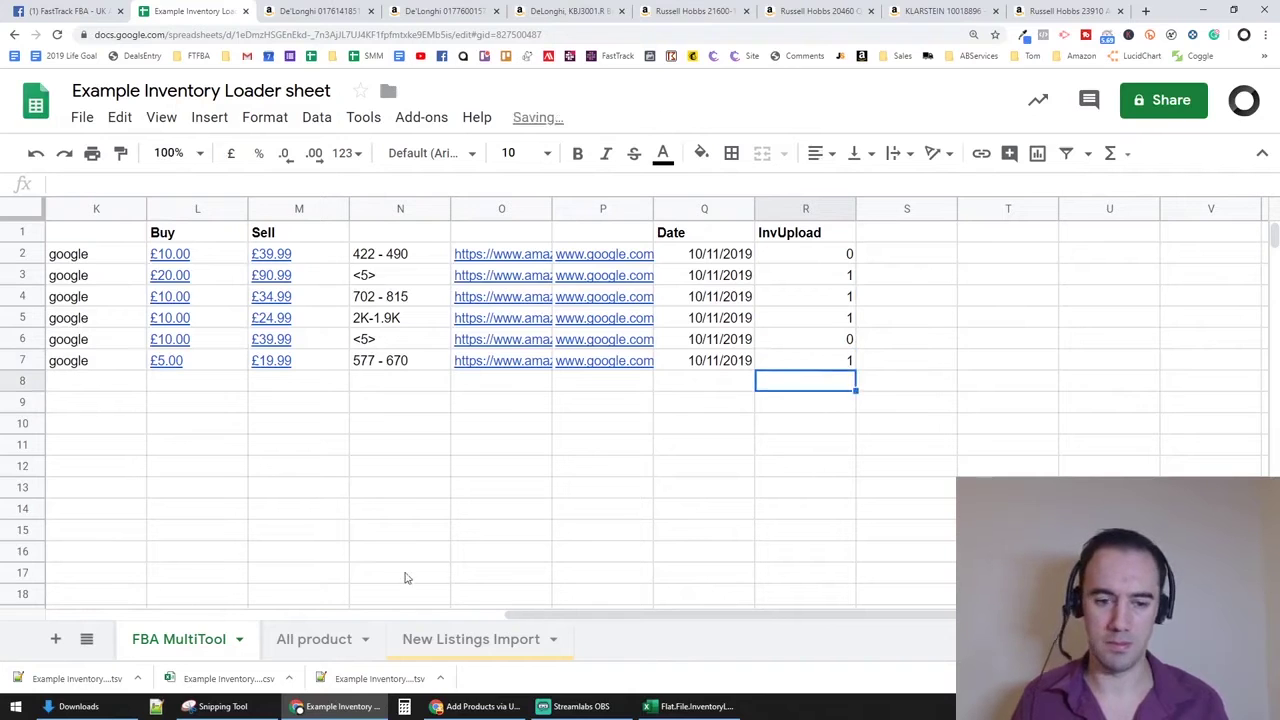
pyautogui.click(462, 644)
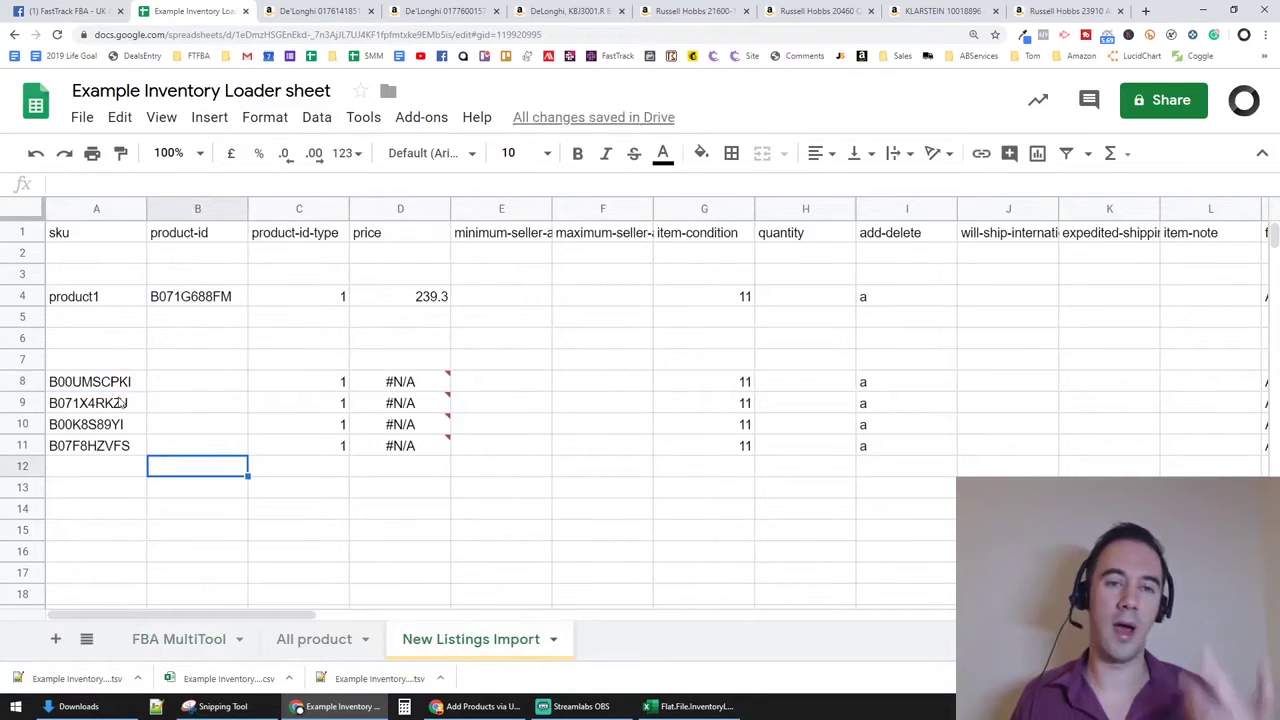
# Examine the product-id-type entries in C8:C11 and the product-id lookup formula in B4
pyautogui.moveTo(314, 381); pyautogui.dragTo(316, 440)
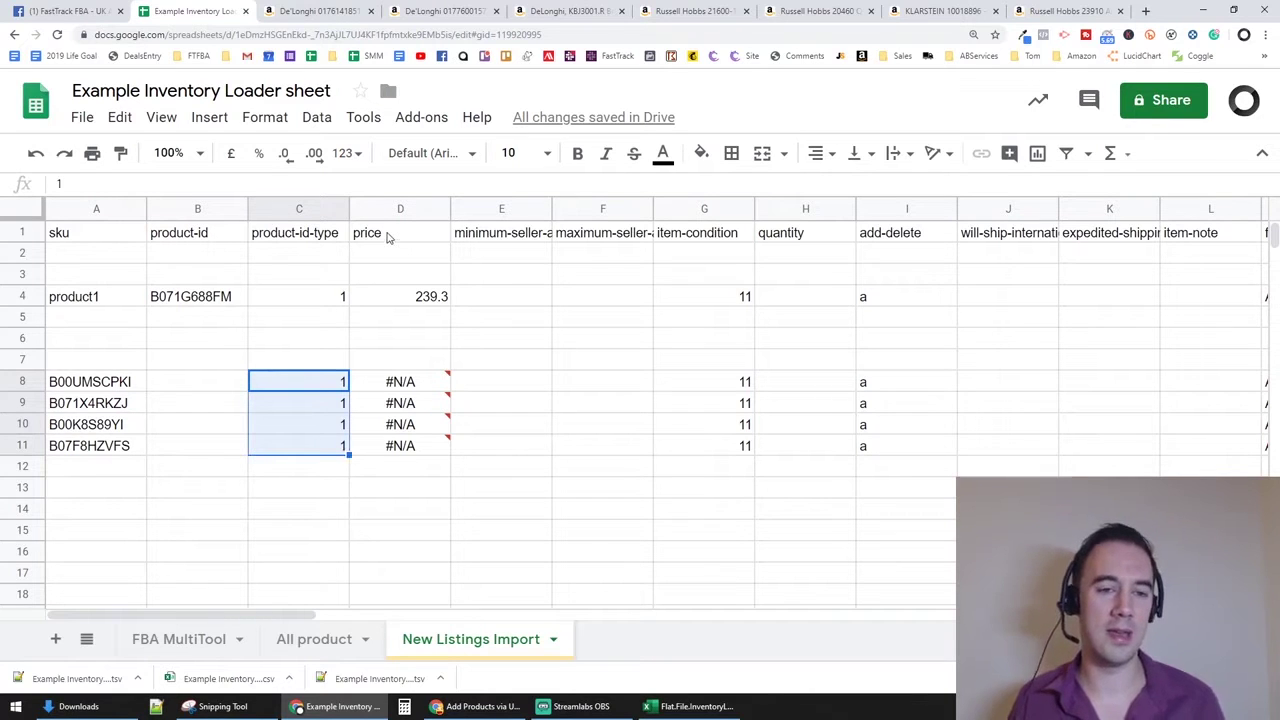
pyautogui.click(264, 312)
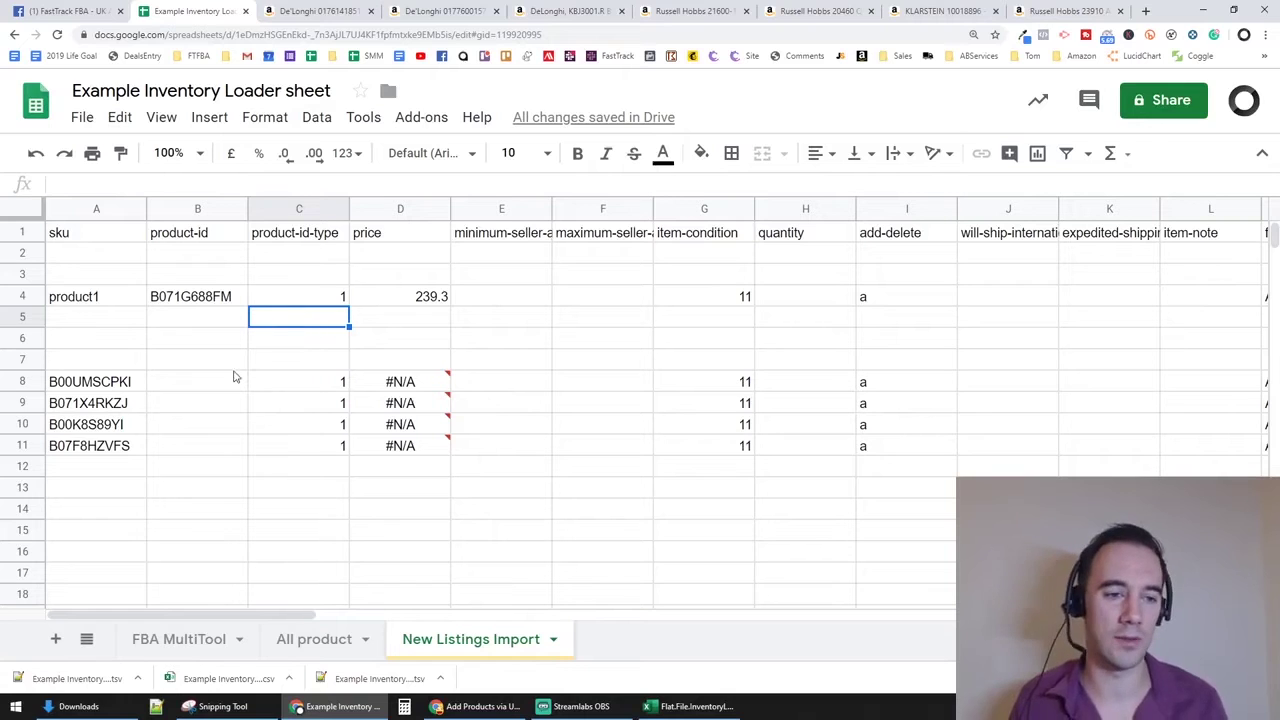
pyautogui.click(208, 300)
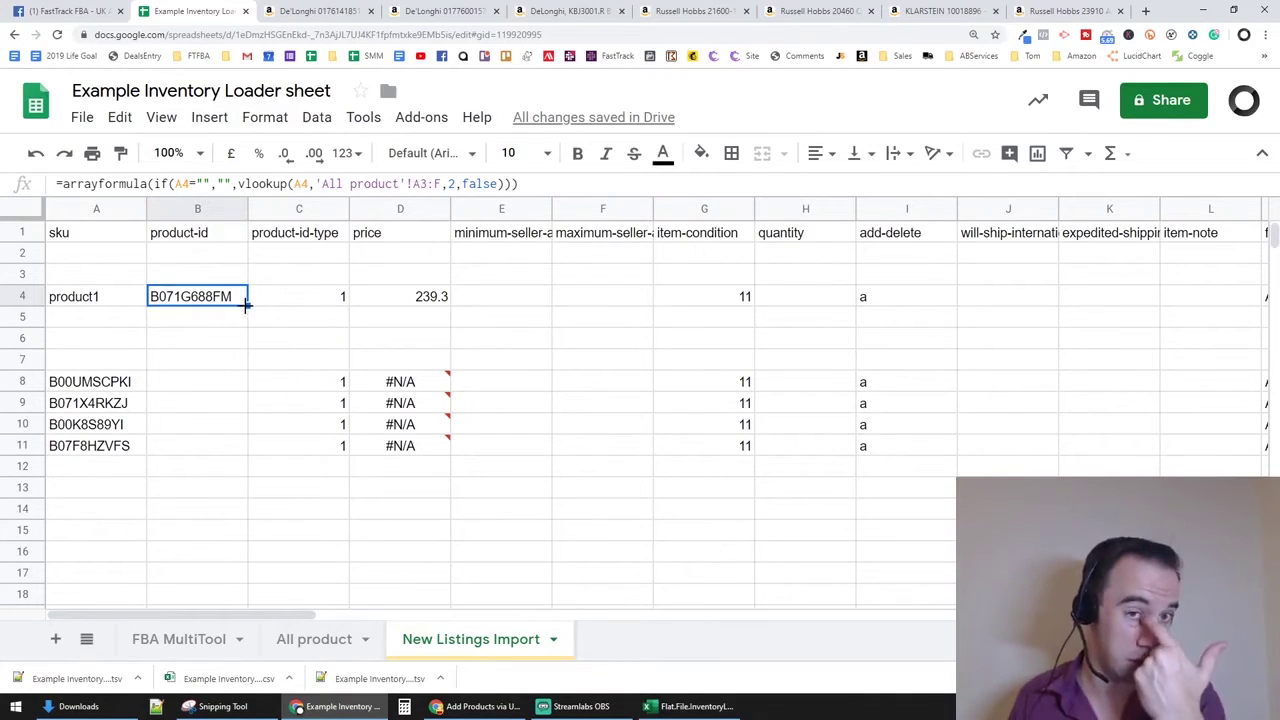
pyautogui.click(210, 362)
# Copy the formula =filter('FBA MultiTool'!A2:A,'FBA MultiTool'!R2:R<>0) from A8 into product-id cell B8
pyautogui.click(203, 385)
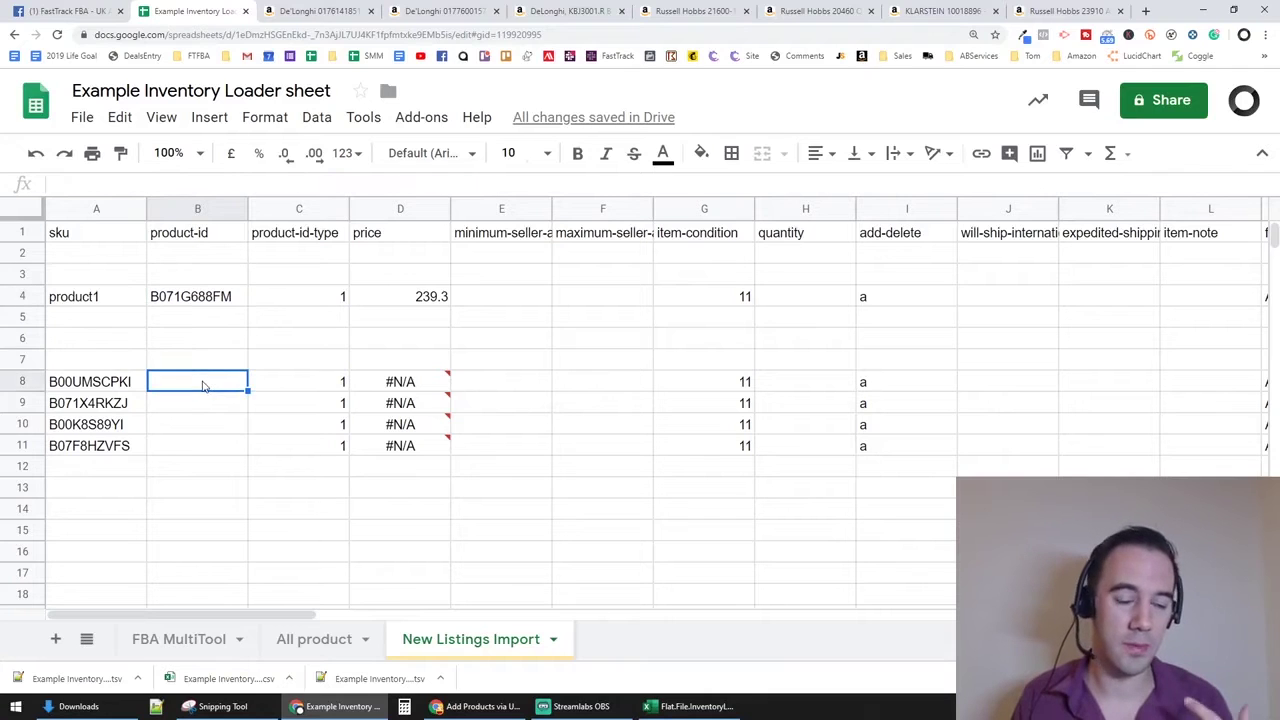
pyautogui.click(112, 390)
pyautogui.moveTo(466, 190); pyautogui.dragTo(45, 185)
pyautogui.press('Escape')
pyautogui.press('Right')
pyautogui.write("=filter('FBA MultiTool'!A2:A, 'FBA MultiTool'!B2:B<>0)")
pyautogui.press('Return')
# Clear the sku cells A8:A11, keeping the filtered ASINs only in the product-id column
pyautogui.press('Down')
pyautogui.press('Up')
pyautogui.press('Up')
pyautogui.press('Left')
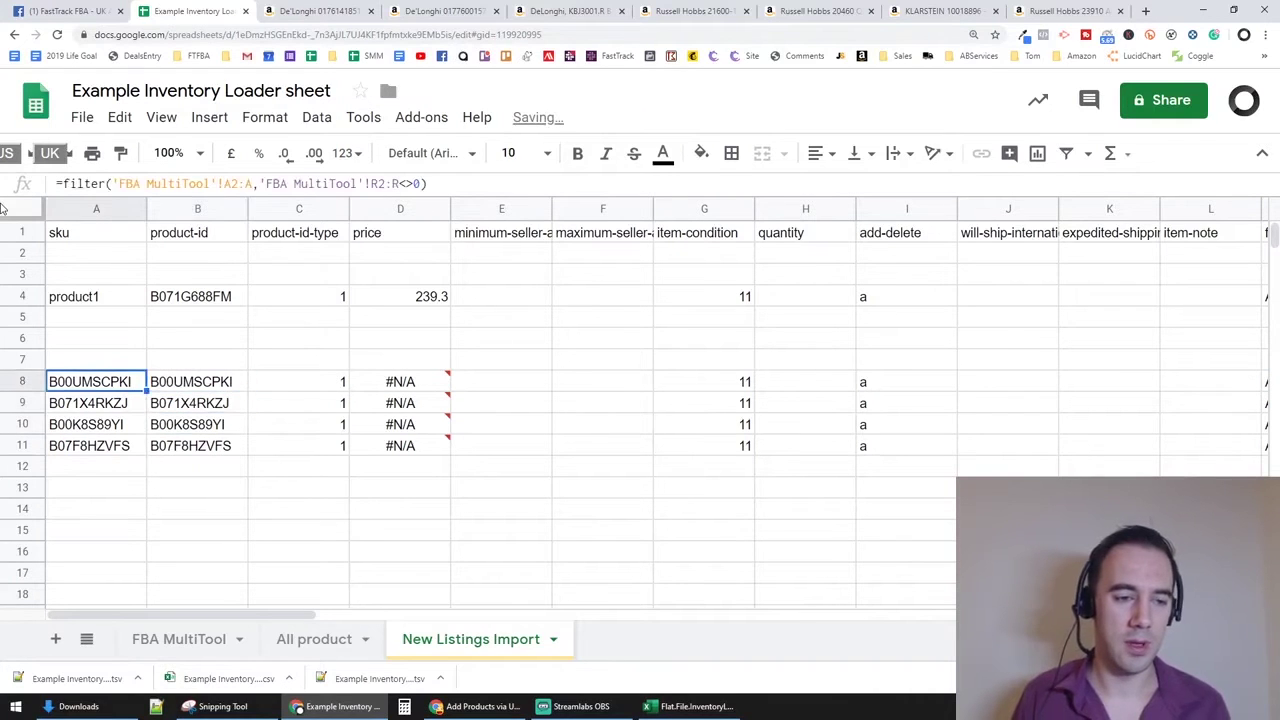
pyautogui.hotkey('shift', 'Down')
pyautogui.hotkey('shift', 'Down')
pyautogui.hotkey('shift', 'Down')
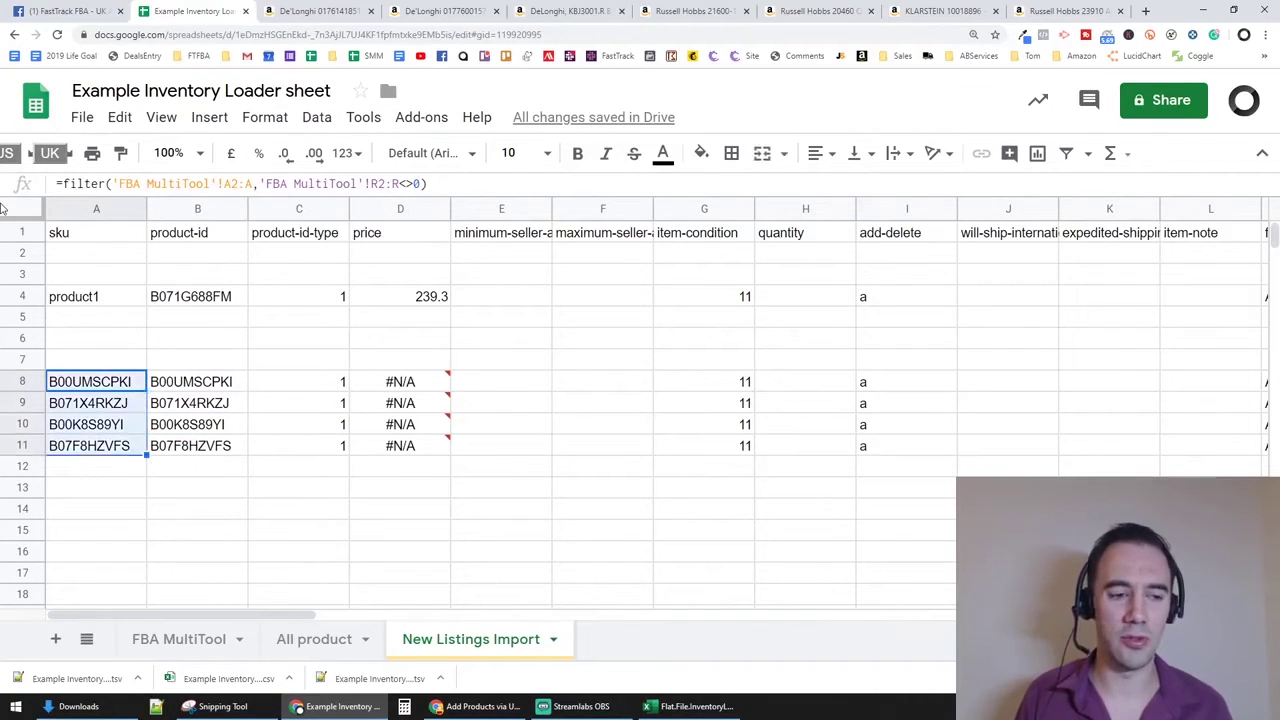
pyautogui.press('Delete')
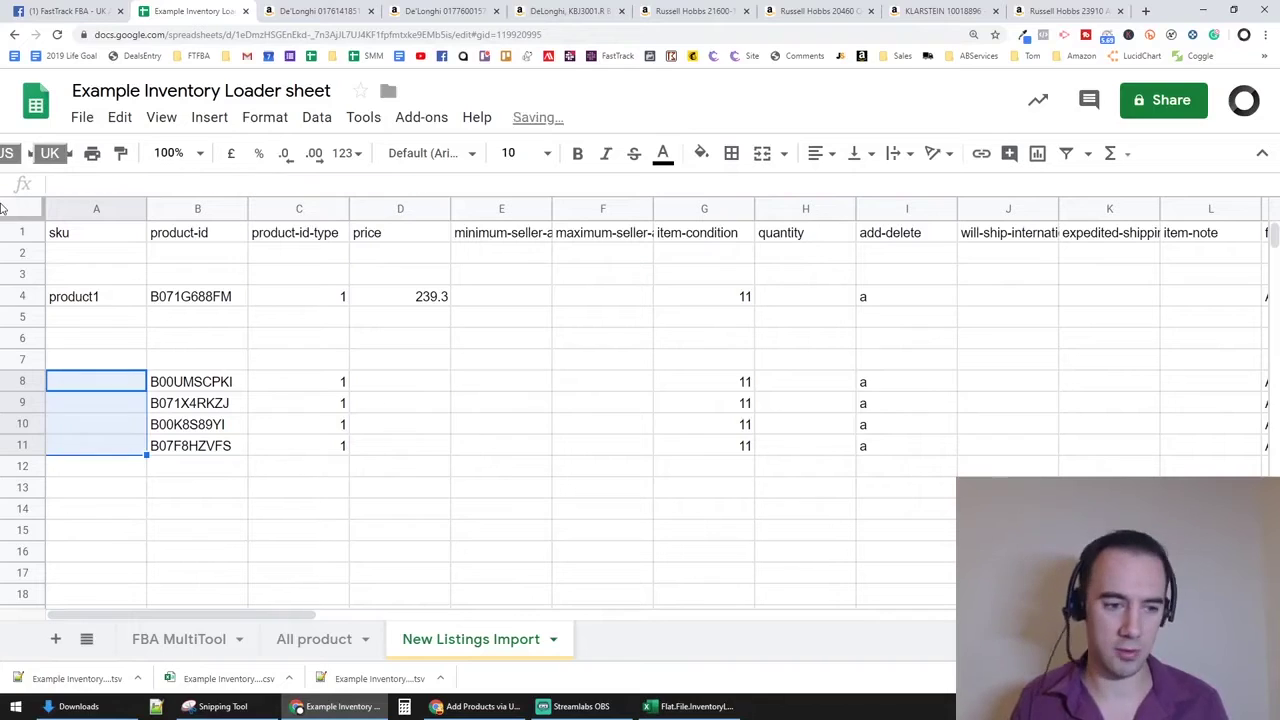
# Add the header SKU in S1 of the FBA MultiTool sheet, beside InvUpload
pyautogui.click(186, 640)
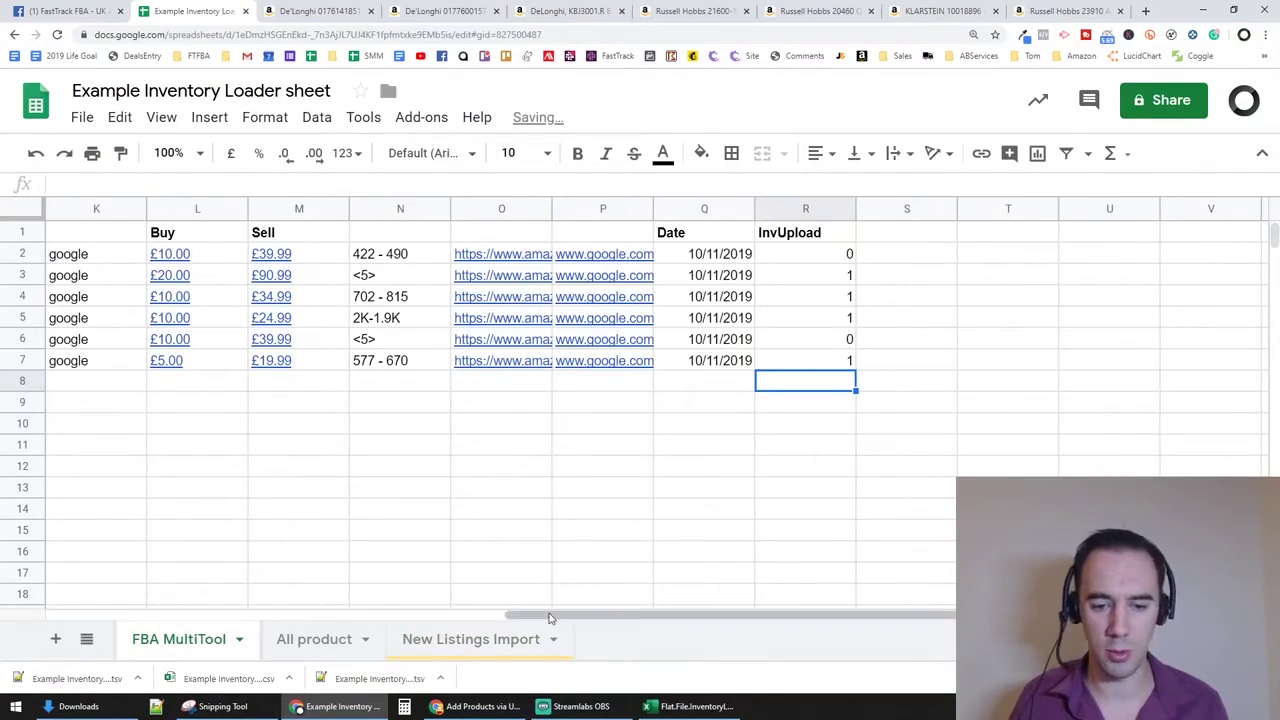
pyautogui.moveTo(571, 617); pyautogui.dragTo(60, 622)
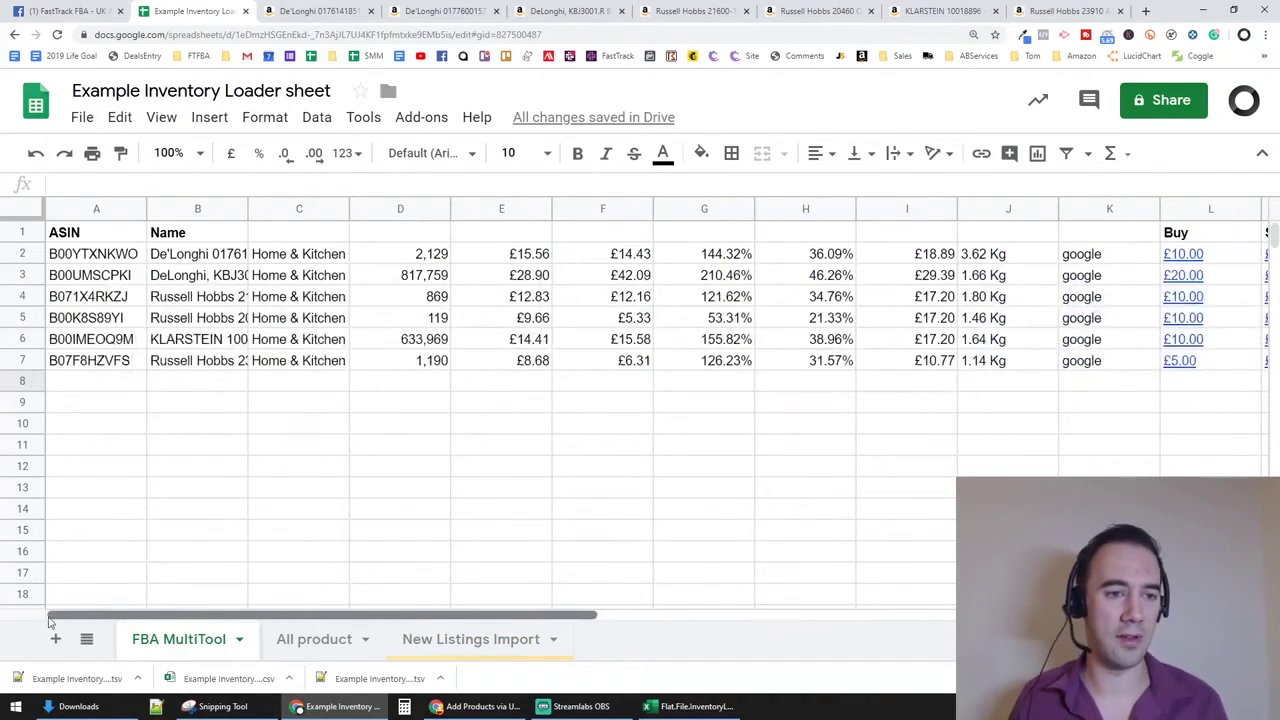
pyautogui.hscroll(10, 414, 586)
pyautogui.click(806, 230)
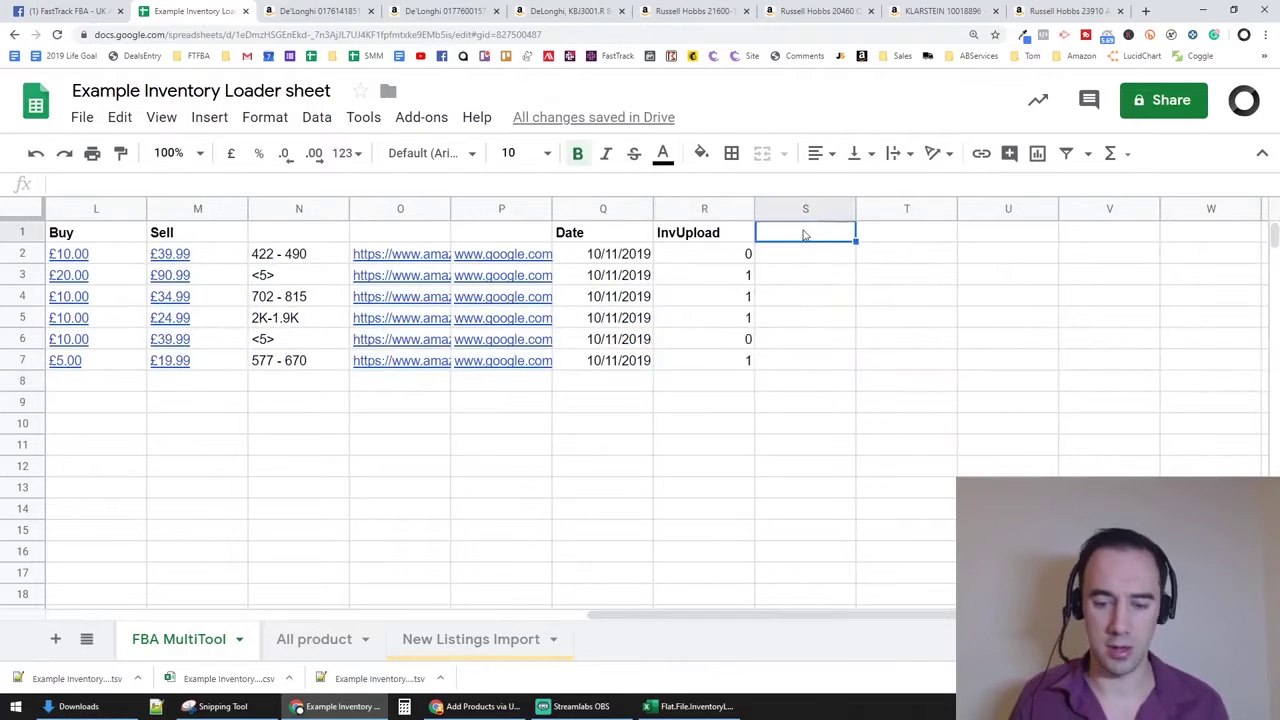
pyautogui.write('SKU')
pyautogui.press('Return')
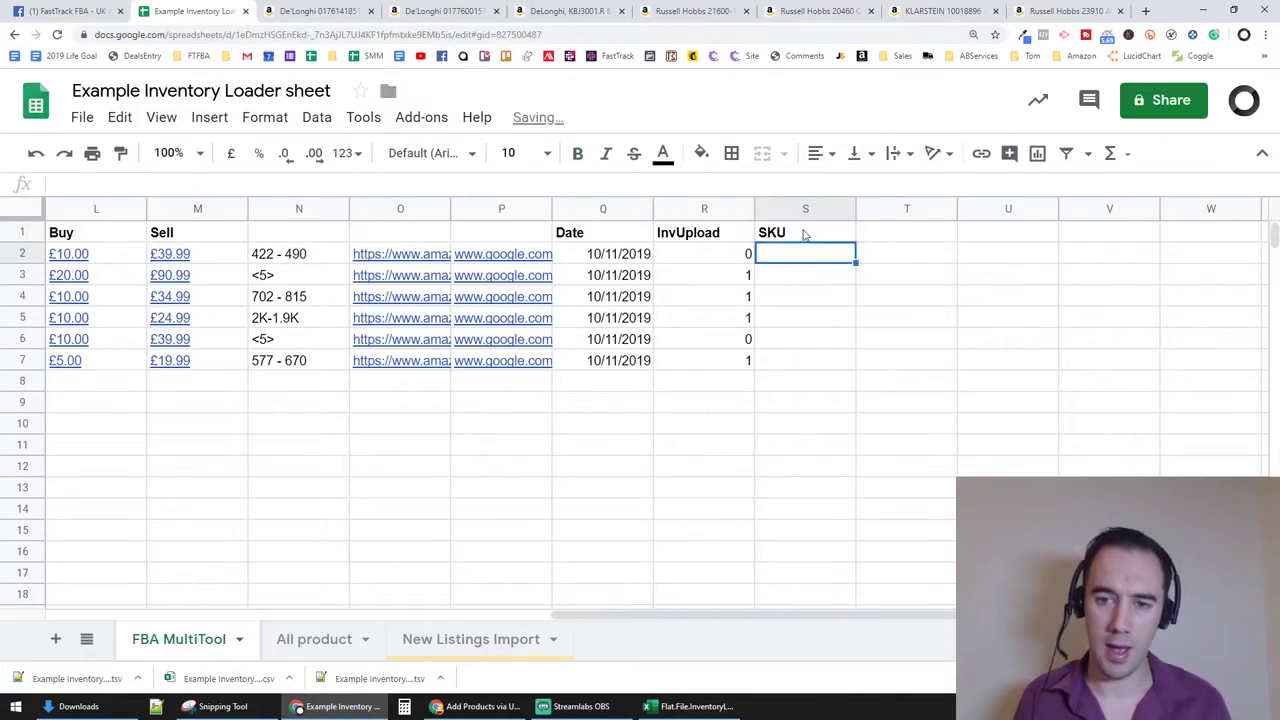
# Enter the formula =A2&L2 in S2 to join the ASIN with the Buy price
pyautogui.write('=')
pyautogui.press('Left')
pyautogui.press('Left')
pyautogui.press('Left')
pyautogui.press('Left')
pyautogui.press('Left')
pyautogui.press('Left')
pyautogui.press('Left')
pyautogui.press('Left')
pyautogui.press('Left')
pyautogui.press('Left')
pyautogui.press('Left')
pyautogui.press('Left')
pyautogui.press('Left')
pyautogui.press('Left')
pyautogui.press('Left')
pyautogui.press('Left')
pyautogui.press('Left')
pyautogui.press('Left')
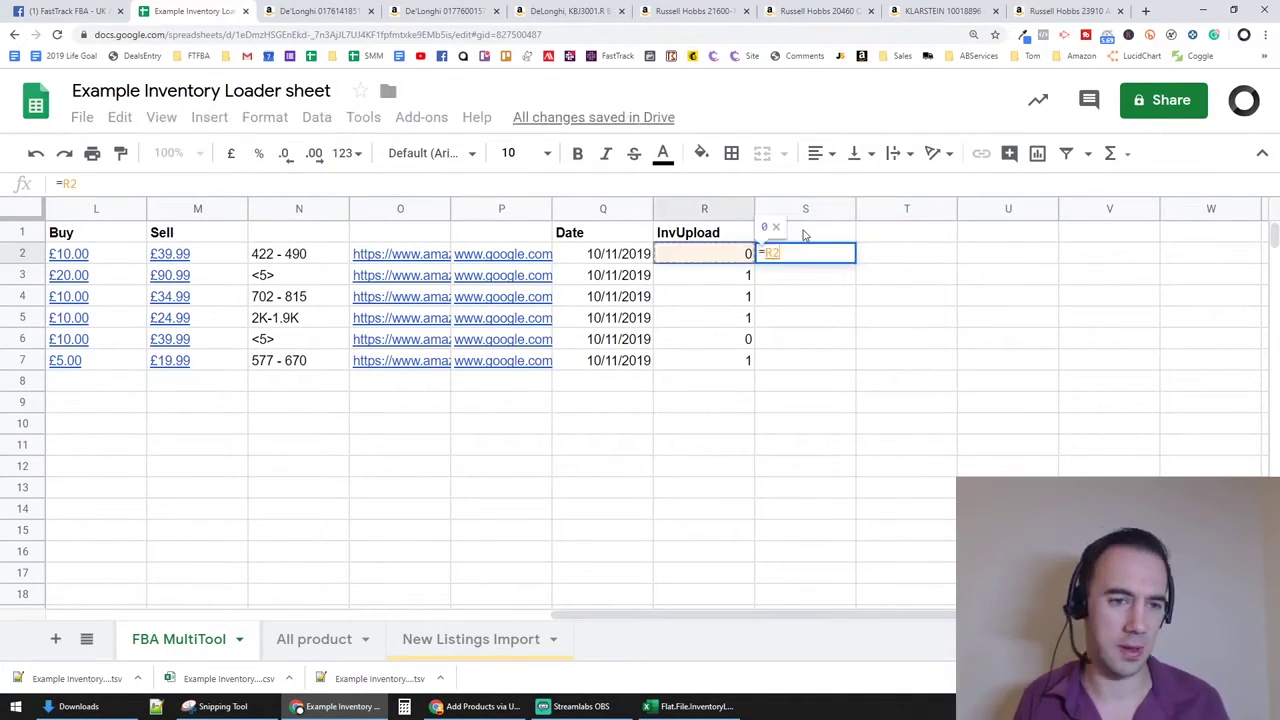
pyautogui.press('Right')
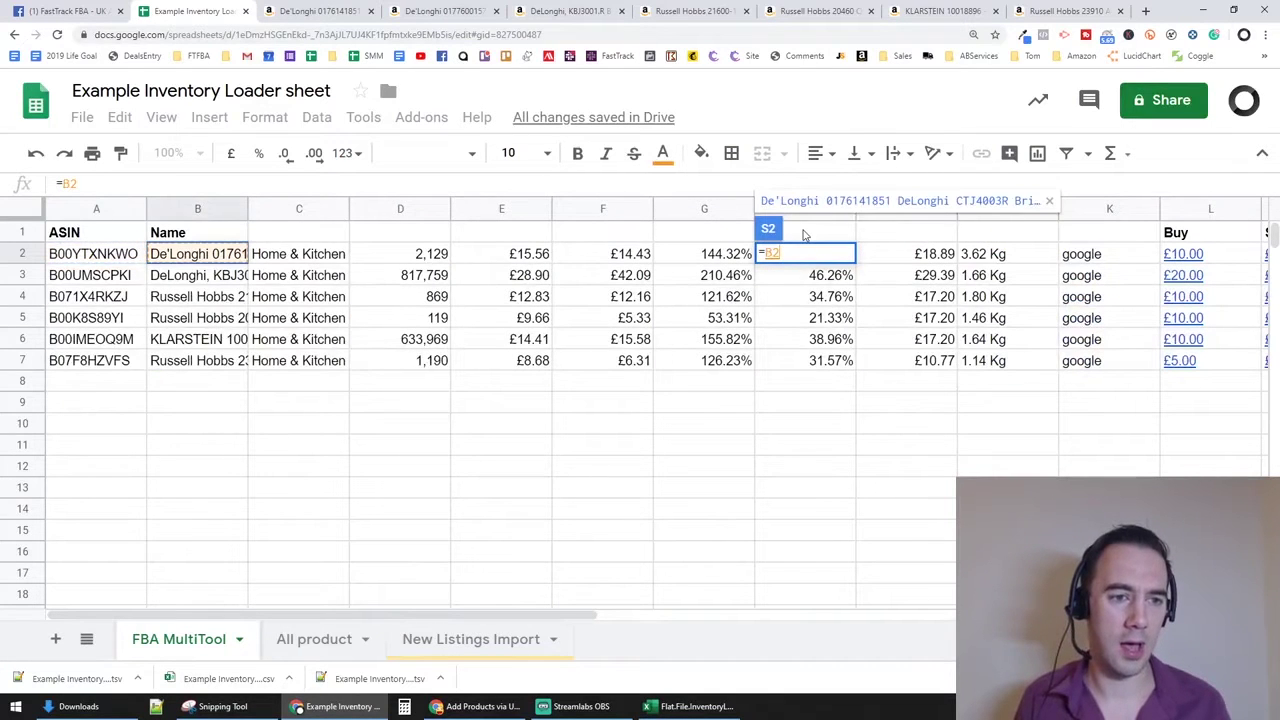
pyautogui.press('Left')
pyautogui.write('&')
pyautogui.press('Left')
pyautogui.press('Left')
pyautogui.press('Left')
pyautogui.press('Left')
pyautogui.press('Left')
pyautogui.press('Left')
pyautogui.press('Left')
pyautogui.press('Tab')
pyautogui.press('Tab')
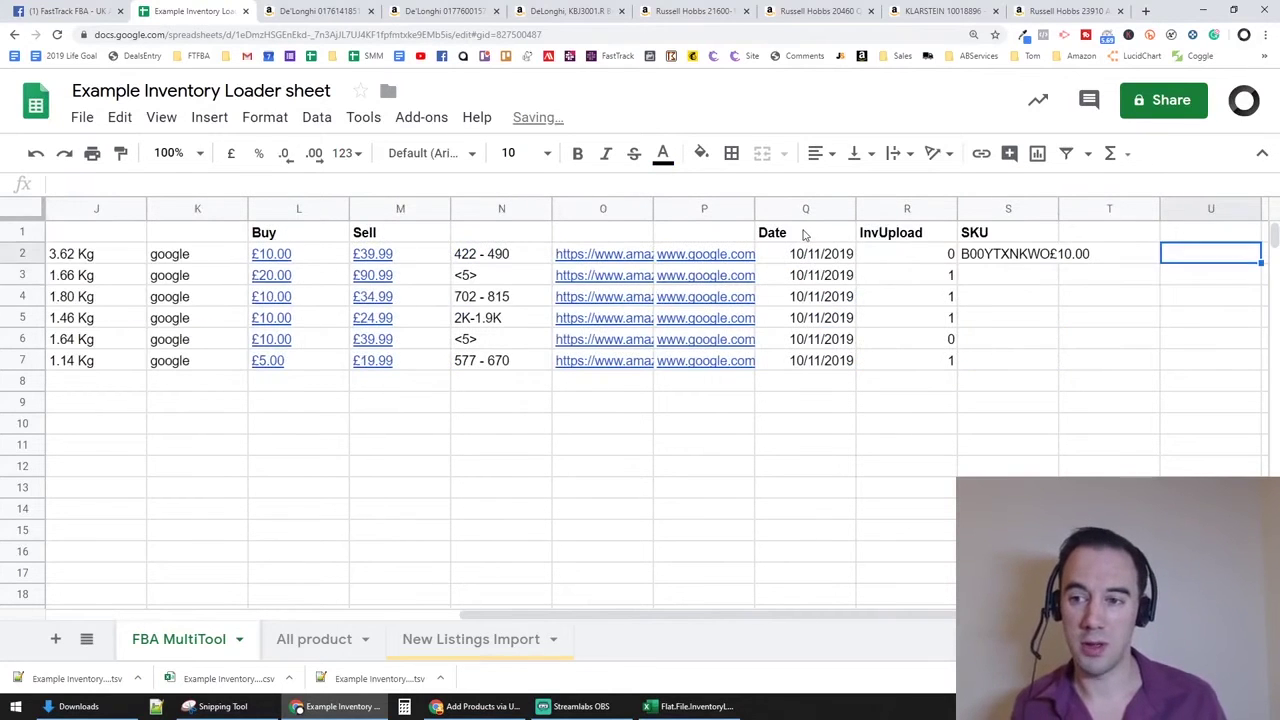
# Fill the SKU formula from S2 down to S7 for all listed products
pyautogui.press('Left')
pyautogui.press('Left')
pyautogui.press('Right')
pyautogui.press('Right')
pyautogui.press('Right')
pyautogui.press('Right')
pyautogui.press('Right')
pyautogui.press('Left')
pyautogui.press('Left')
pyautogui.press('Left')
pyautogui.press('Left')
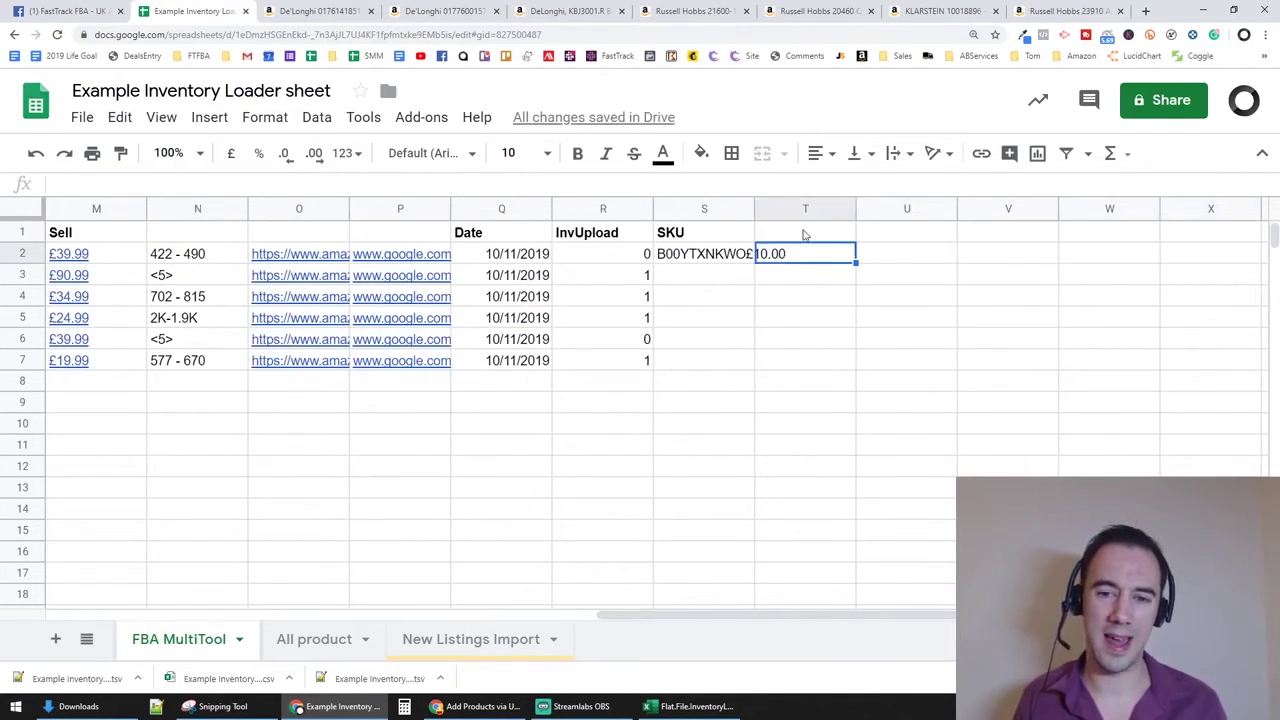
pyautogui.press('Left')
pyautogui.moveTo(754, 262); pyautogui.dragTo(750, 388)
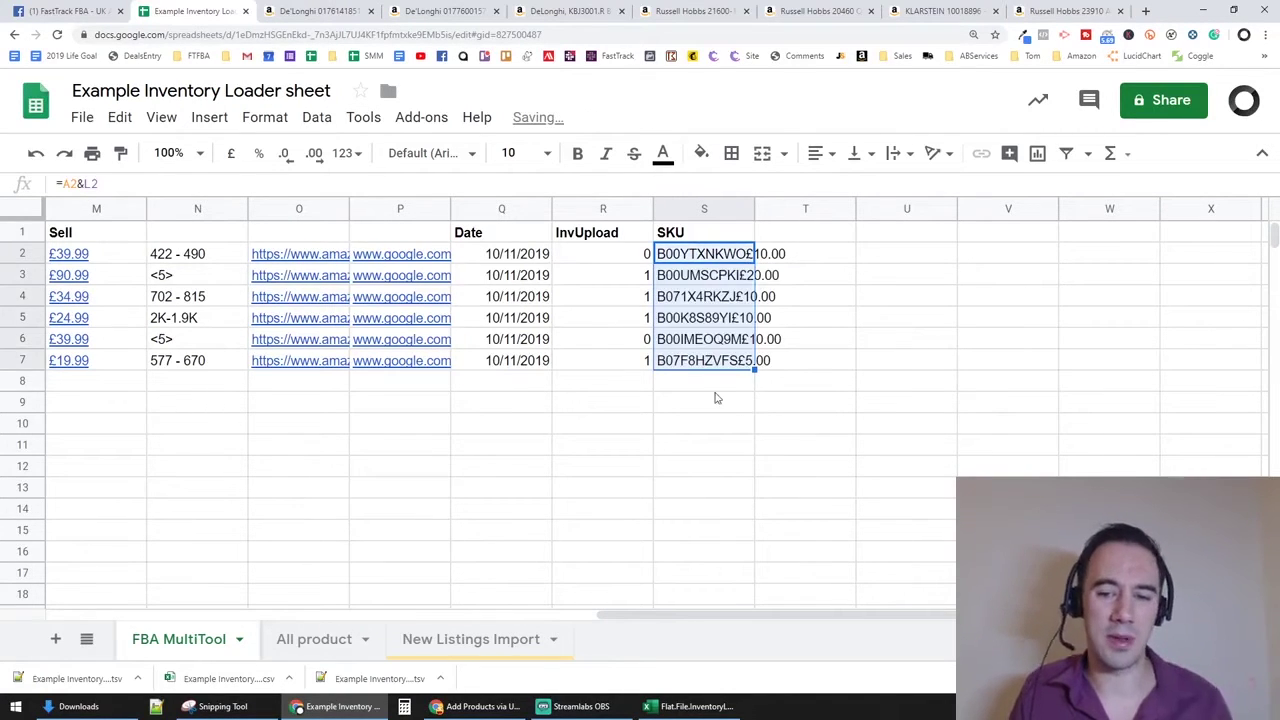
pyautogui.click(714, 389)
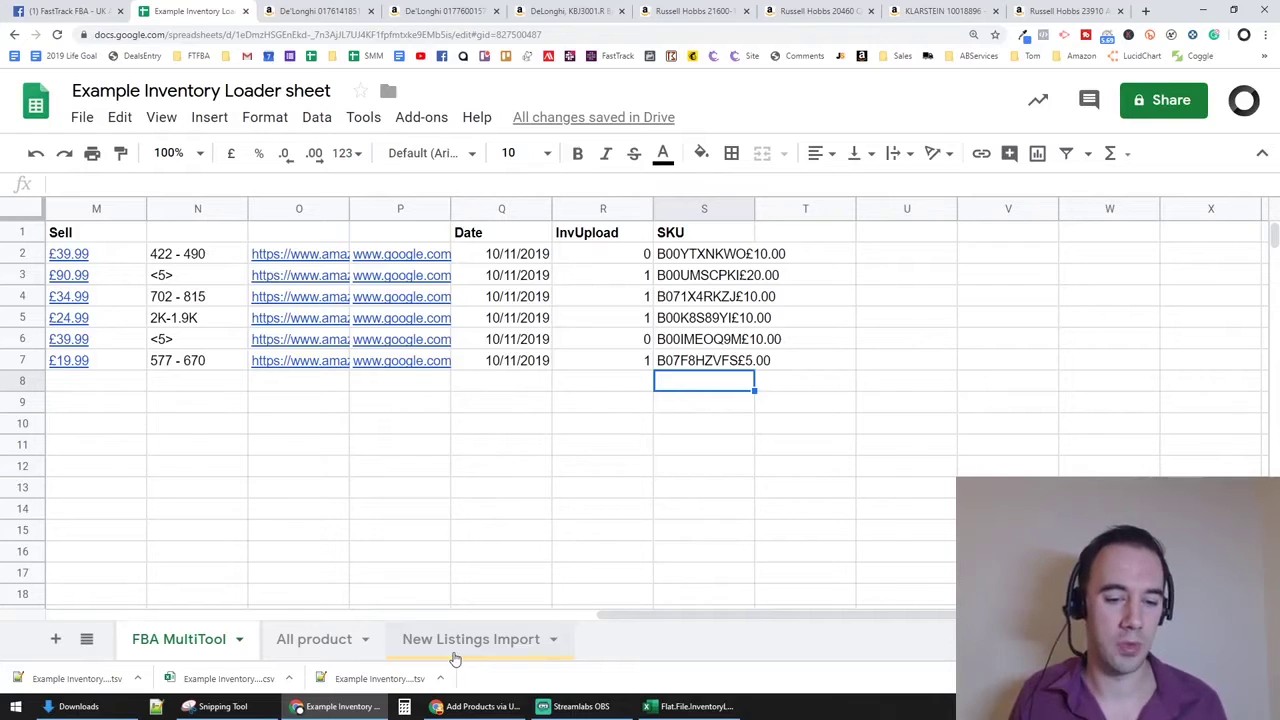
# Compare the empty sku cells on New Listings Import with the SKU column and its S2 formula on FBA MultiTool
pyautogui.click(455, 650)
pyautogui.click(294, 366)
pyautogui.click(130, 385)
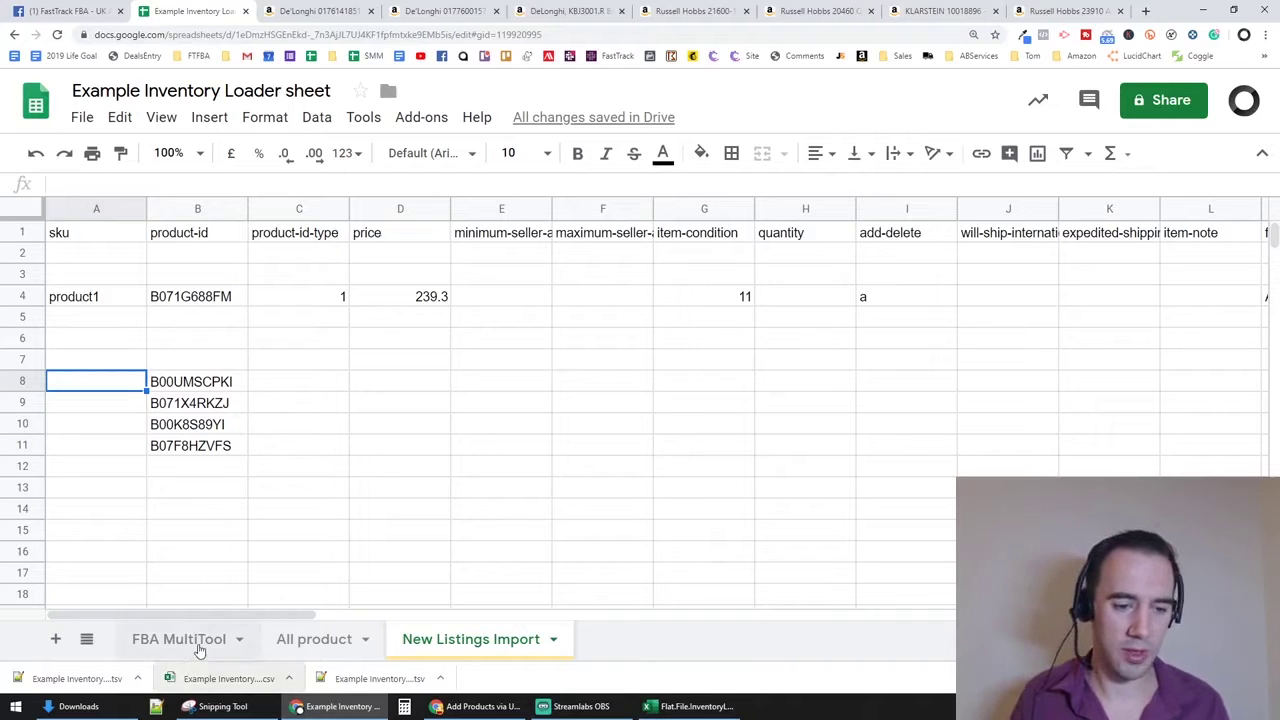
pyautogui.click(145, 636)
pyautogui.moveTo(563, 615); pyautogui.dragTo(510, 617)
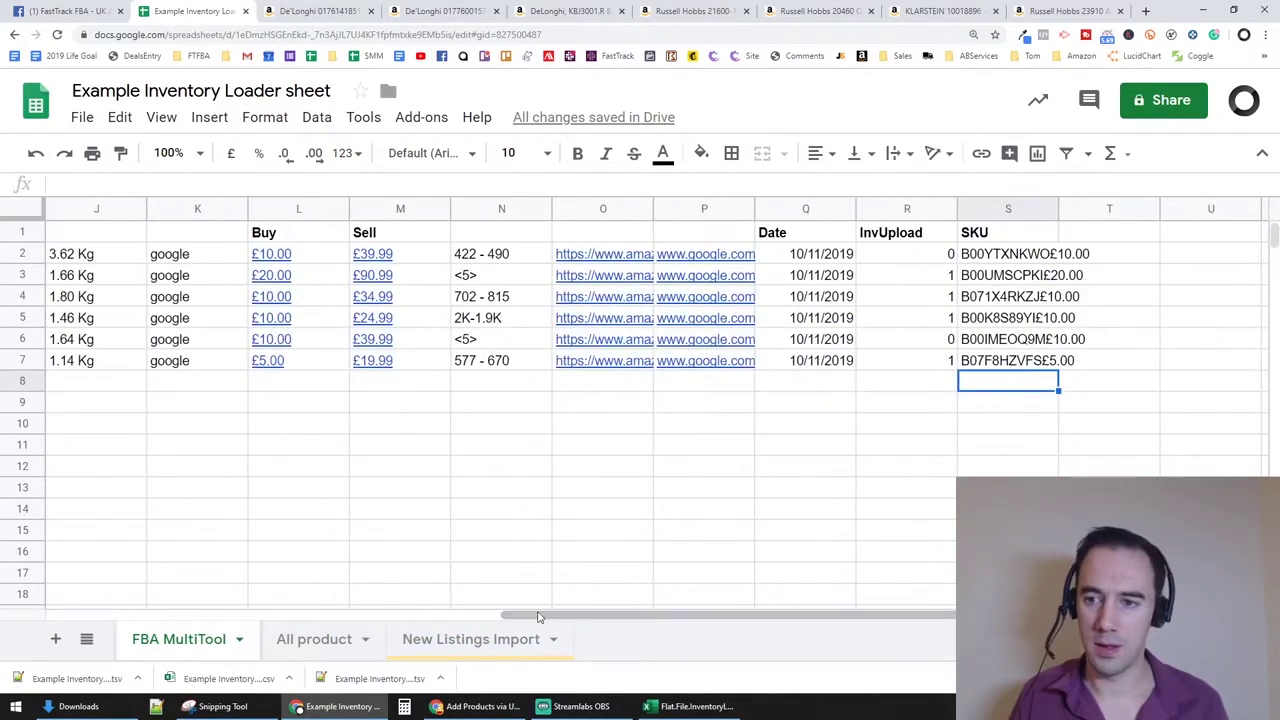
pyautogui.click(1035, 262)
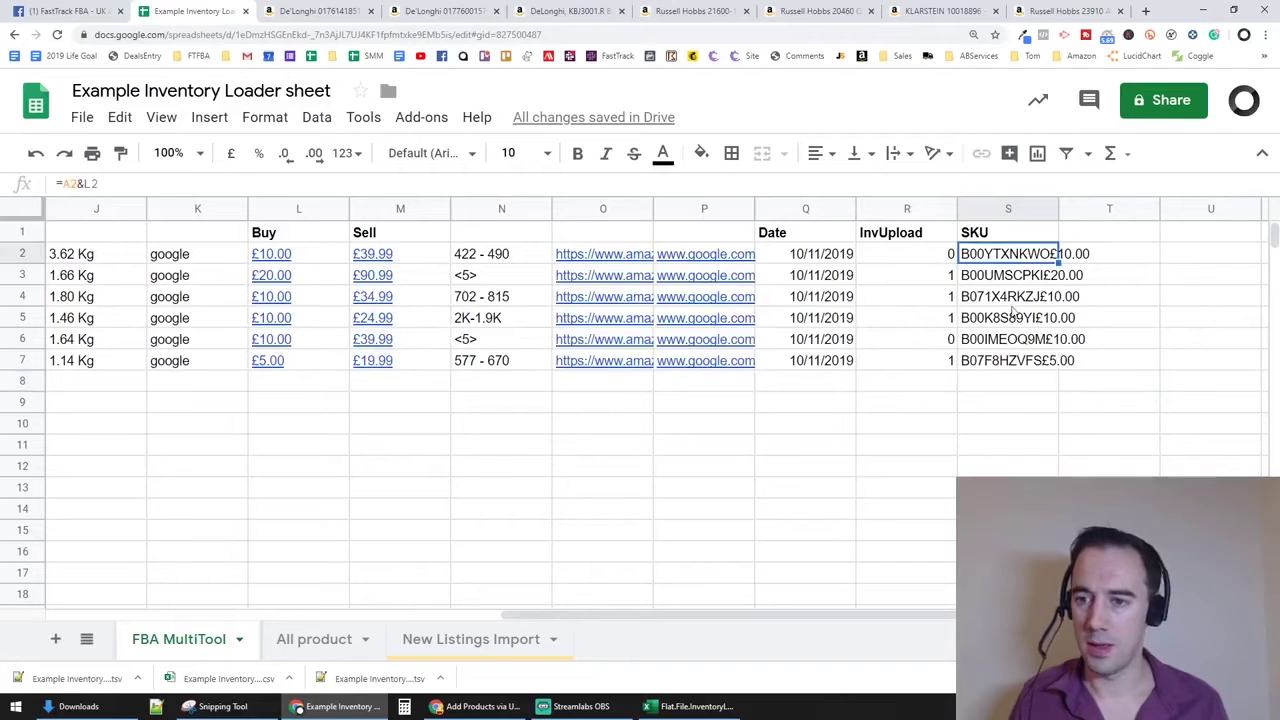
# Begin A8 on New Listings Import with =arrayformula(if(B8="","", so empty product-ids return blank
pyautogui.click(508, 639)
pyautogui.write('=')
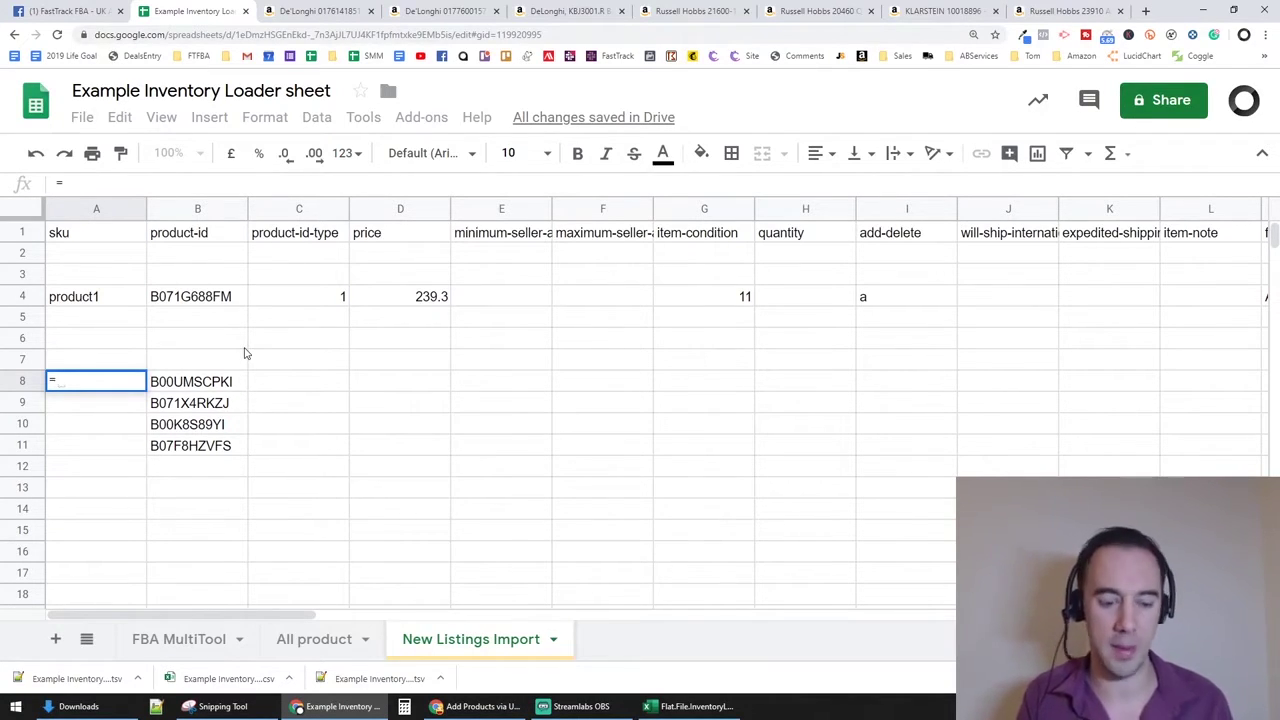
pyautogui.write('arra')
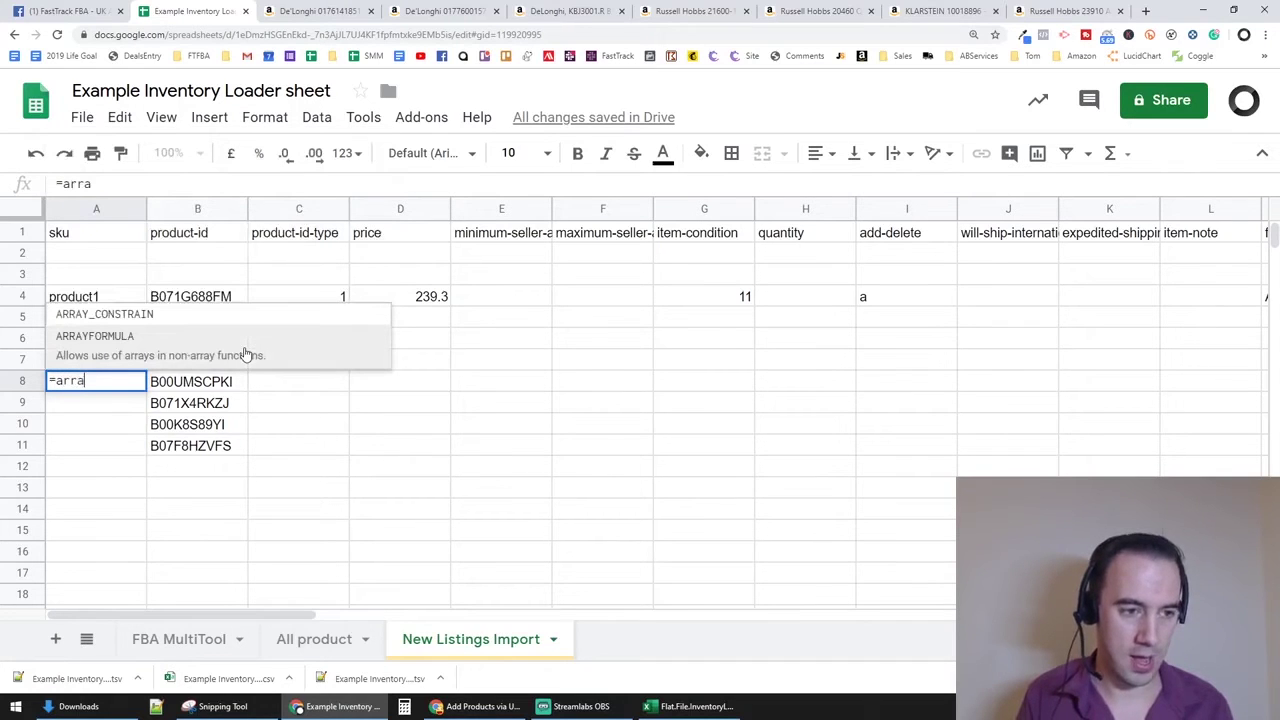
pyautogui.write('yform')
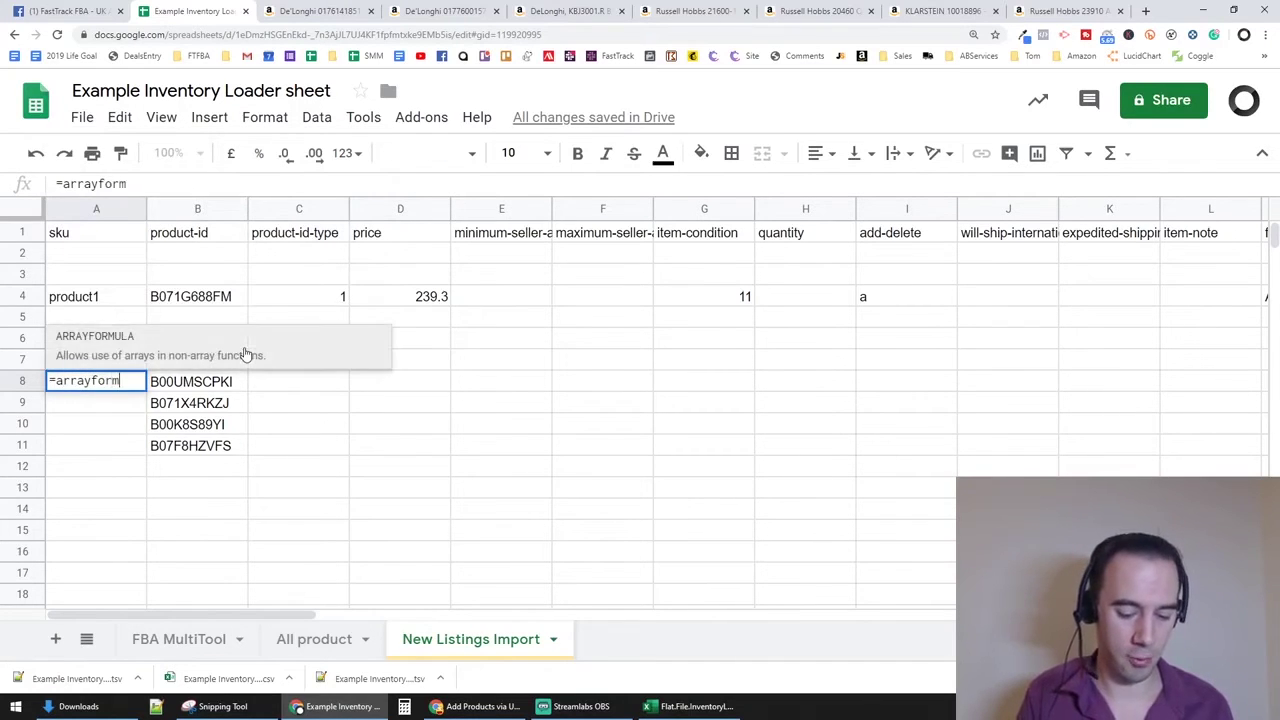
pyautogui.write('ula(')
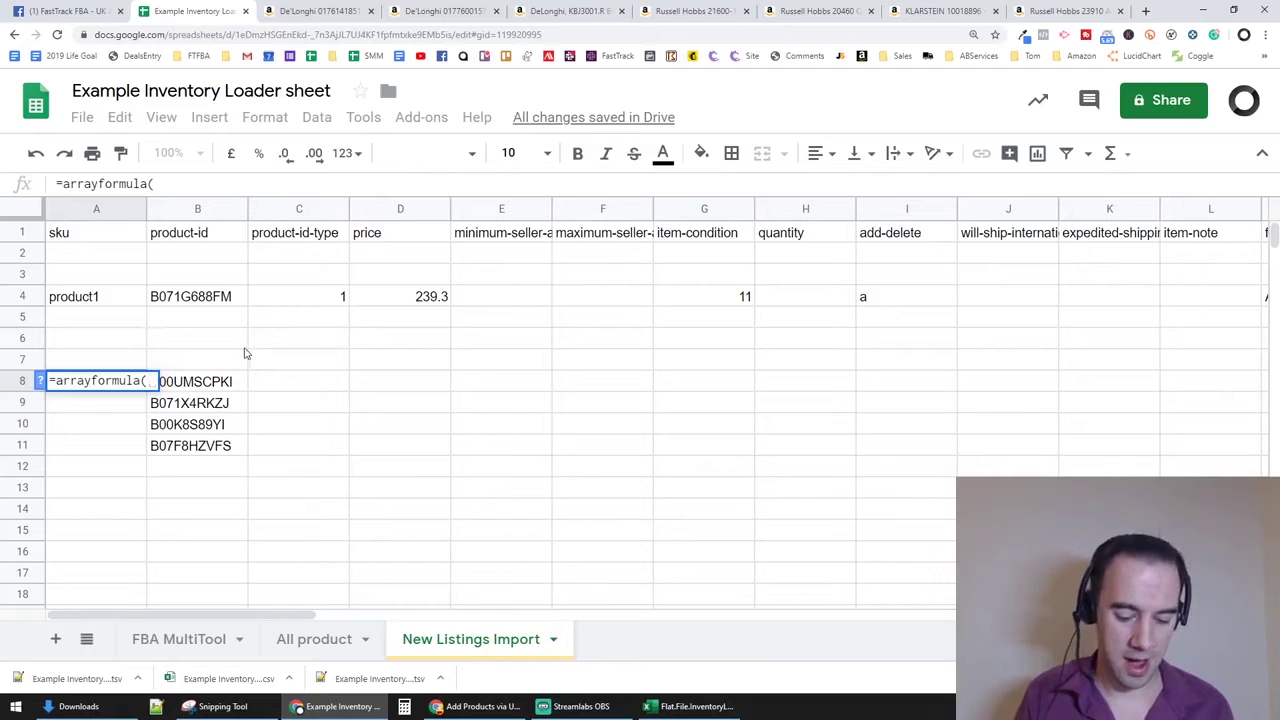
pyautogui.write('if(B8')
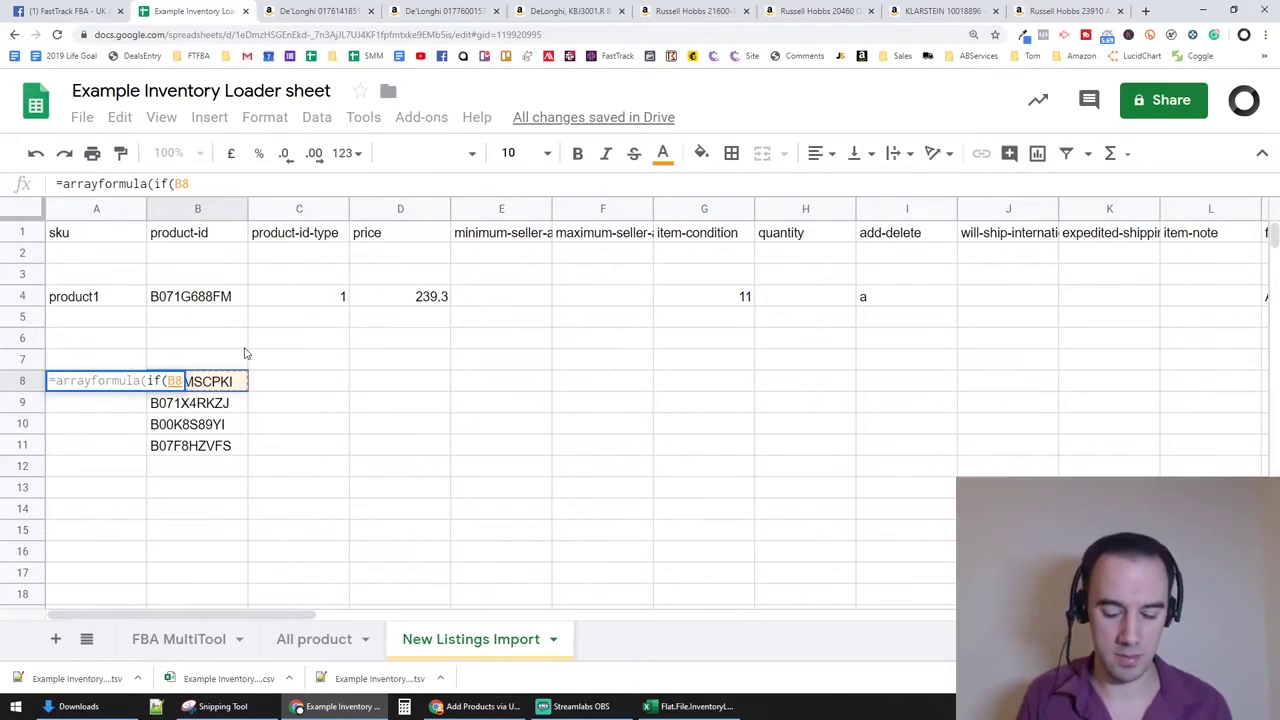
pyautogui.write('=""')
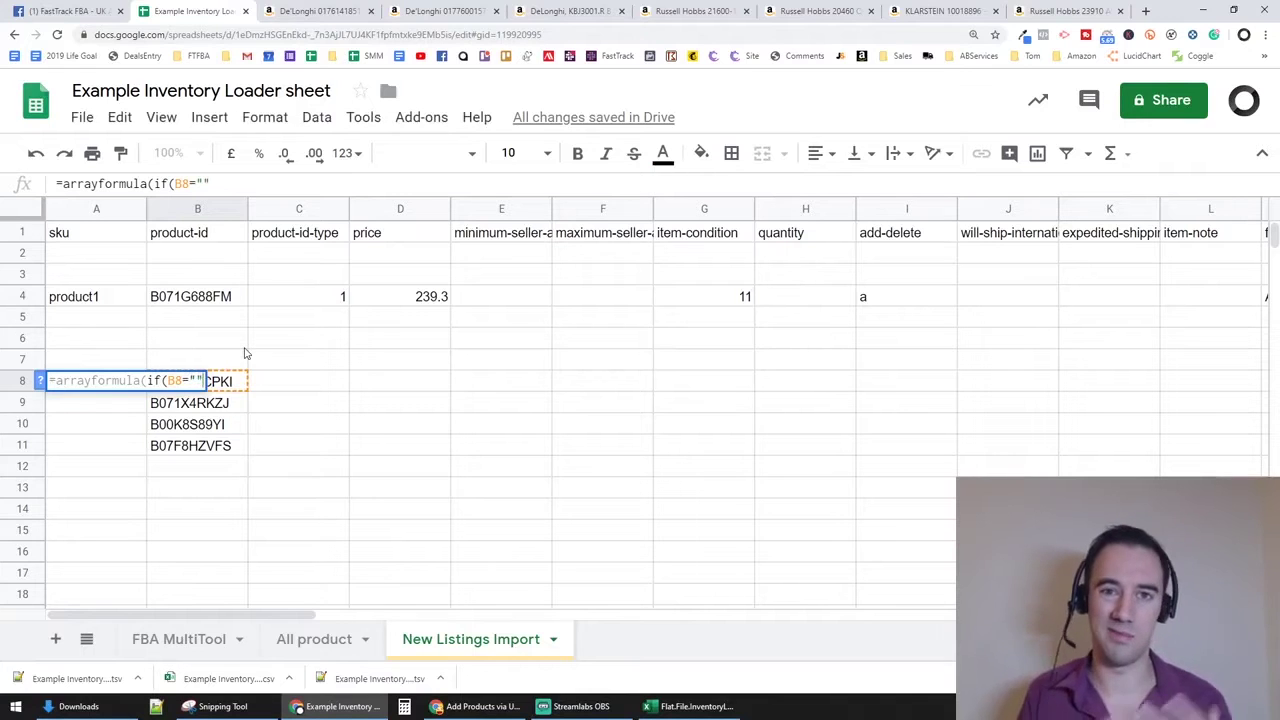
pyautogui.write(',"",')
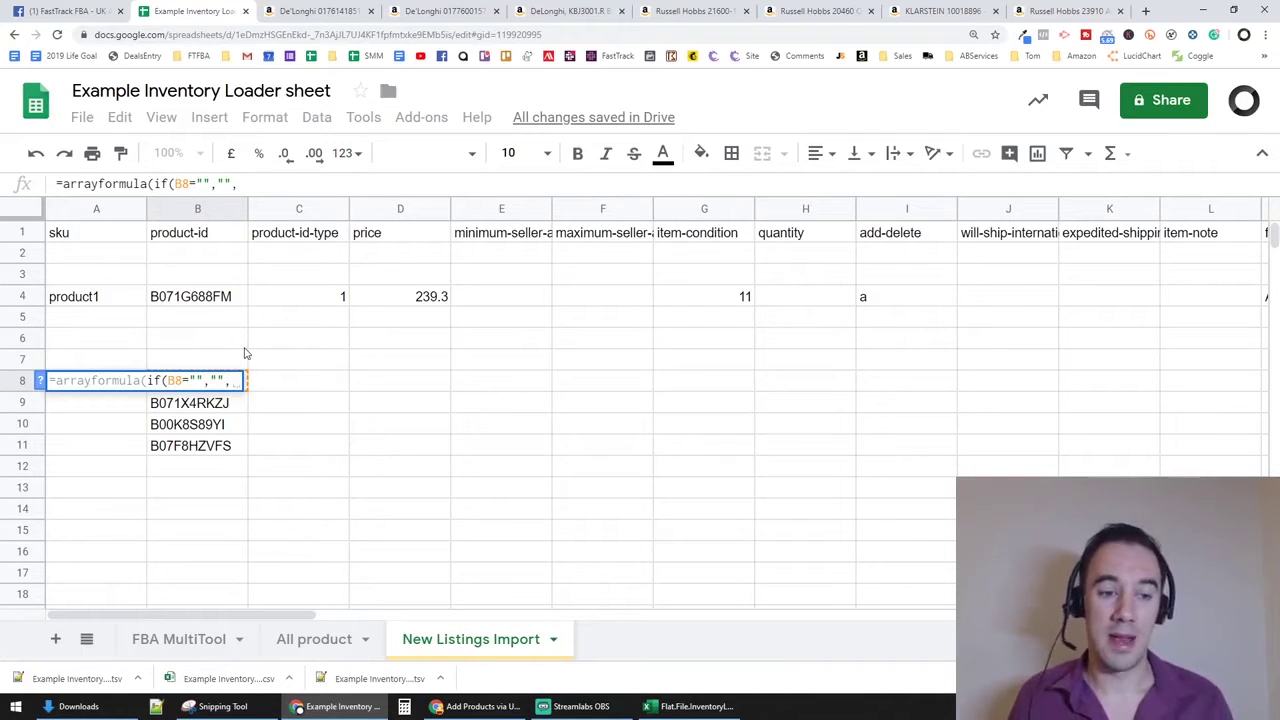
# Continue the A8 formula with vlookup(b8, as the value returned for non-empty product-ids
pyautogui.write('if')
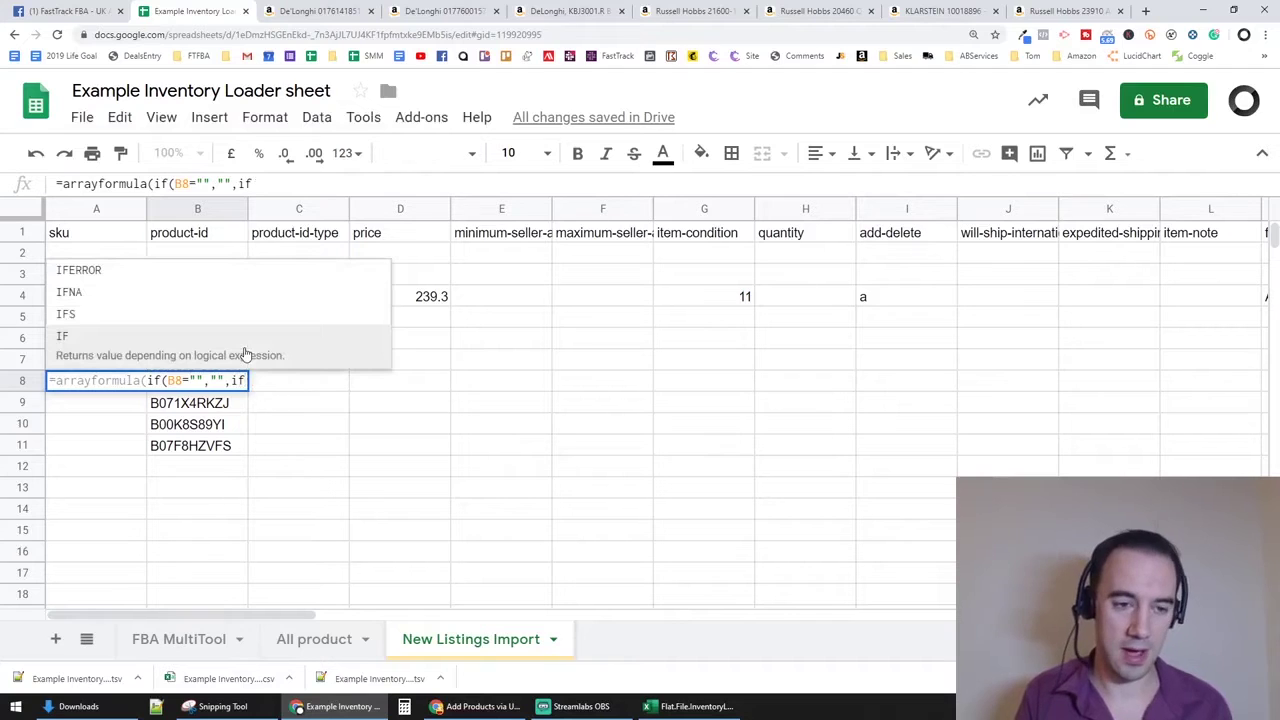
pyautogui.press('BackSpace')
pyautogui.press('BackSpace')
pyautogui.write('vlook')
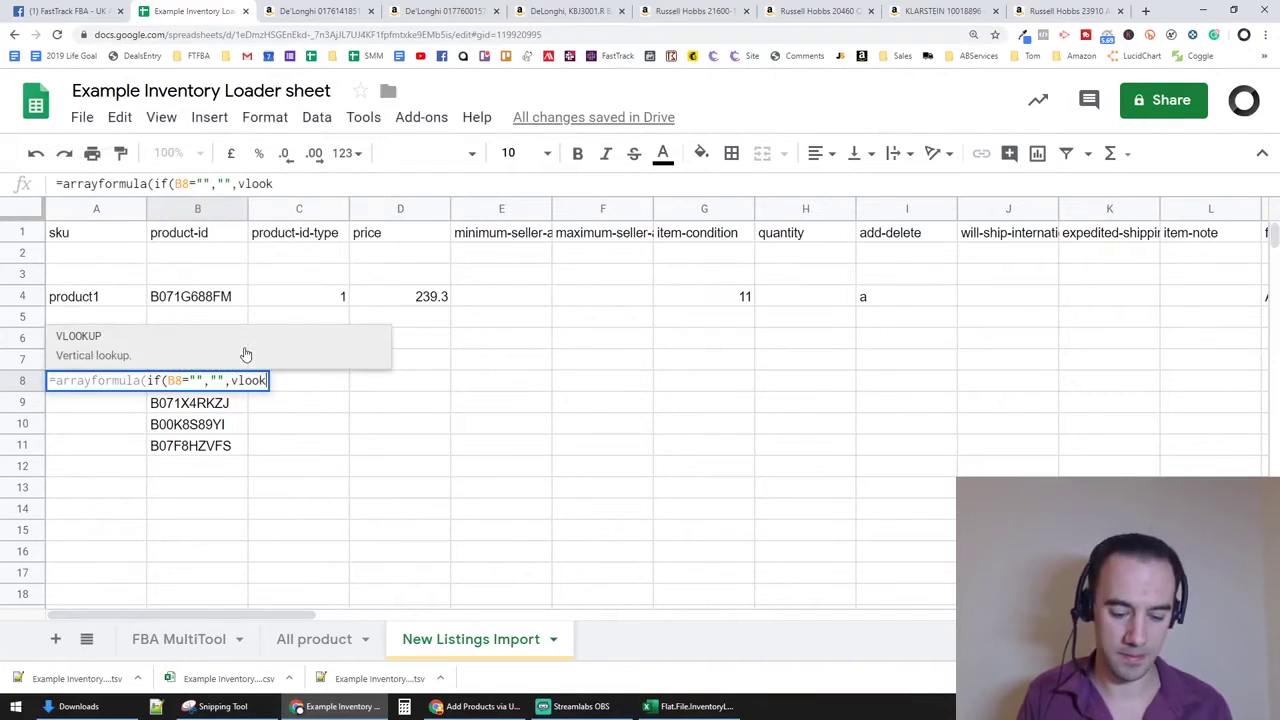
pyautogui.write('up')
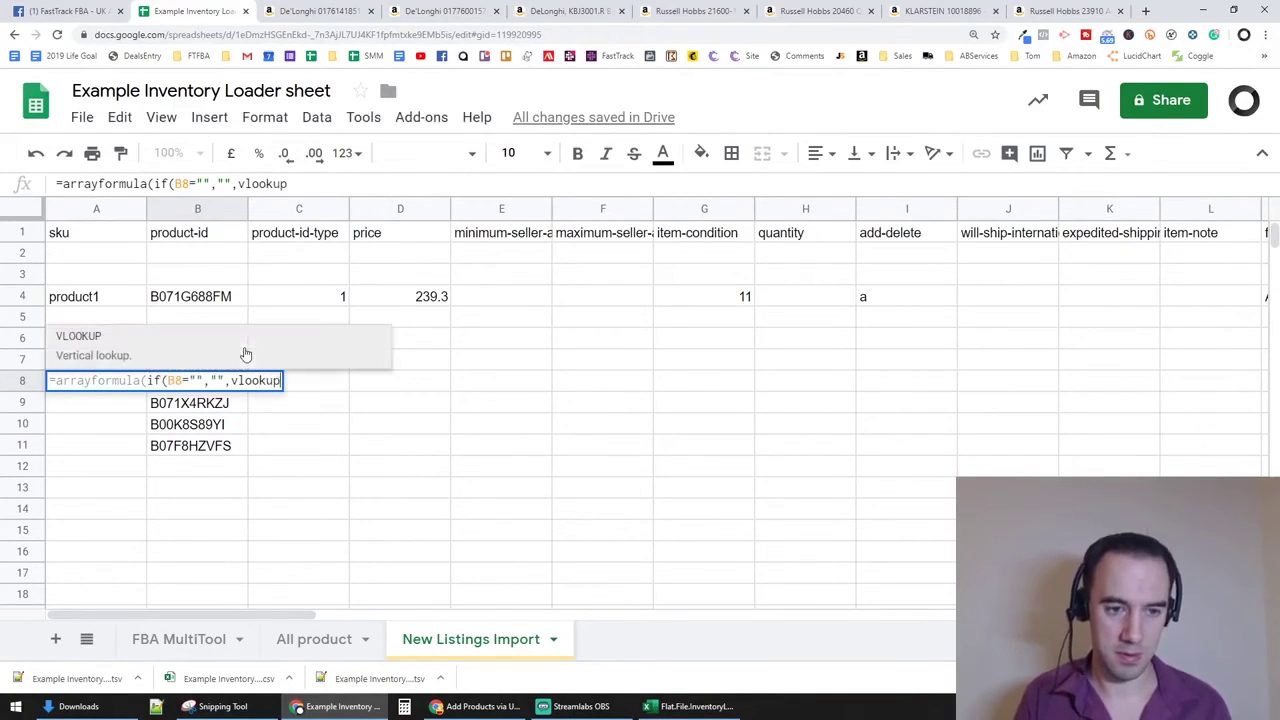
pyautogui.click(229, 408)
pyautogui.click(140, 383)
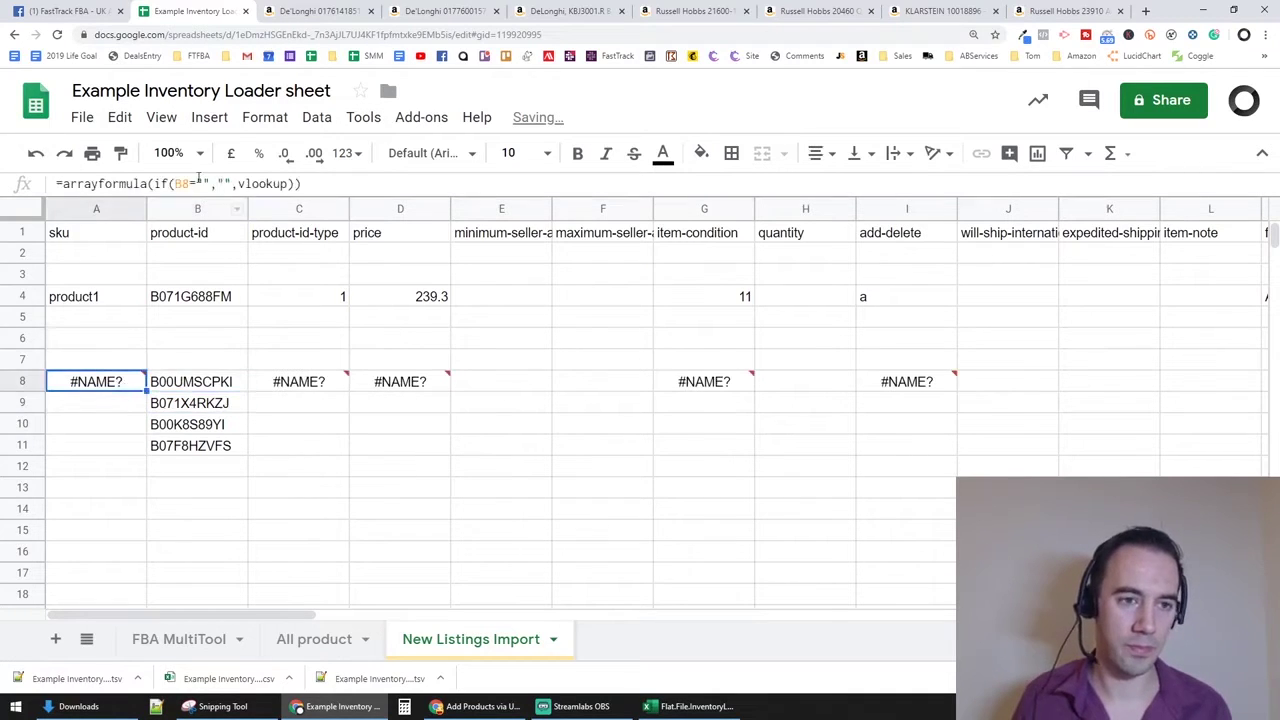
pyautogui.click(317, 185)
pyautogui.press('BackSpace')
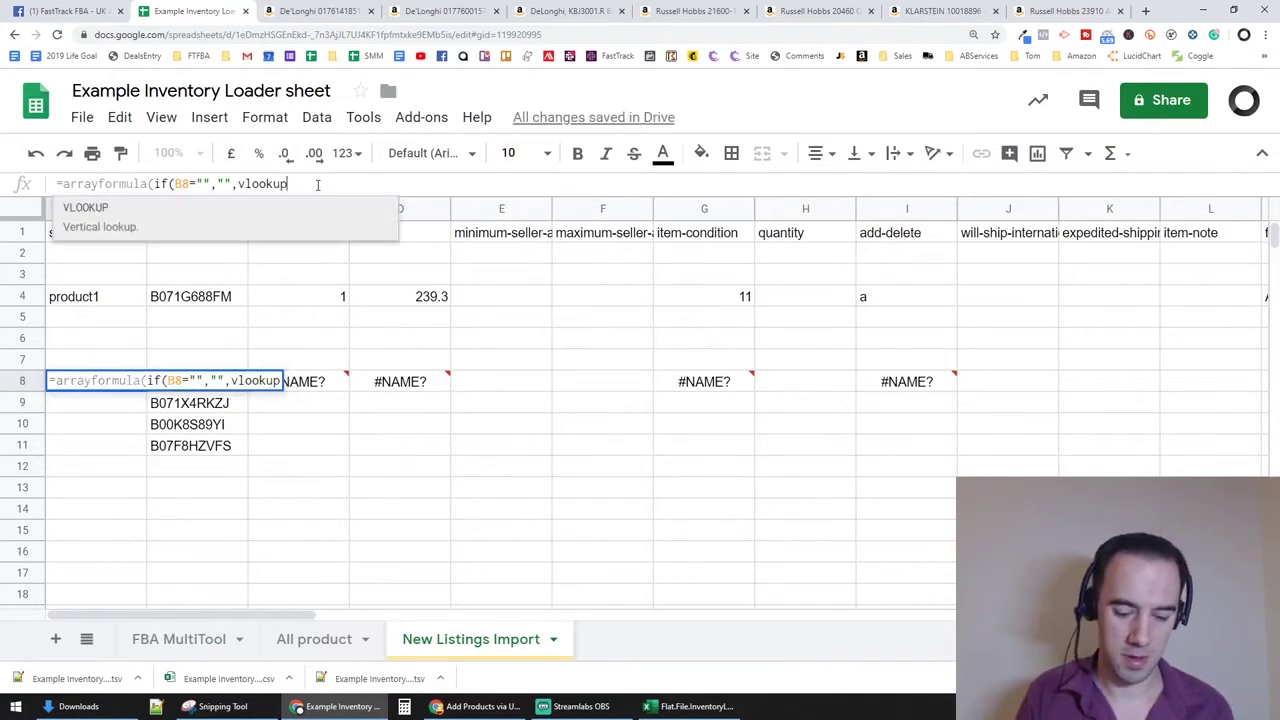
pyautogui.write('(')
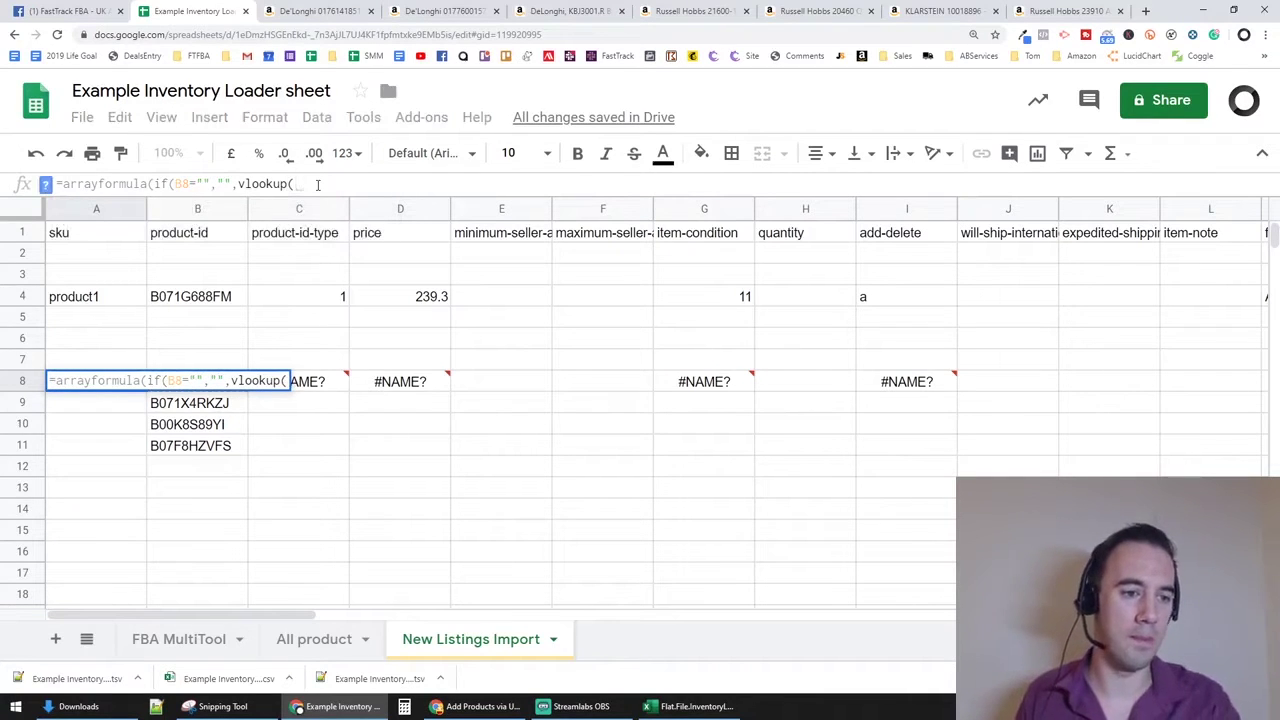
pyautogui.write('b8')
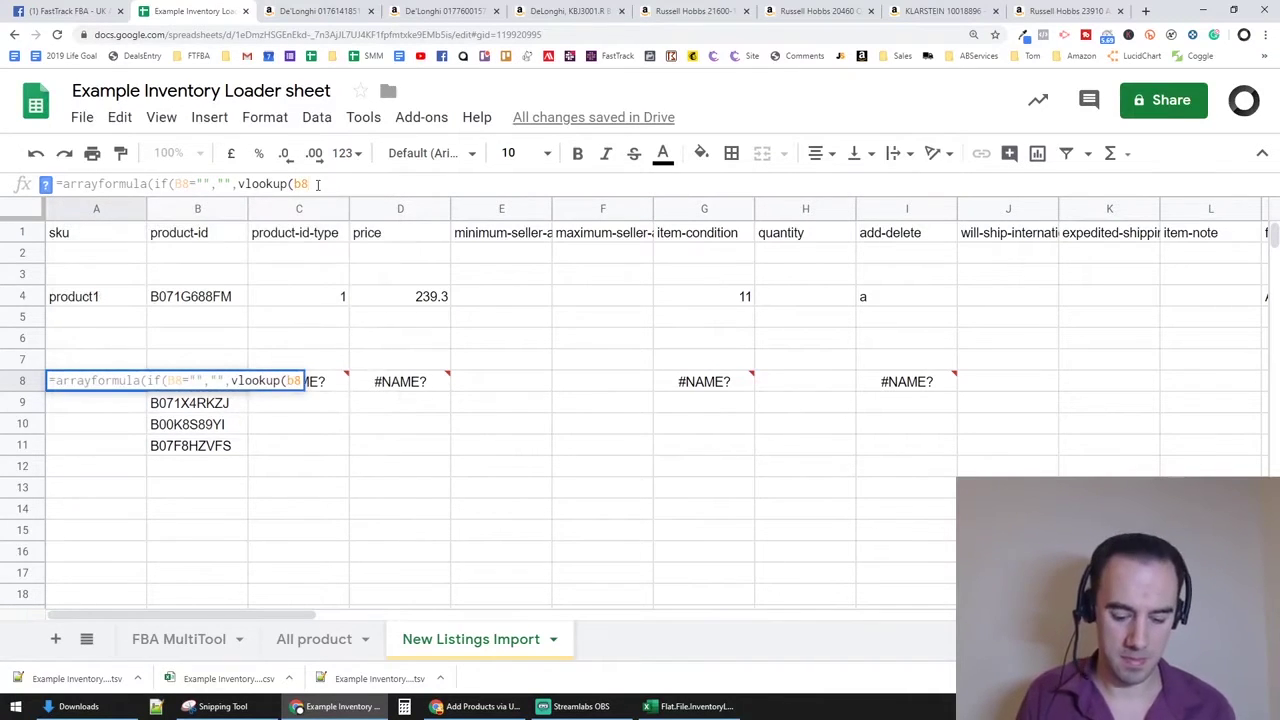
pyautogui.write(',')
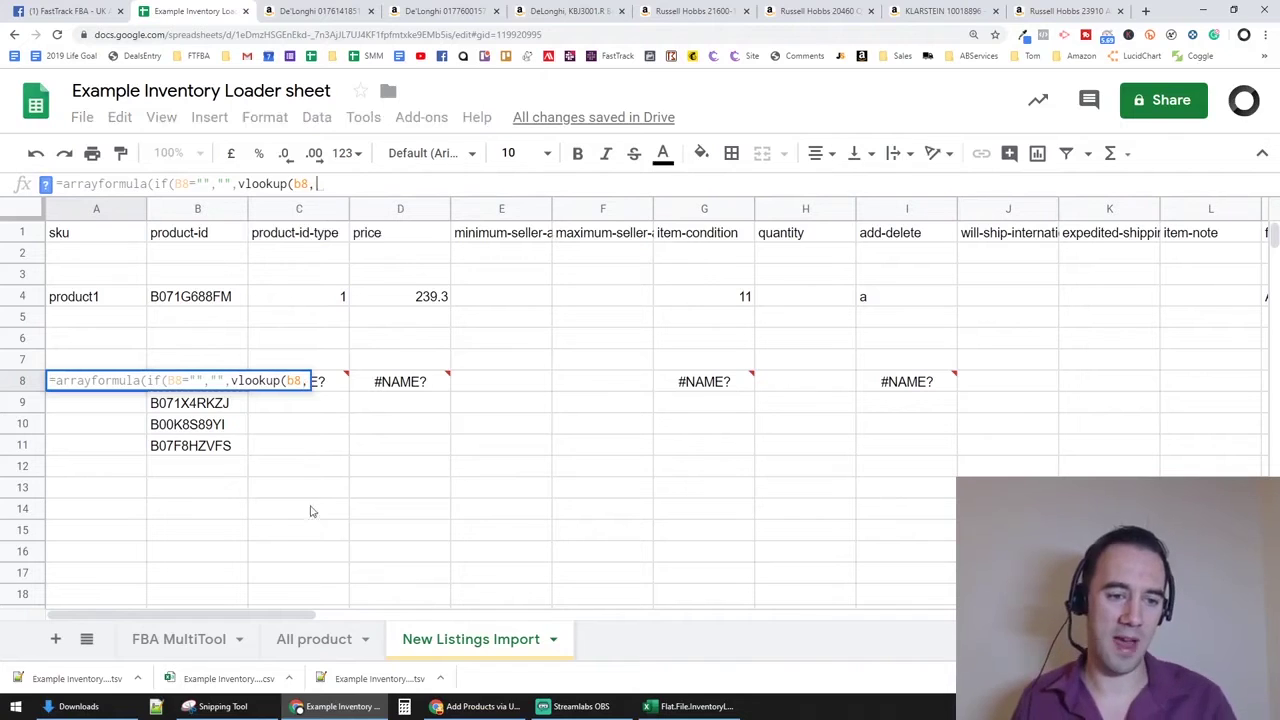
# Set the VLOOKUP range to 'FBA MultiTool'!A2:S, covering ASIN through SKU without an end row
pyautogui.click(208, 640)
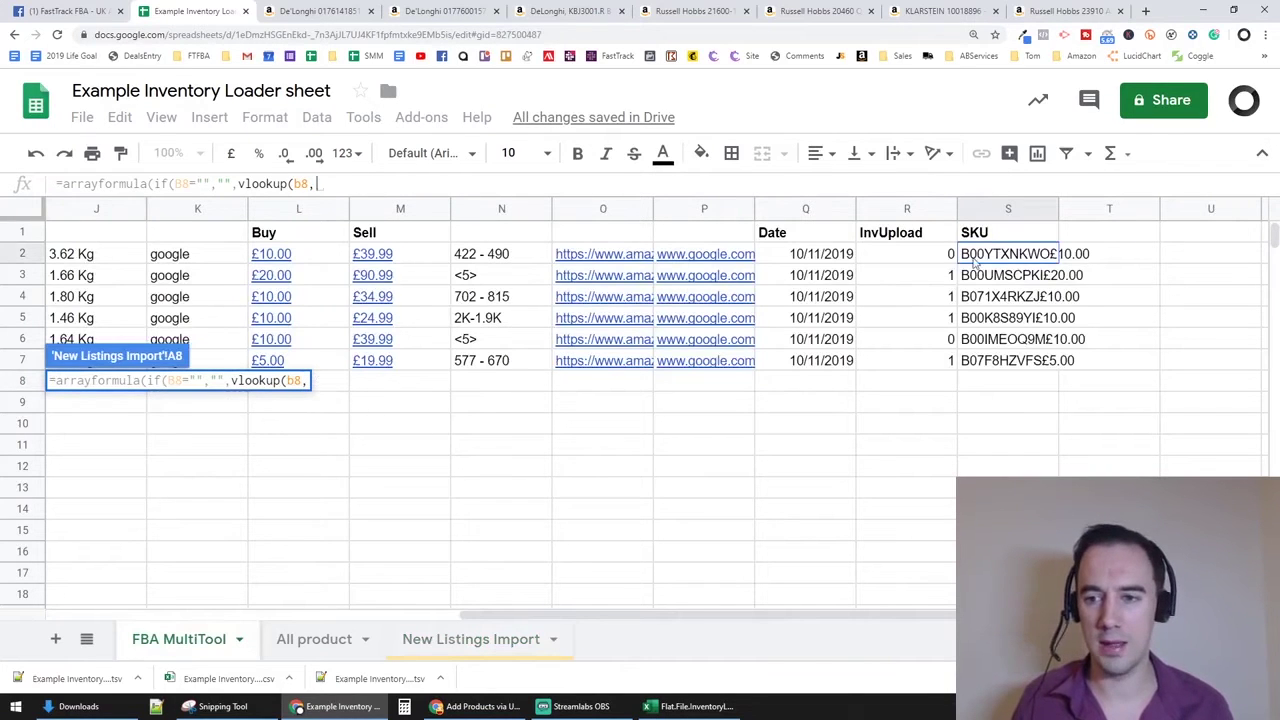
pyautogui.click(112, 262)
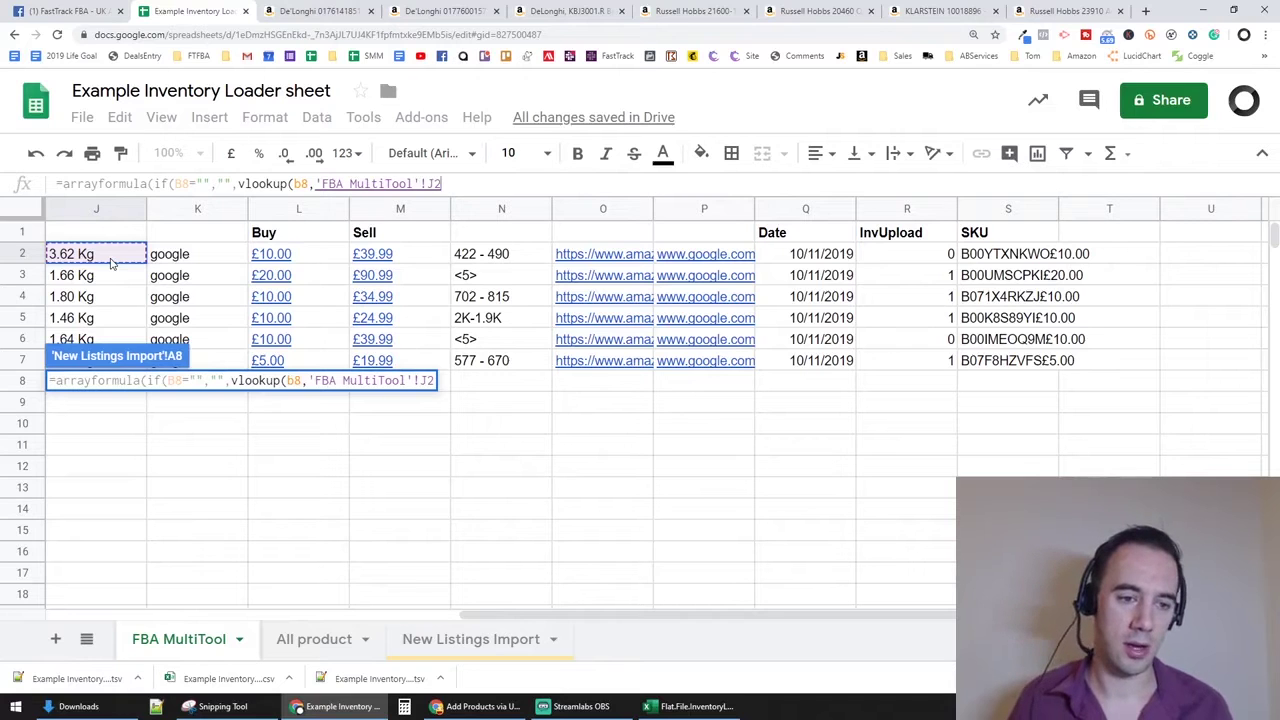
pyautogui.moveTo(500, 614); pyautogui.dragTo(38, 604)
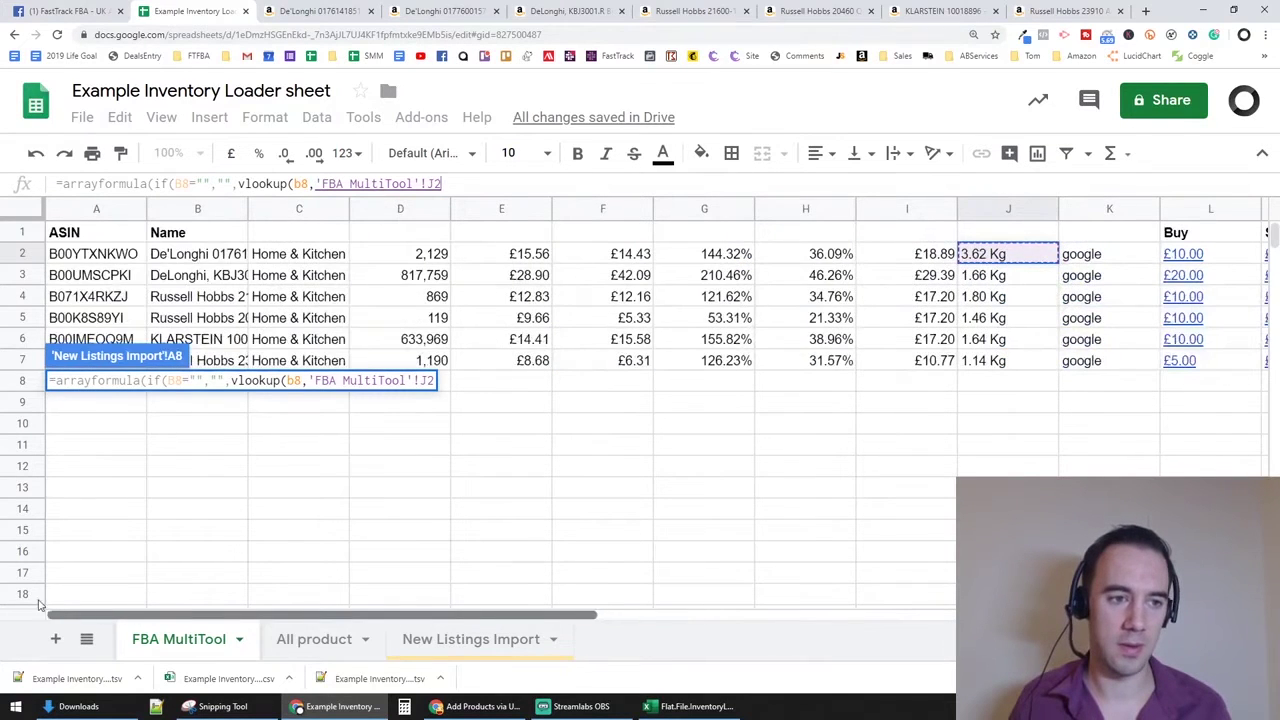
pyautogui.moveTo(65, 252); pyautogui.dragTo(620, 296)
pyautogui.moveTo(981, 338); pyautogui.dragTo(849, 366)
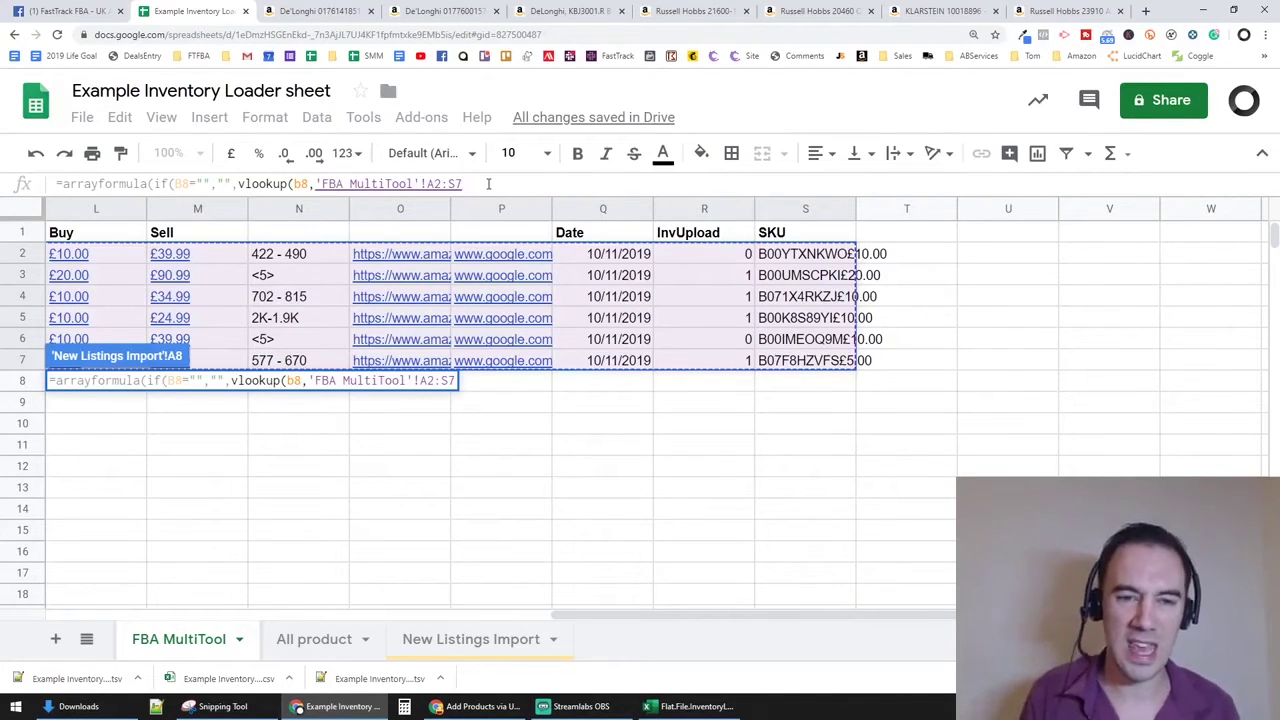
pyautogui.press('BackSpace')
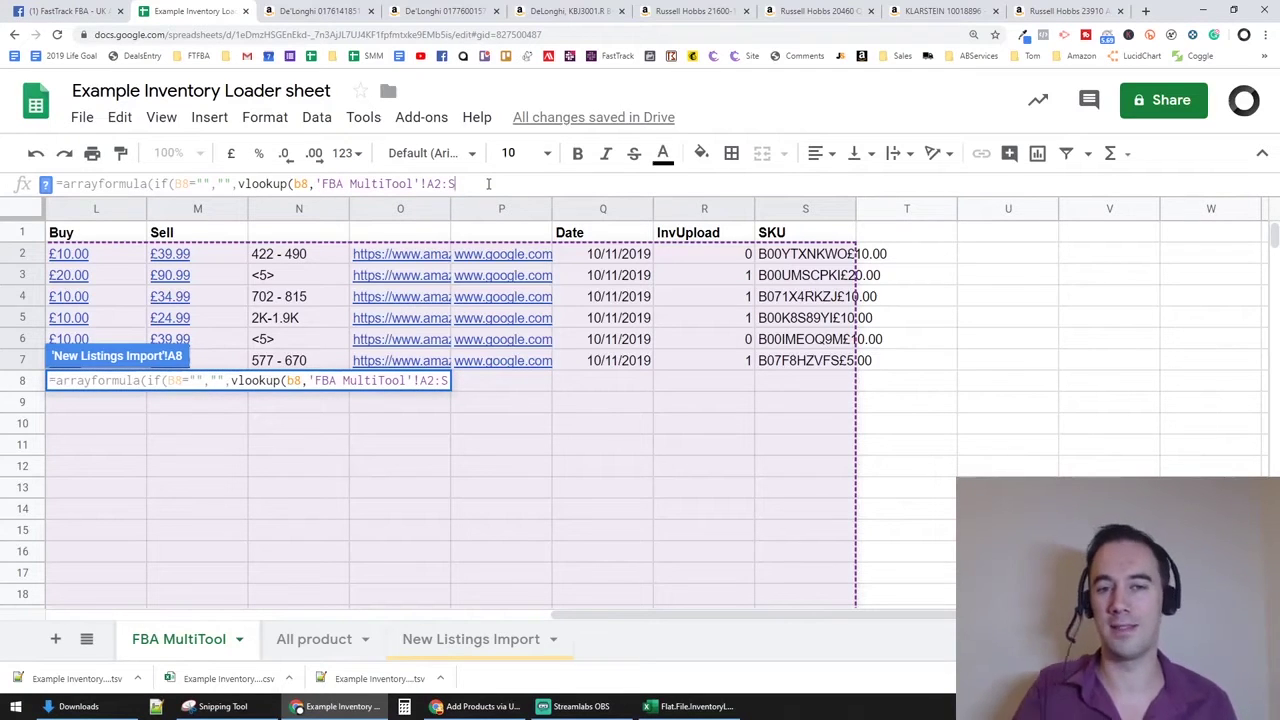
# Set the VLOOKUP column index to 19 for the SKU column and close the formula's brackets
pyautogui.write(',')
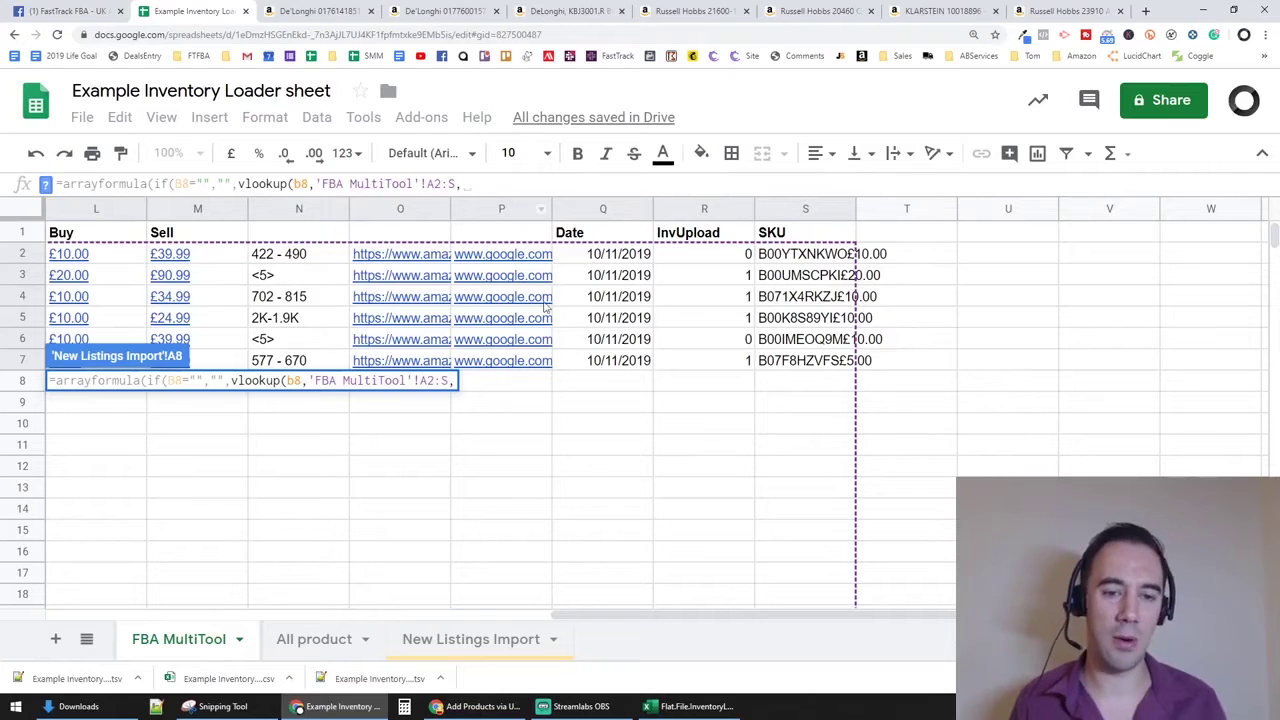
pyautogui.moveTo(631, 614); pyautogui.dragTo(95, 627)
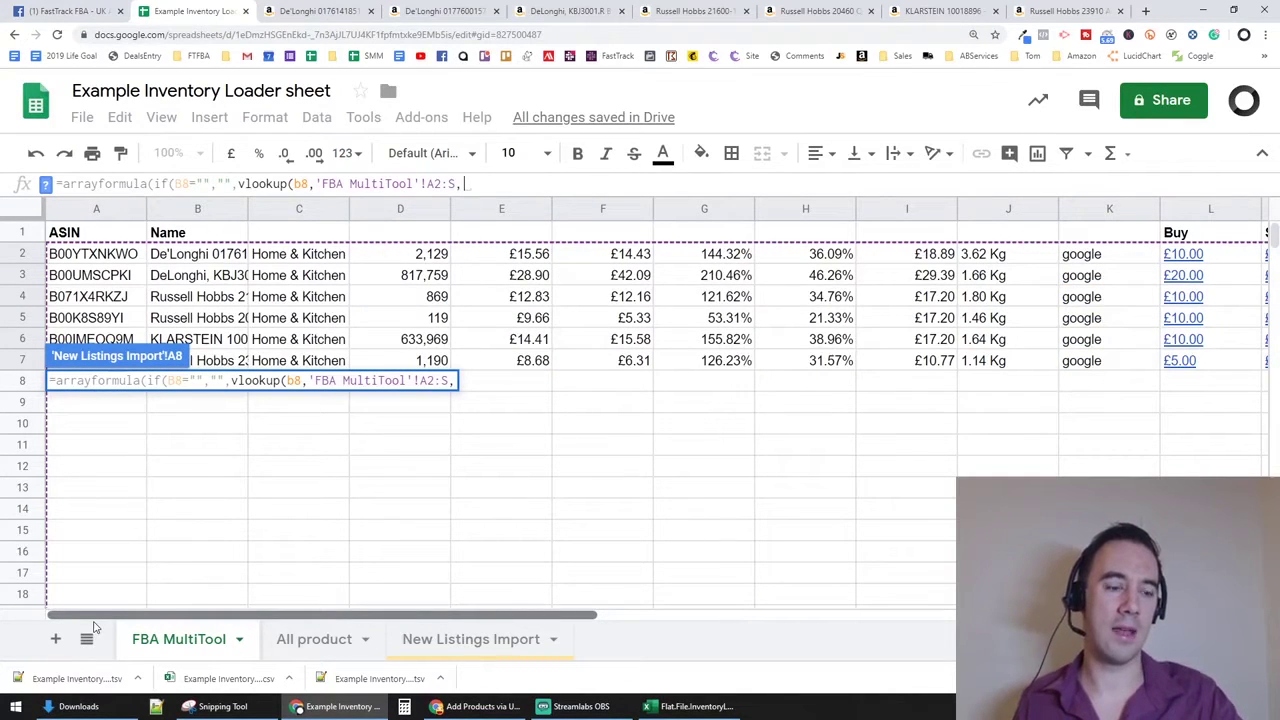
pyautogui.moveTo(95, 627); pyautogui.dragTo(82, 337)
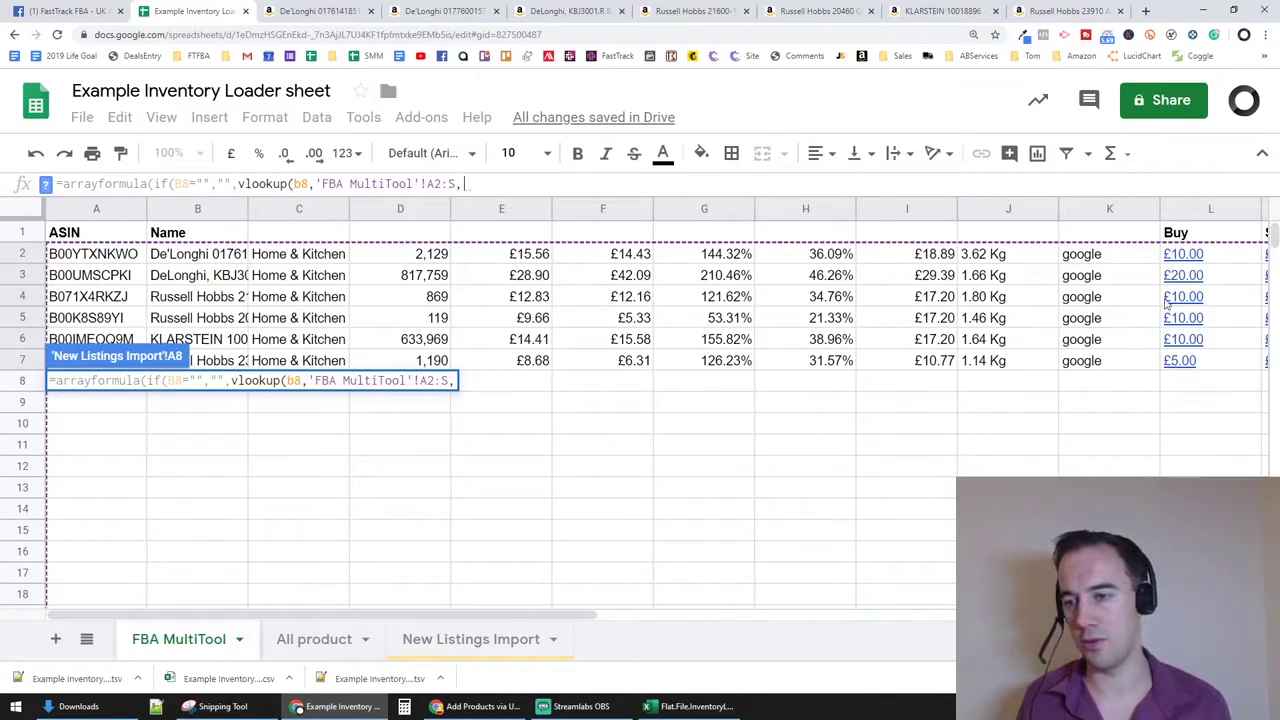
pyautogui.moveTo(464, 615); pyautogui.dragTo(925, 612)
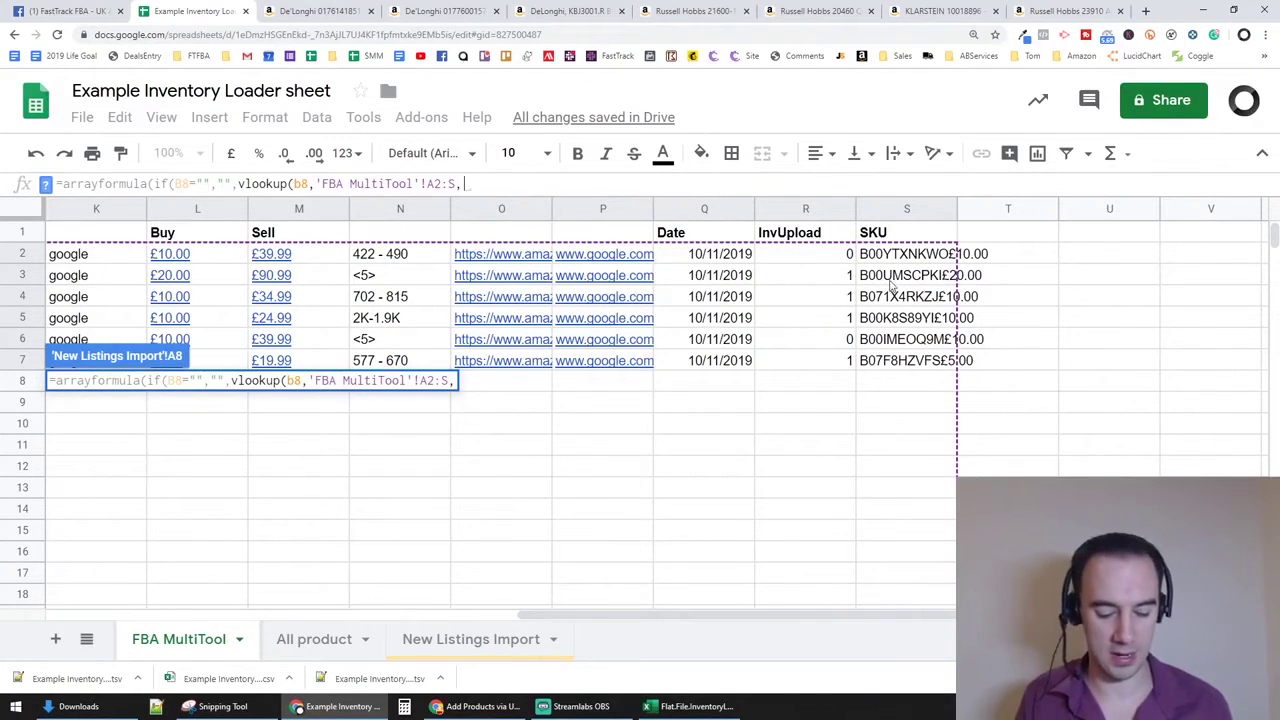
pyautogui.write('19)))')
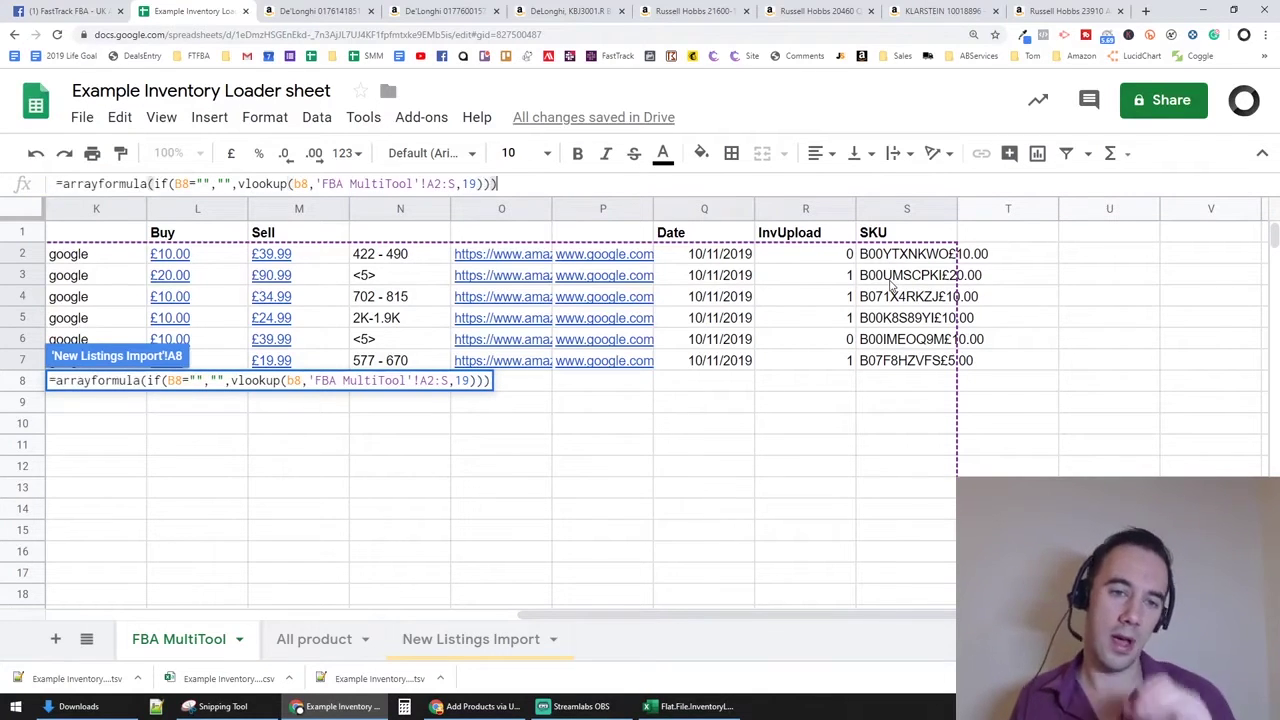
# Extend both B8 references in the formula to the open range B8:B and enter it in A8
pyautogui.click(305, 183)
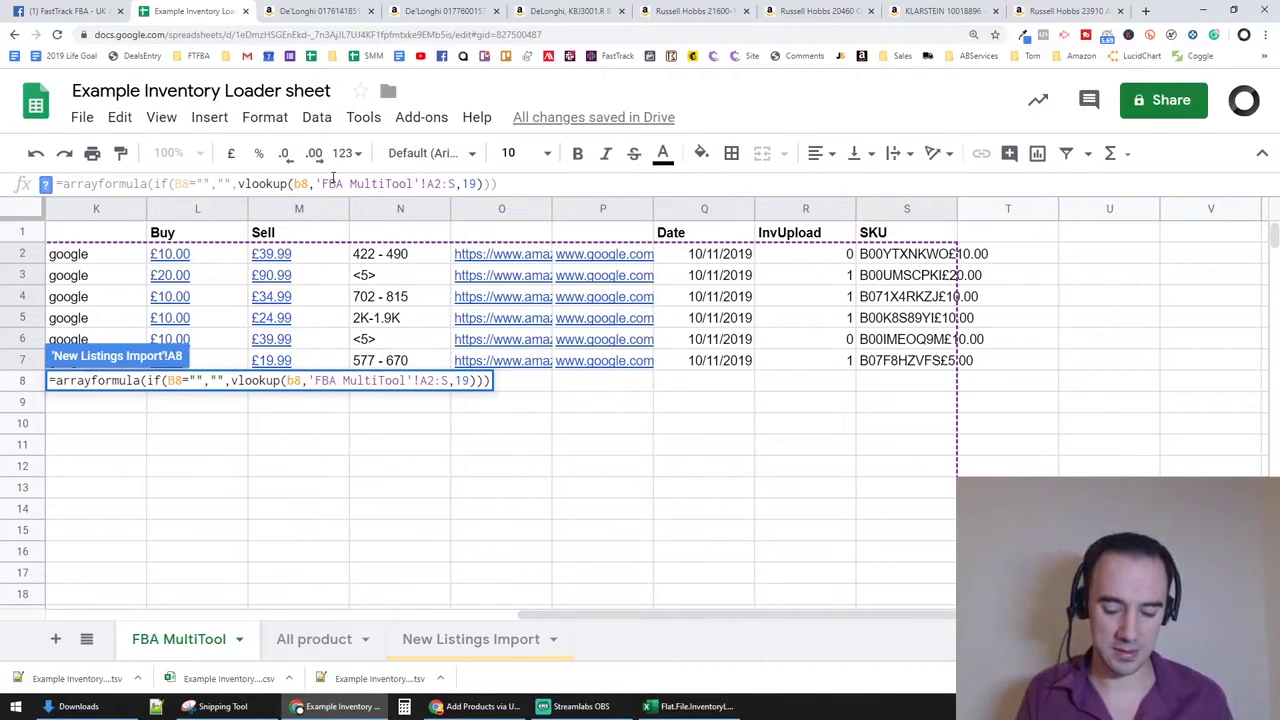
pyautogui.write(':')
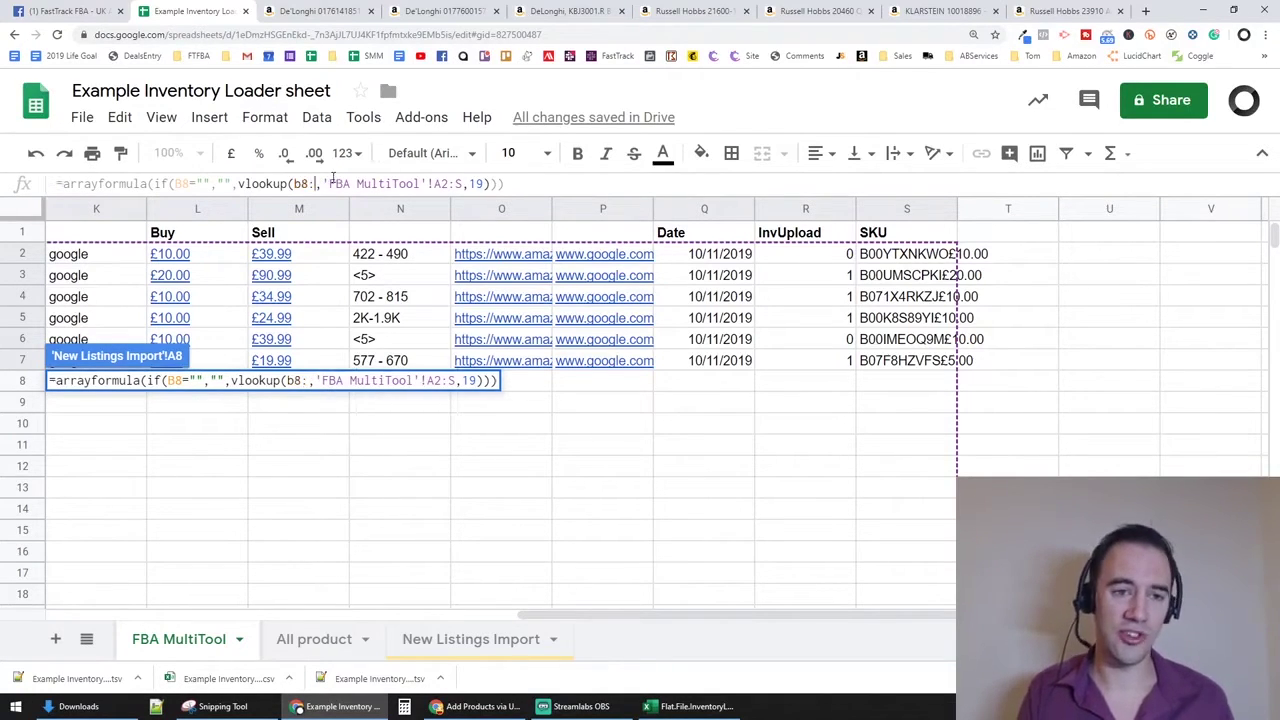
pyautogui.write('b')
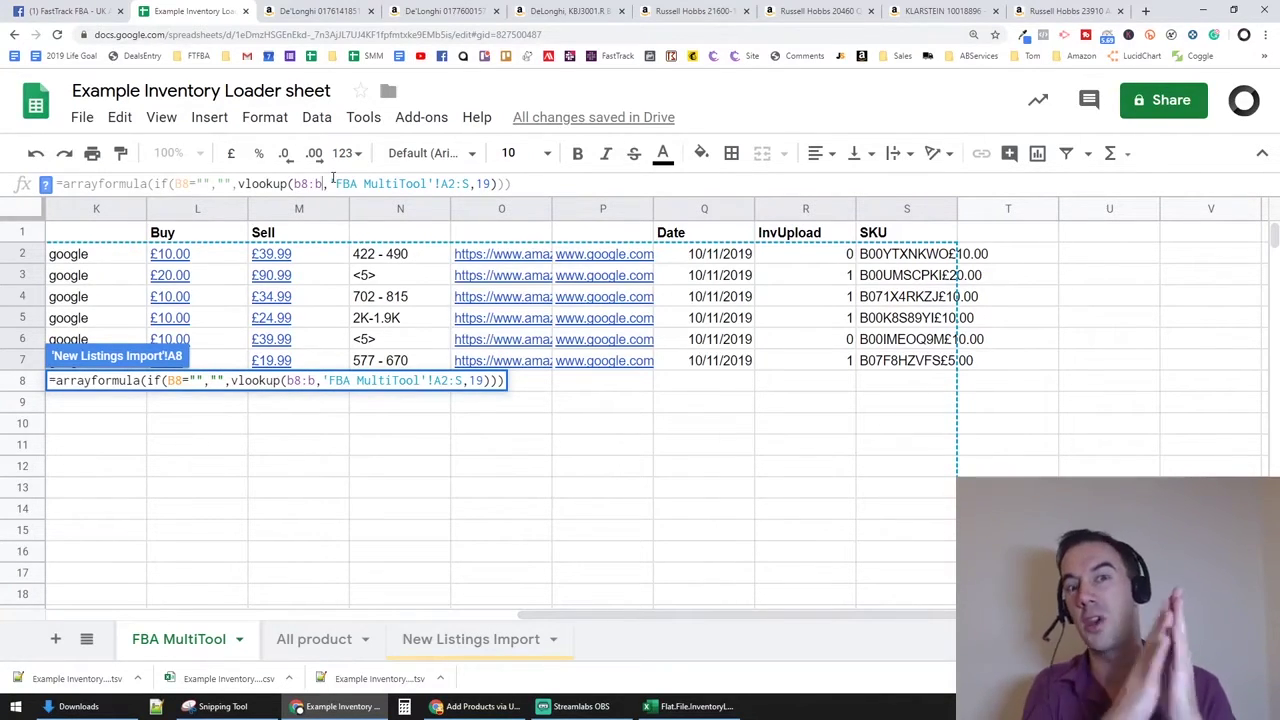
pyautogui.press('Left')
pyautogui.press('Left')
pyautogui.press('Left')
pyautogui.press('Left')
pyautogui.press('Left')
pyautogui.press('Left')
pyautogui.press('Left')
pyautogui.press('Left')
pyautogui.press('Left')
pyautogui.press('Left')
pyautogui.press('Left')
pyautogui.press('Left')
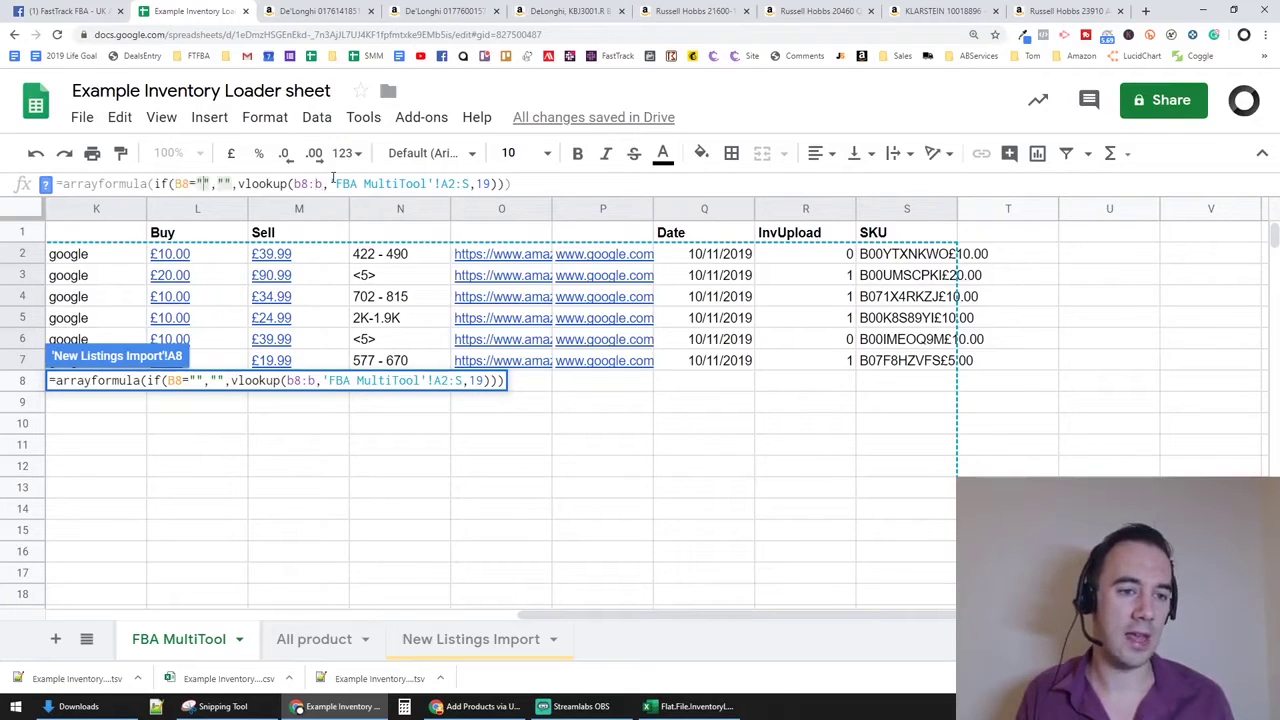
pyautogui.write(':B')
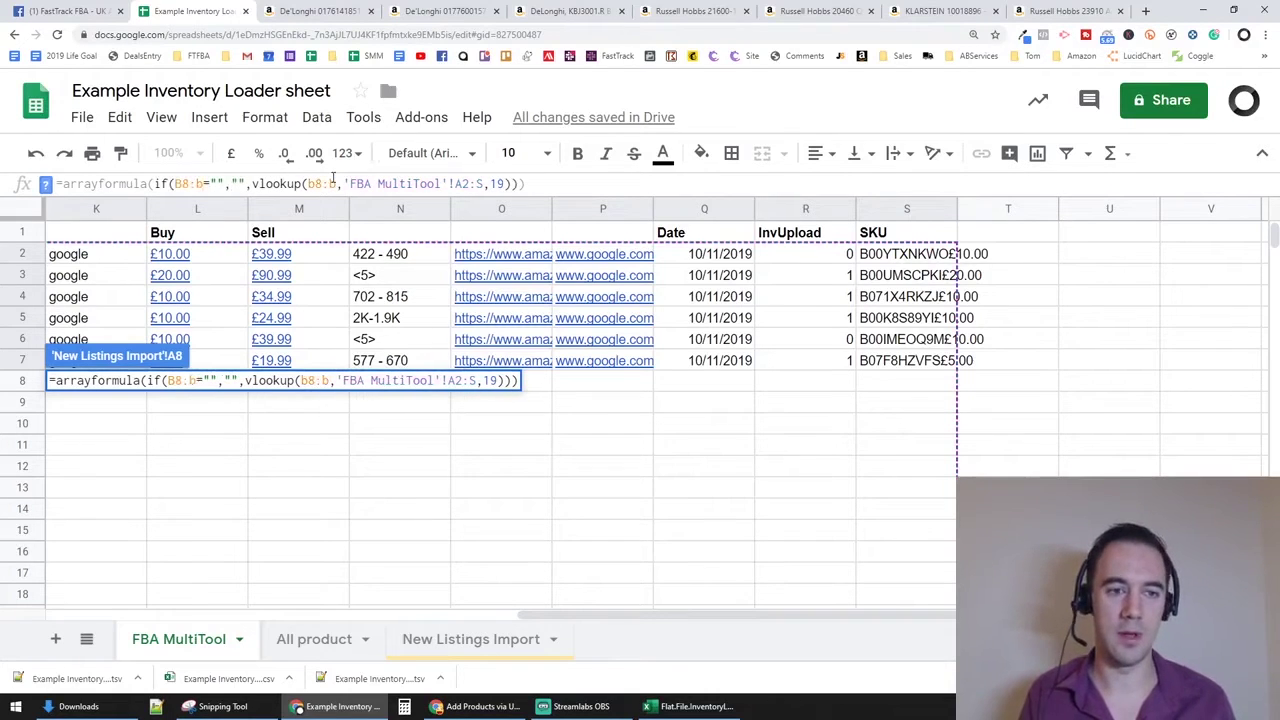
pyautogui.press('Return')
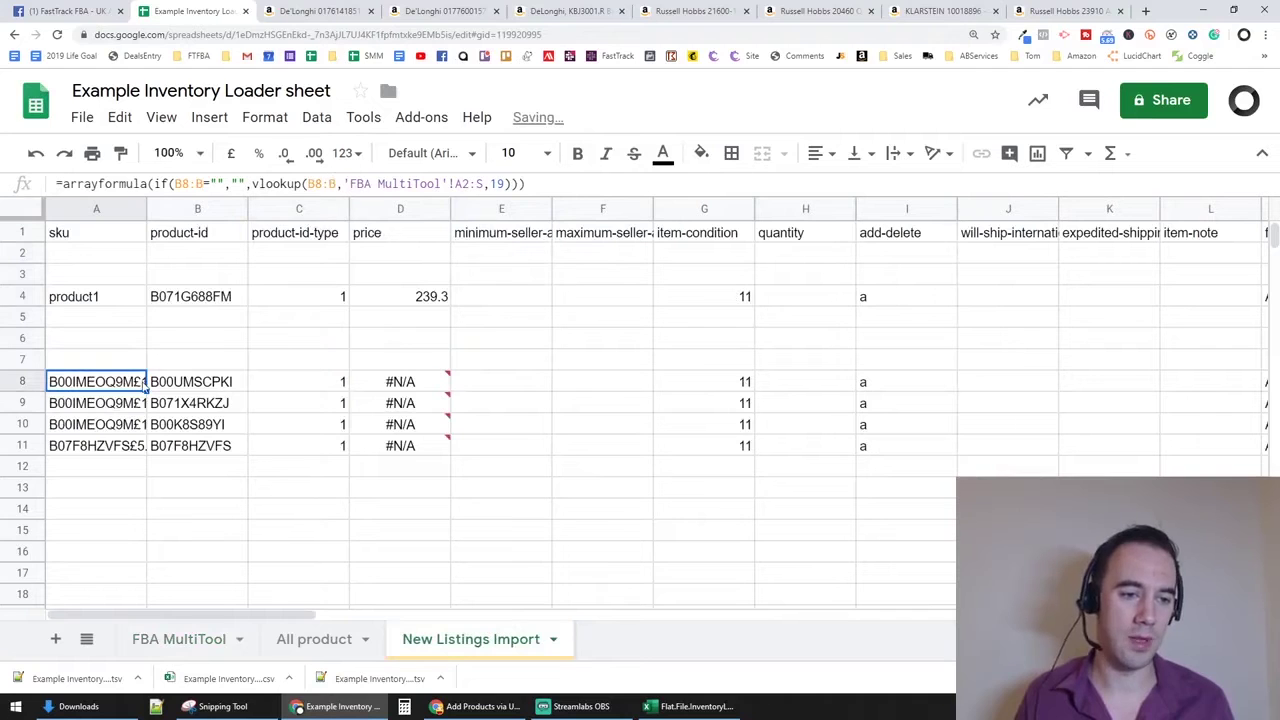
# Widen the sku column to fit the SKUs and review the lookup formula in A8 against the filter formula in B8
pyautogui.moveTo(147, 210); pyautogui.dragTo(197, 210)
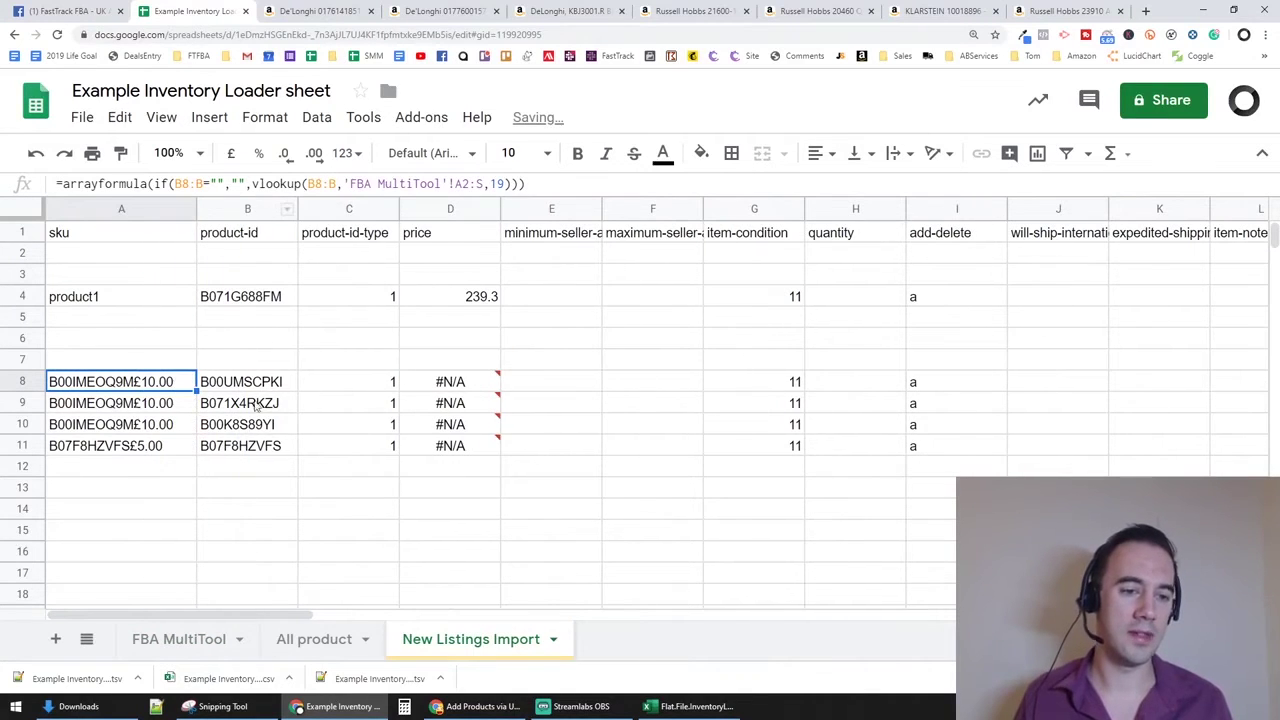
pyautogui.click(250, 389)
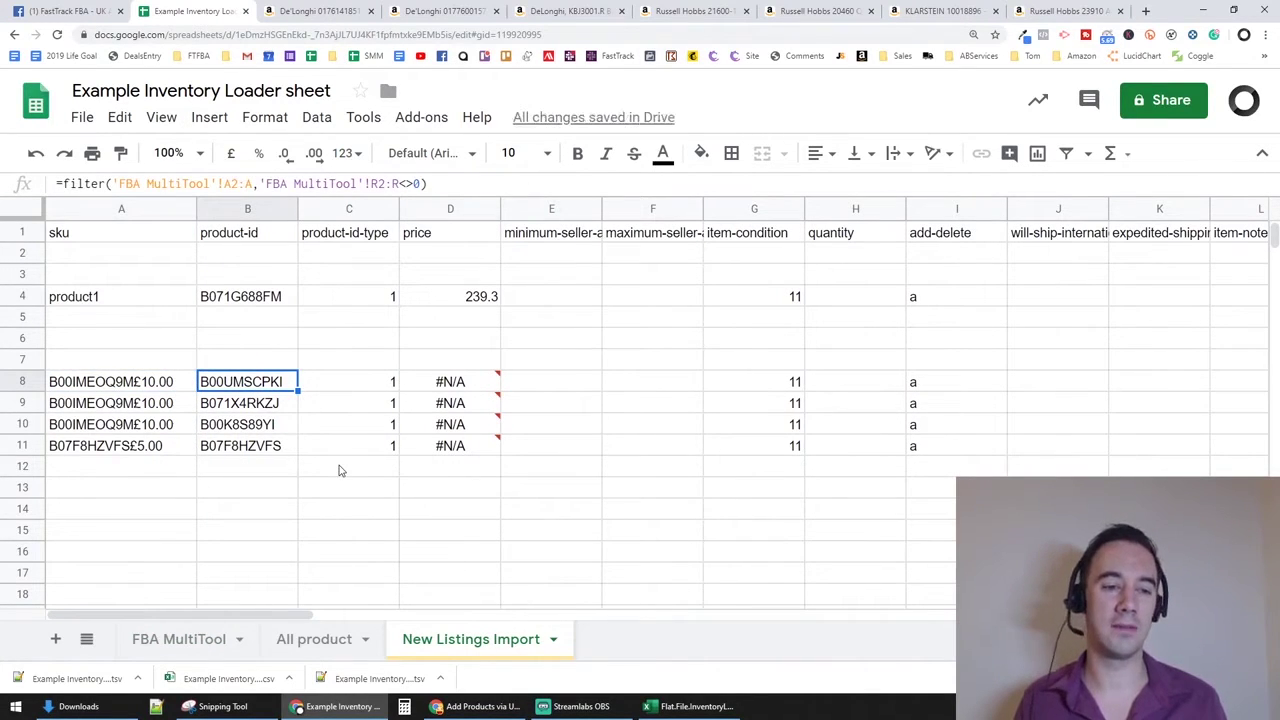
pyautogui.press('Left')
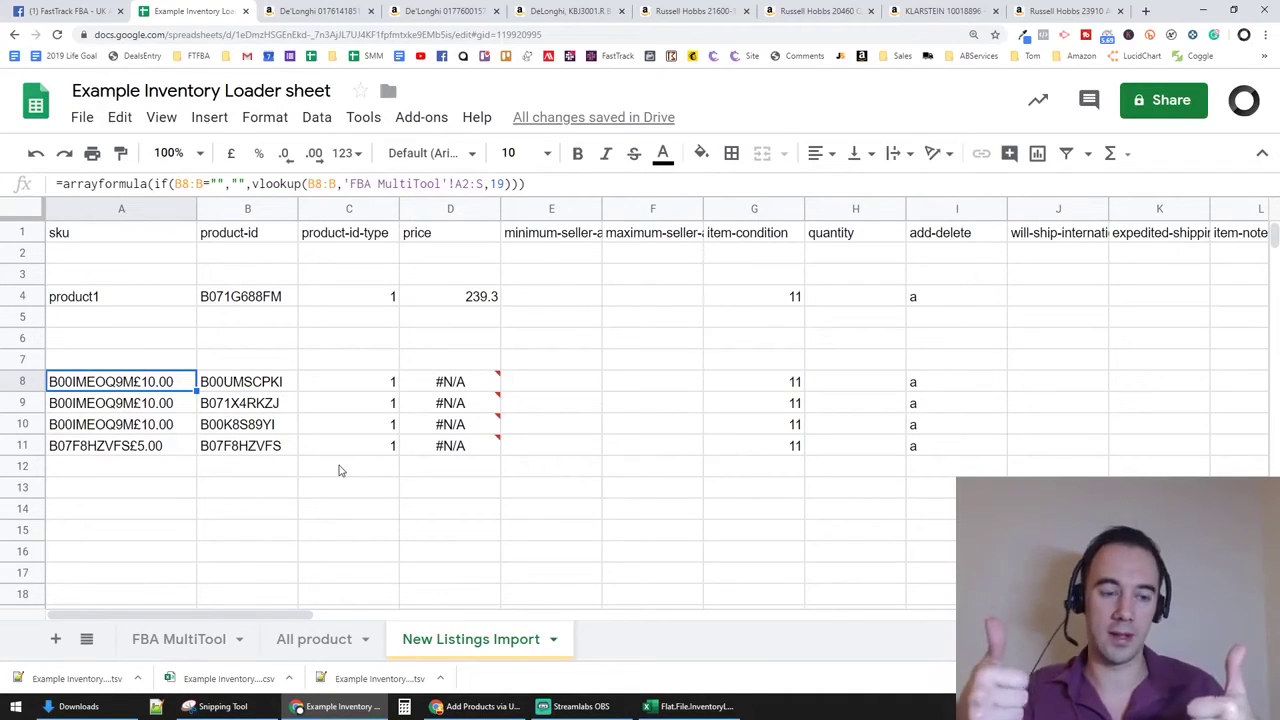
pyautogui.click(250, 390)
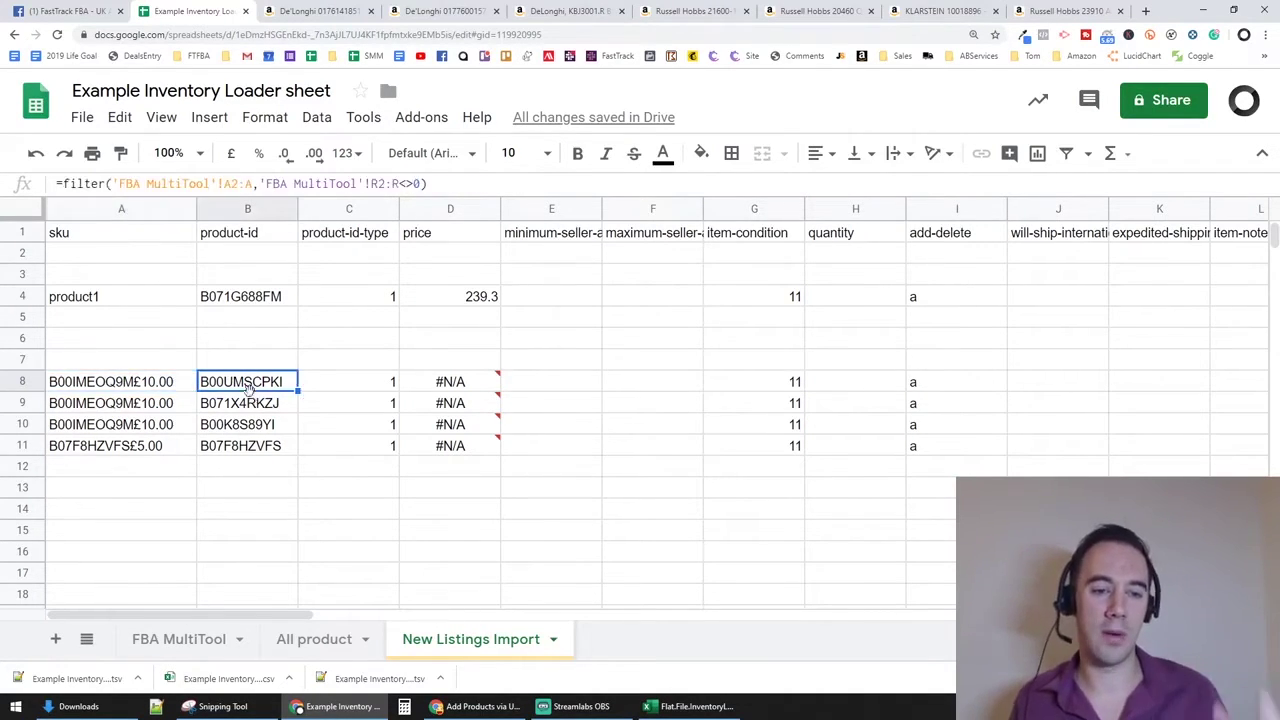
# Fit the sku column's width to its longest SKU in the New Listings Import sheet
pyautogui.moveTo(197, 208); pyautogui.dragTo(170, 209)
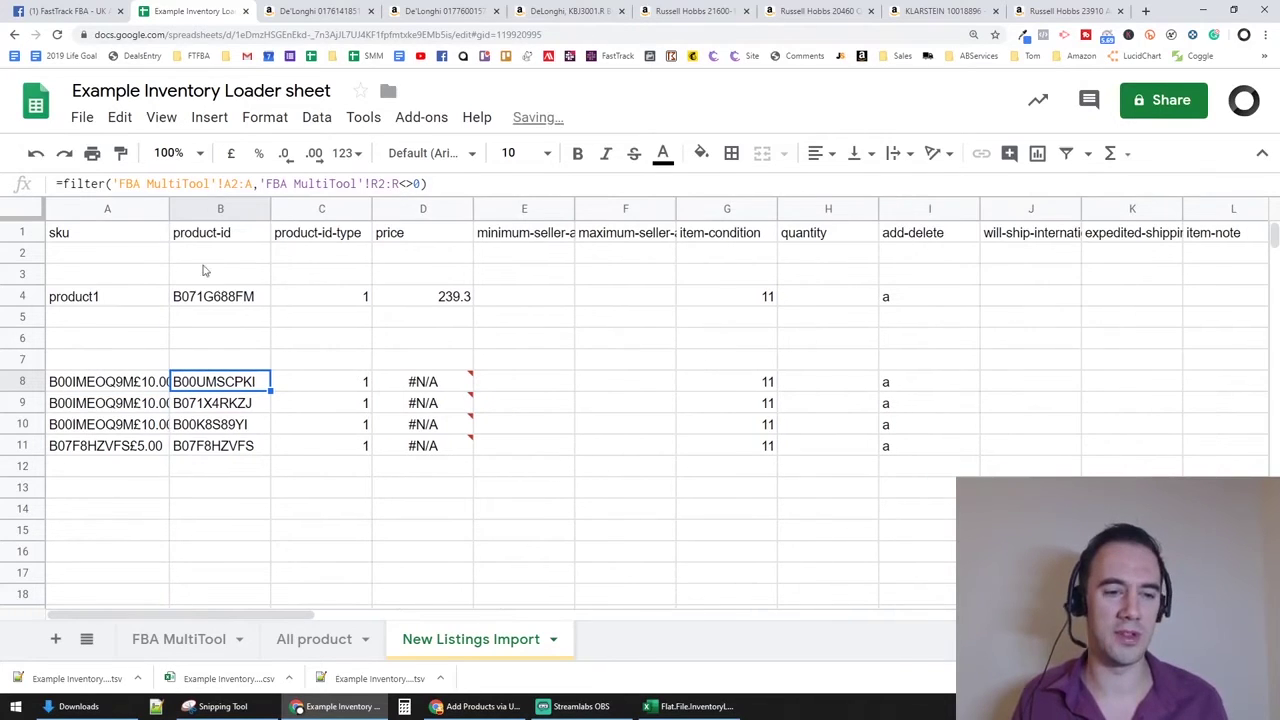
pyautogui.click(165, 208)
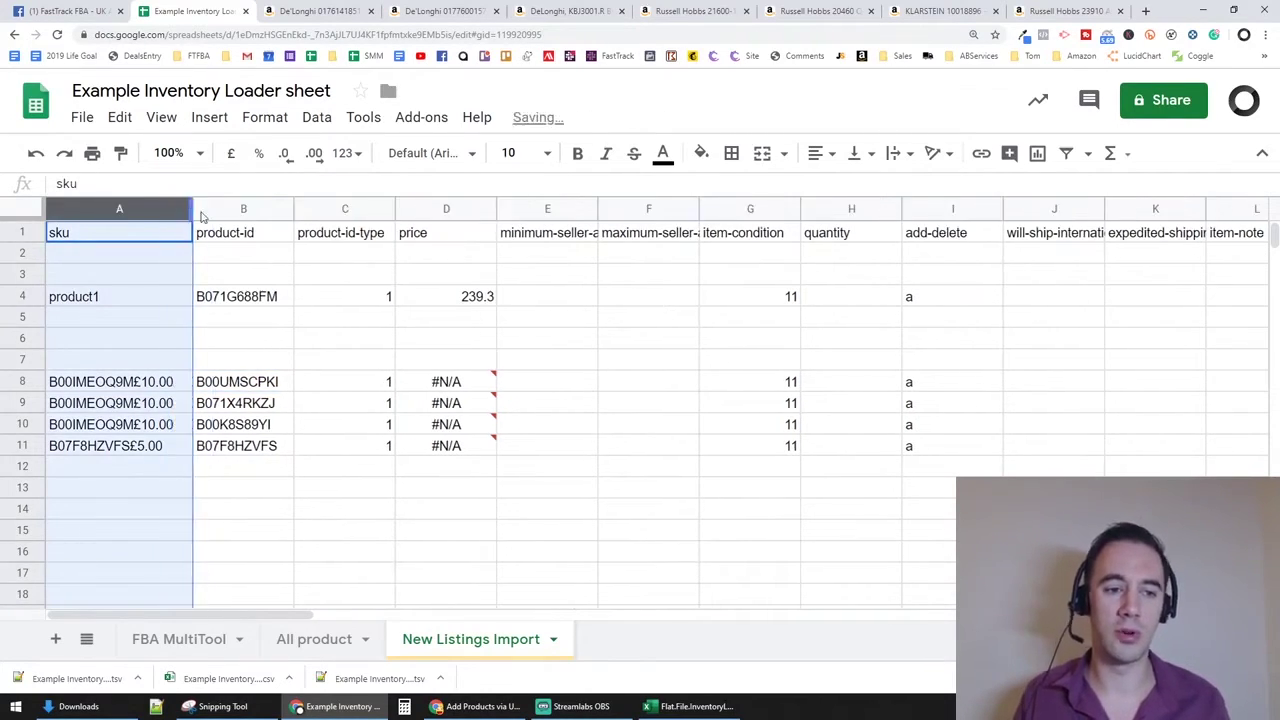
pyautogui.click(324, 366)
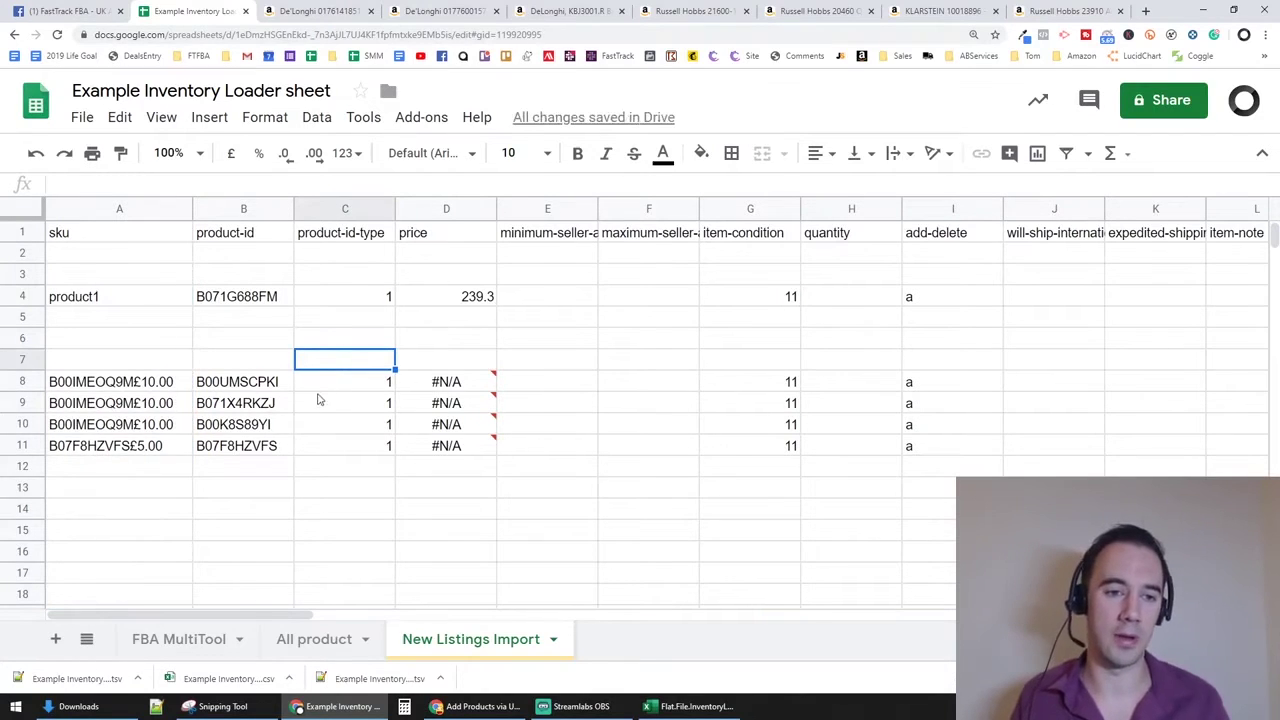
# Clear the old product-id-type array formula from C4
pyautogui.click(349, 242)
pyautogui.click(379, 387)
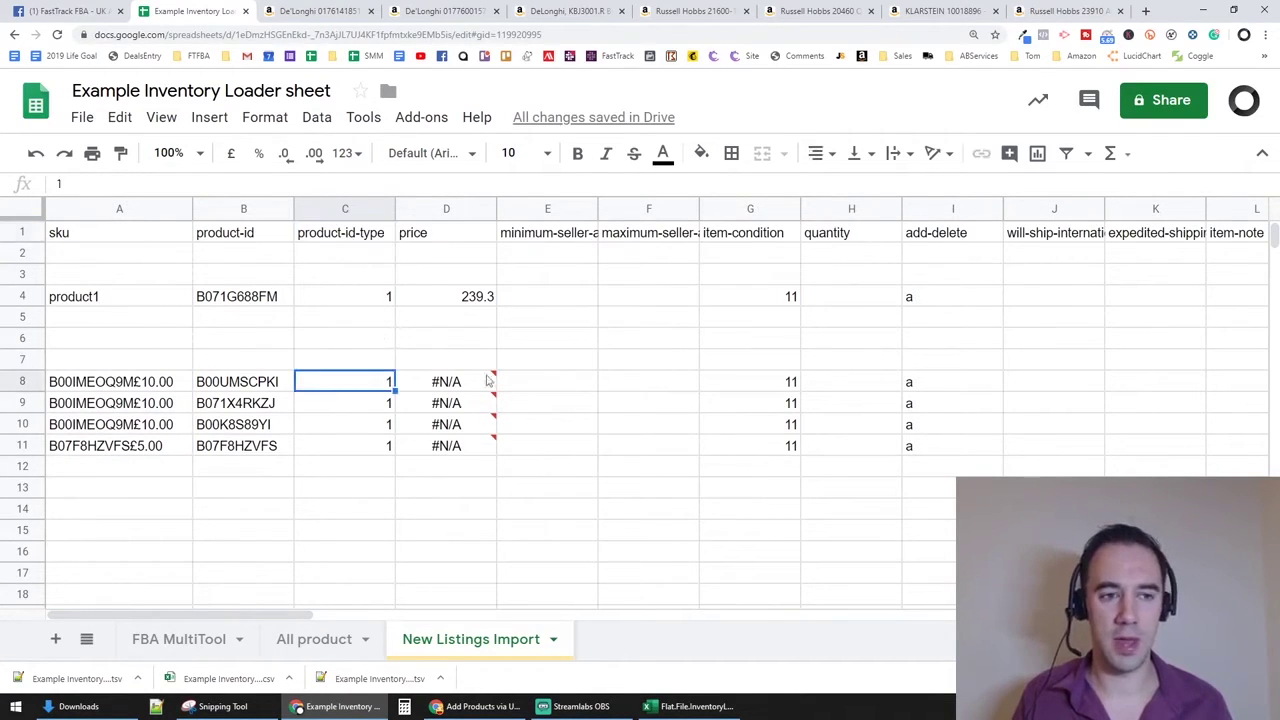
pyautogui.press('Up')
pyautogui.press('Down')
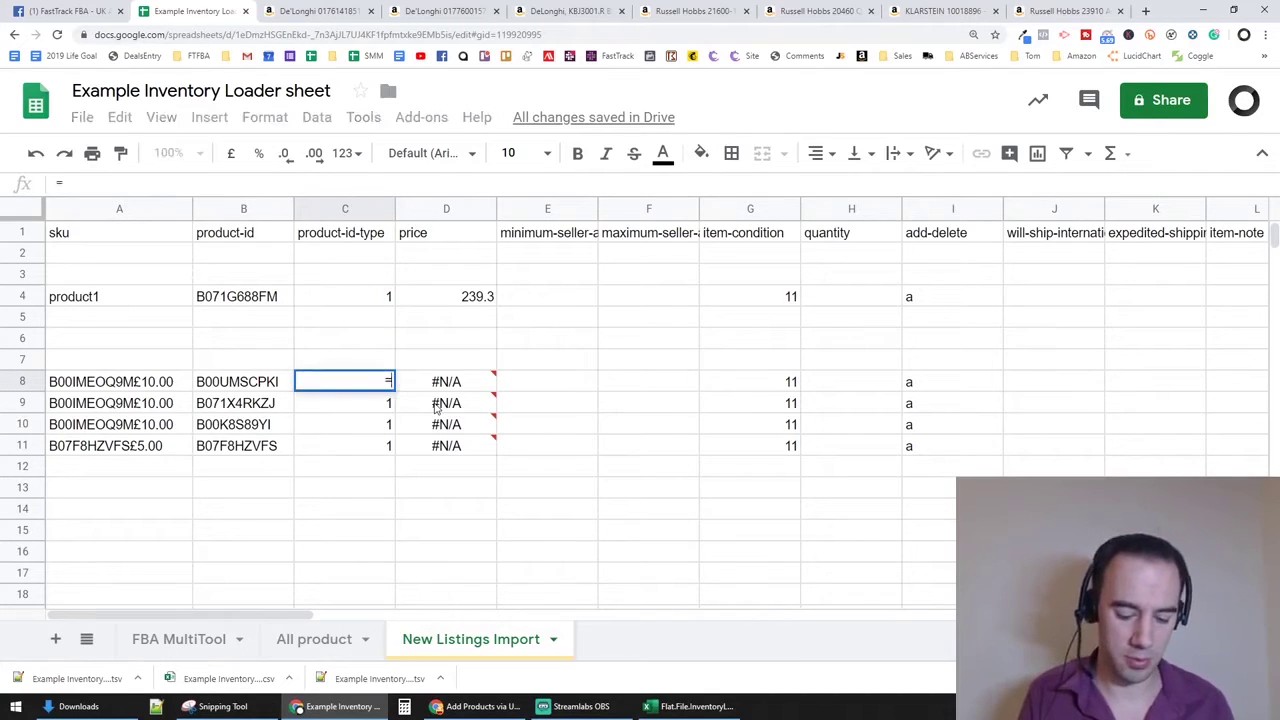
pyautogui.press('Up')
pyautogui.press('Up')
pyautogui.press('Up')
pyautogui.press('Up')
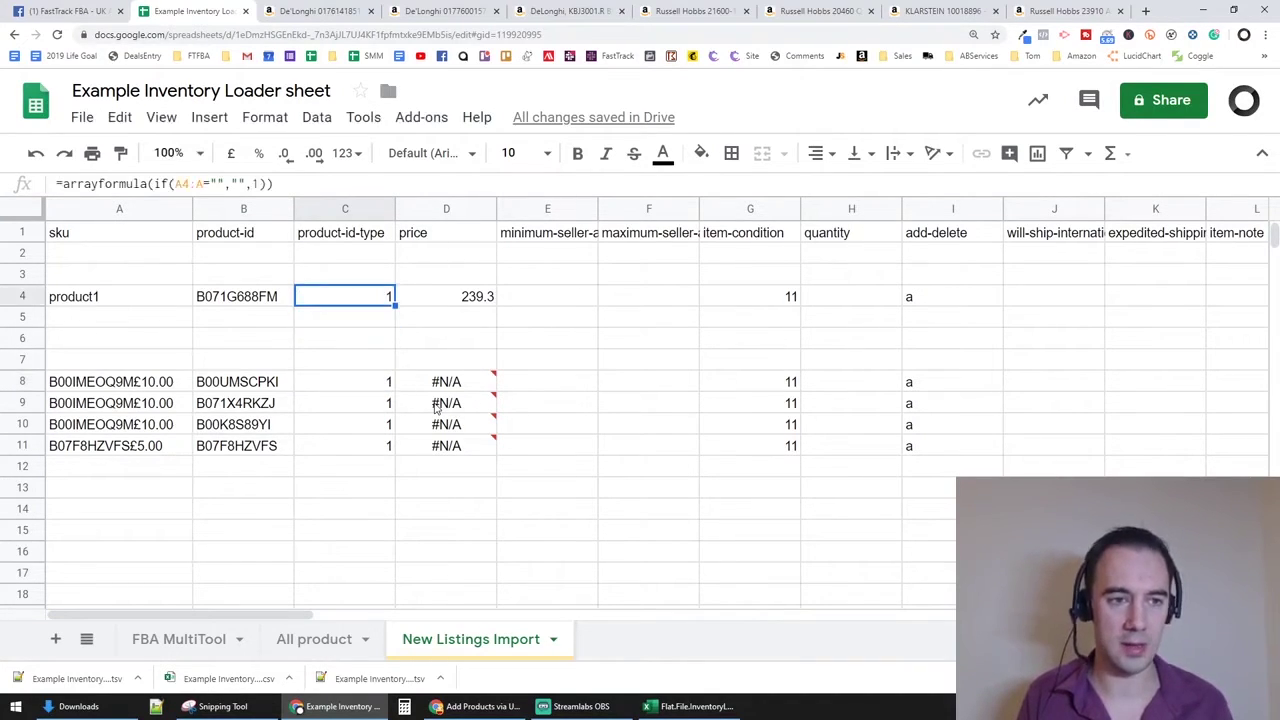
pyautogui.press('Delete')
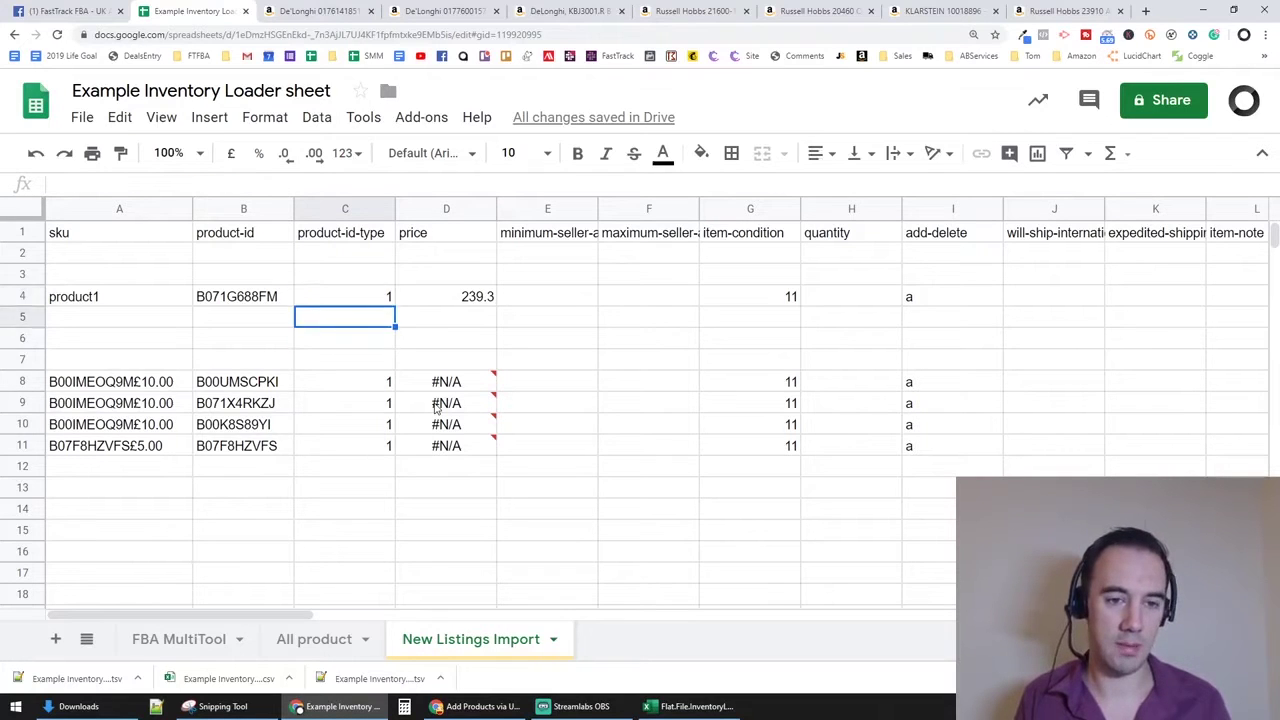
# Begin a formula in C8 with ARRAYFORMULA wrapped around an IF function
pyautogui.press('Down')
pyautogui.press('Down')
pyautogui.press('Down')
pyautogui.press('Down')
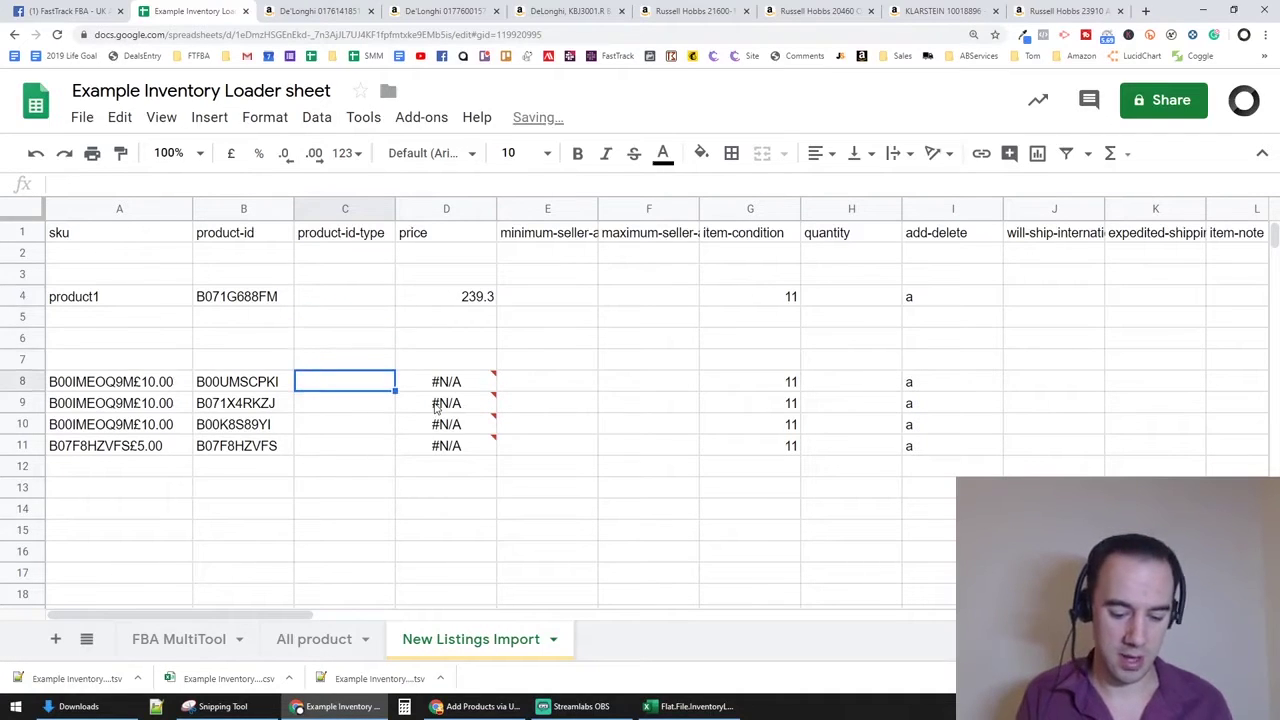
pyautogui.write('=array')
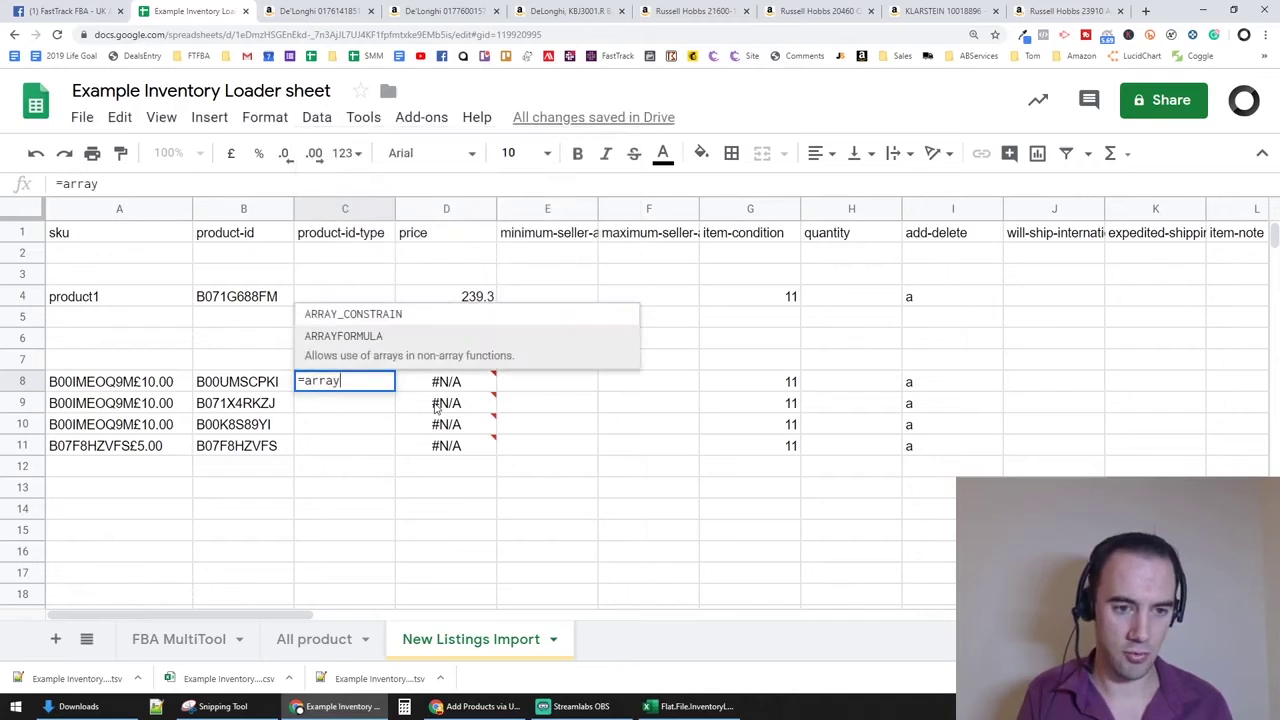
pyautogui.write('forula')
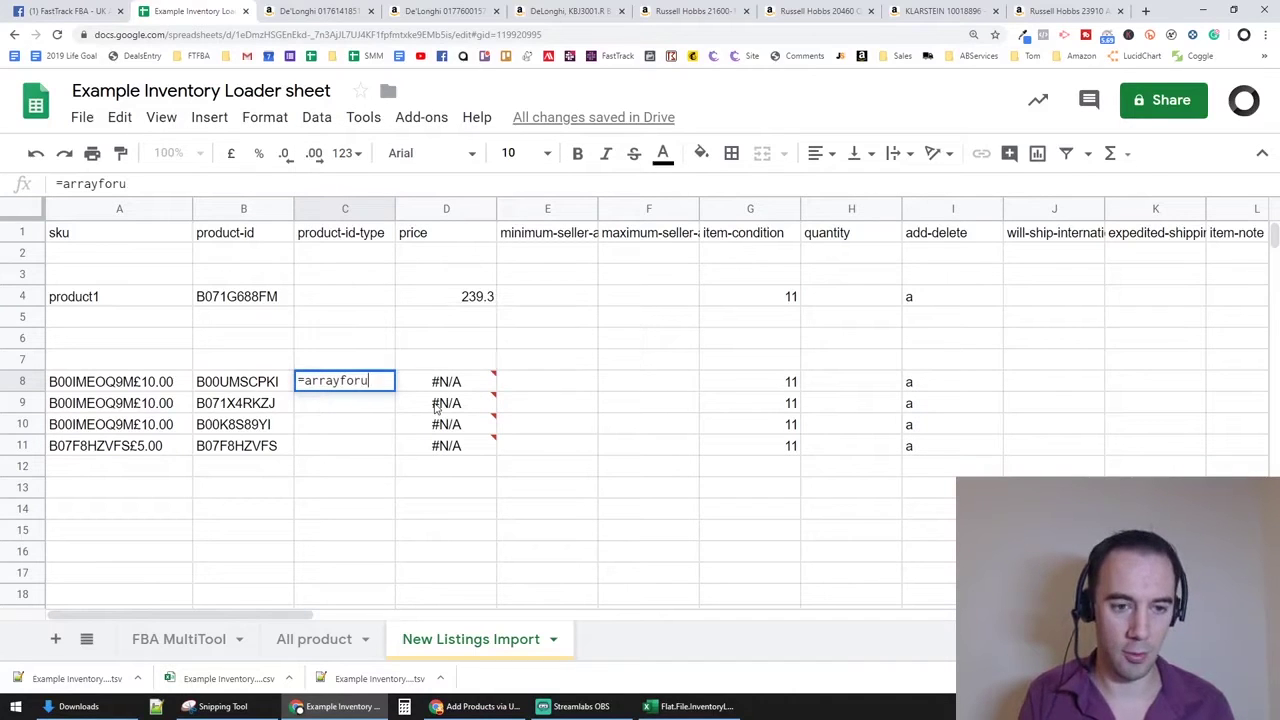
pyautogui.press('BackSpace')
pyautogui.press('BackSpace')
pyautogui.write('mula')
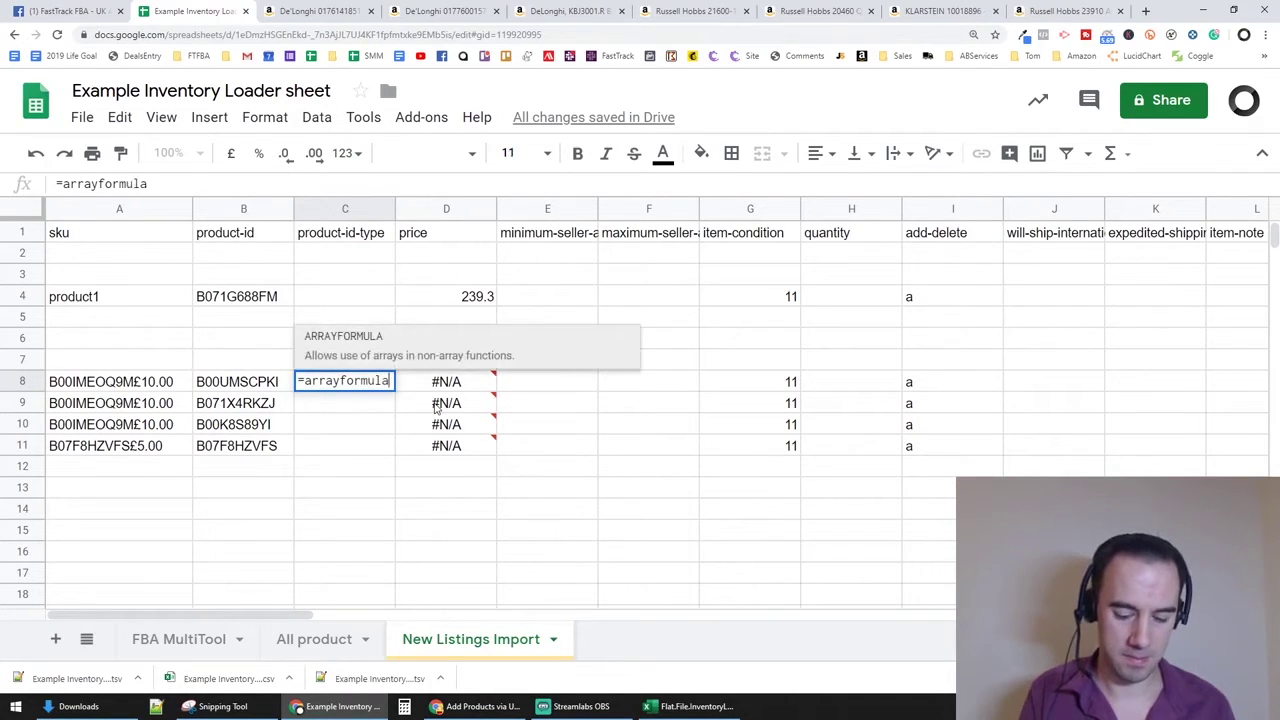
pyautogui.write('(if(')
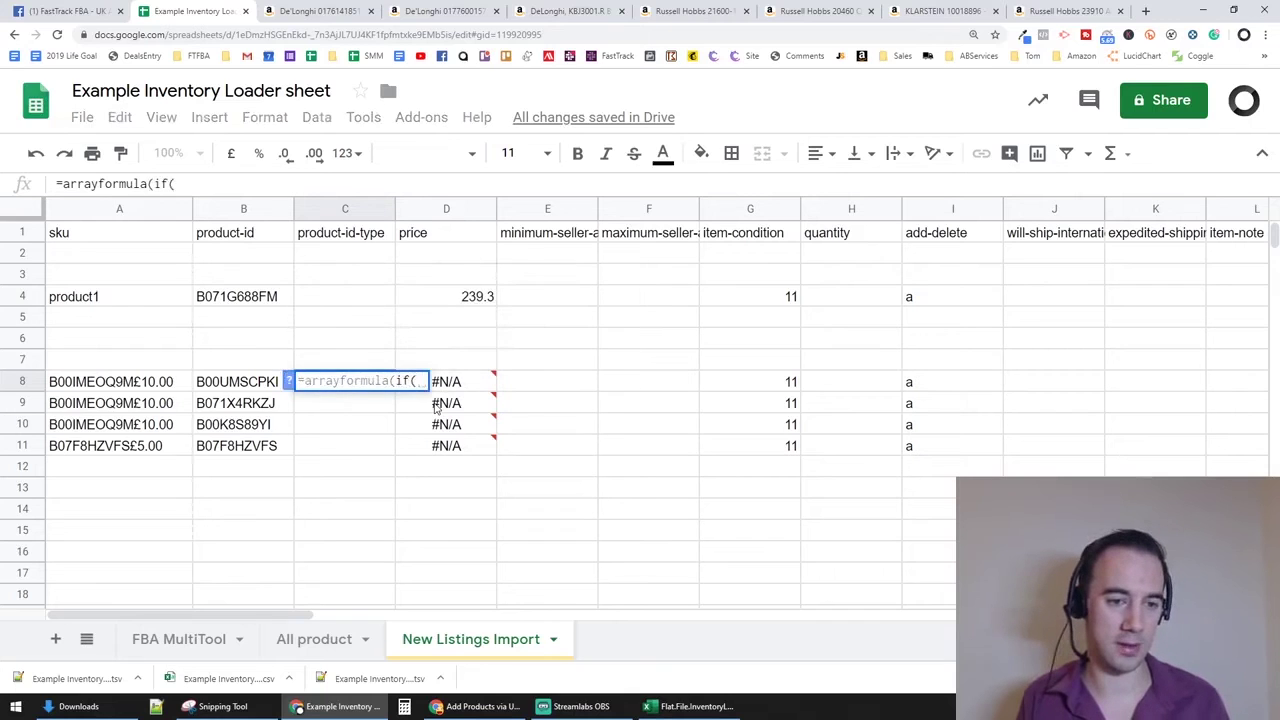
# Make the C8 formula return blank where B8:B is empty and 1 otherwise, and enter it
pyautogui.press('Left')
pyautogui.write(':b="",""')
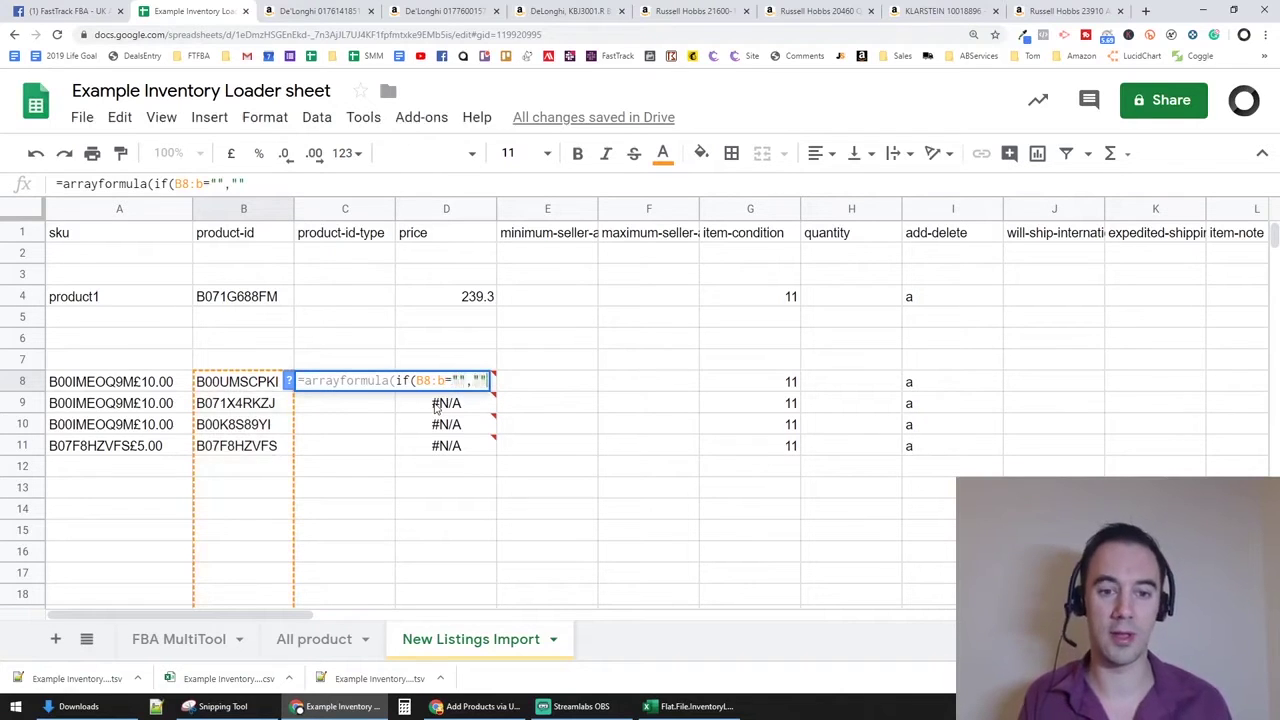
pyautogui.write(',')
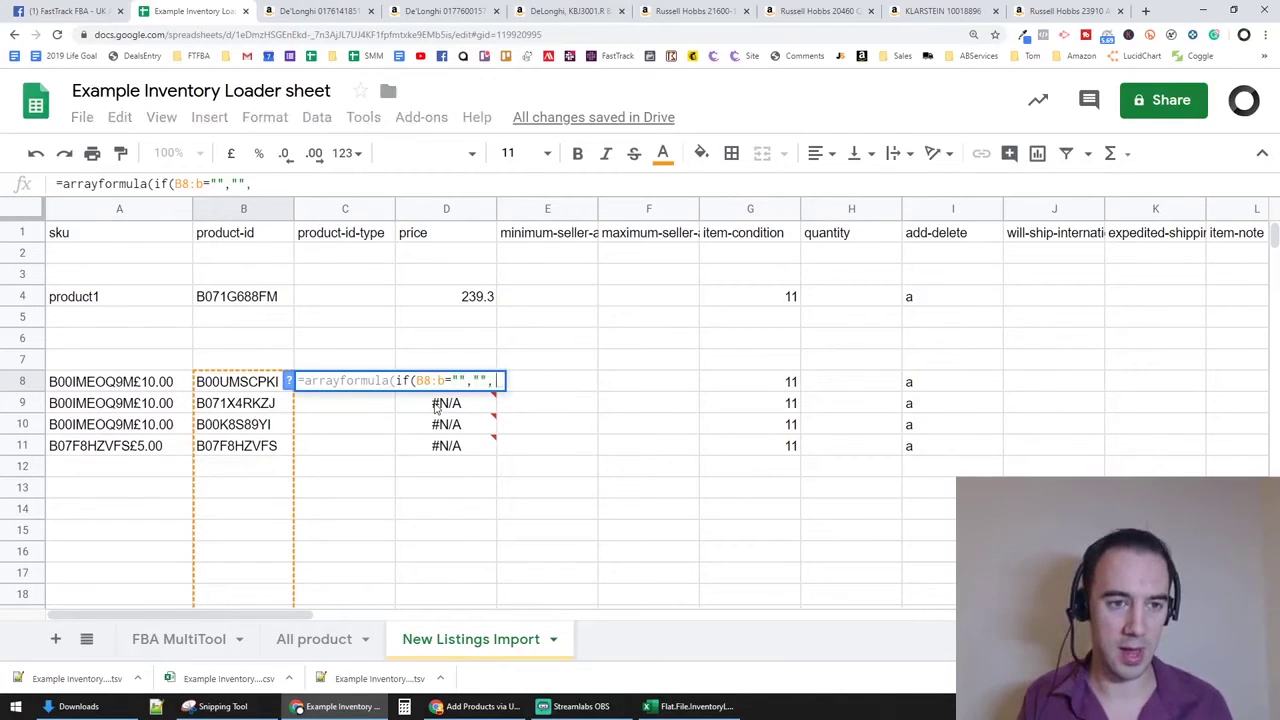
pyautogui.write('1')
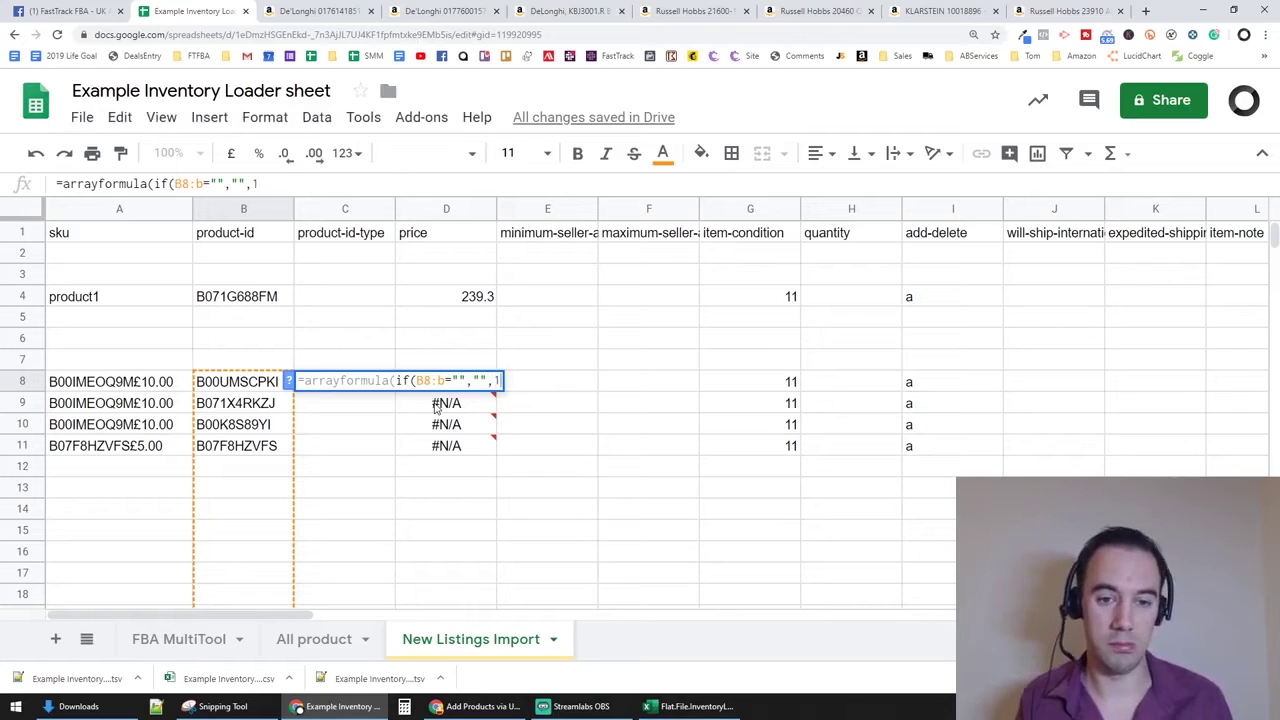
pyautogui.write(')')
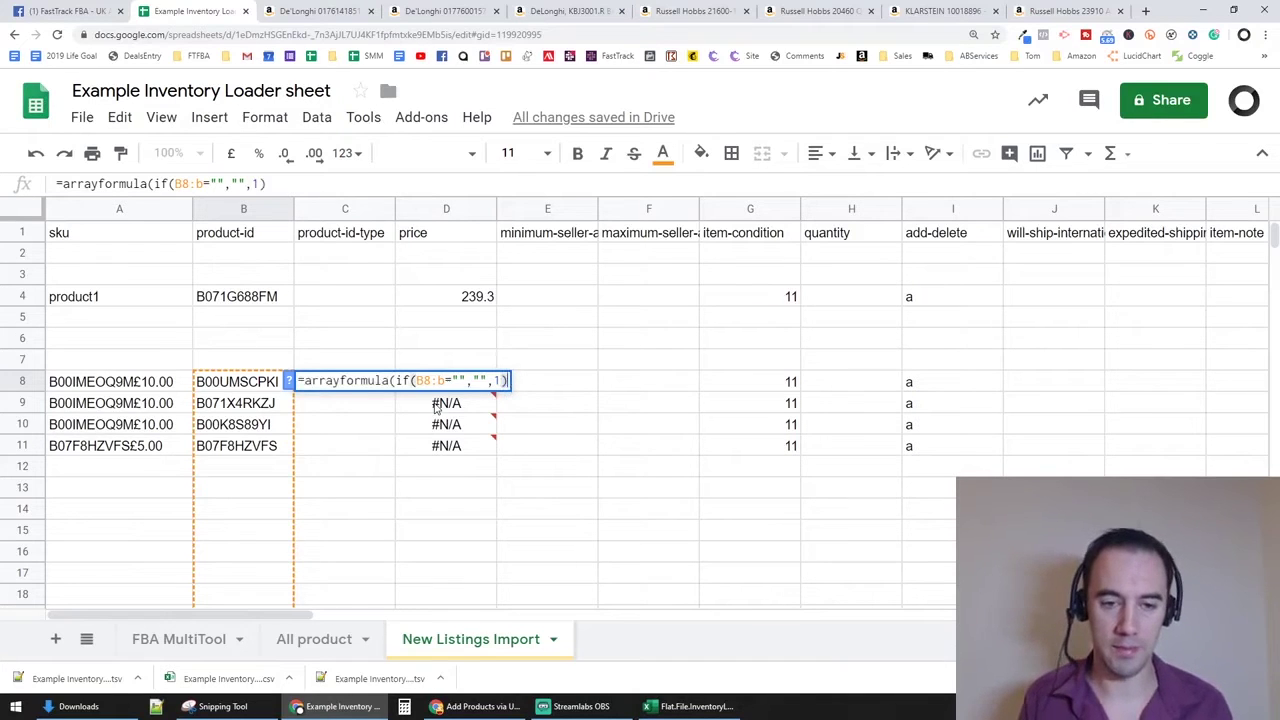
pyautogui.write(')')
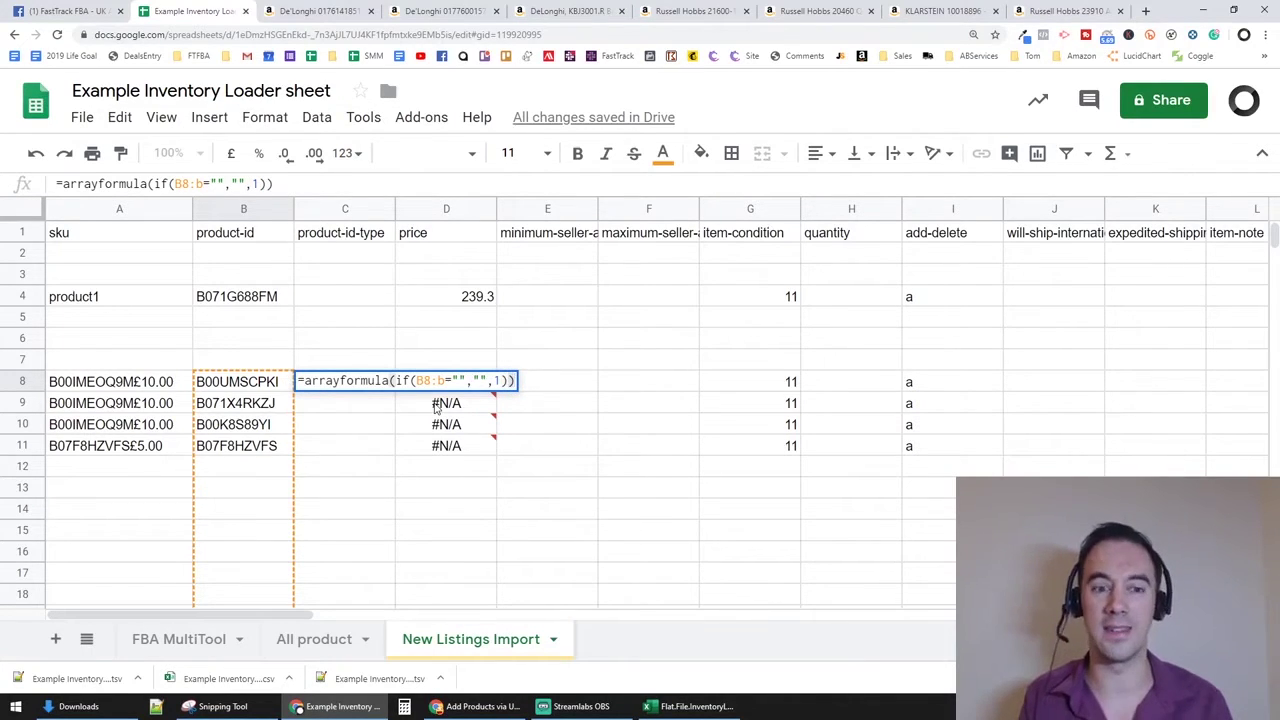
pyautogui.press('Return')
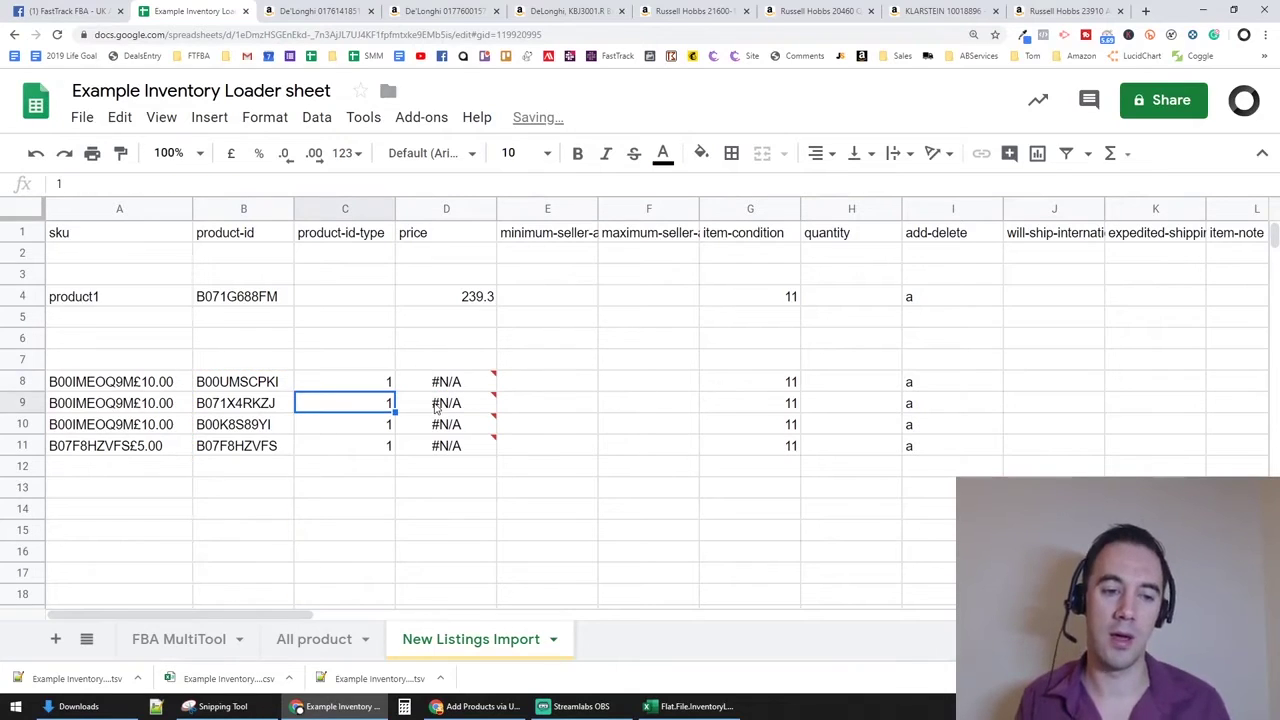
# Copy the full text of the SKU lookup formula in A8 without changing it
pyautogui.click(252, 382)
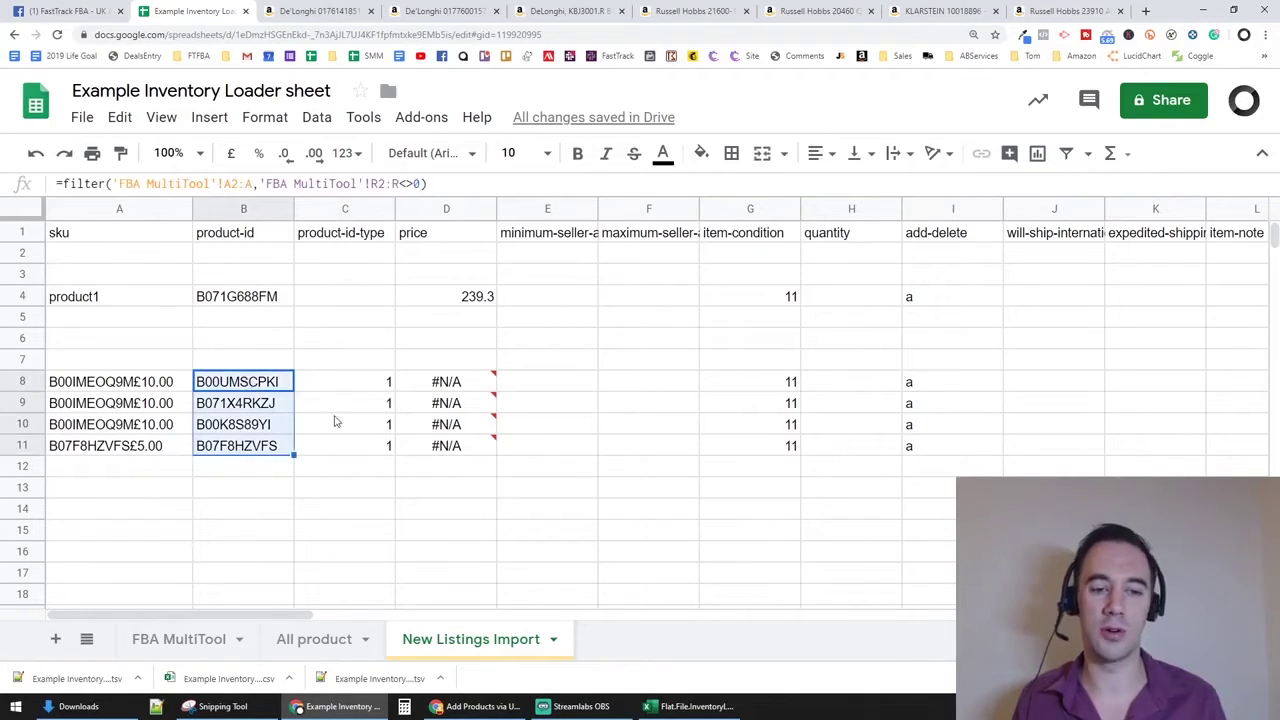
pyautogui.click(355, 390)
pyautogui.click(470, 378)
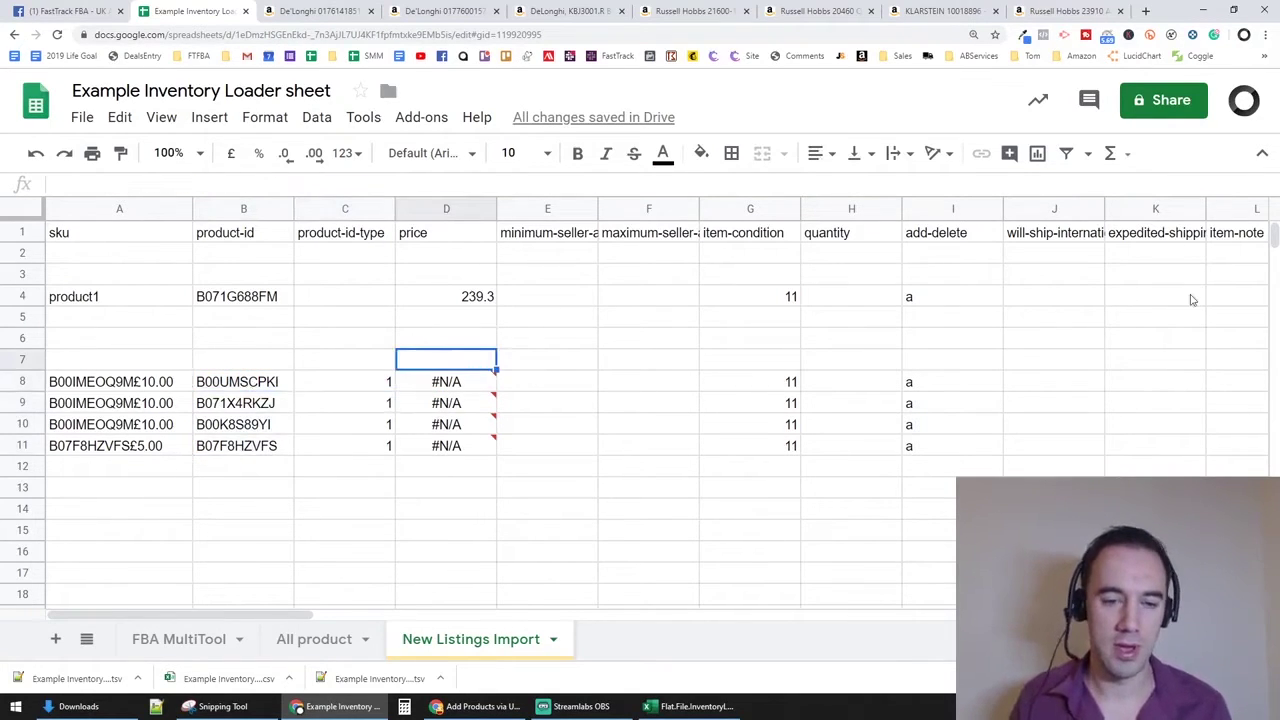
pyautogui.press('Left')
pyautogui.press('Left')
pyautogui.press('Left')
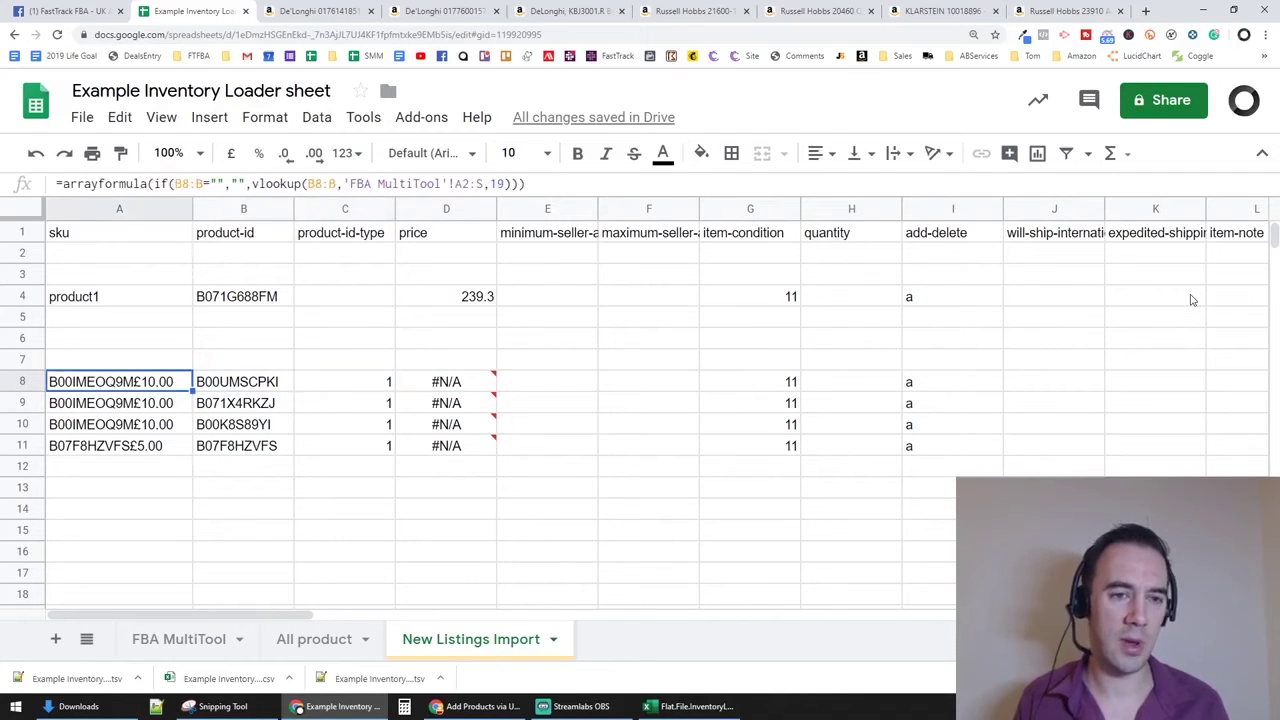
pyautogui.press('Return')
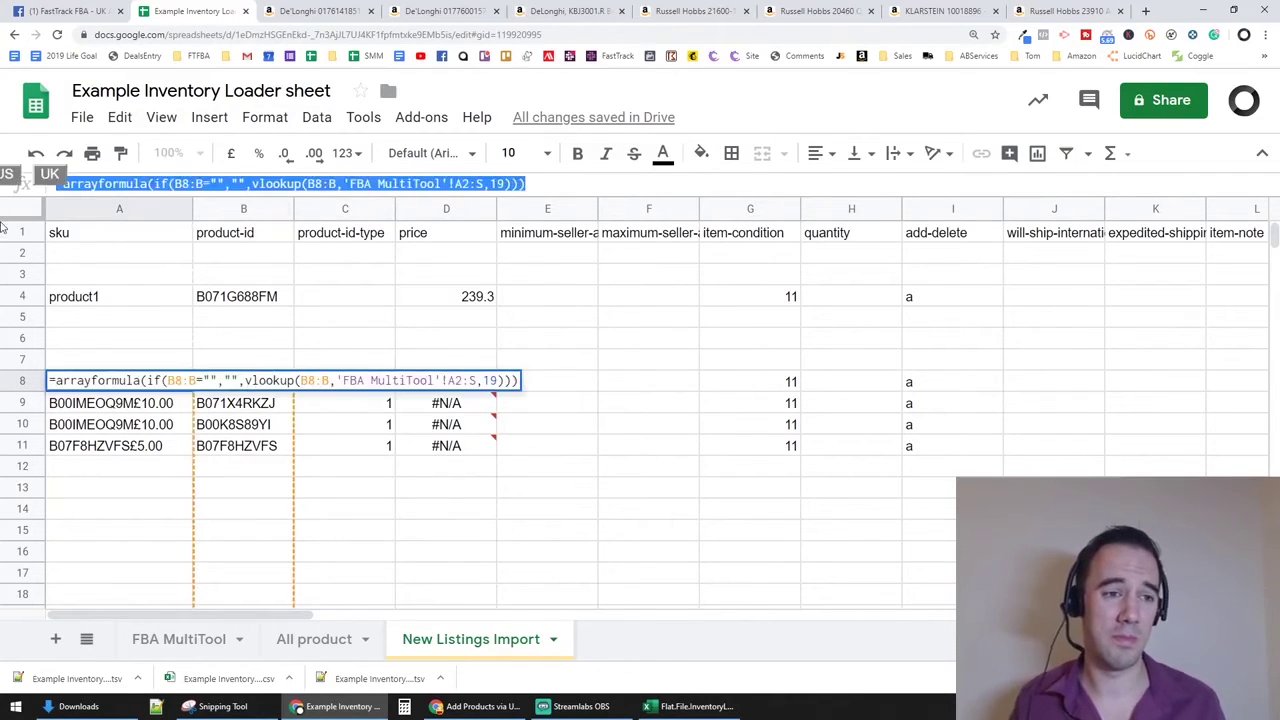
pyautogui.press('Return')
# Clear the old price formula from D4
pyautogui.press('Up')
pyautogui.press('Right')
pyautogui.press('Right')
pyautogui.press('Right')
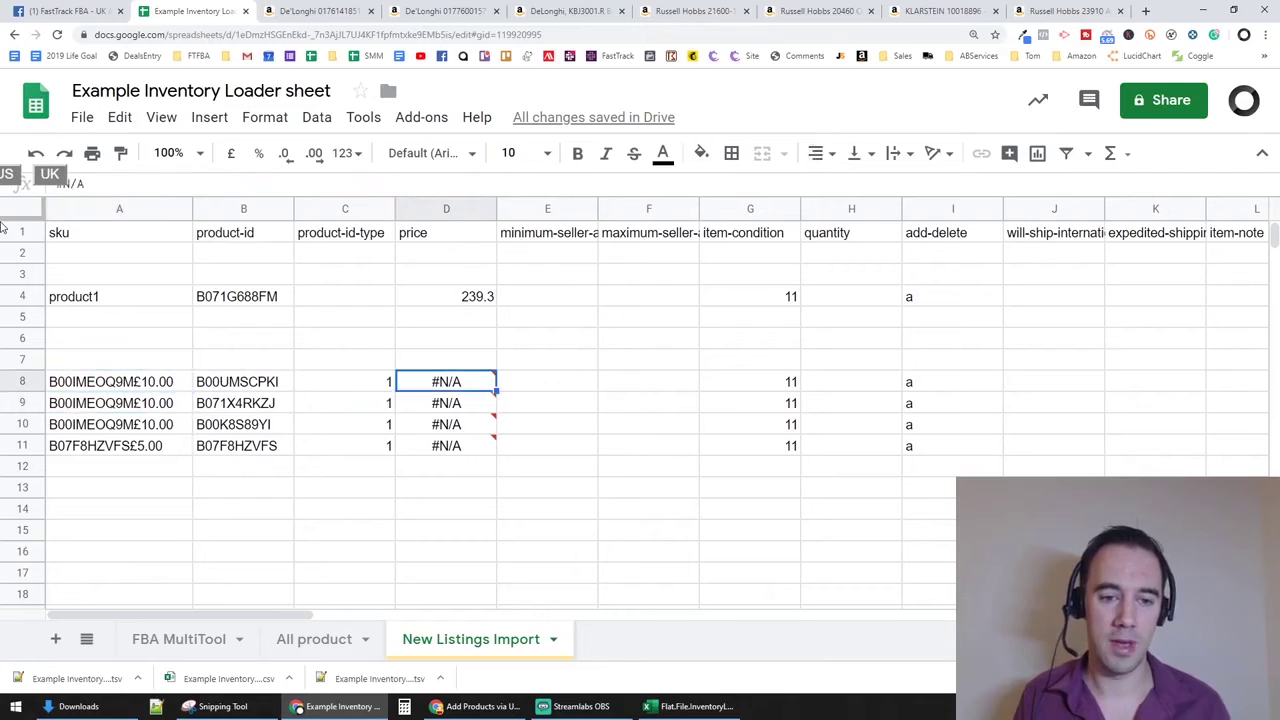
pyautogui.press('Up')
pyautogui.press('Up')
pyautogui.press('Up')
pyautogui.press('Up')
pyautogui.press('Delete')
# Enter the copied lookup formula in D8 as the starting point for the price column
pyautogui.press('Down')
pyautogui.press('Down')
pyautogui.press('Down')
pyautogui.press('Down')
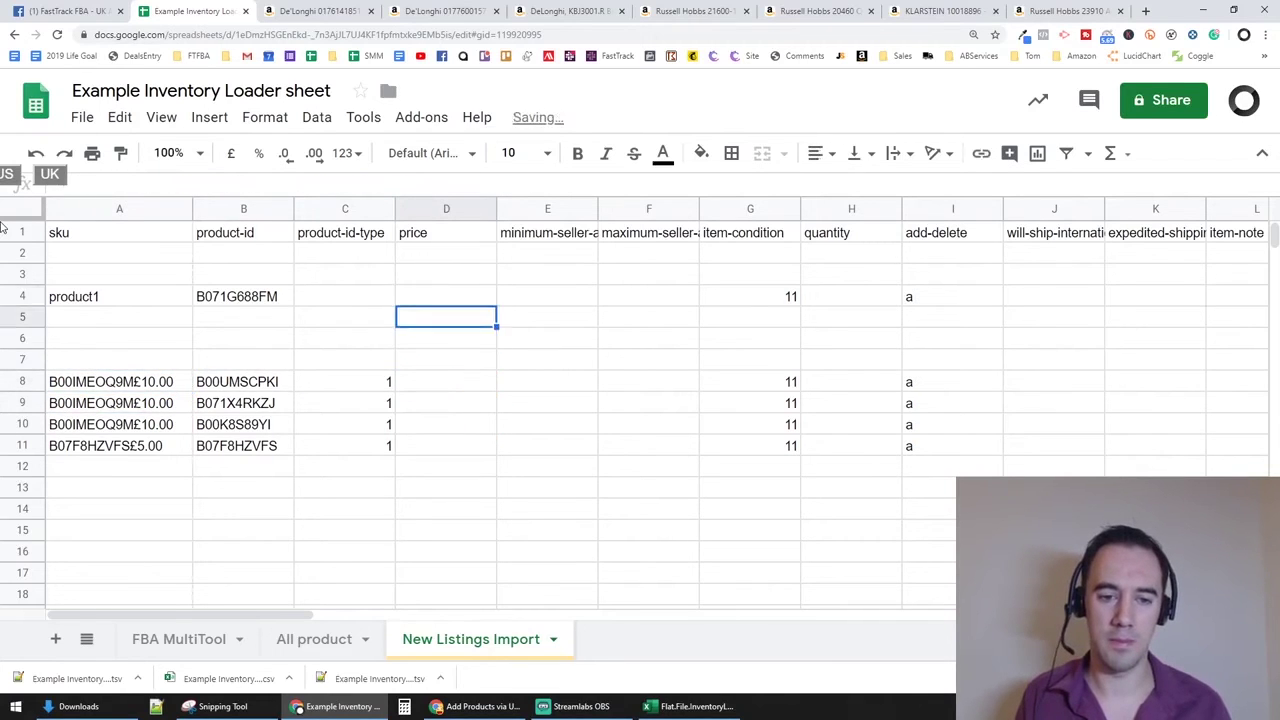
pyautogui.press('Return')
pyautogui.write('=arrayformula(if(B8:B="","",vlookup(B8:B,\'FBA MultiTool\'!A2:S,5,0)))')
pyautogui.press('Return')
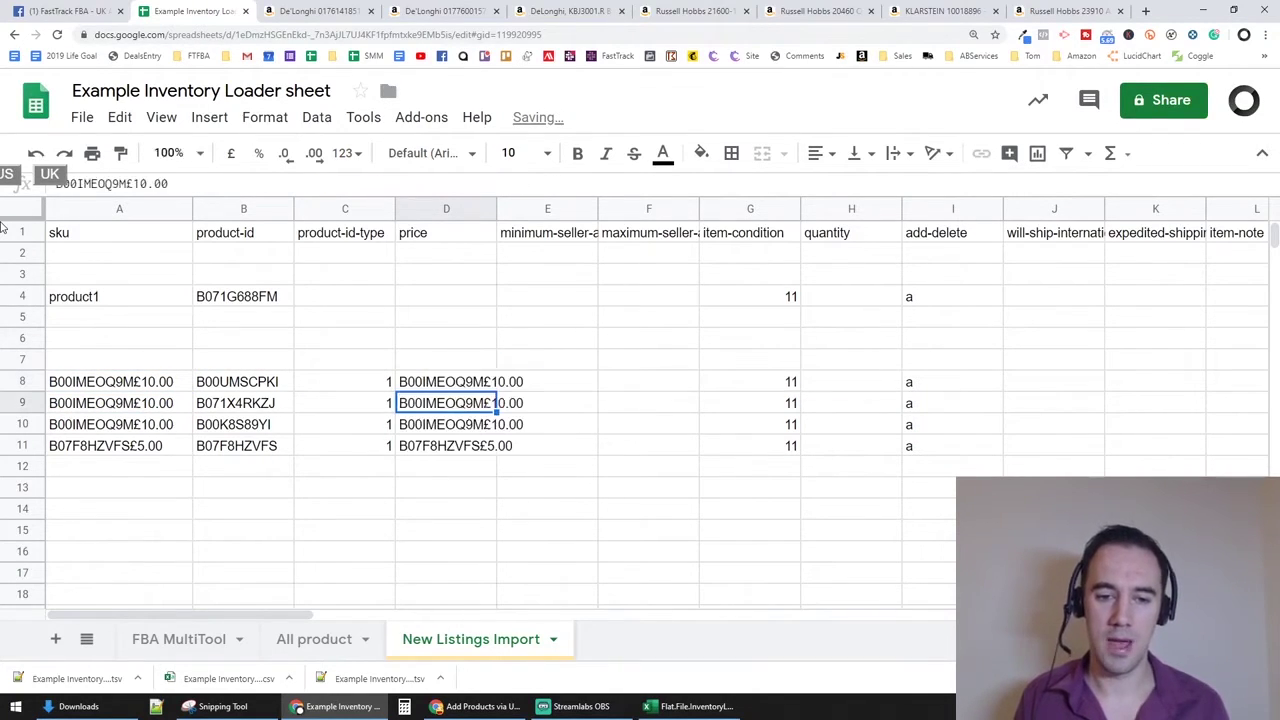
pyautogui.press('Up')
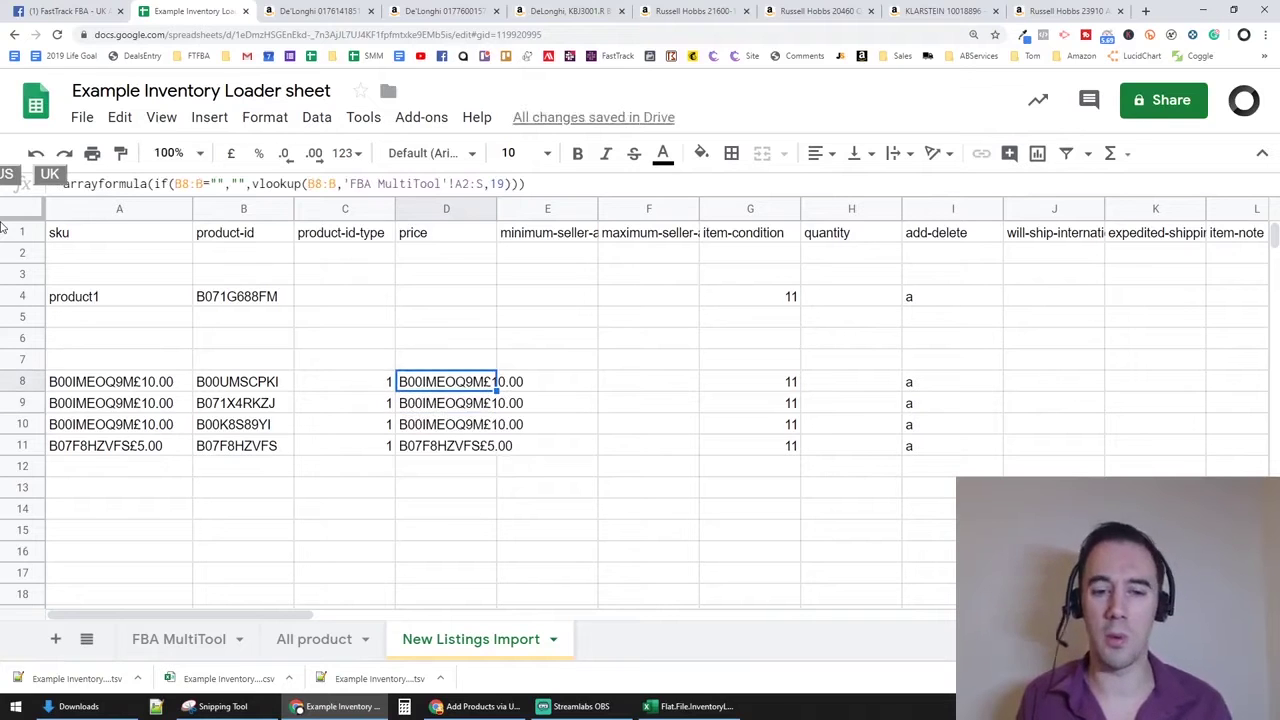
# Examine the FBA MultiTool columns from ASIN across to Sell to locate the price source
pyautogui.click(150, 650)
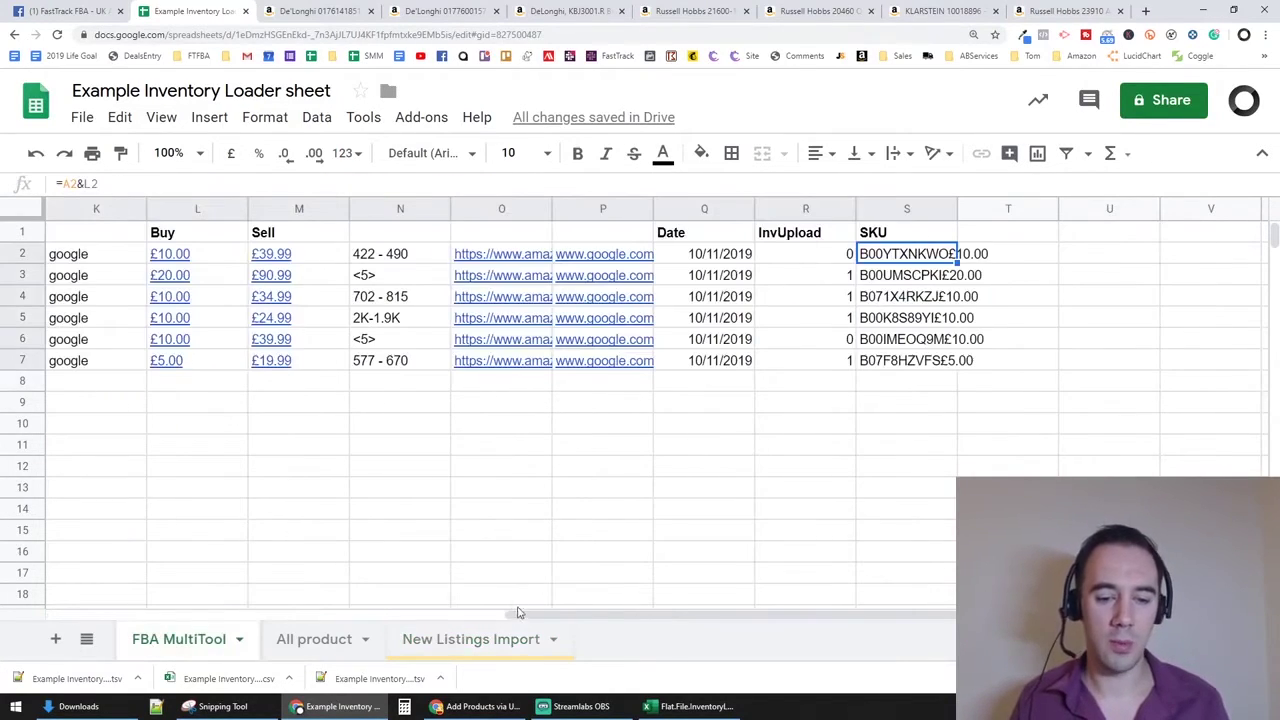
pyautogui.hscroll(-2, 408, 619)
pyautogui.moveTo(408, 619); pyautogui.dragTo(35, 607)
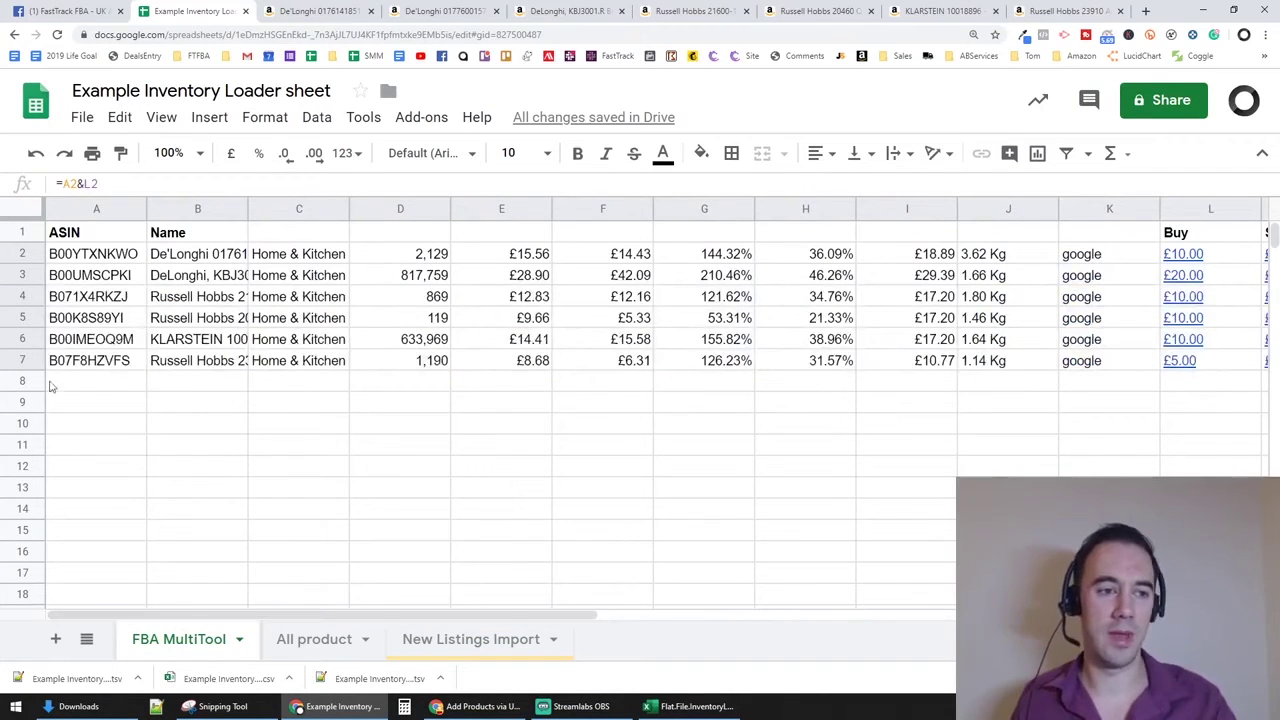
pyautogui.click(77, 315)
pyautogui.click(200, 318)
pyautogui.click(306, 321)
pyautogui.click(428, 326)
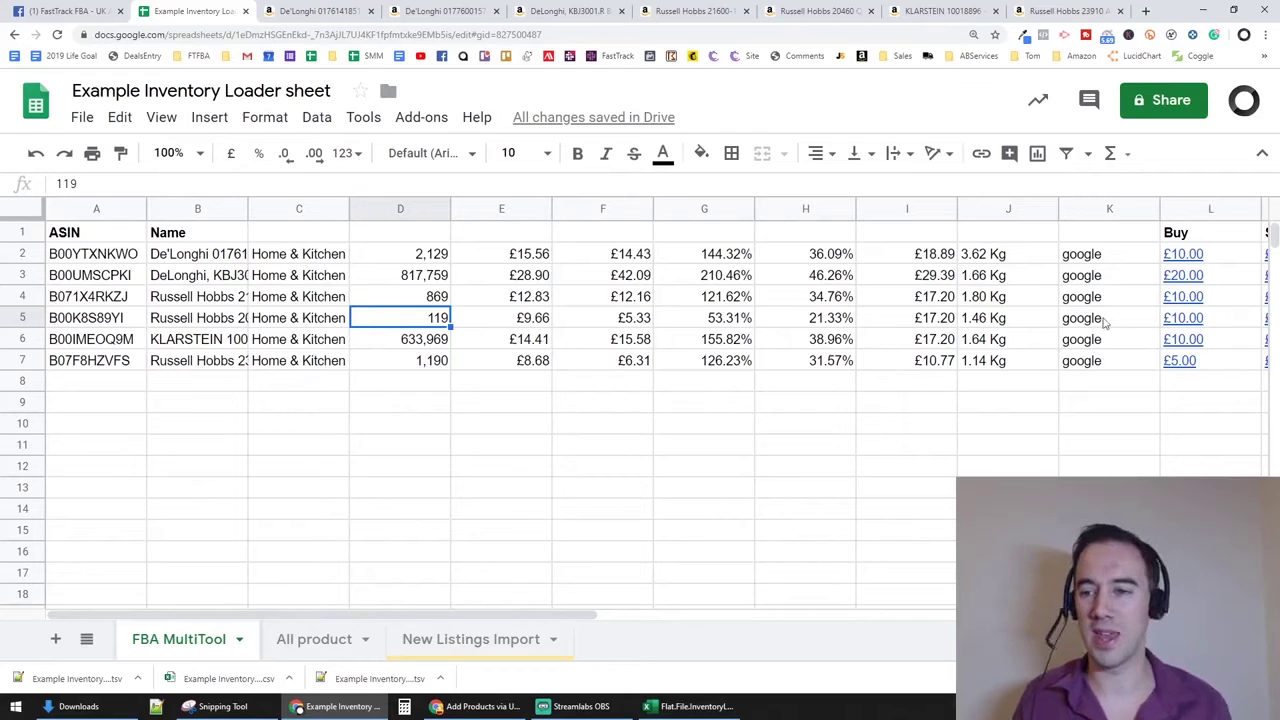
pyautogui.moveTo(577, 620); pyautogui.dragTo(694, 620)
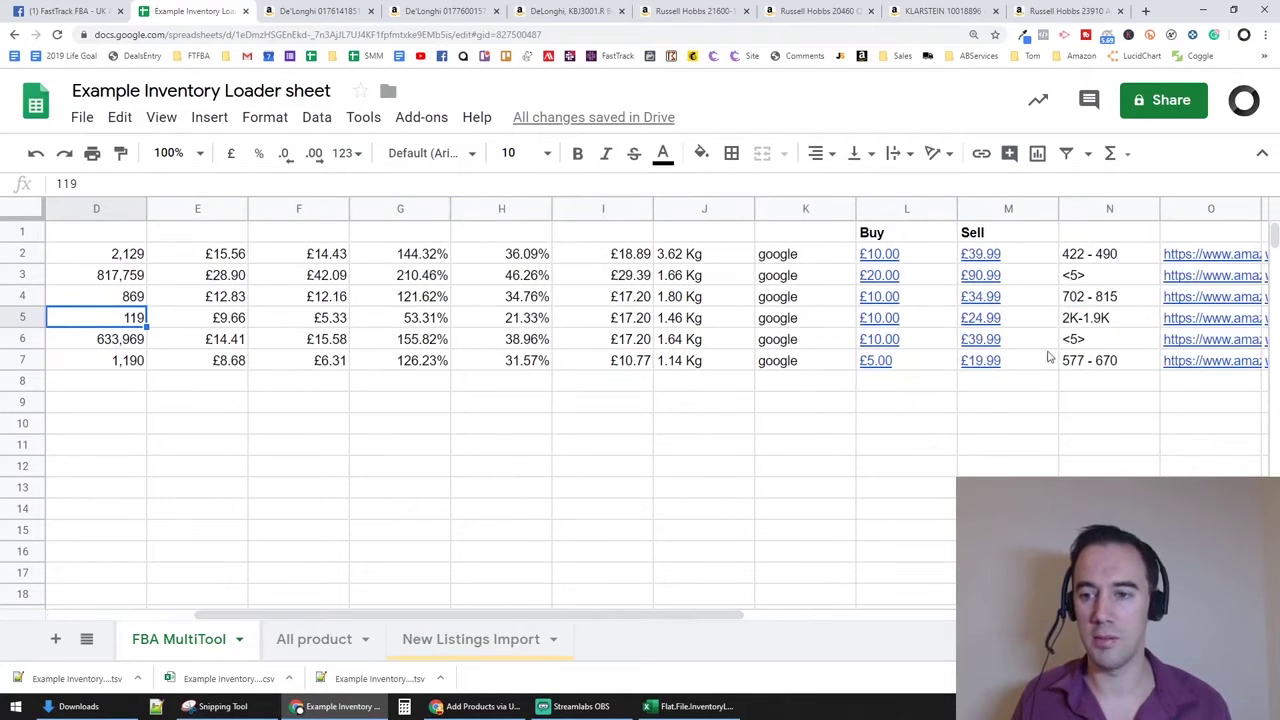
pyautogui.click(1031, 300)
pyautogui.click(802, 516)
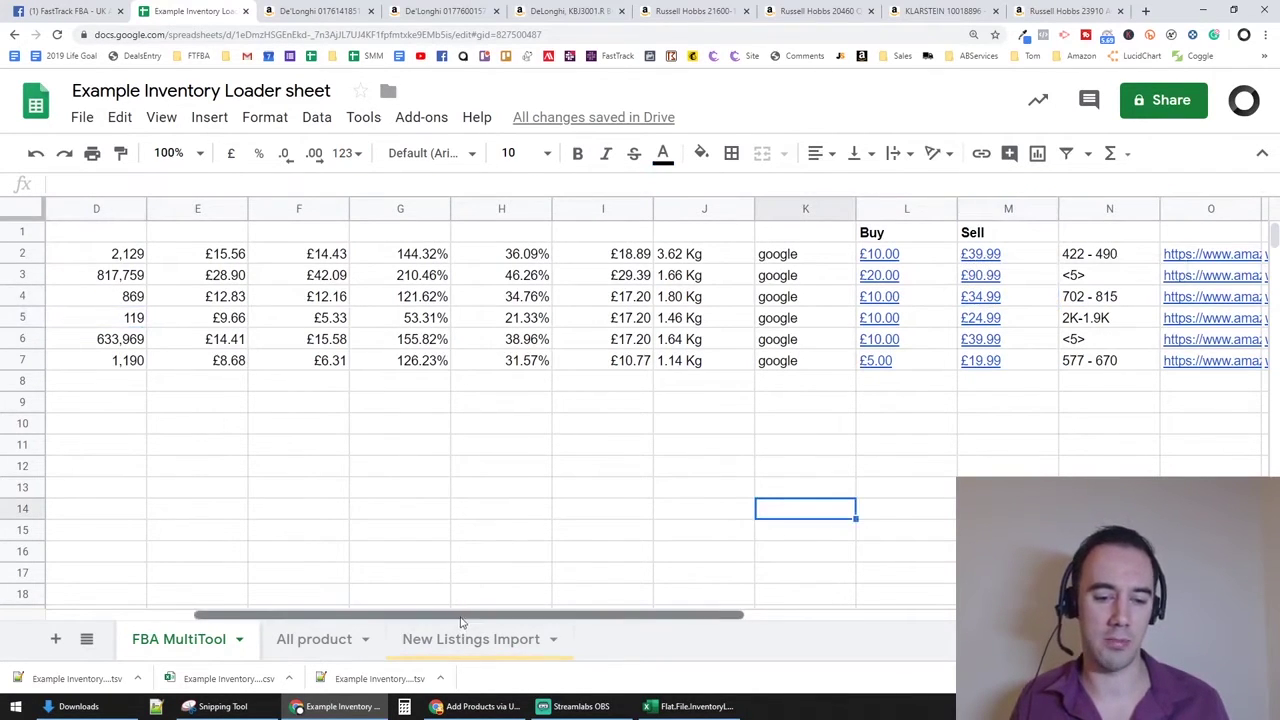
# Count the FBA MultiTool columns one by one from ASIN to Sell for the price lookup's column index
pyautogui.moveTo(462, 617); pyautogui.dragTo(314, 617)
pyautogui.click(85, 296)
pyautogui.click(200, 297)
pyautogui.click(290, 308)
pyautogui.click(400, 310)
pyautogui.click(500, 300)
pyautogui.click(600, 300)
pyautogui.click(700, 298)
pyautogui.click(795, 297)
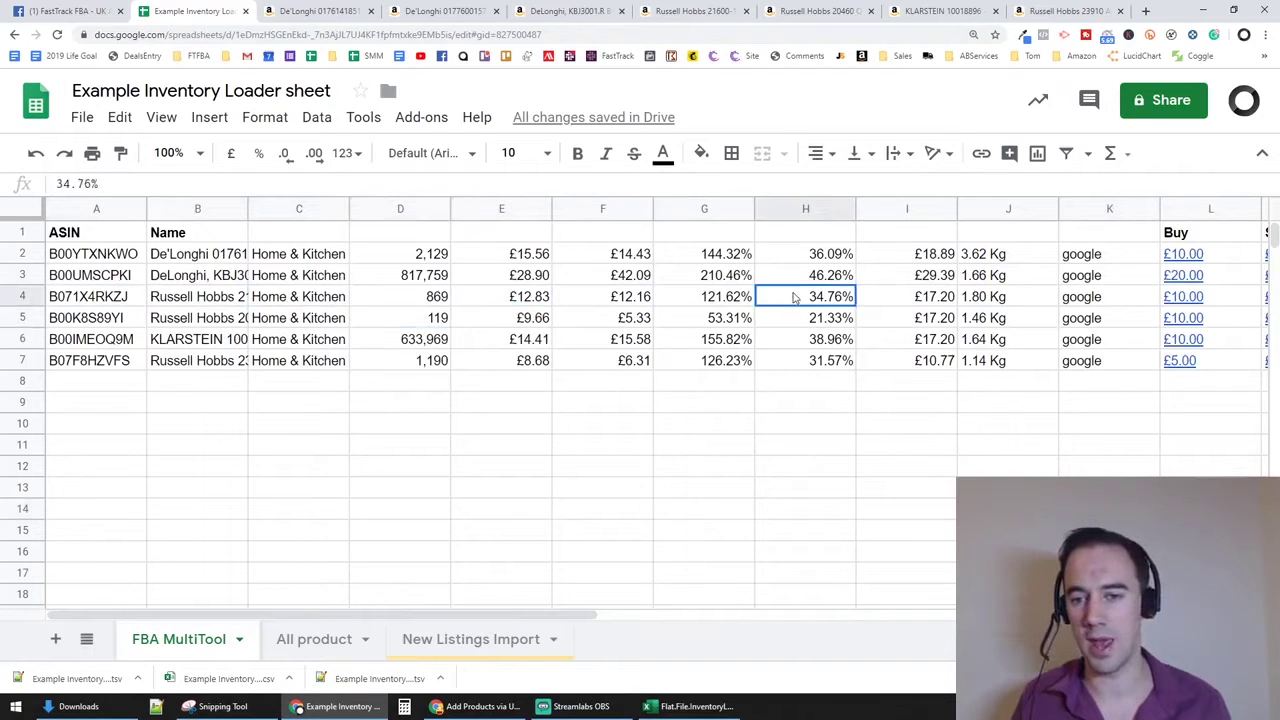
pyautogui.click(910, 300)
pyautogui.click(1010, 281)
pyautogui.click(1068, 283)
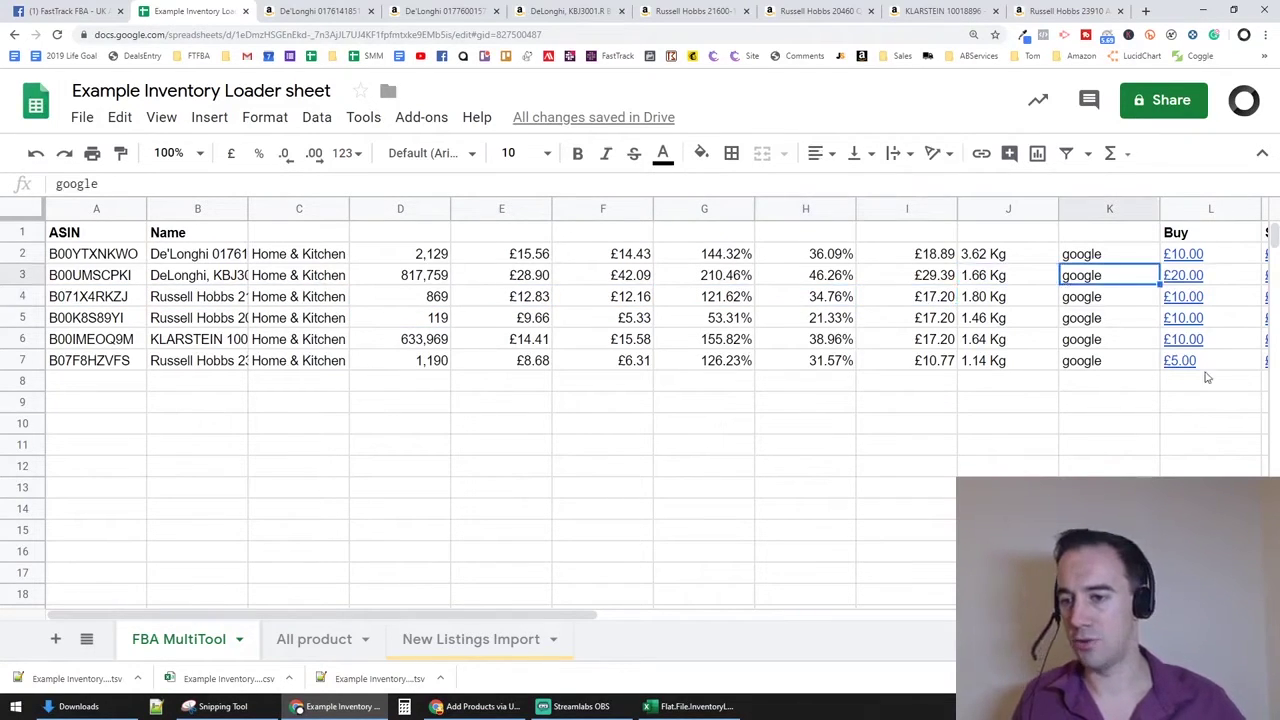
pyautogui.click(1200, 381)
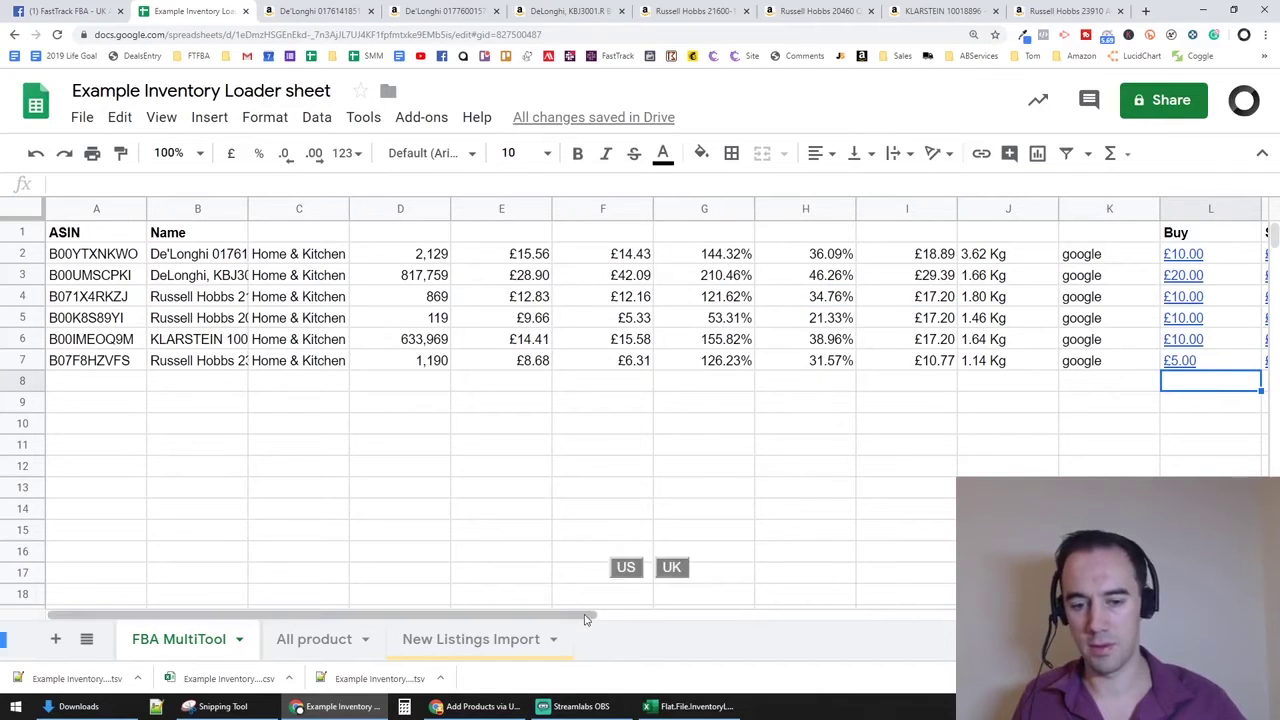
pyautogui.hscroll(5, 622, 620)
pyautogui.click(808, 404)
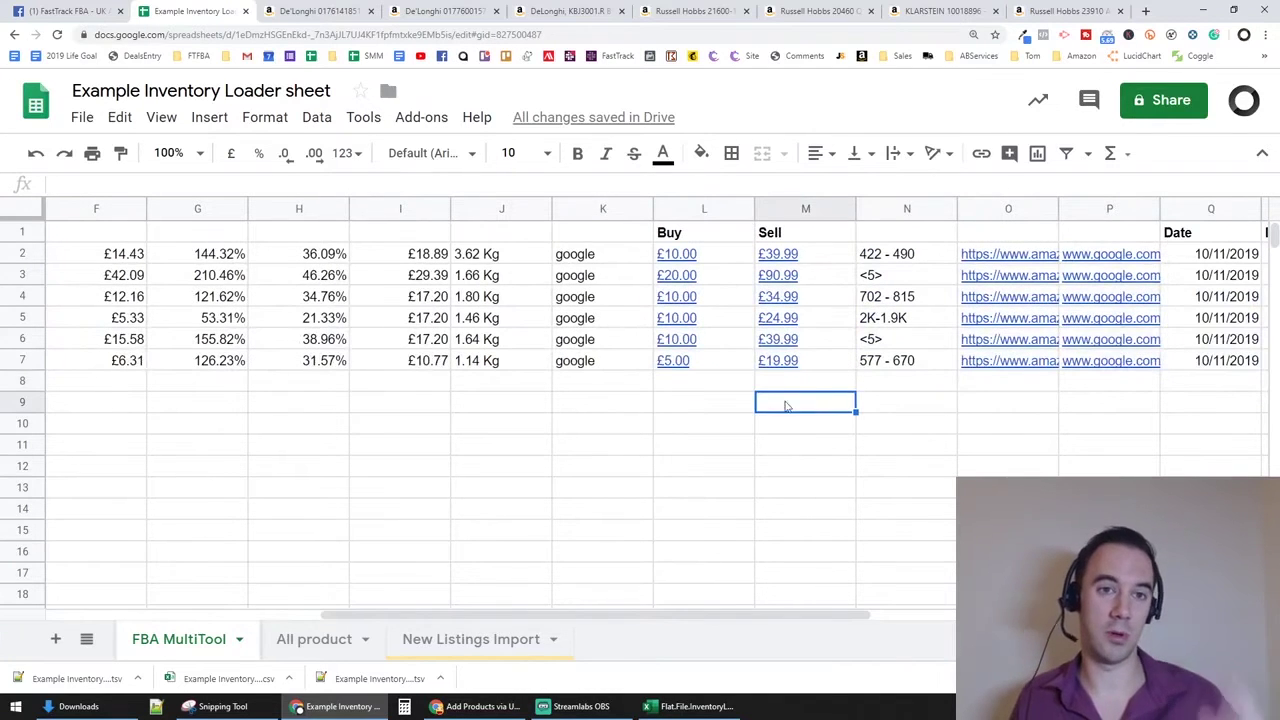
# Set the column index of the price lookup formula in D8 on New Listings Import to 13
pyautogui.click(470, 638)
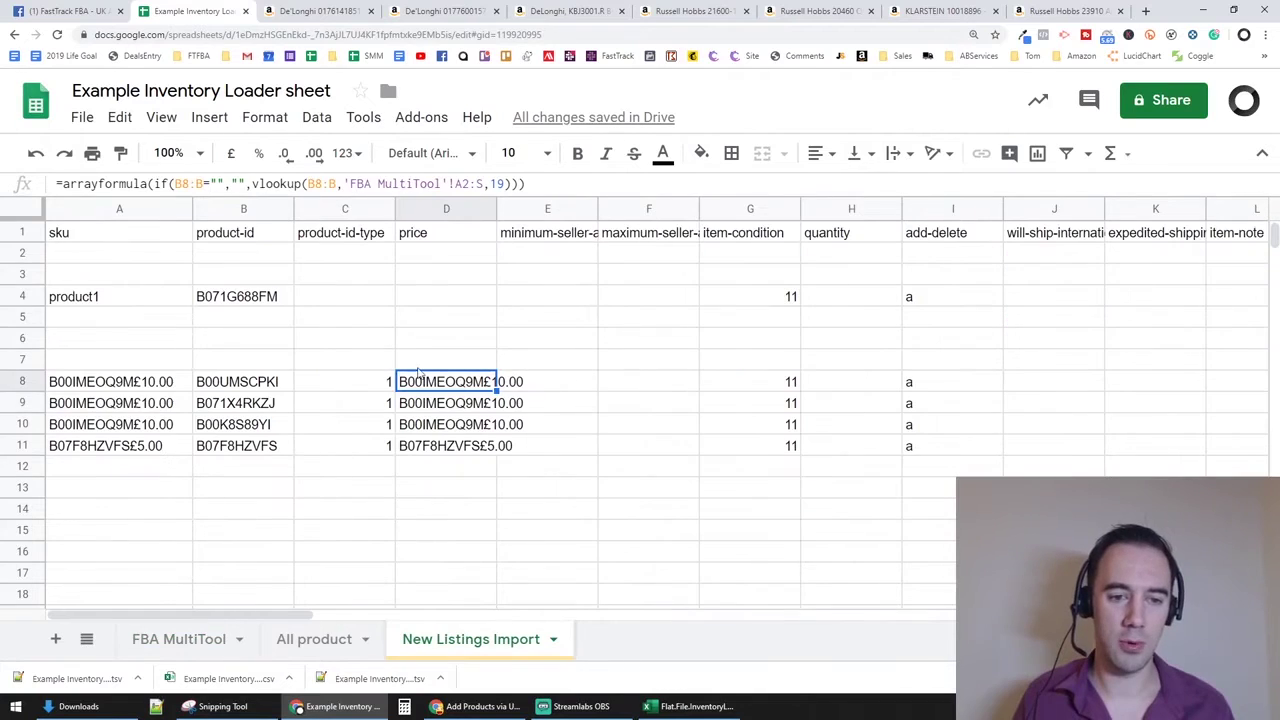
pyautogui.click(498, 183)
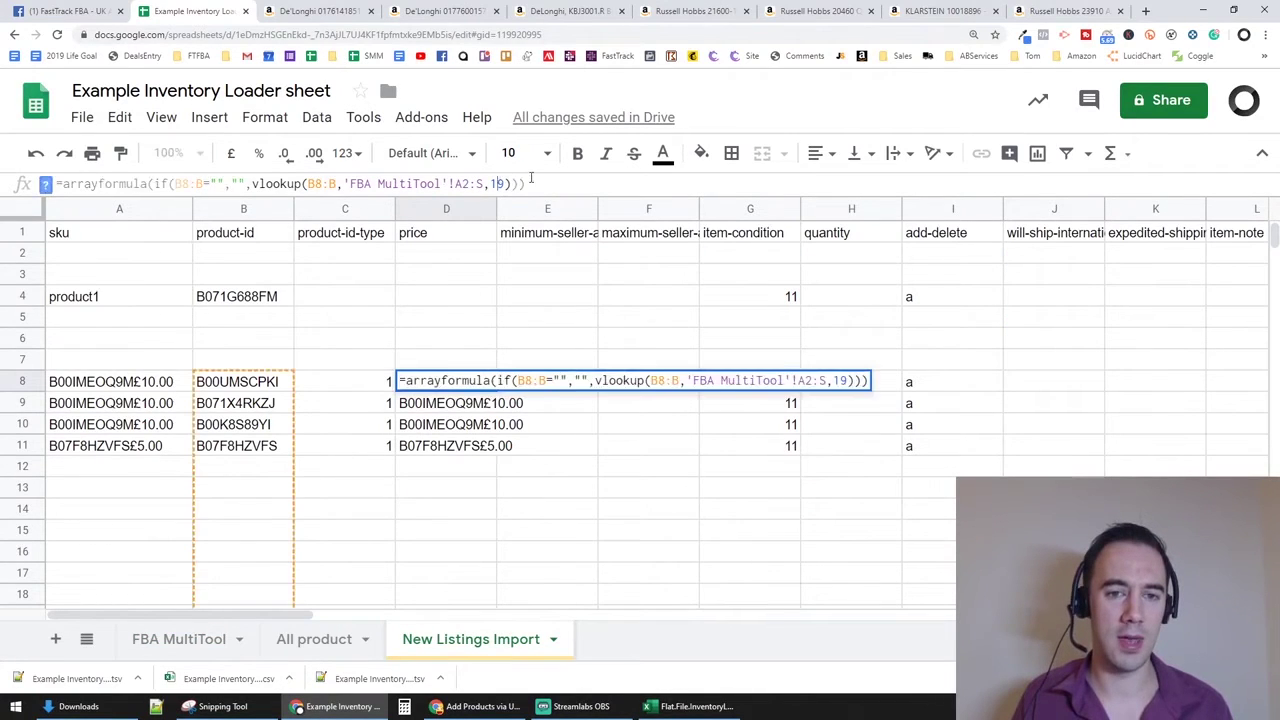
pyautogui.press('BackSpace')
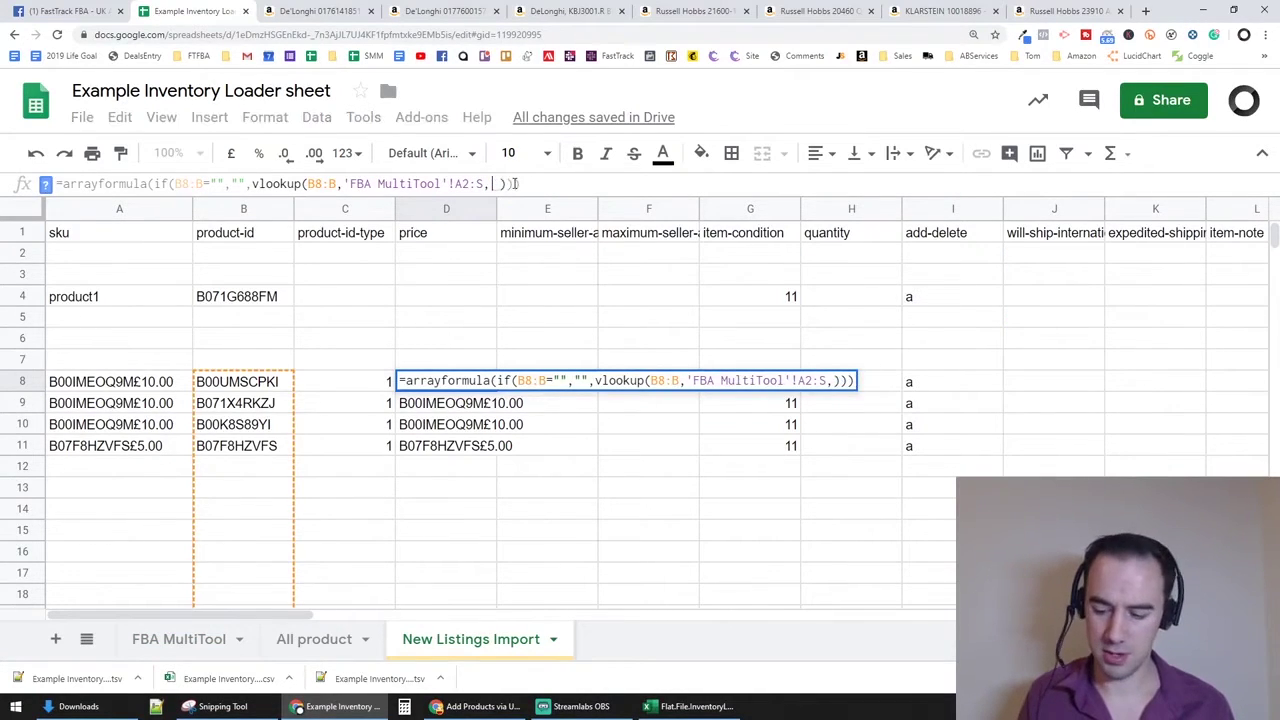
pyautogui.write('8')
pyautogui.press('Return')
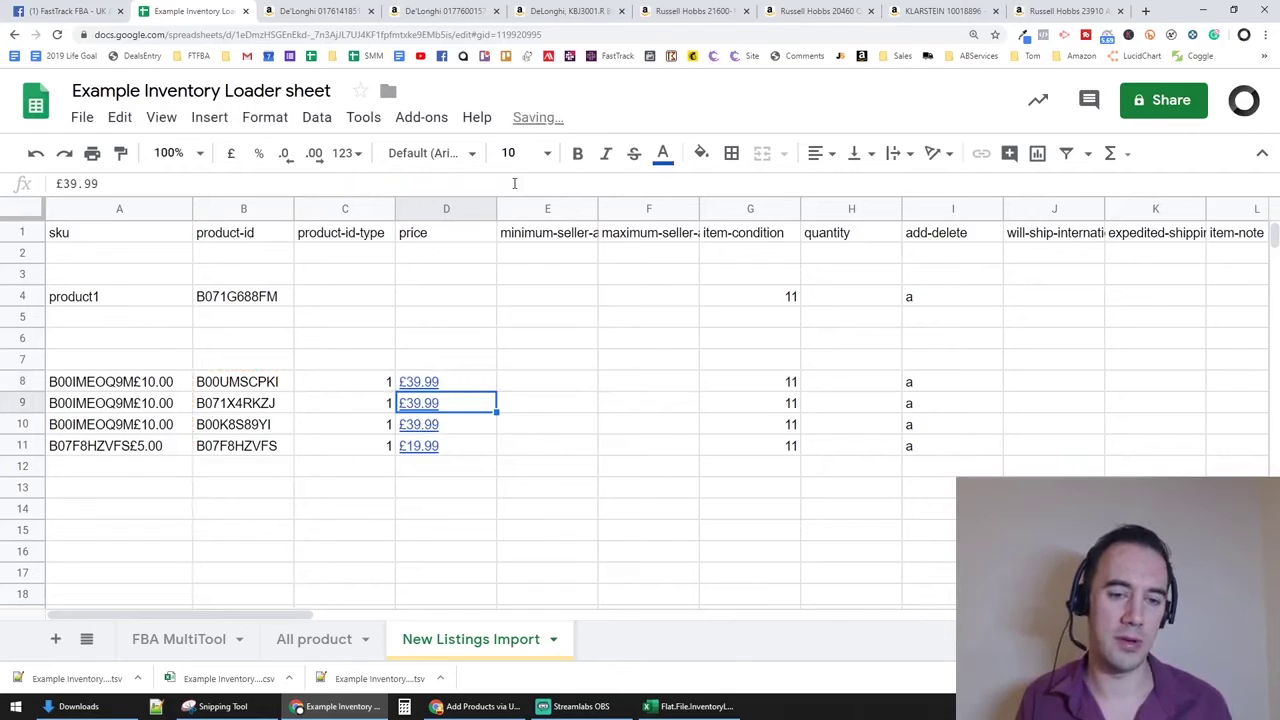
pyautogui.click(585, 472)
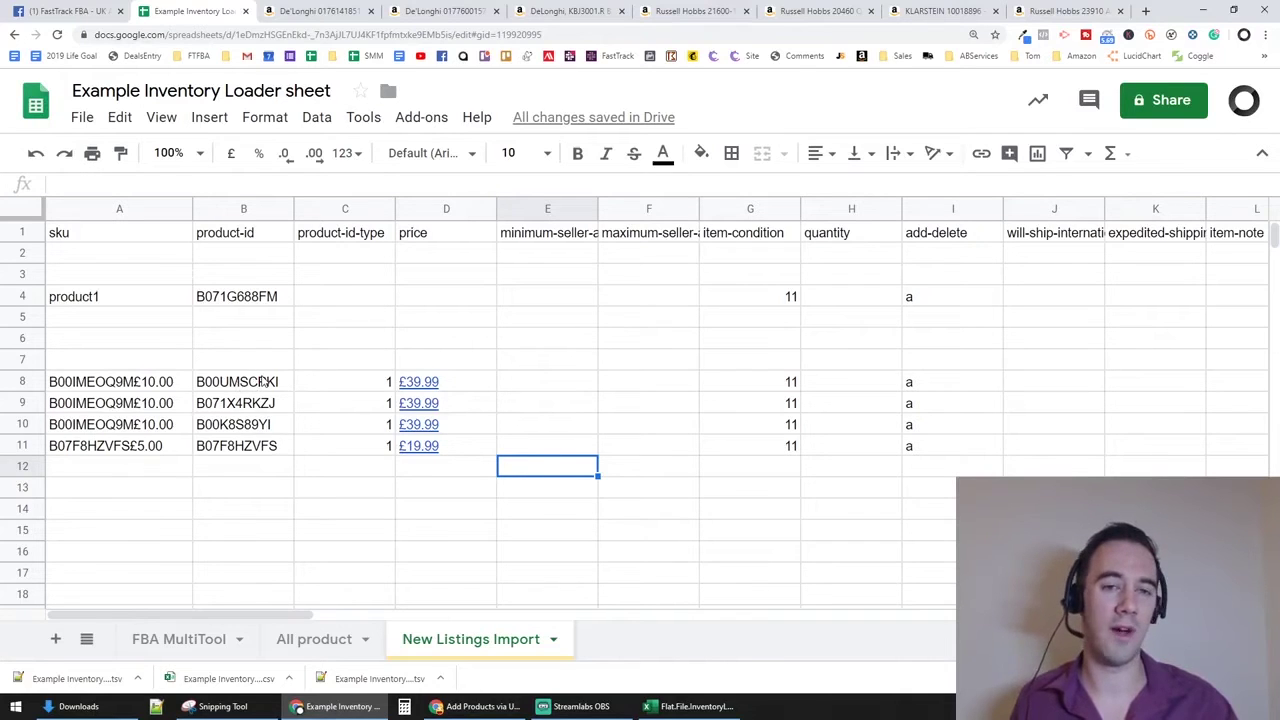
# Multiply the looked-up price in the D8 array formula by 1.5
pyautogui.click(478, 379)
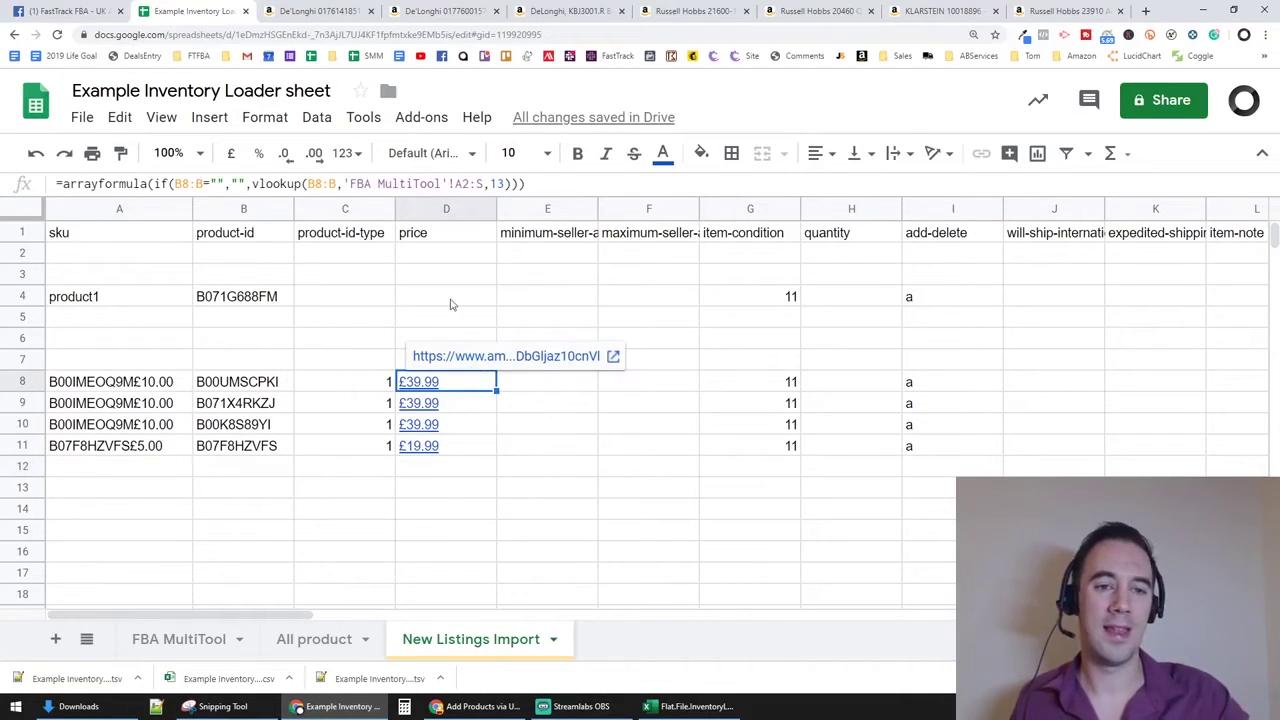
pyautogui.click(519, 190)
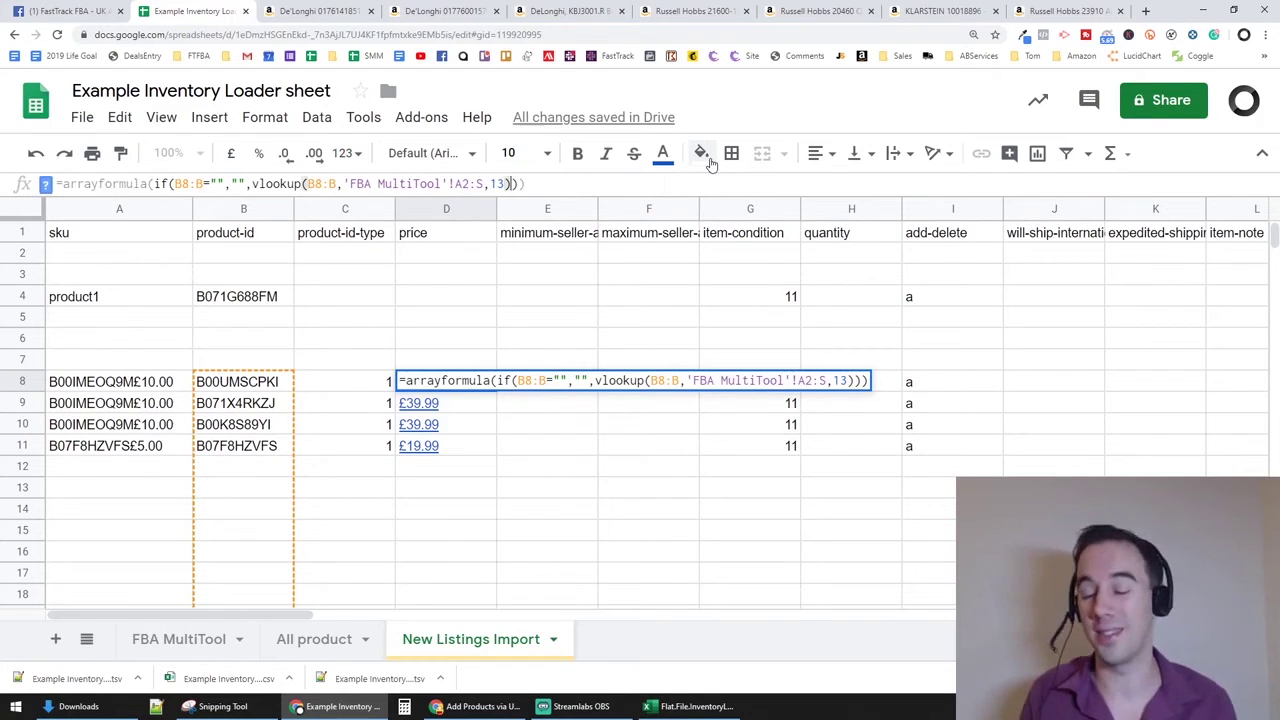
pyautogui.write('*2')
pyautogui.press('BackSpace')
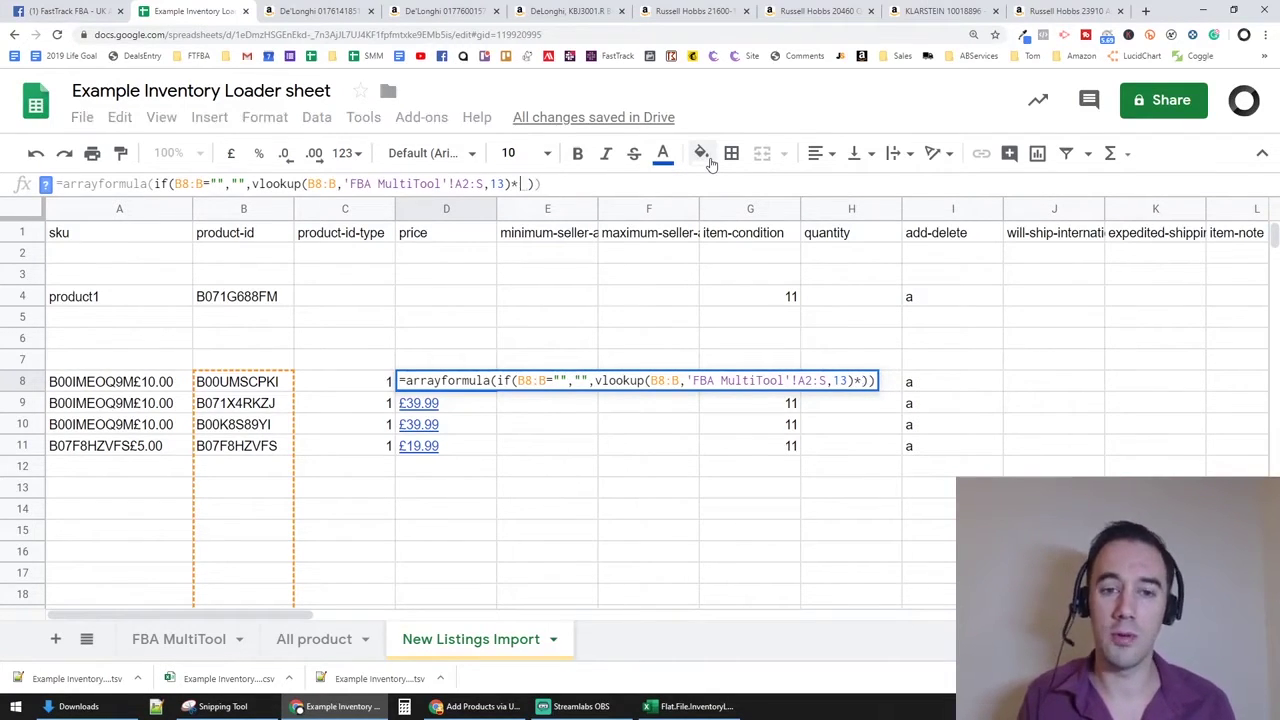
pyautogui.write('1.5')
pyautogui.press('Return')
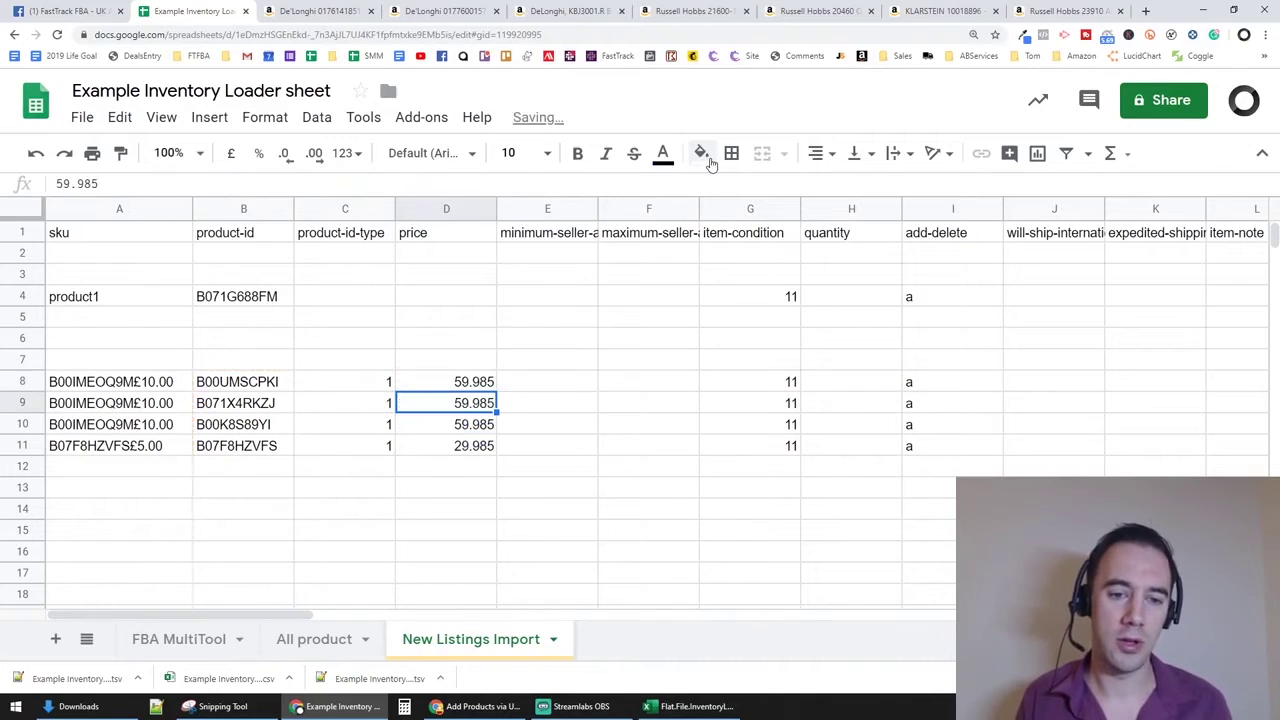
pyautogui.press('Up')
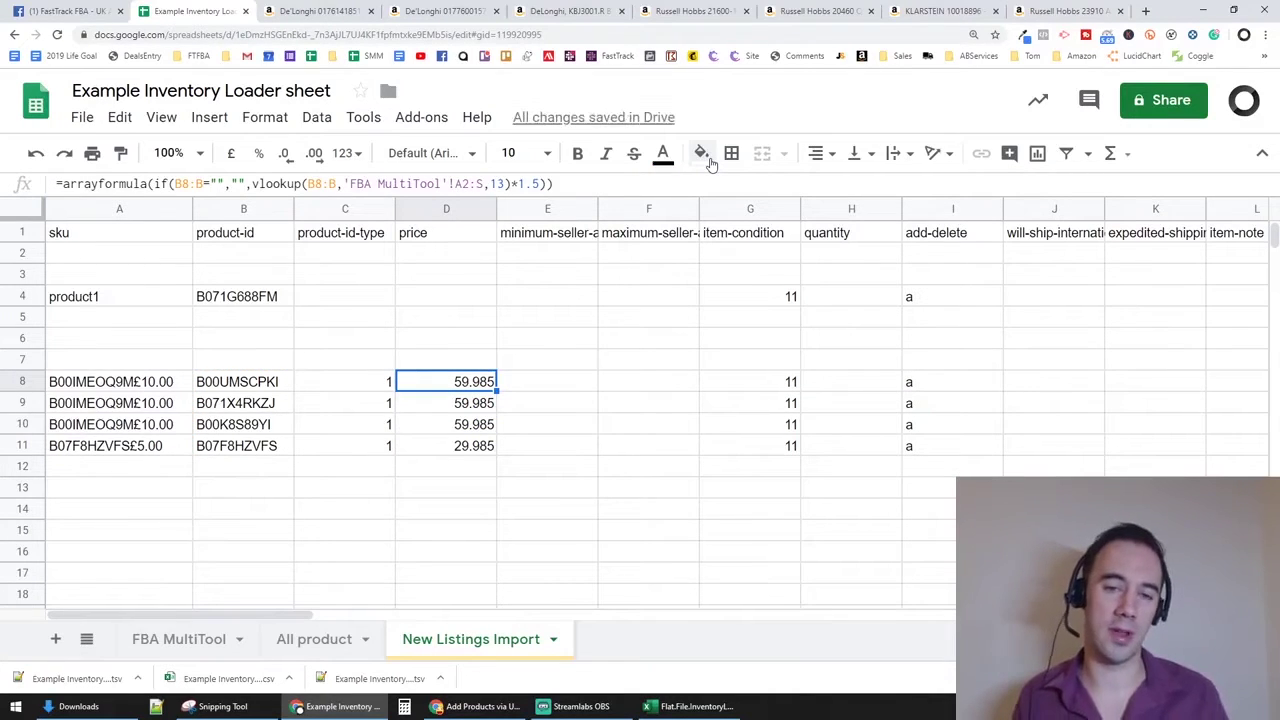
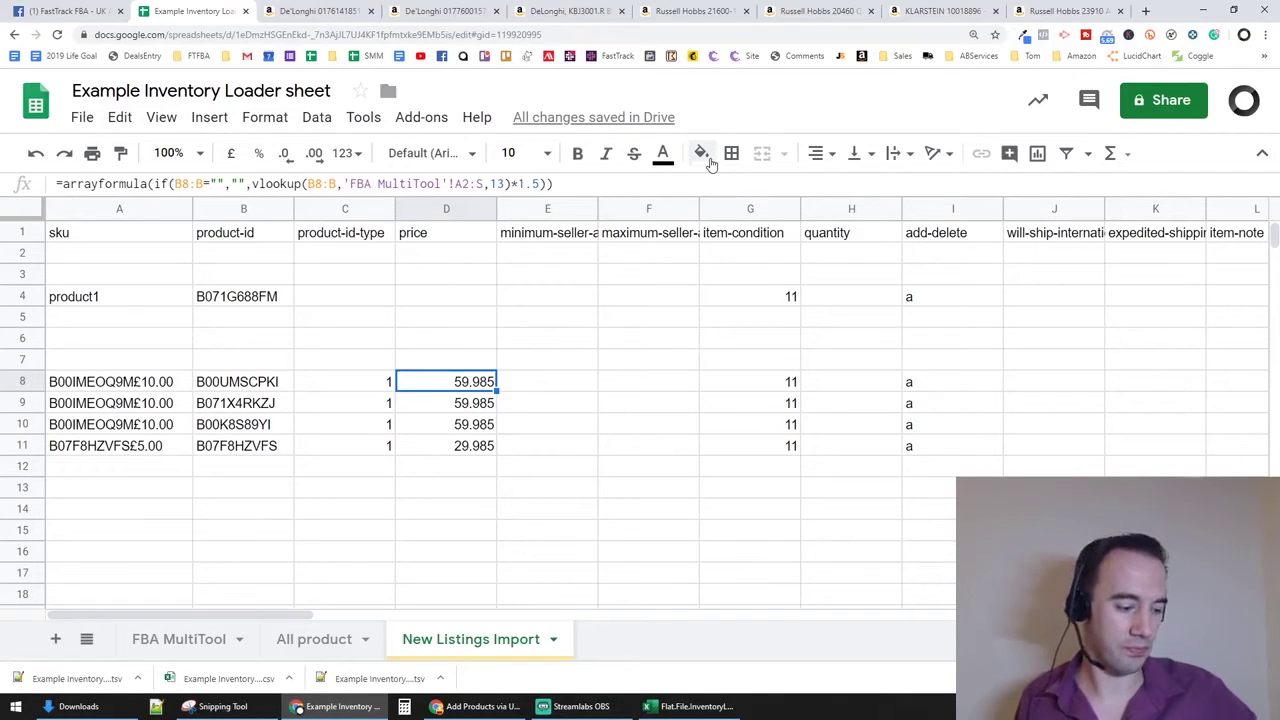
# Reduce the number format of the whole price column to two decimal places
pyautogui.click(563, 318)
pyautogui.moveTo(485, 382); pyautogui.dragTo(481, 447)
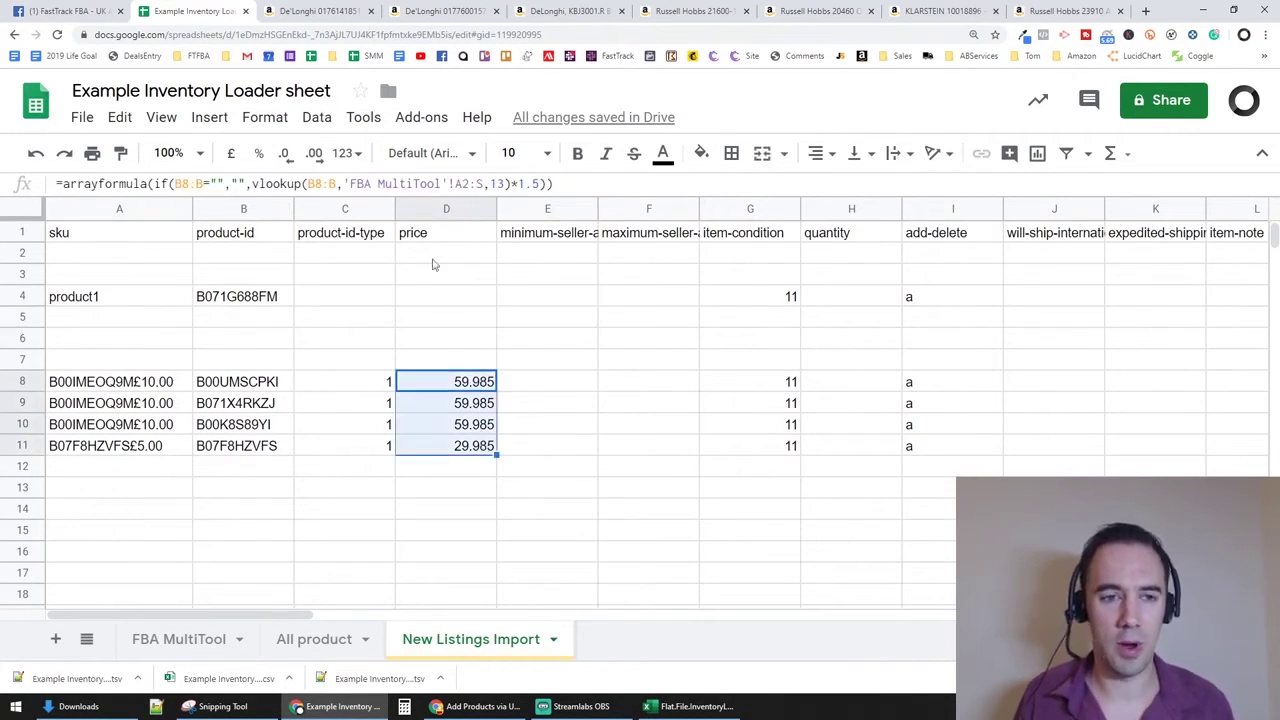
pyautogui.click(430, 208)
pyautogui.click(286, 155)
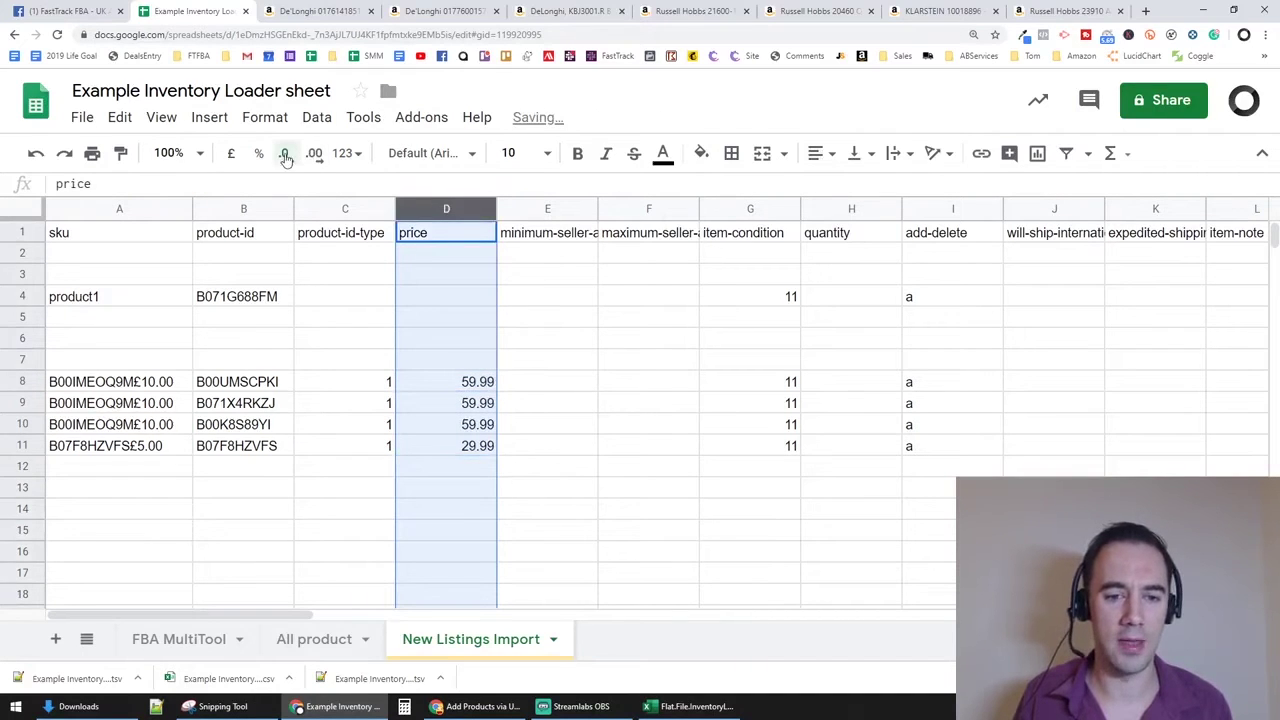
pyautogui.click(510, 360)
pyautogui.click(528, 403)
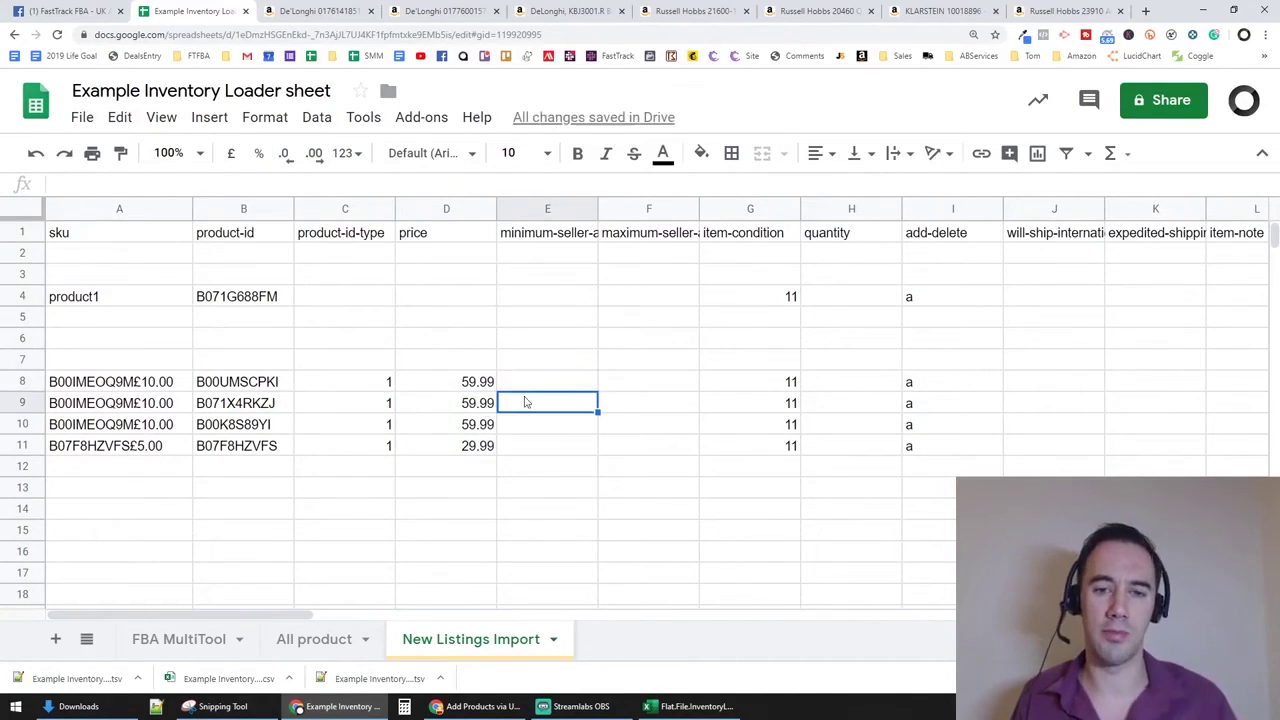
# Check the minimum and maximum seller price headers, and compare the item-condition formula with the product-id-type formula
pyautogui.click(565, 240)
pyautogui.click(605, 240)
pyautogui.click(537, 243)
pyautogui.click(650, 241)
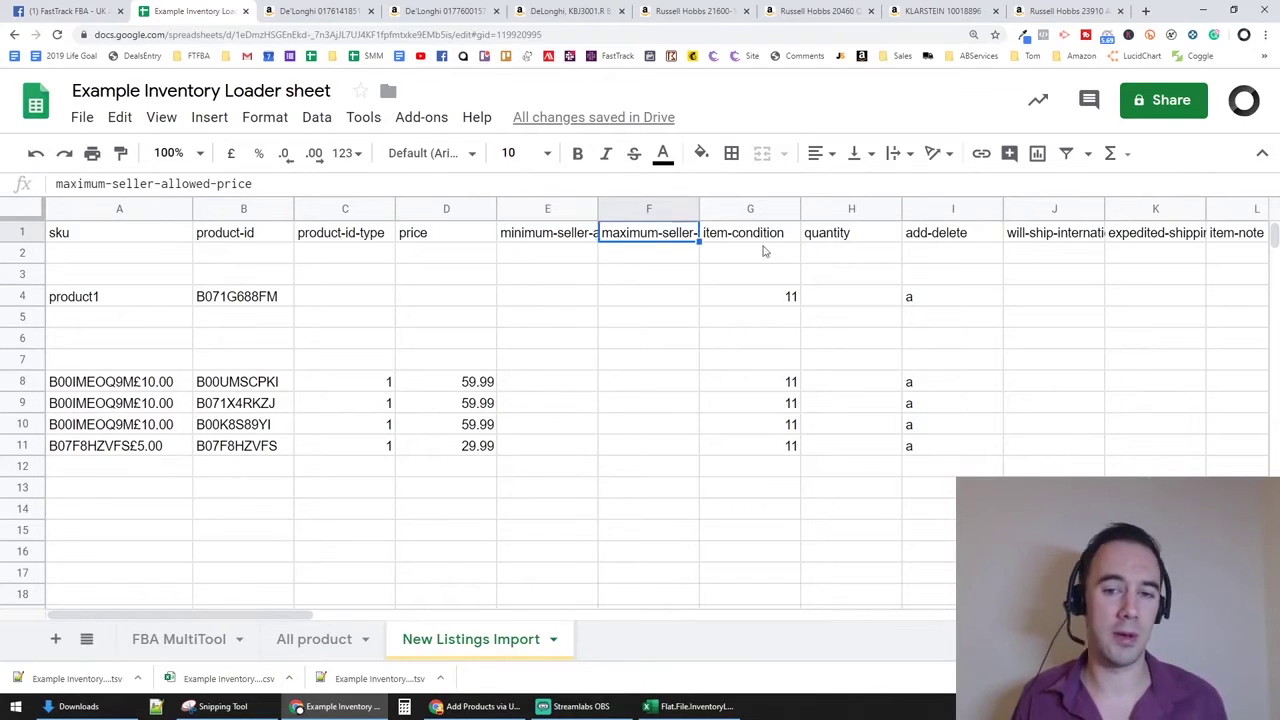
pyautogui.click(778, 292)
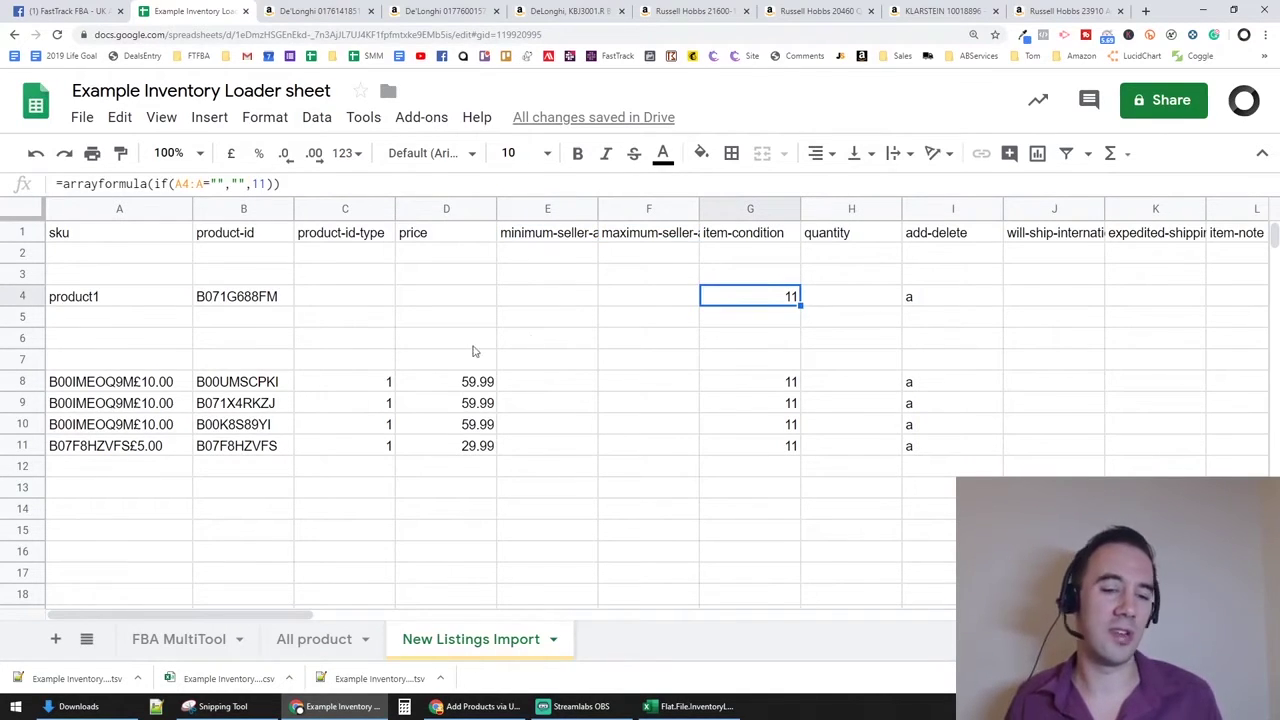
pyautogui.click(366, 378)
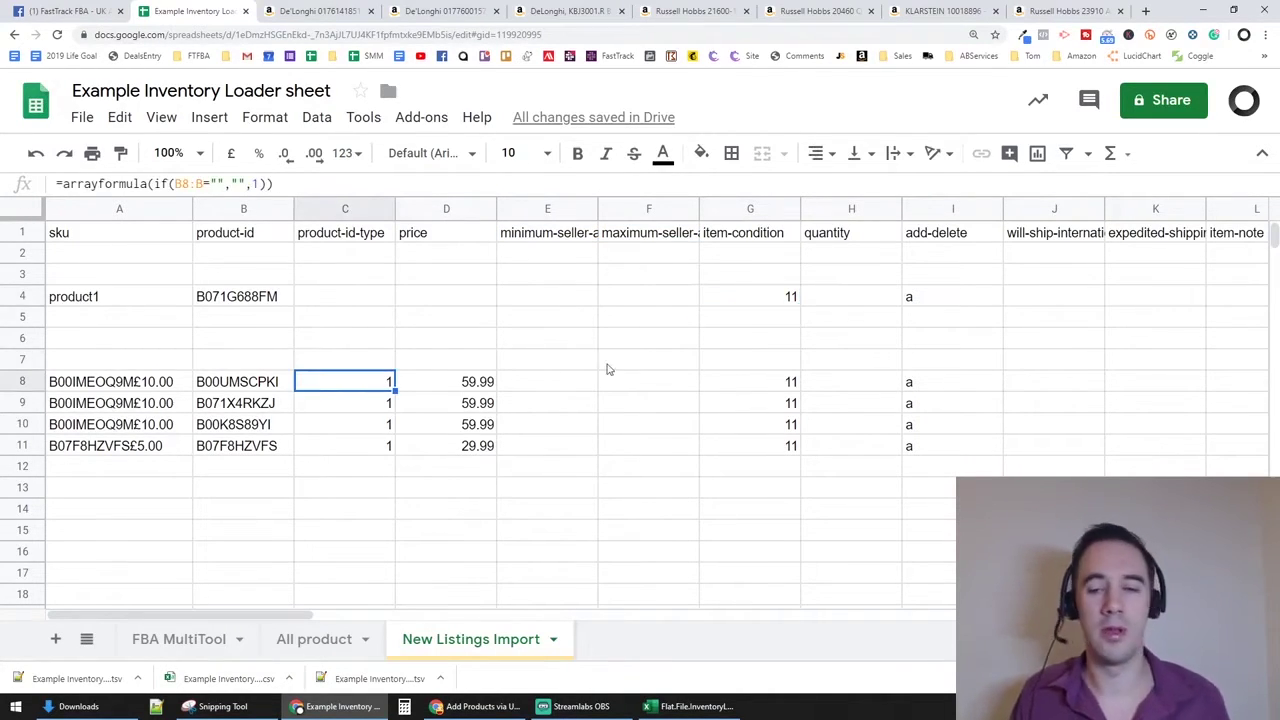
pyautogui.click(752, 388)
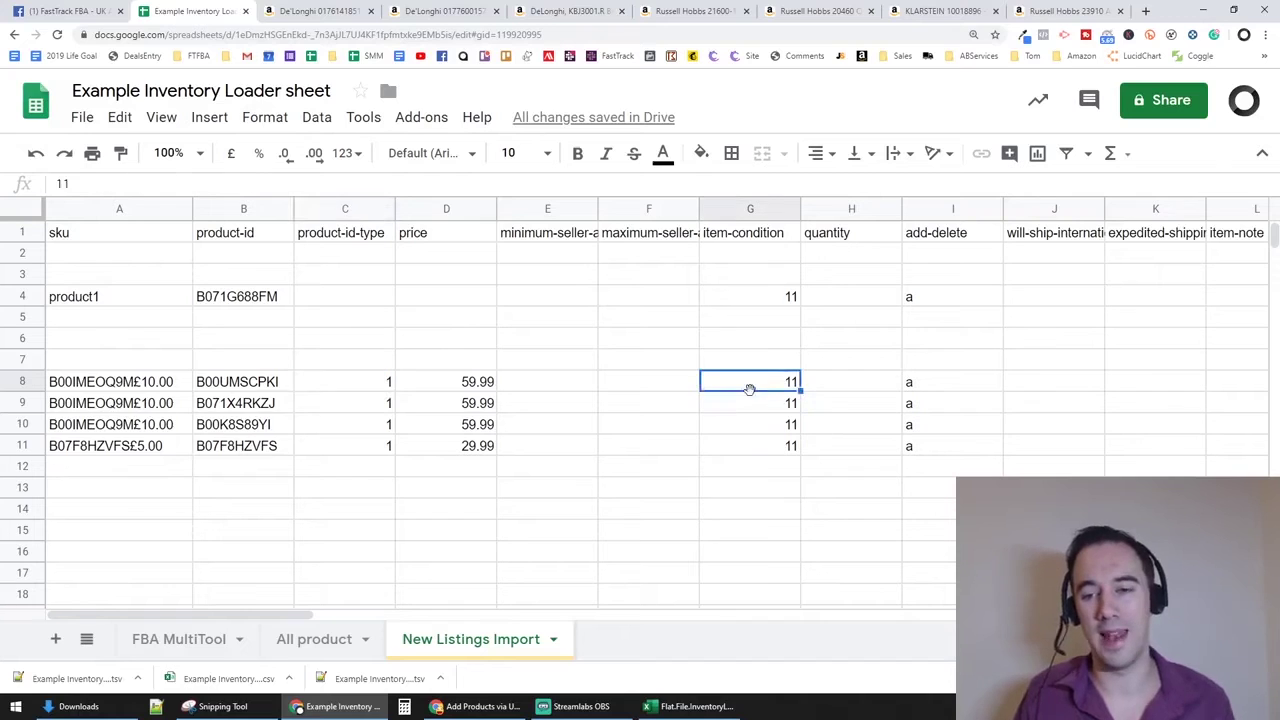
# Move the item-condition array formula from G4 to G8
pyautogui.click(760, 300)
pyautogui.tripleClick(339, 181)
pyautogui.press('BackSpace')
pyautogui.press('Return')
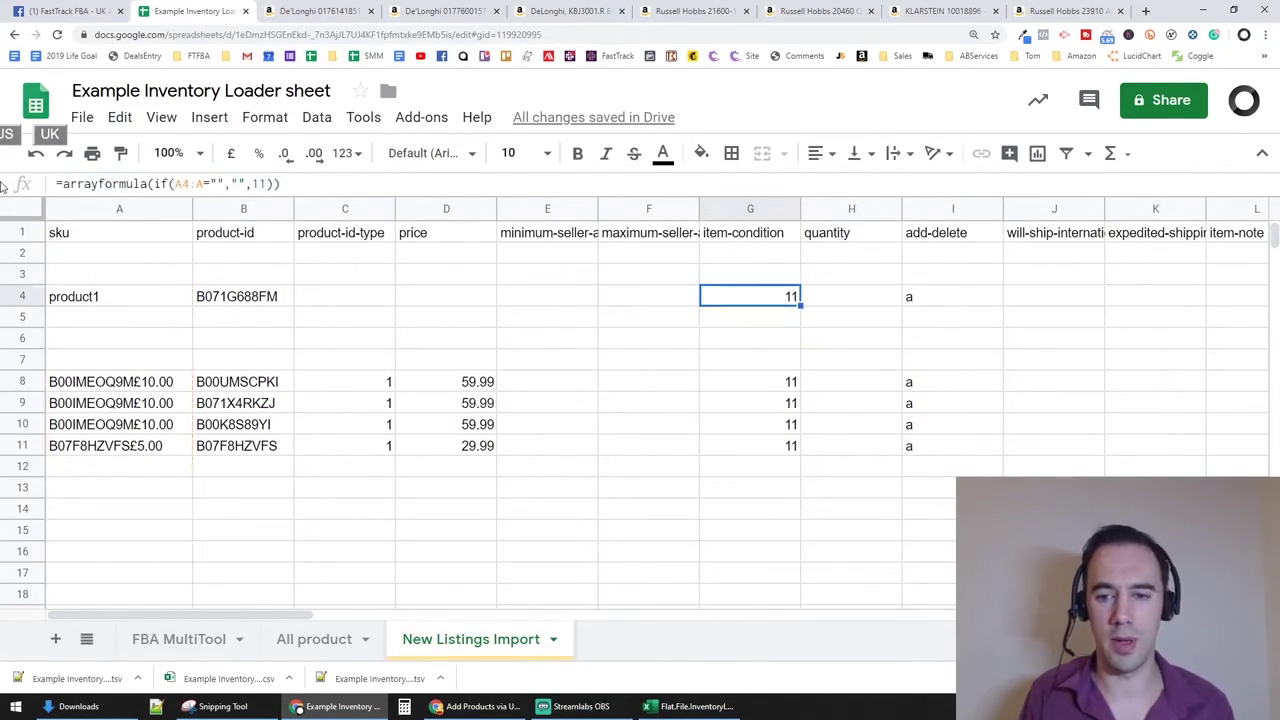
pyautogui.press('Down')
pyautogui.press('Down')
pyautogui.press('Down')
pyautogui.write('=arrayformula(if(A4:A="","",1))')
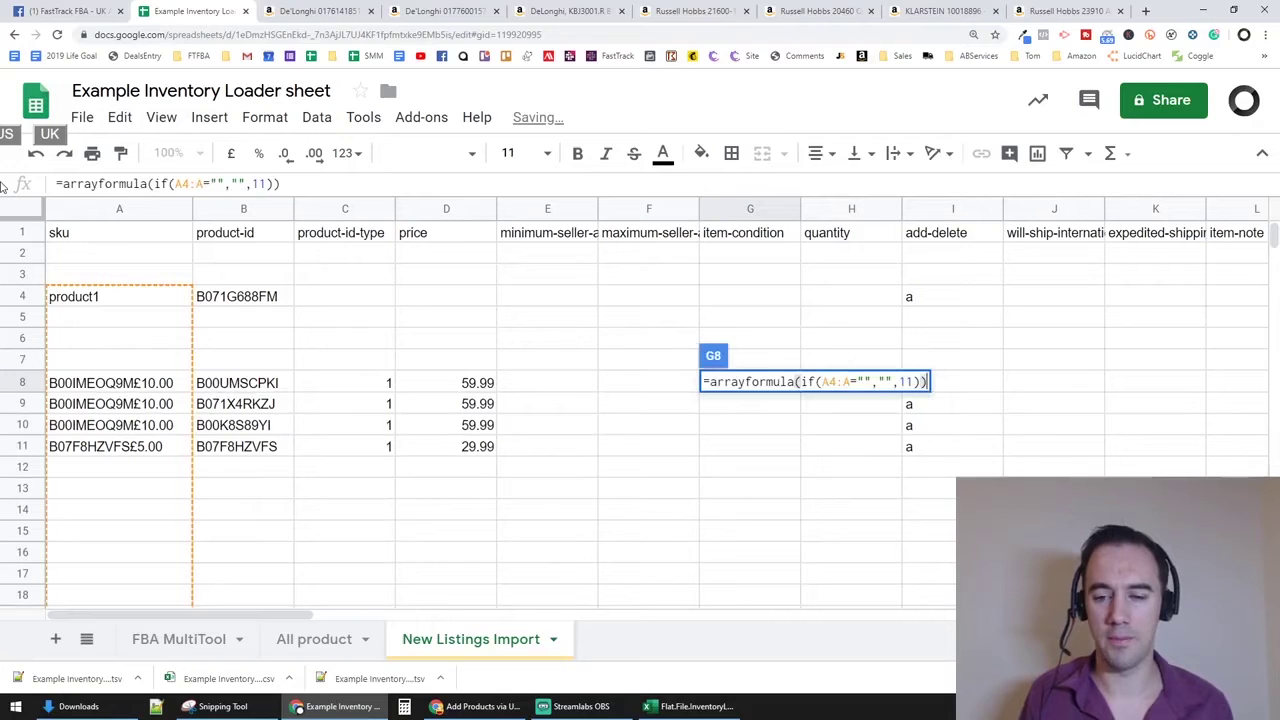
pyautogui.press('Return')
pyautogui.press('Up')
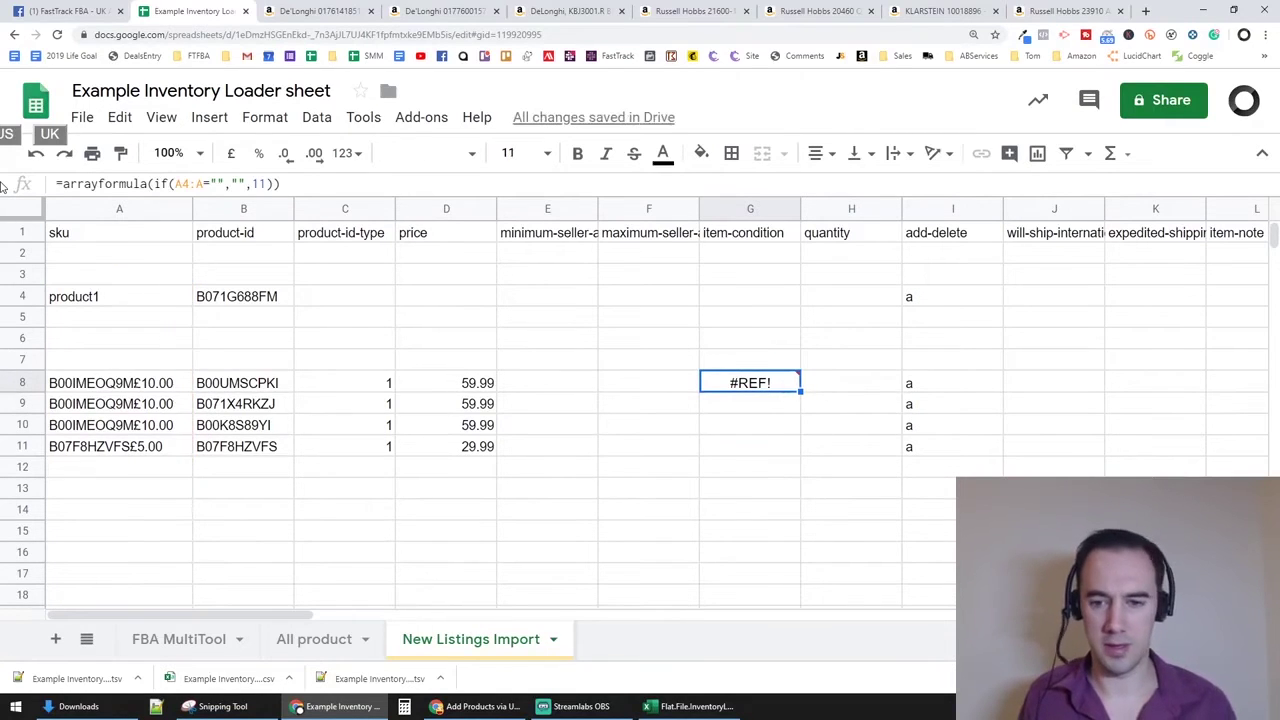
# Change the range tested by the item-condition formula in G8 to A8:A
pyautogui.press('F2')
pyautogui.press('Left')
pyautogui.press('Left')
pyautogui.press('Left')
pyautogui.press('Left')
pyautogui.press('Left')
pyautogui.press('Left')
pyautogui.press('Left')
pyautogui.press('Left')
pyautogui.press('Left')
pyautogui.press('Left')
pyautogui.press('Left')
pyautogui.press('Left')
pyautogui.press('Left')
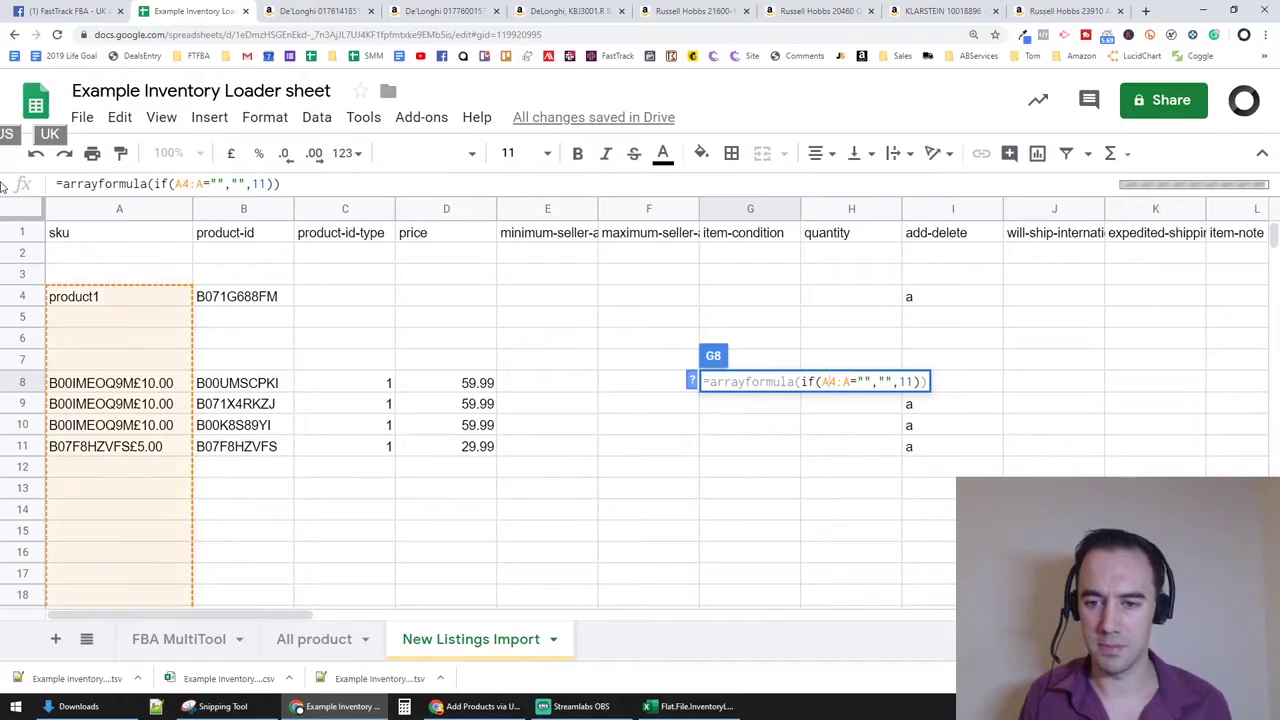
pyautogui.press('Return')
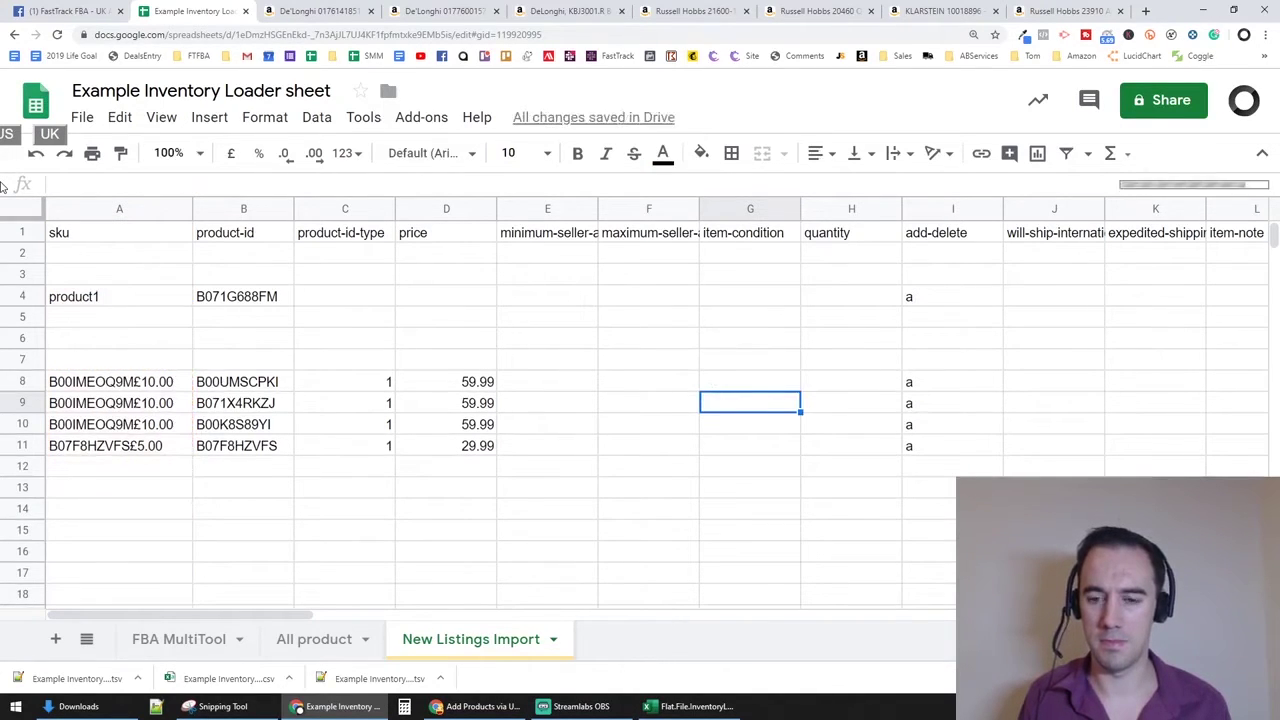
pyautogui.press('Up')
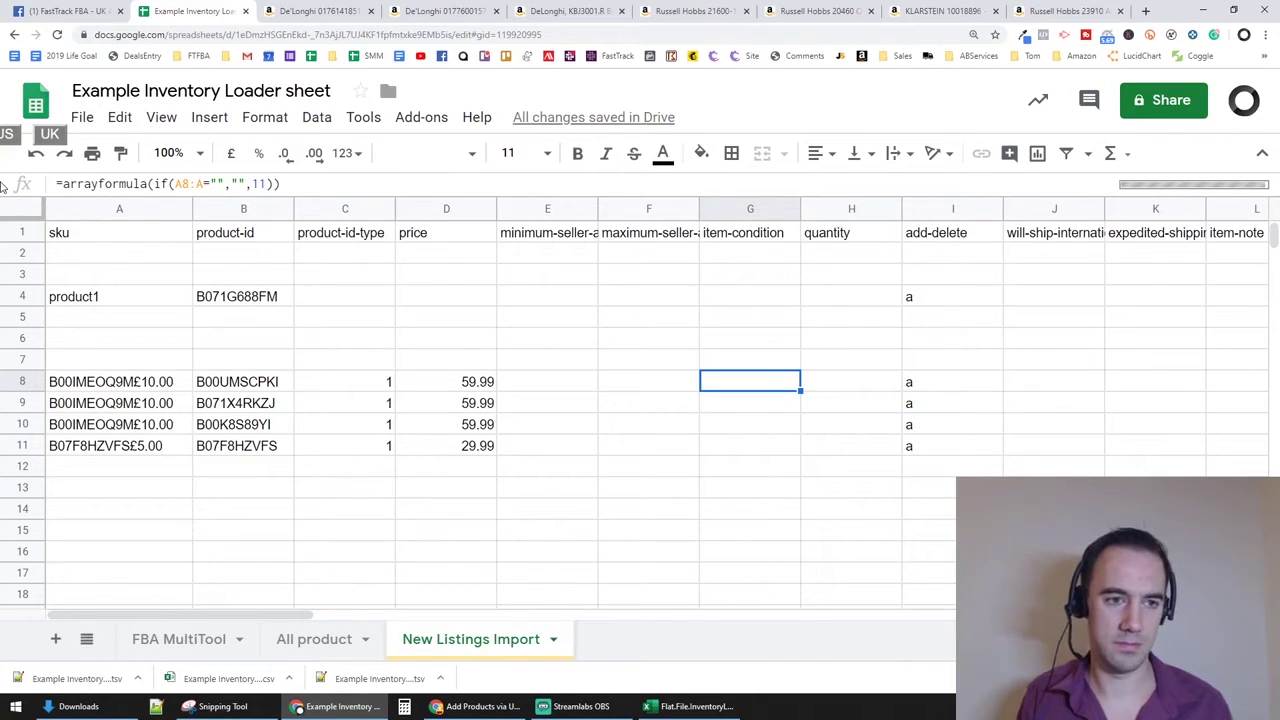
pyautogui.press('Return')
pyautogui.press('Escape')
# Move the add-delete array formula from I4 to I8
pyautogui.press('Right')
pyautogui.press('Right')
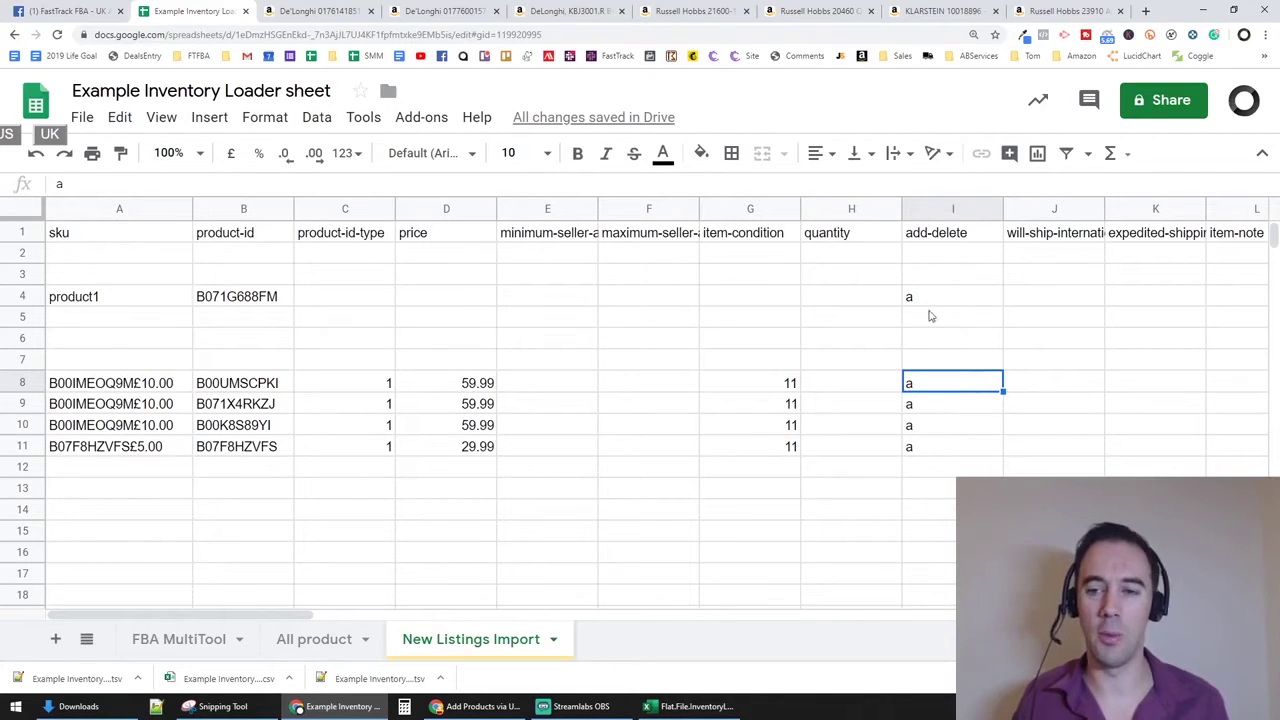
pyautogui.press('Up')
pyautogui.press('Up')
pyautogui.press('Up')
pyautogui.press('Up')
pyautogui.tripleClick(448, 183)
pyautogui.hotkey('ctrl', 'c')
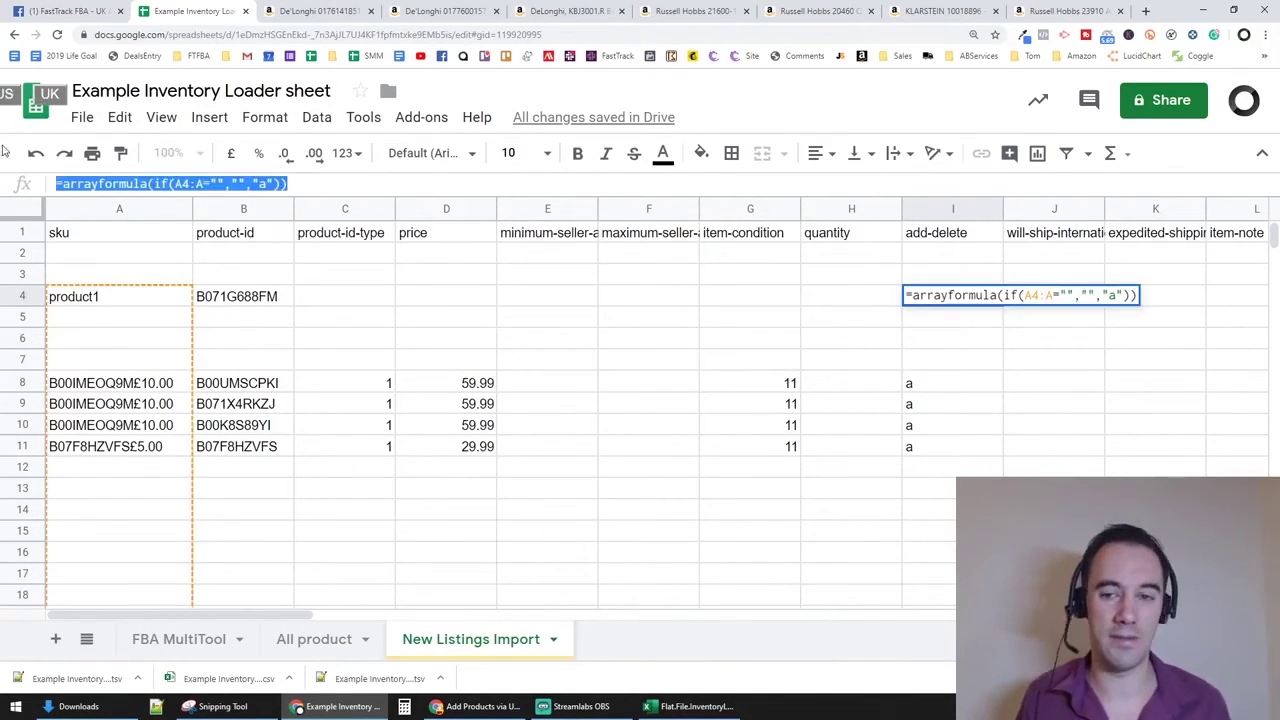
pyautogui.press('Return')
pyautogui.press('Up')
pyautogui.press('Delete')
pyautogui.press('Down')
pyautogui.press('Down')
pyautogui.press('Down')
pyautogui.press('Down')
pyautogui.press('Return')
pyautogui.hotkey('ctrl', 'v')
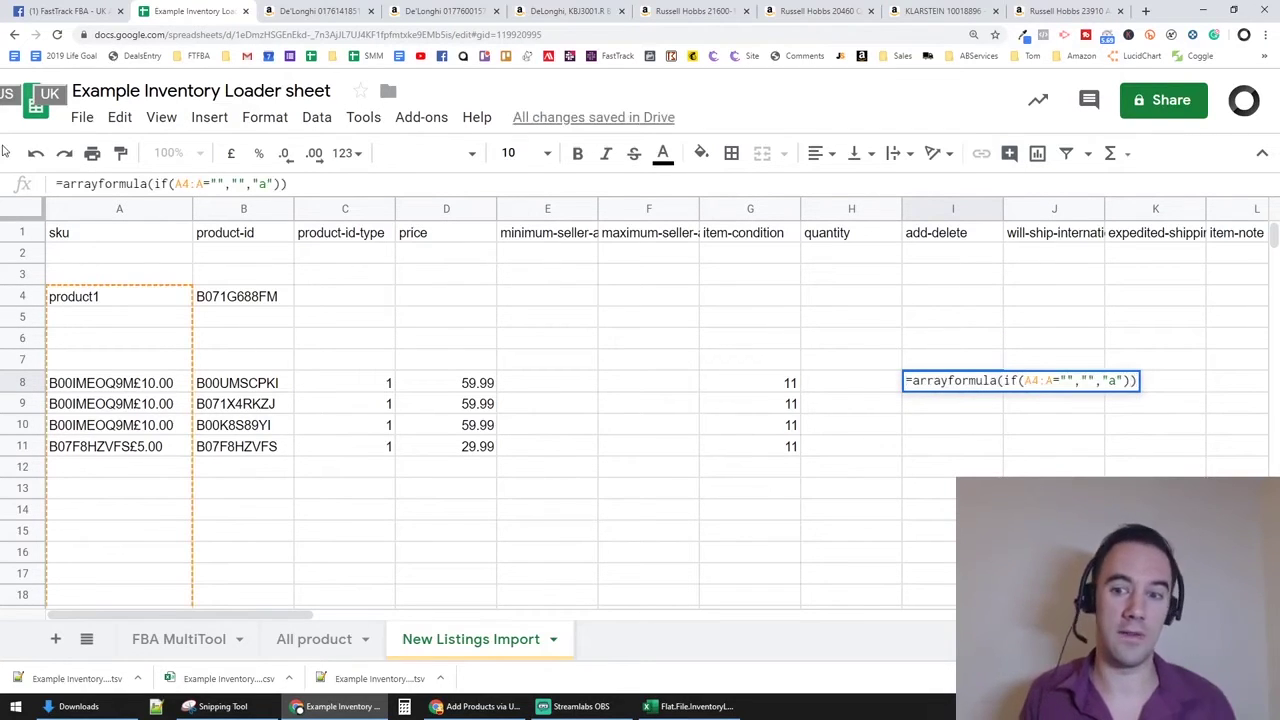
# Change the range tested by the add-delete formula in I8 so it starts at A8
pyautogui.hotkey('ctrl', 'shift', 'Right')
pyautogui.hotkey('ctrl', 'shift', 'Right')
pyautogui.hotkey('ctrl', 'shift', 'Right')
pyautogui.hotkey('ctrl', 'shift', 'Right')
pyautogui.hotkey('ctrl', 'shift', 'Right')
pyautogui.hotkey('ctrl', 'shift', 'Right')
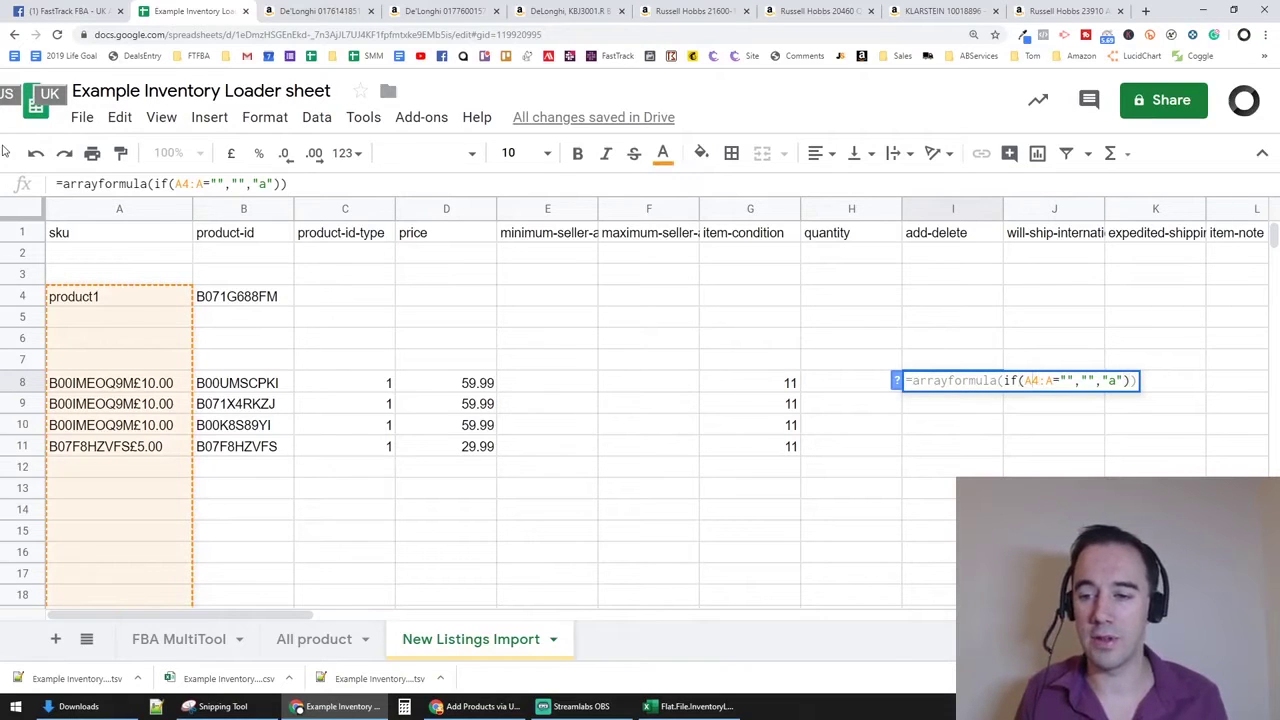
pyautogui.press('Return')
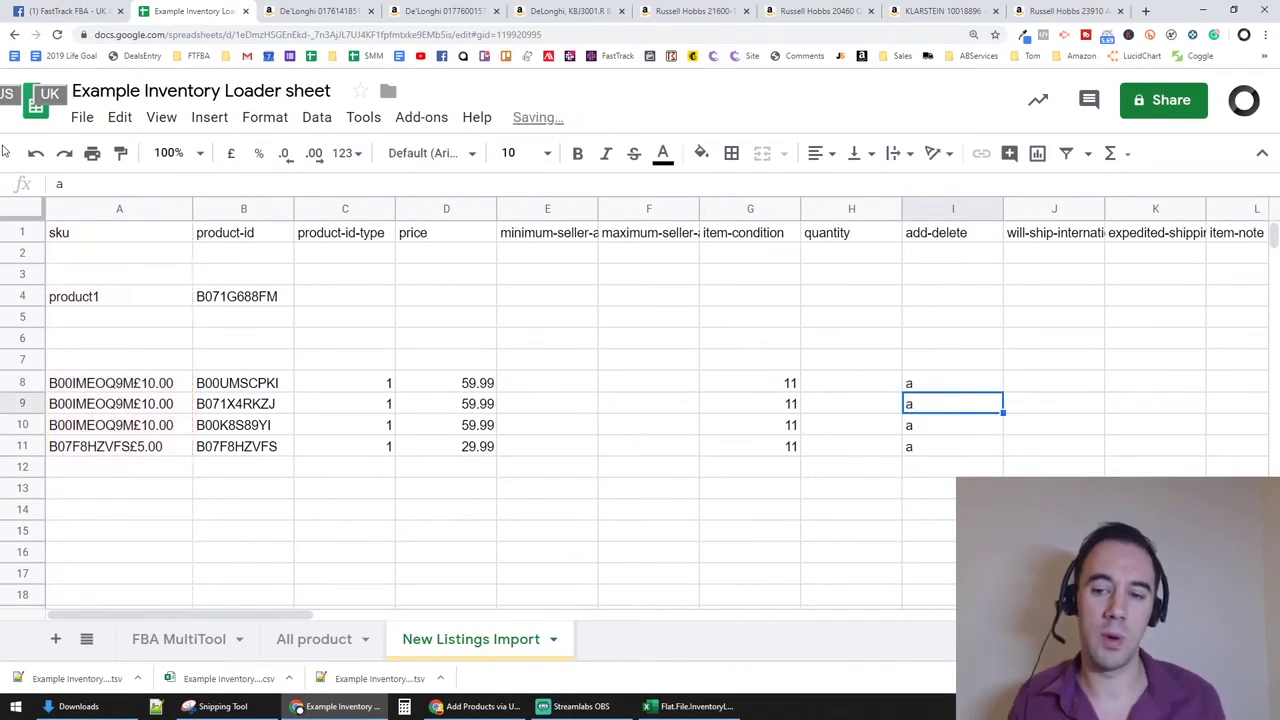
# Check the item-condition and add-delete values in rows 8 to 11
pyautogui.moveTo(771, 388); pyautogui.dragTo(766, 451)
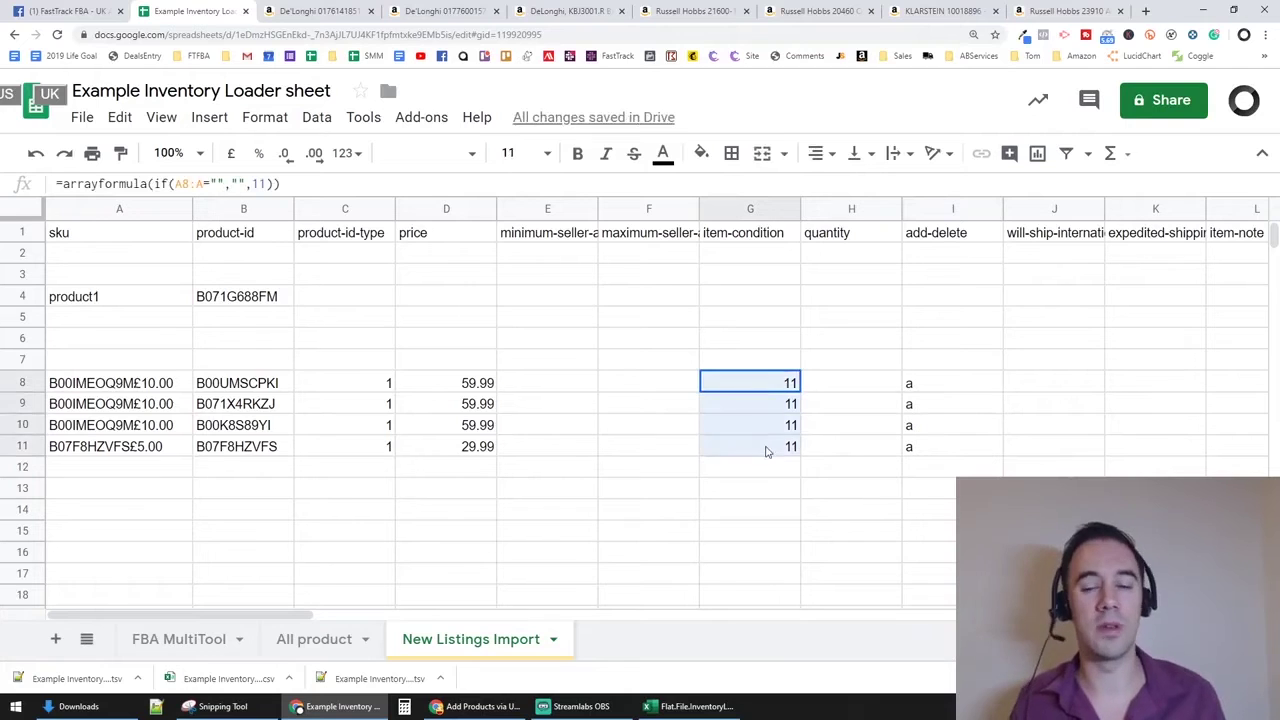
pyautogui.moveTo(945, 392); pyautogui.dragTo(945, 446)
pyautogui.click(880, 490)
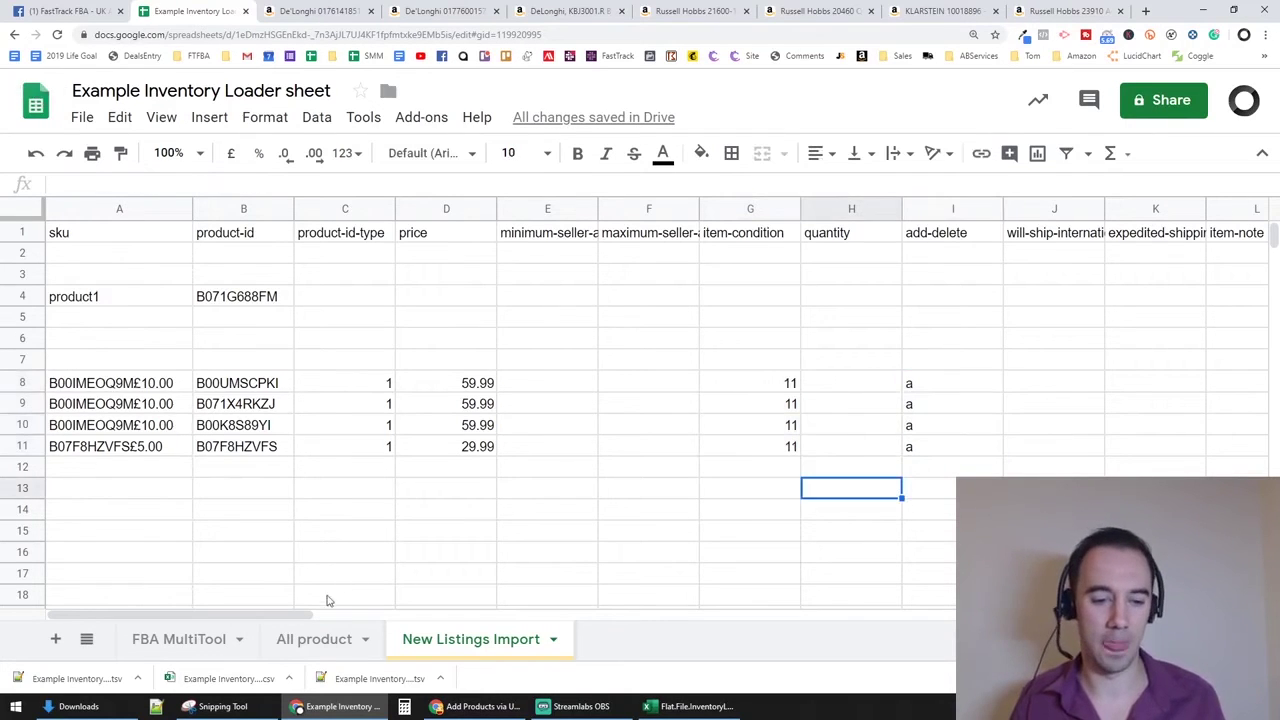
# Move the AMAZON_EU array formula in the fulfillment-center column from M4 to M8
pyautogui.moveTo(300, 615); pyautogui.dragTo(508, 615)
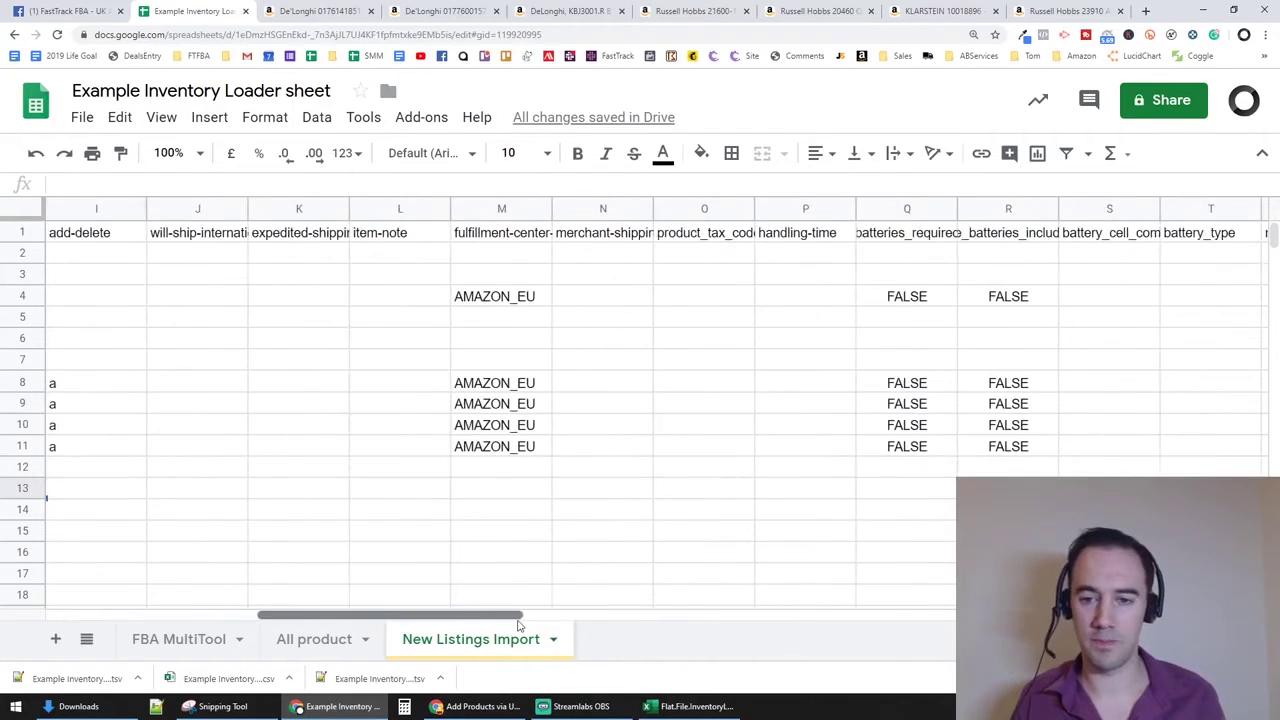
pyautogui.click(478, 302)
pyautogui.press('Return')
pyautogui.press('Escape')
pyautogui.press('Down')
pyautogui.press('Down')
pyautogui.press('Down')
pyautogui.press('Down')
pyautogui.press('Return')
pyautogui.press('Escape')
pyautogui.press('Up')
pyautogui.press('Up')
pyautogui.press('Up')
pyautogui.press('Up')
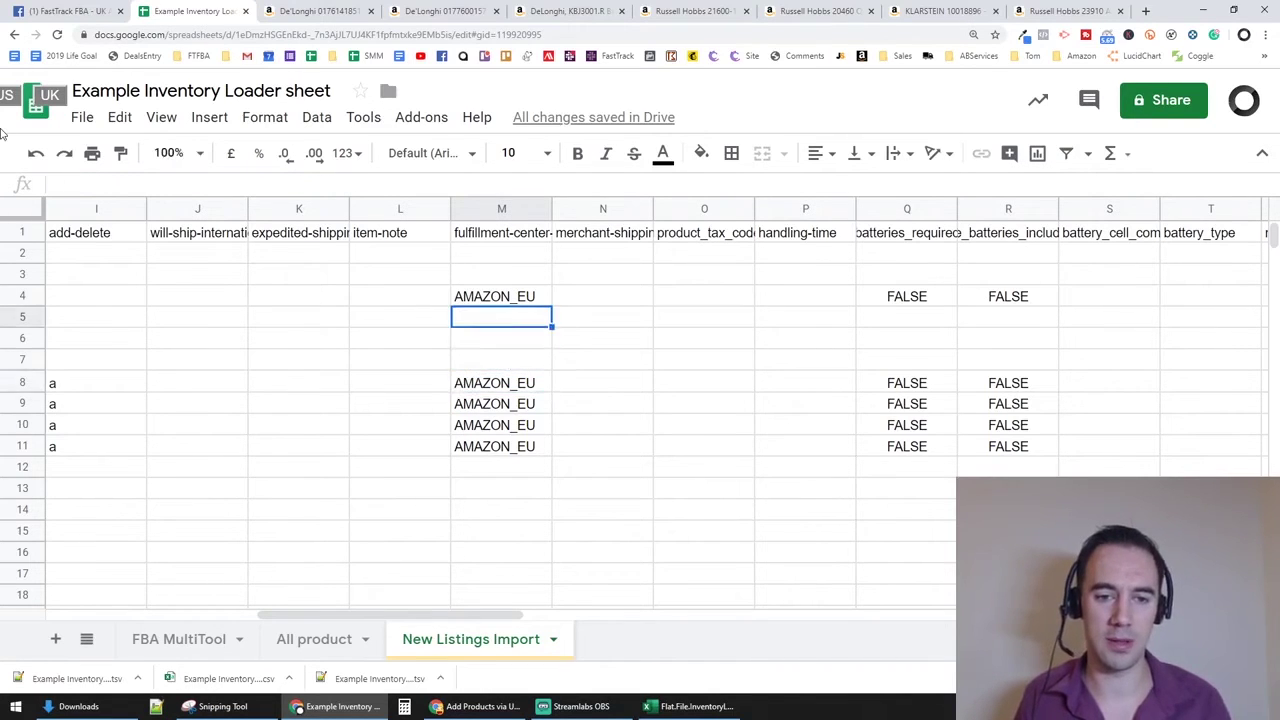
pyautogui.press('Delete')
pyautogui.press('Down')
pyautogui.press('Down')
pyautogui.press('Down')
pyautogui.press('Down')
pyautogui.press('Return')
pyautogui.write('=arrayformula(if(A4:A="","","AMAZON_EU"))')
# Change the range tested by the AMAZON_EU formula in M8 so it starts at A8
pyautogui.press('Left')
pyautogui.press('Left')
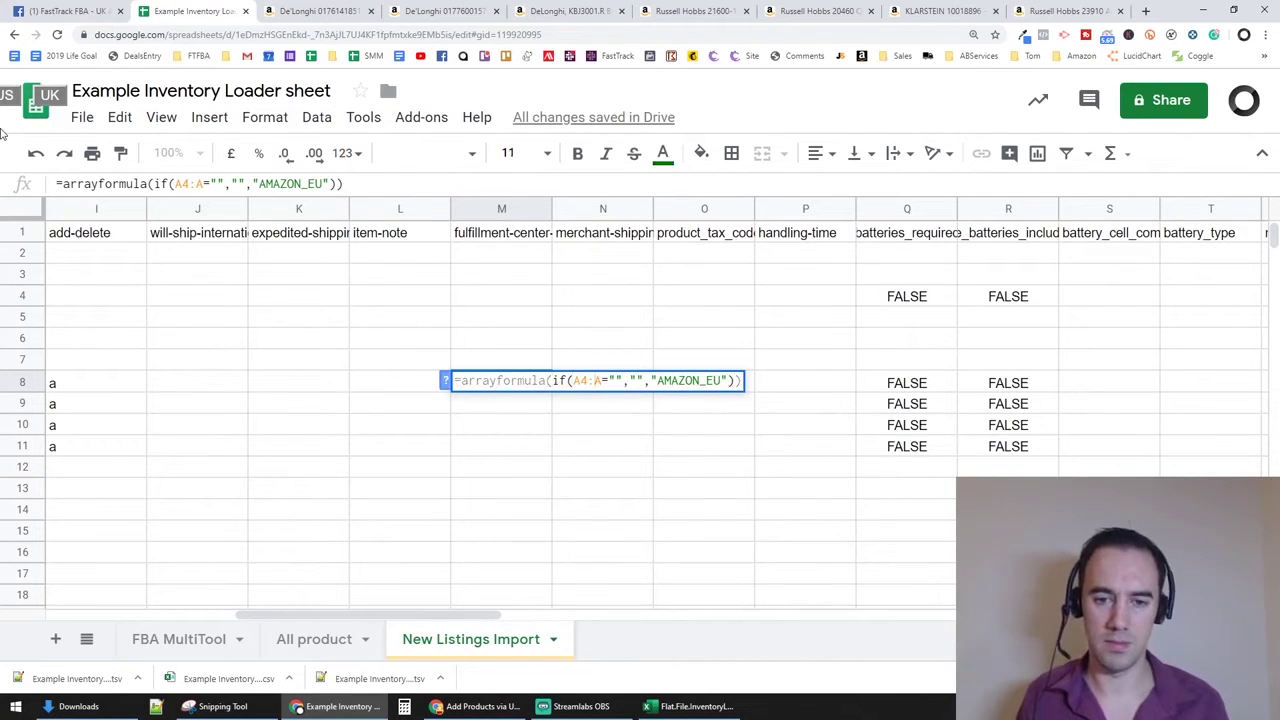
pyautogui.press('Tab')
pyautogui.press('Tab')
pyautogui.press('Tab')
pyautogui.press('Tab')
pyautogui.press('Tab')
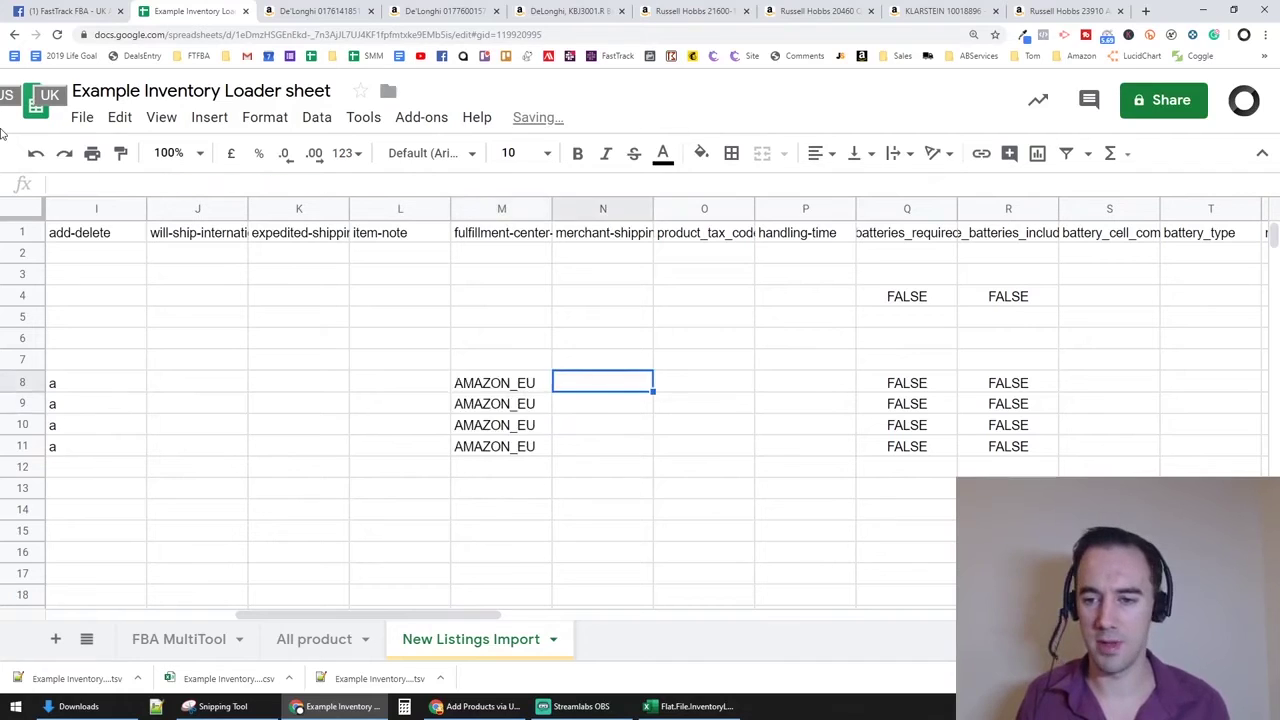
pyautogui.press('Up')
pyautogui.press('Left')
pyautogui.press('Up')
pyautogui.press('Up')
pyautogui.press('Up')
pyautogui.press('Return')
pyautogui.hotkey('ctrl', 'a')
pyautogui.write('=arrayformula(if(A4:A="","","AMAZON_EU"))')
pyautogui.press('Return')
pyautogui.press('Up')
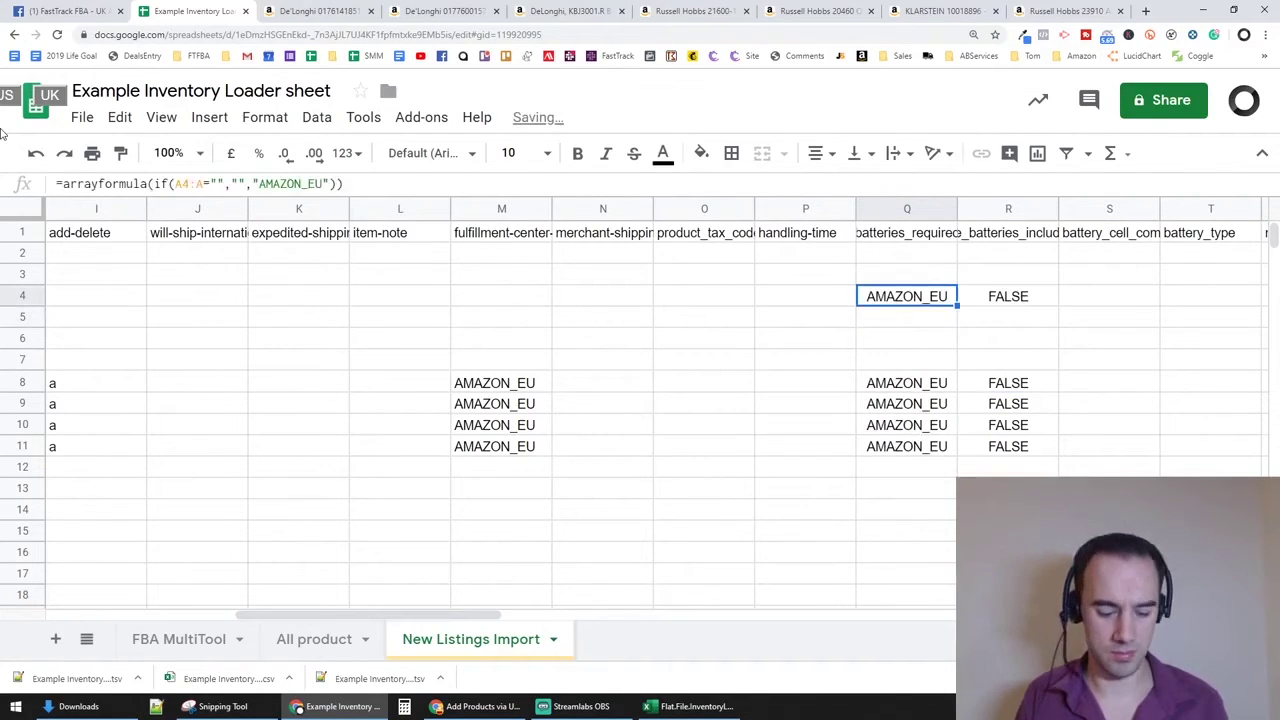
pyautogui.hotkey('ctrl', 'z')
# Move the FALSE array formula in the batteries_required column from Q4 to Q8, and clear the matching formula in R4
pyautogui.press('Return')
pyautogui.hotkey('ctrl', 'a')
pyautogui.hotkey('ctrl', 'c')
pyautogui.press('Return')
pyautogui.press('Down')
pyautogui.press('Down')
pyautogui.press('Up')
pyautogui.press('Up')
pyautogui.press('Up')
pyautogui.press('Delete')
pyautogui.press('Right')
pyautogui.press('Down')
pyautogui.press('Down')
pyautogui.press('Down')
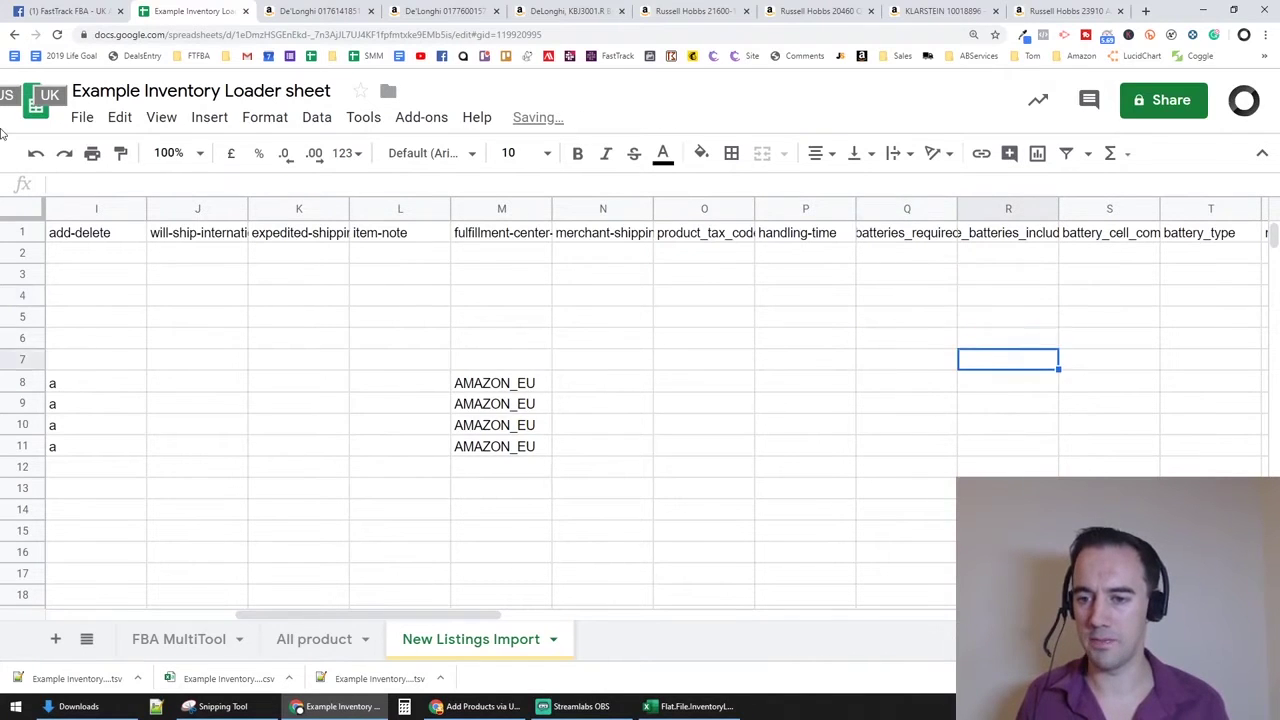
pyautogui.press('Down')
pyautogui.press('Left')
pyautogui.press('Return')
pyautogui.hotkey('ctrl', 'v')
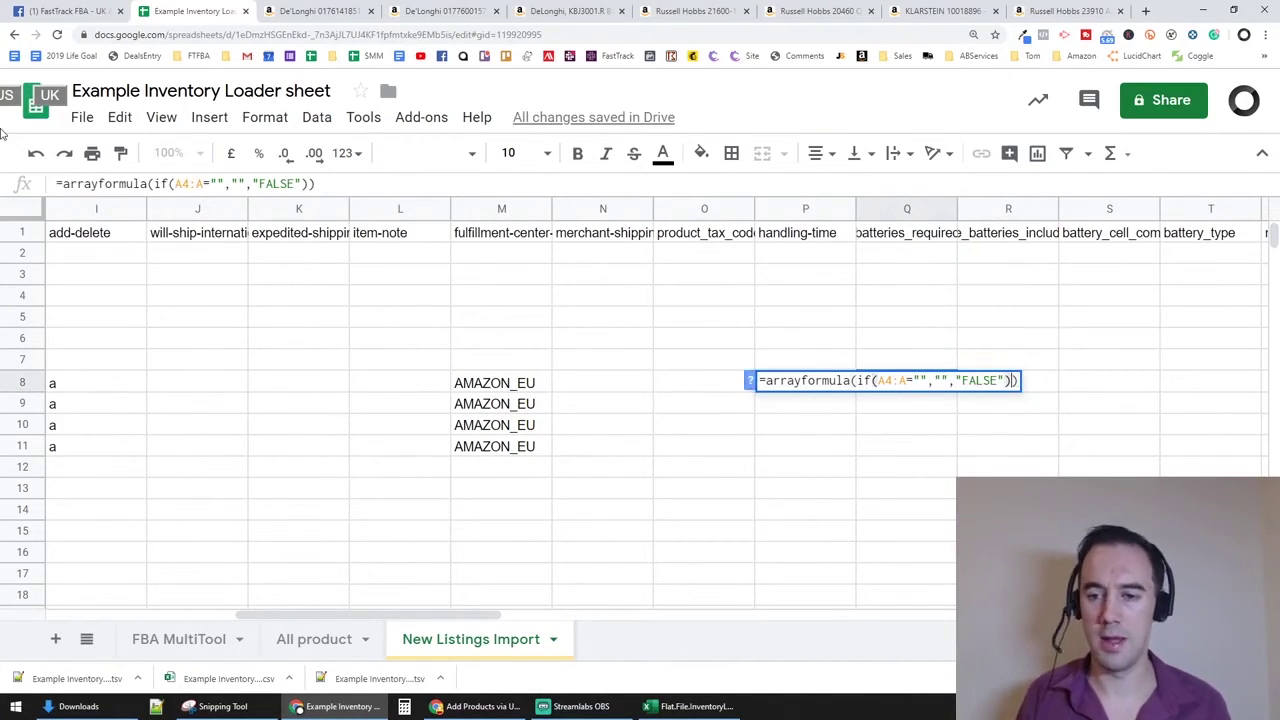
# Change the range tested by the FALSE formula in Q8 so it starts at A8
pyautogui.press('Left')
pyautogui.press('Left')
pyautogui.press('Left')
pyautogui.press('Left')
pyautogui.press('Left')
pyautogui.press('Left')
pyautogui.press('Left')
pyautogui.press('Left')
pyautogui.press('Left')
pyautogui.press('Left')
pyautogui.press('Left')
pyautogui.press('Left')
pyautogui.press('Left')
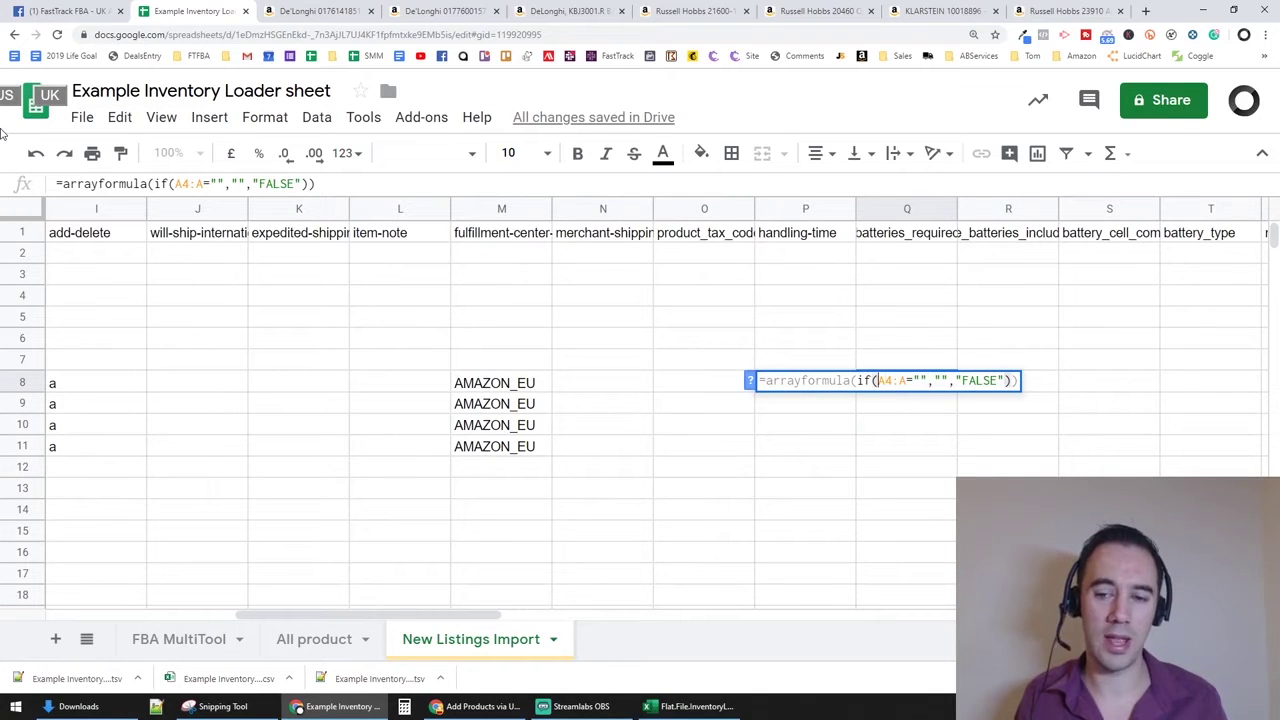
pyautogui.press('Left')
pyautogui.press('Left')
pyautogui.press('Left')
pyautogui.press('Left')
pyautogui.press('Left')
pyautogui.press('BackSpace')
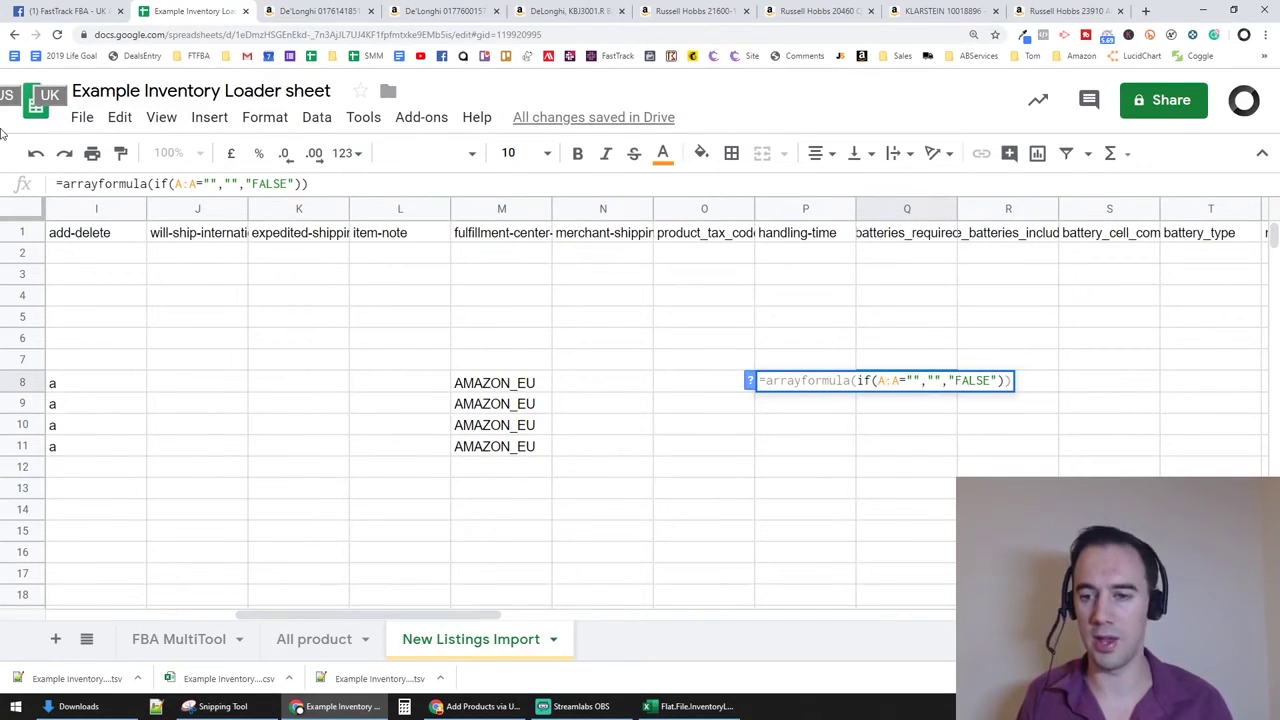
pyautogui.press('Tab')
pyautogui.press('Return')
pyautogui.hotkey('ctrl', 'v')
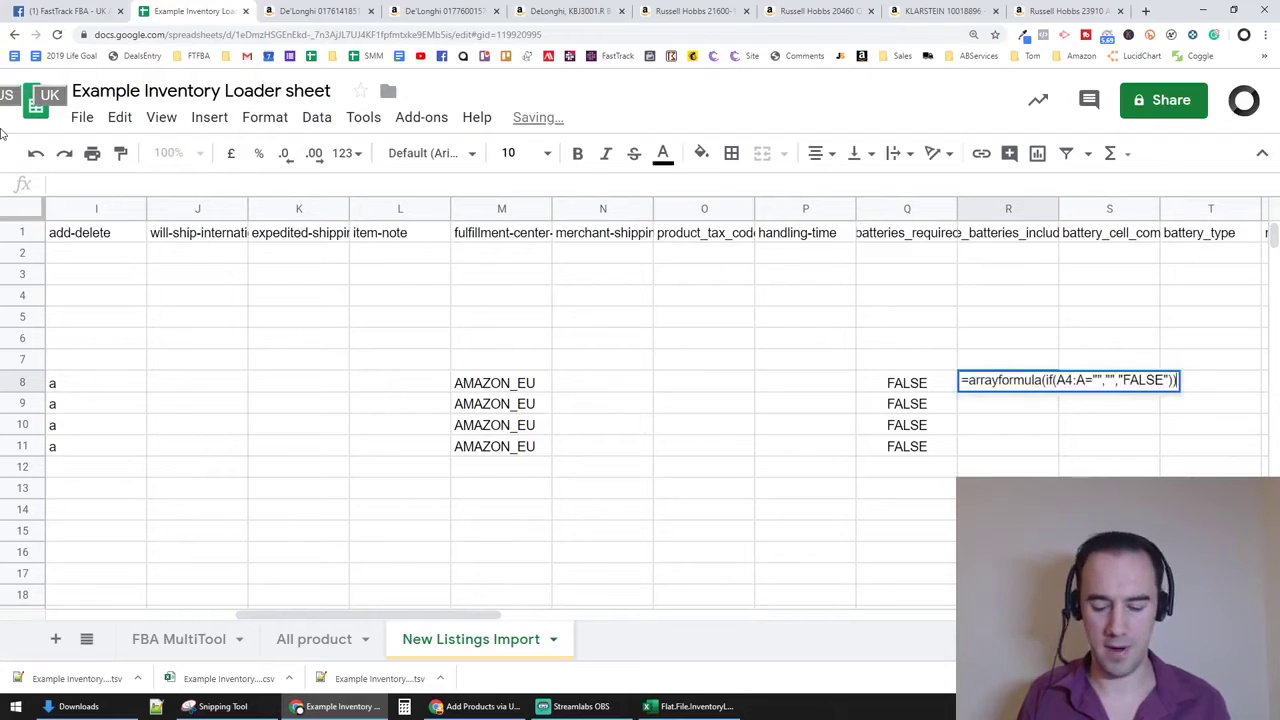
pyautogui.press('Escape')
# Copy the corrected FALSE array formula from Q8 into R8 for the batteries-included column
pyautogui.press('Left')
pyautogui.press('Return')
pyautogui.press('Left')
pyautogui.press('Left')
pyautogui.press('Left')
pyautogui.press('Left')
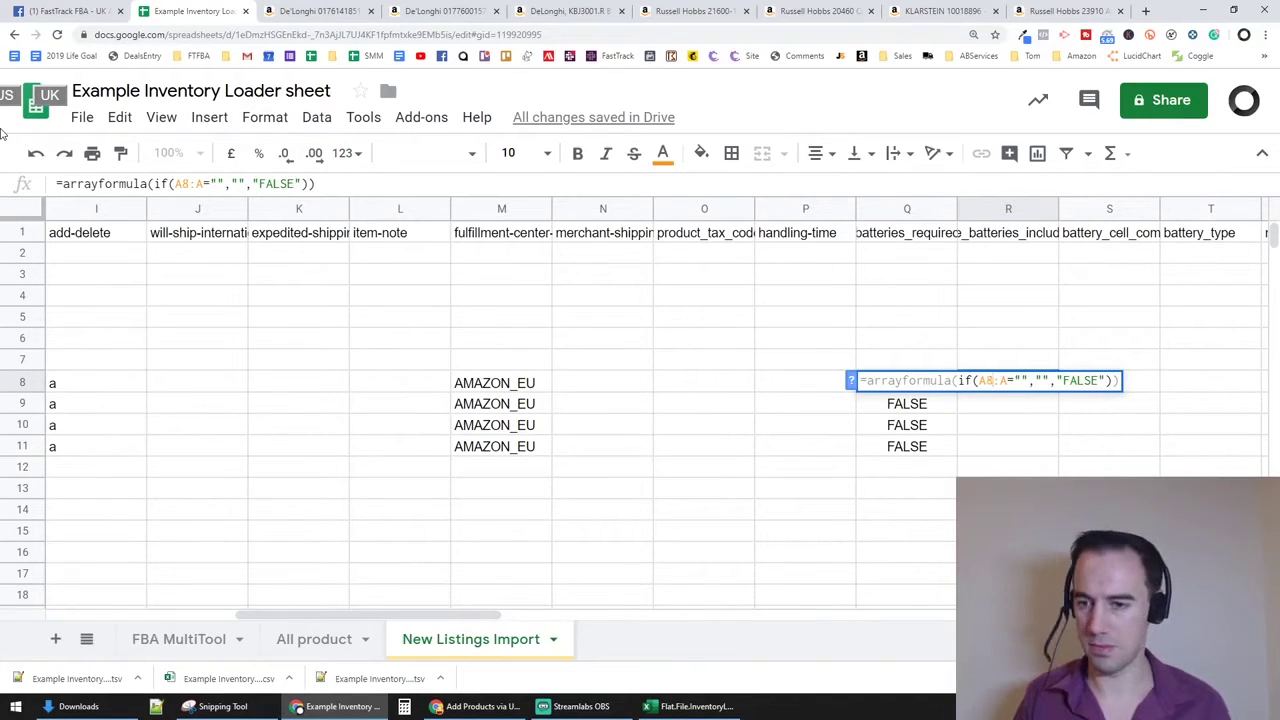
pyautogui.press('Return')
# Move the Not Applicable array formula in the supplier_declared_dg_hz_regulation column from AE4 to AE8
pyautogui.press('Up')
pyautogui.press('Right')
pyautogui.press('Right')
pyautogui.press('Right')
pyautogui.press('Right')
pyautogui.press('Right')
pyautogui.press('Right')
pyautogui.press('Right')
pyautogui.press('Right')
pyautogui.press('Right')
pyautogui.press('Right')
pyautogui.press('Right')
pyautogui.press('Right')
pyautogui.press('Right')
pyautogui.press('Right')
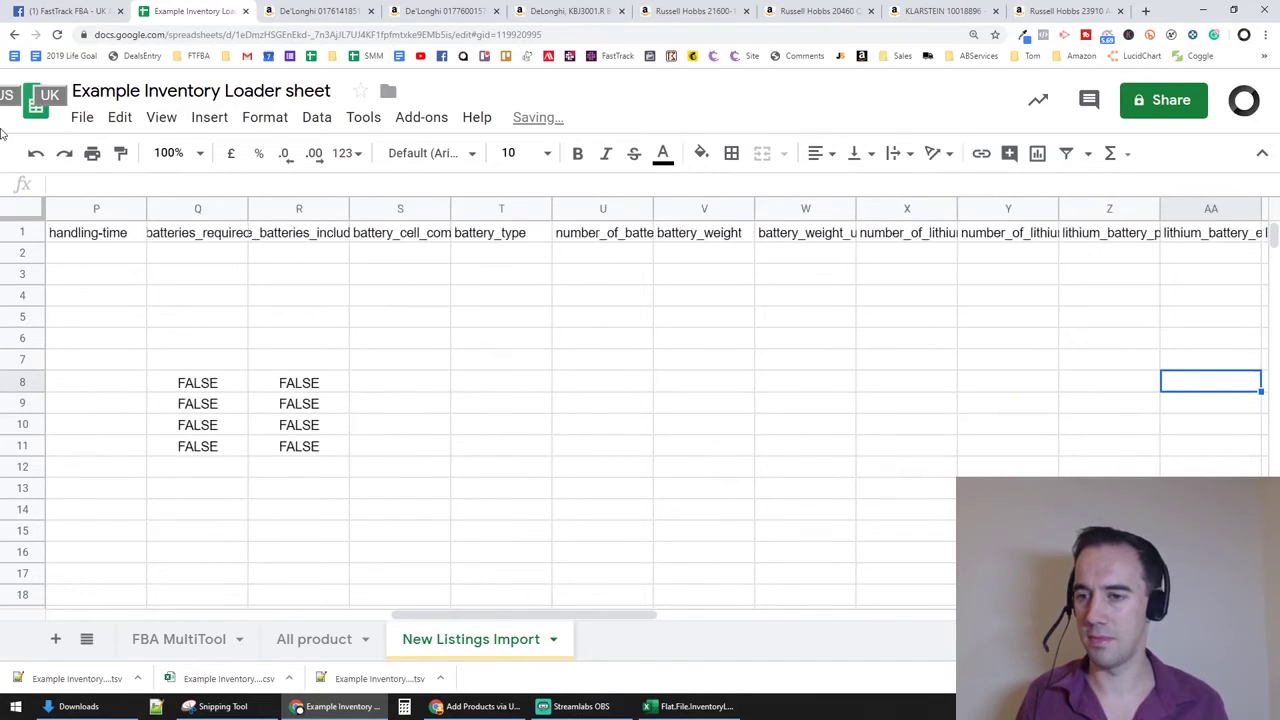
pyautogui.press('Left')
pyautogui.press('Up')
pyautogui.press('Up')
pyautogui.press('Up')
pyautogui.press('Up')
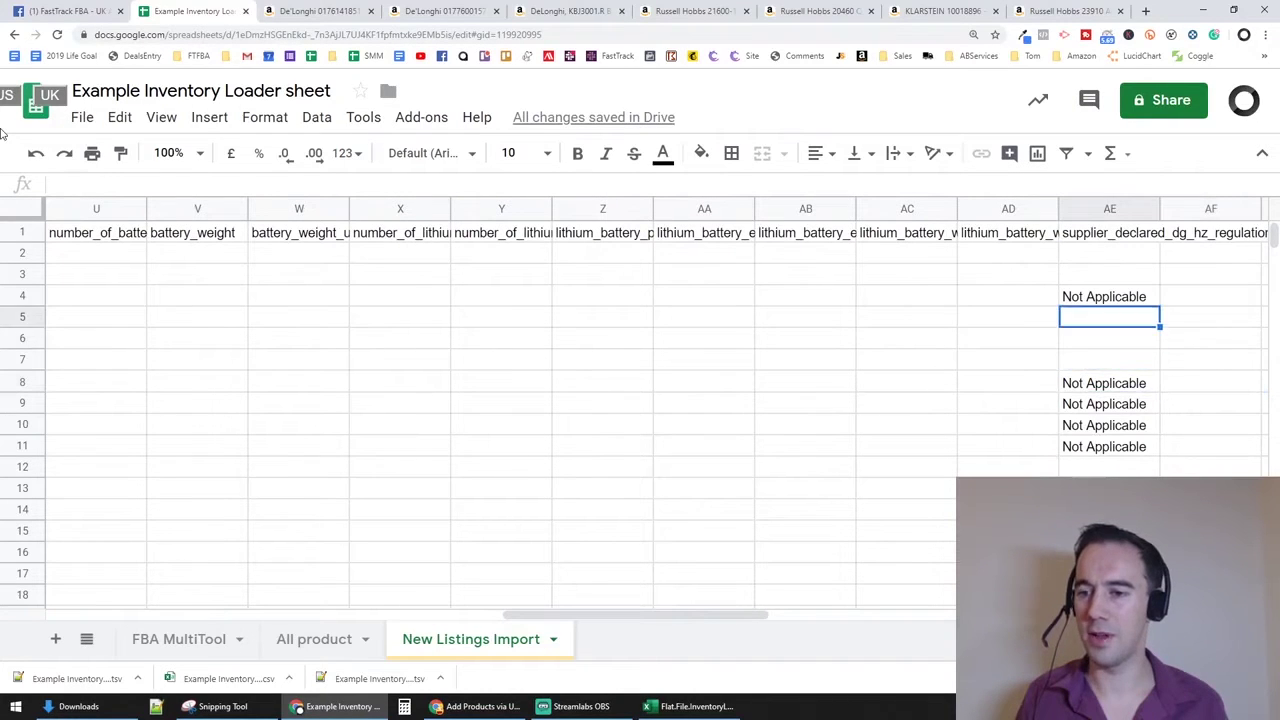
pyautogui.press('Return')
pyautogui.hotkey('shift', 'Home')
pyautogui.hotkey('ctrl', 'a')
pyautogui.hotkey('ctrl', 'c')
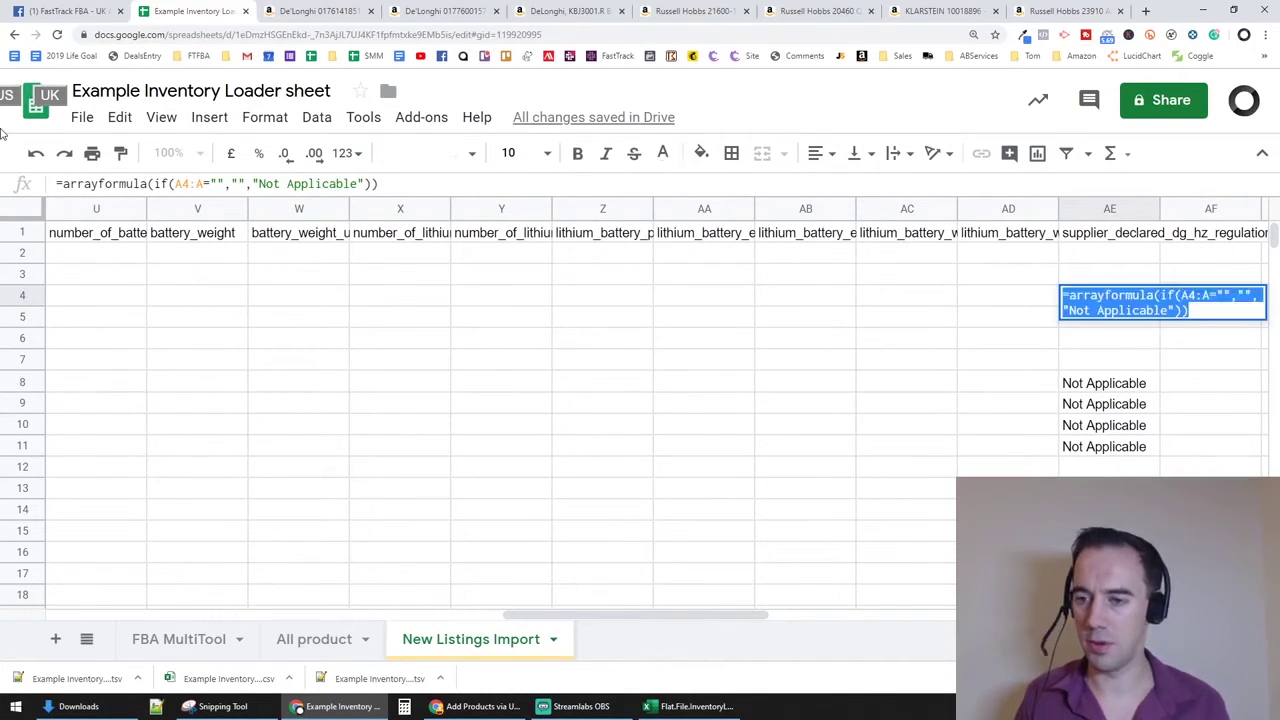
pyautogui.press('Escape')
pyautogui.press('Delete')
pyautogui.press('Down')
pyautogui.press('Down')
pyautogui.press('Down')
pyautogui.press('Down')
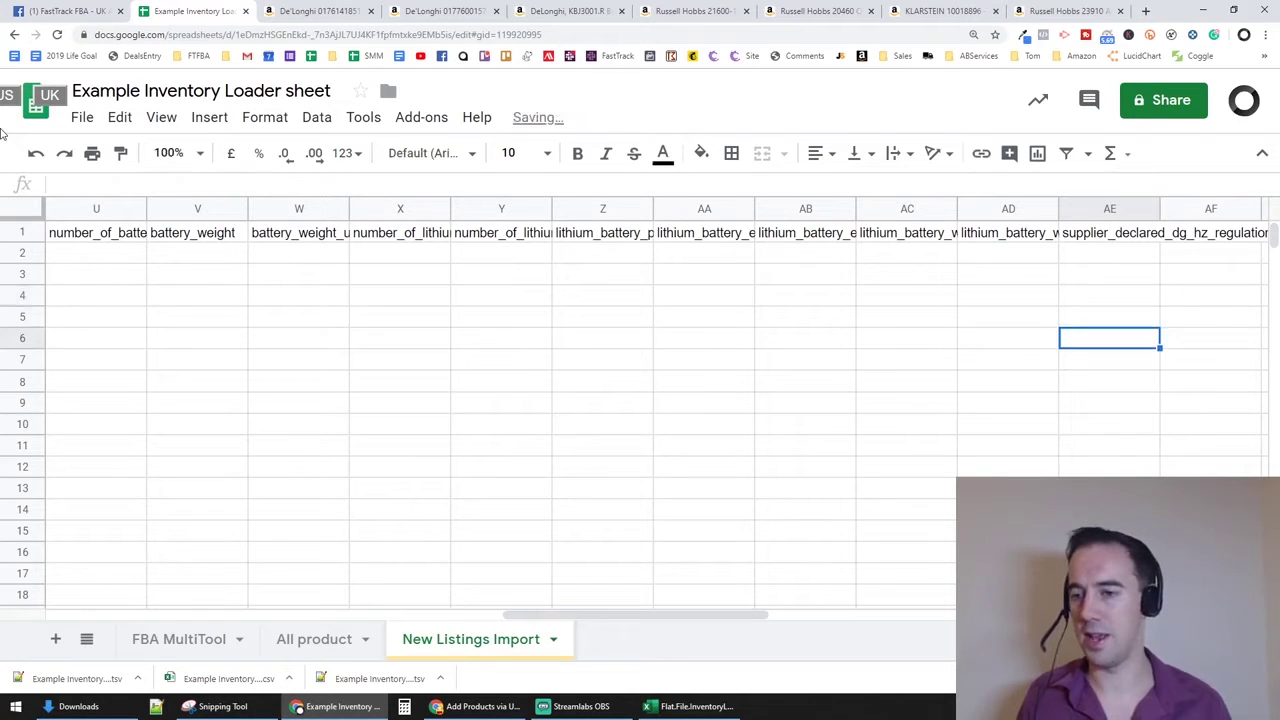
pyautogui.press('Return')
pyautogui.hotkey('ctrl', 'v')
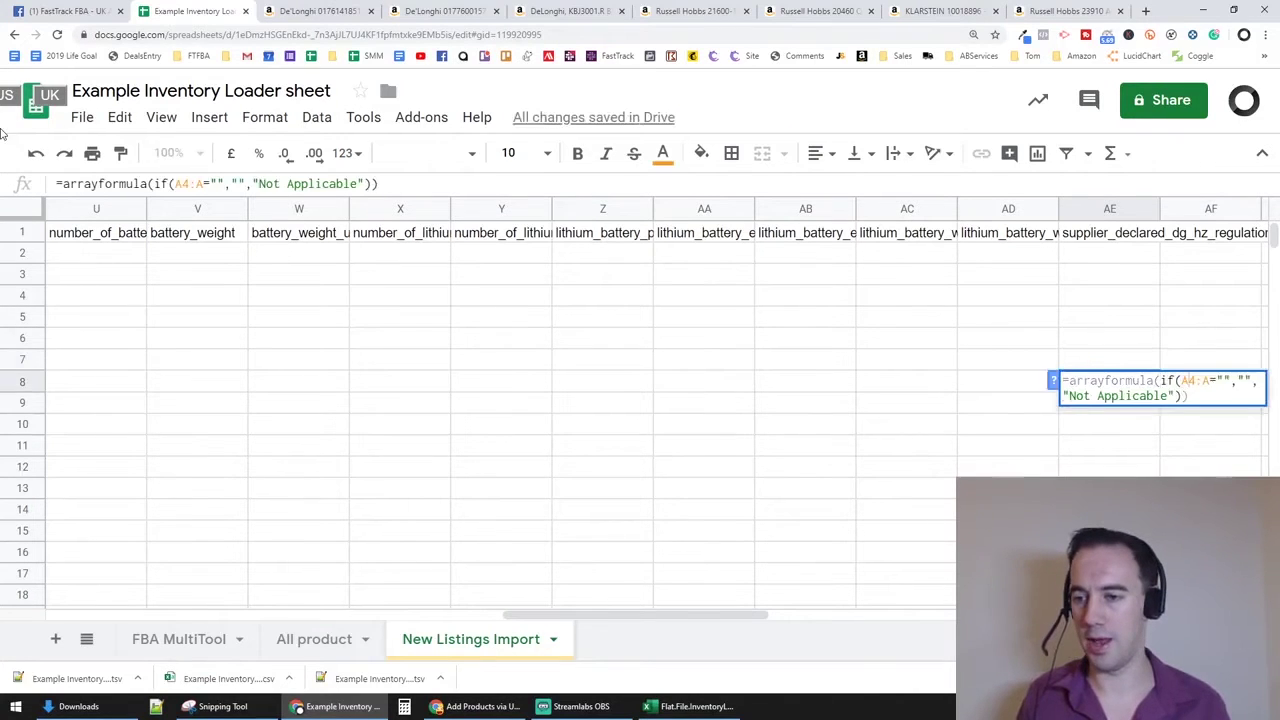
# Change the range tested by the Not Applicable formula in AE8 so it starts at A8
pyautogui.press('Up')
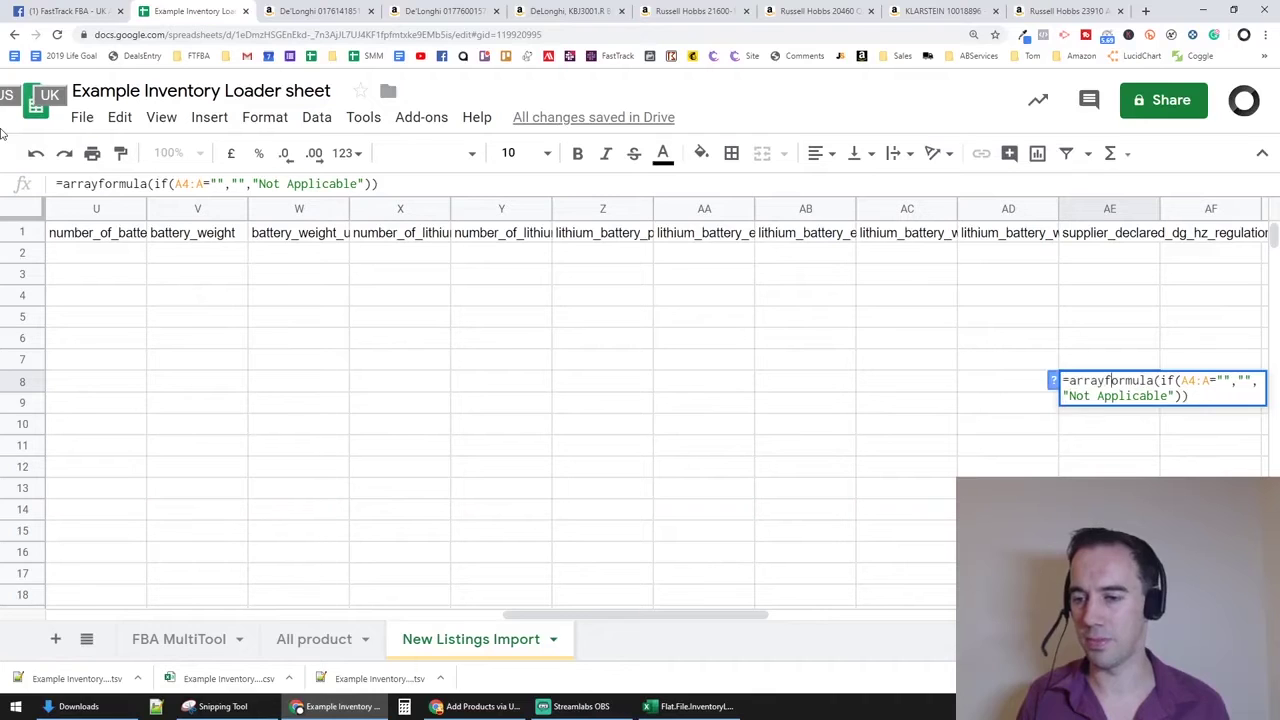
pyautogui.press('Right')
pyautogui.press('Right')
pyautogui.press('Right')
pyautogui.press('Right')
pyautogui.press('Right')
pyautogui.press('Right')
pyautogui.press('Right')
pyautogui.press('Right')
pyautogui.press('Right')
pyautogui.press('BackSpace')
pyautogui.write('8')
pyautogui.press('Return')
pyautogui.press('Up')
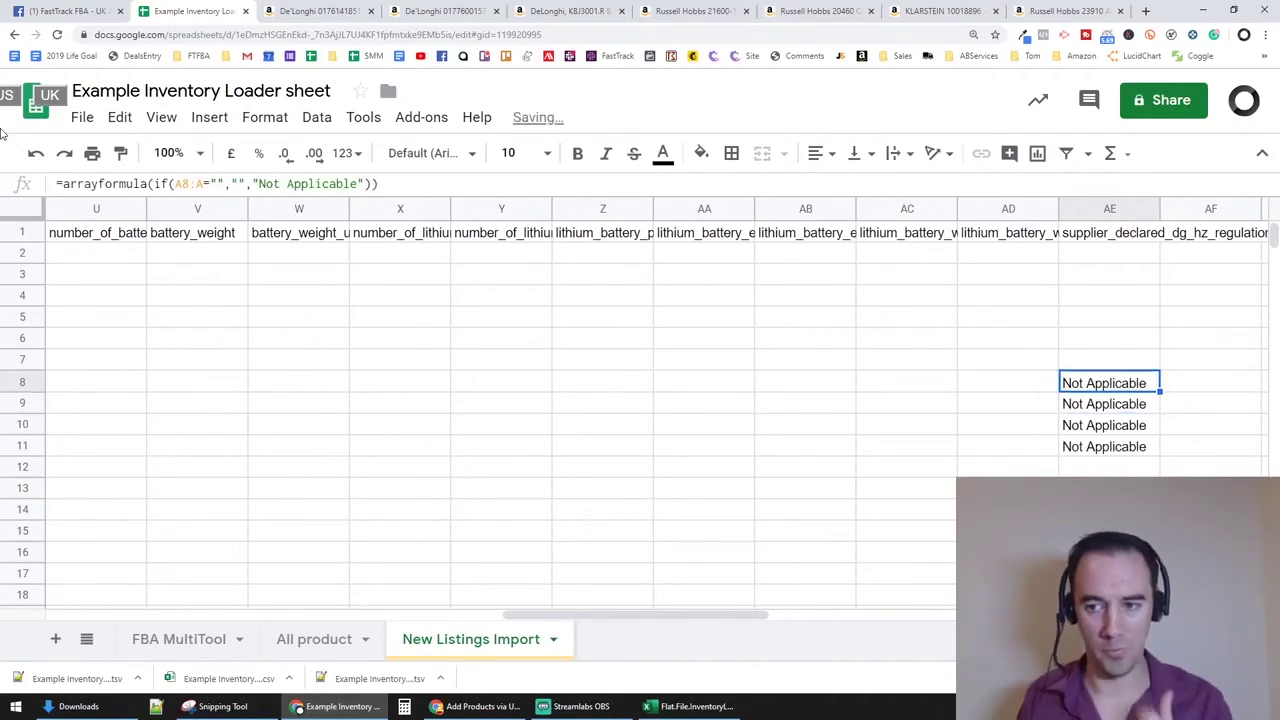
# Check row 8 across the columns after AE and back to the sku column for remaining upload values
pyautogui.press('Right')
pyautogui.press('Right')
pyautogui.press('Right')
pyautogui.press('Left')
pyautogui.press('Left')
pyautogui.press('Left')
pyautogui.press('Left')
pyautogui.press('Left')
pyautogui.press('Left')
pyautogui.press('Left')
pyautogui.press('Left')
pyautogui.press('Left')
pyautogui.press('Left')
pyautogui.press('Left')
pyautogui.press('Left')
pyautogui.press('Left')
pyautogui.press('Left')
pyautogui.press('Left')
pyautogui.press('Left')
pyautogui.press('Left')
pyautogui.press('Left')
pyautogui.press('Left')
pyautogui.press('Left')
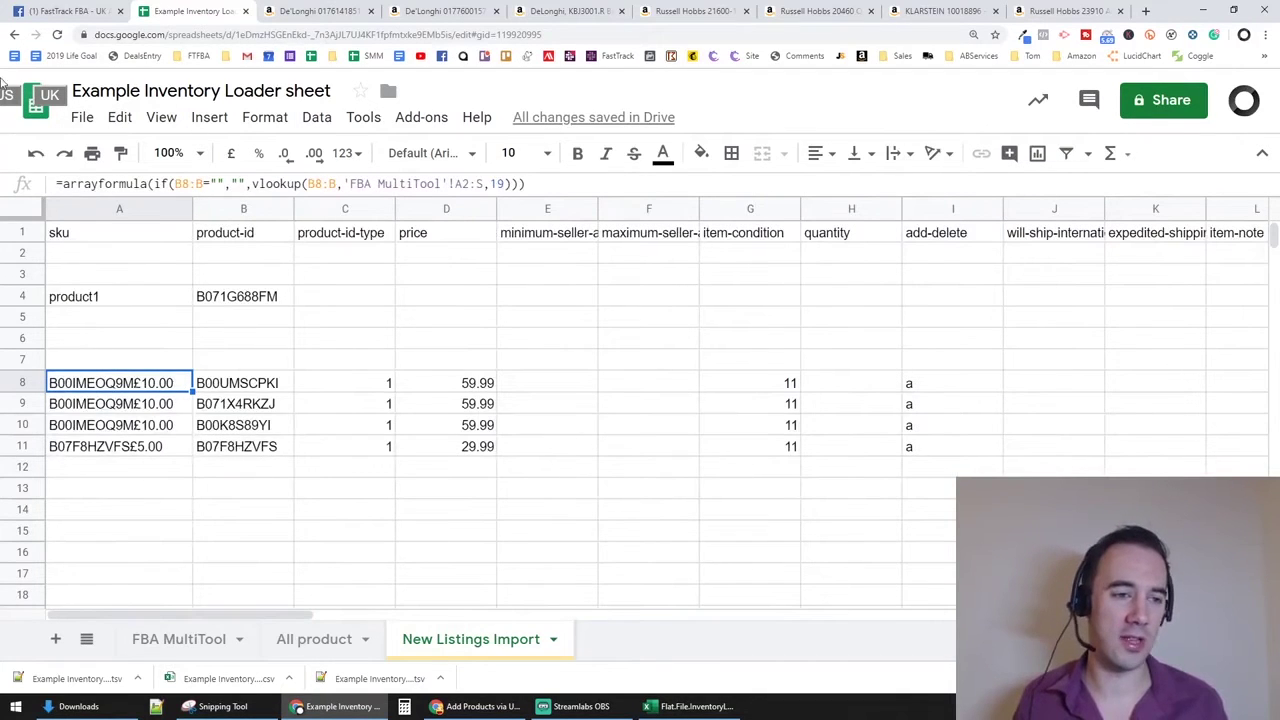
# Delete rows 2 to 7 so the listing rows sit directly beneath the headers
pyautogui.click(70, 257)
pyautogui.hotkey('shift', 'space')
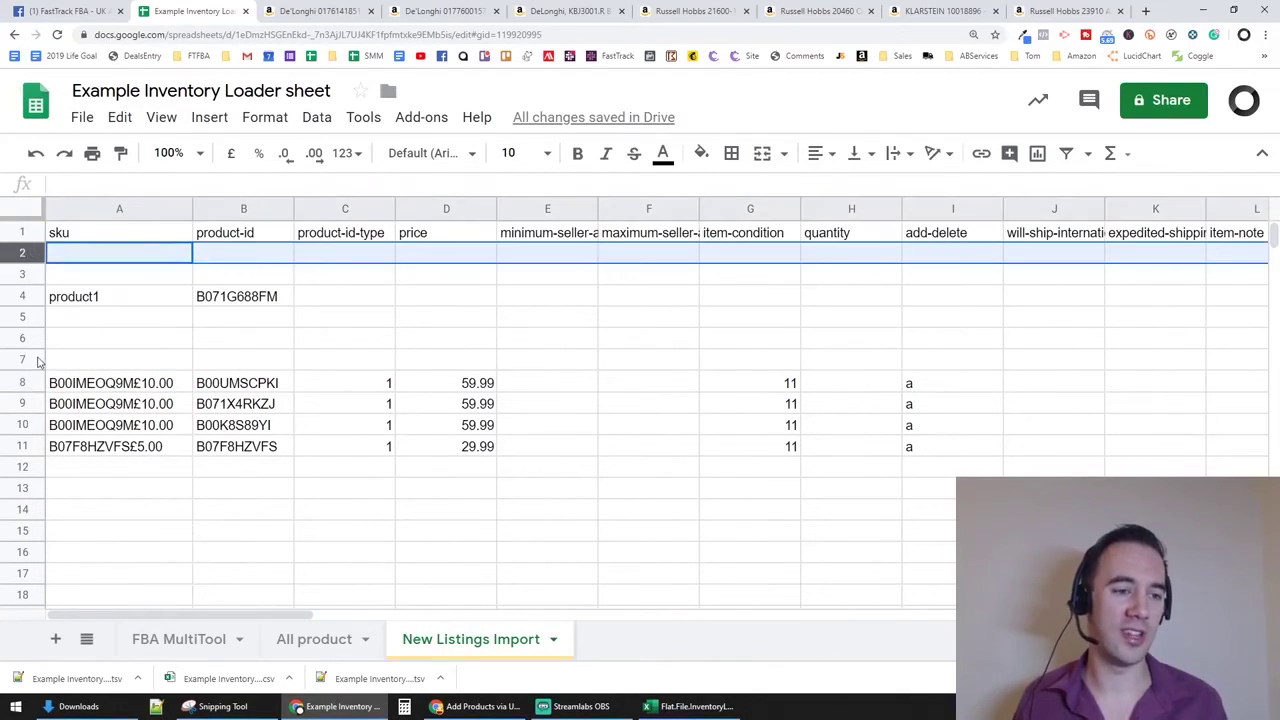
pyautogui.keyDown('shift'); pyautogui.click(38, 360); pyautogui.keyUp('shift')
pyautogui.rightClick(38, 360)
pyautogui.click(80, 356)
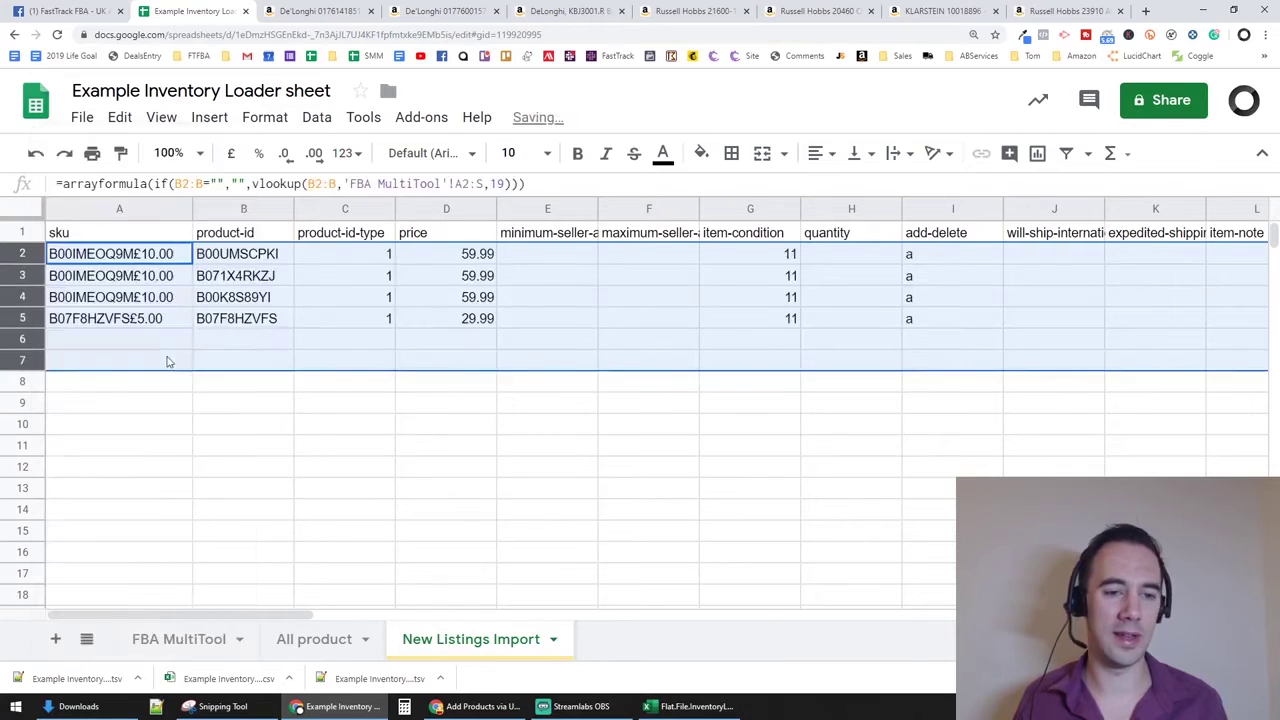
pyautogui.click(510, 456)
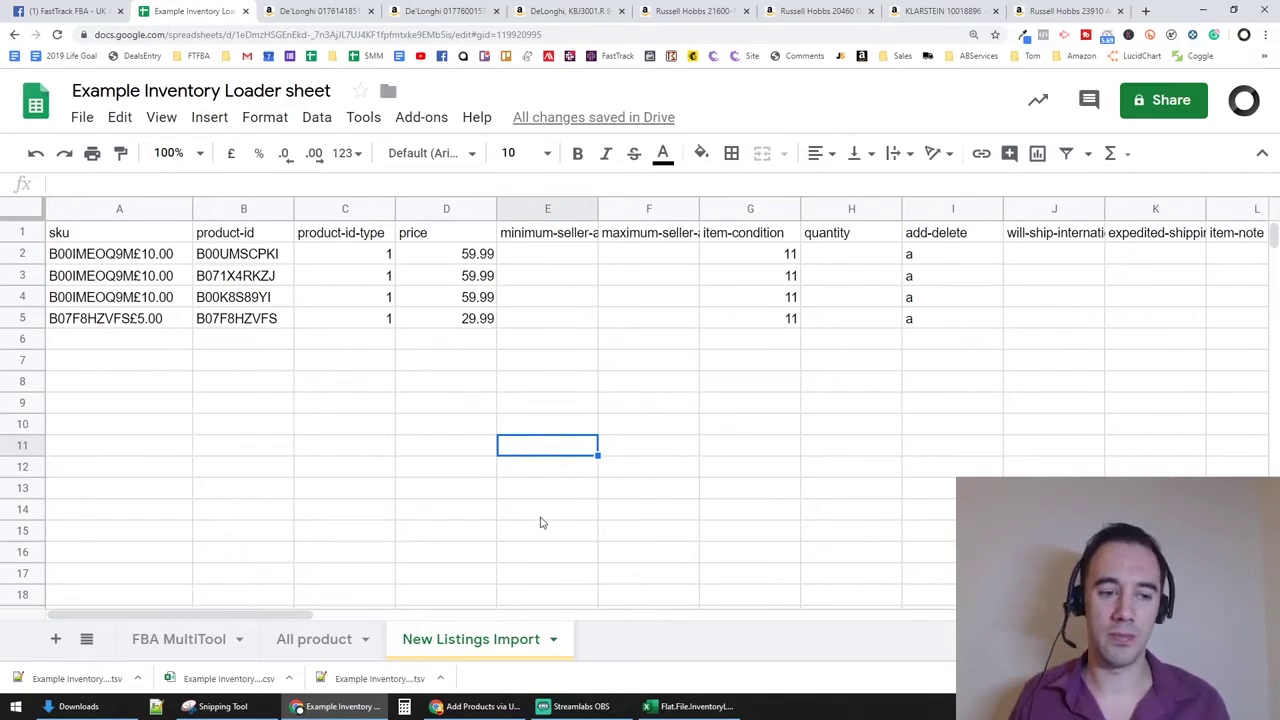
# Flag rows 2 and 6 with 1 in the InvUpload column of the FBA MultiTool sheet, and return to New Listings Import
pyautogui.click(180, 640)
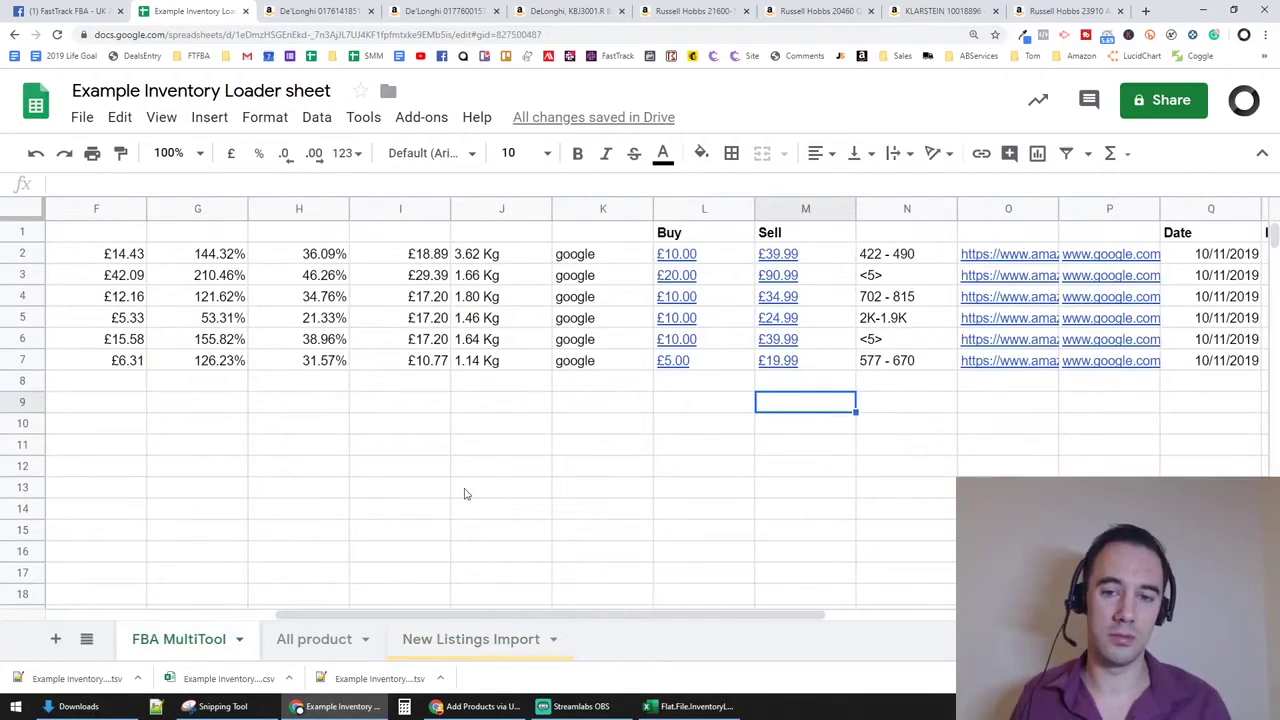
pyautogui.press('Up')
pyautogui.press('Up')
pyautogui.press('Up')
pyautogui.press('Right')
pyautogui.press('Right')
pyautogui.press('Right')
pyautogui.press('Right')
pyautogui.press('Right')
pyautogui.press('Right')
pyautogui.press('Right')
pyautogui.press('Right')
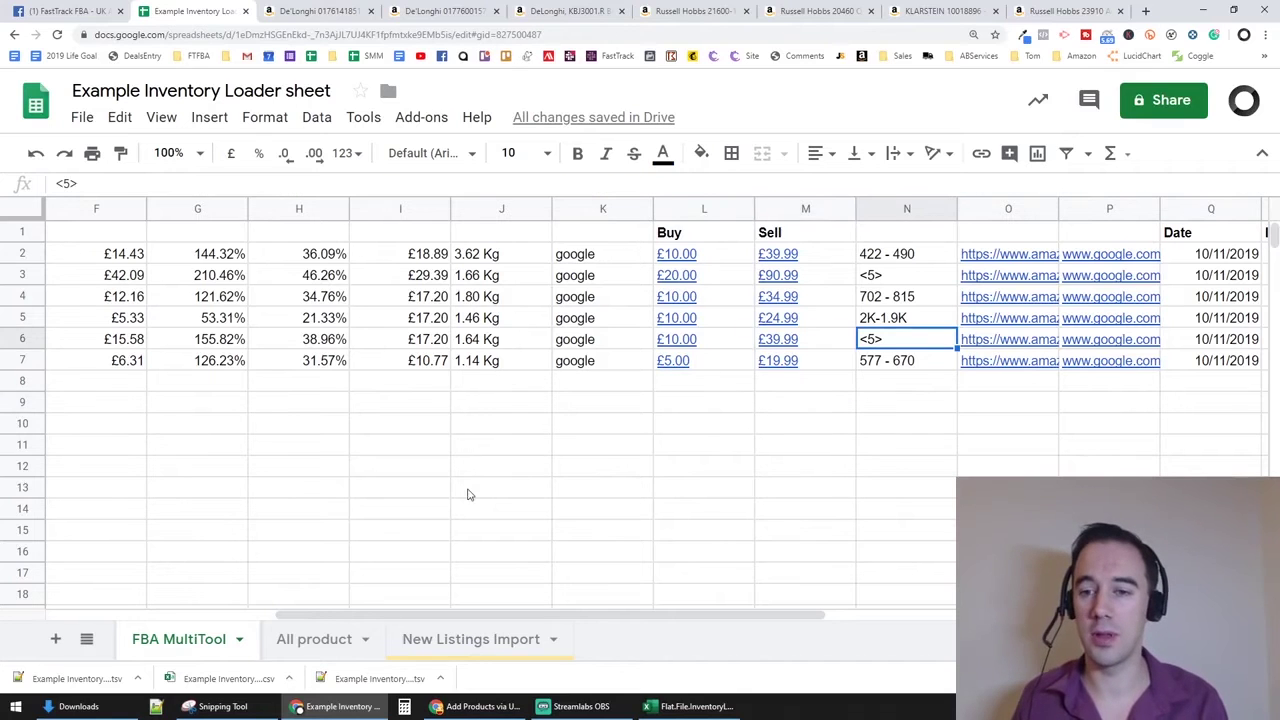
pyautogui.click(917, 294)
pyautogui.press('Up')
pyautogui.press('Up')
pyautogui.press('Down')
pyautogui.press('Up')
pyautogui.write('1')
pyautogui.press('Return')
pyautogui.press('Down')
pyautogui.press('Down')
pyautogui.press('Down')
pyautogui.write('1')
pyautogui.click(891, 425)
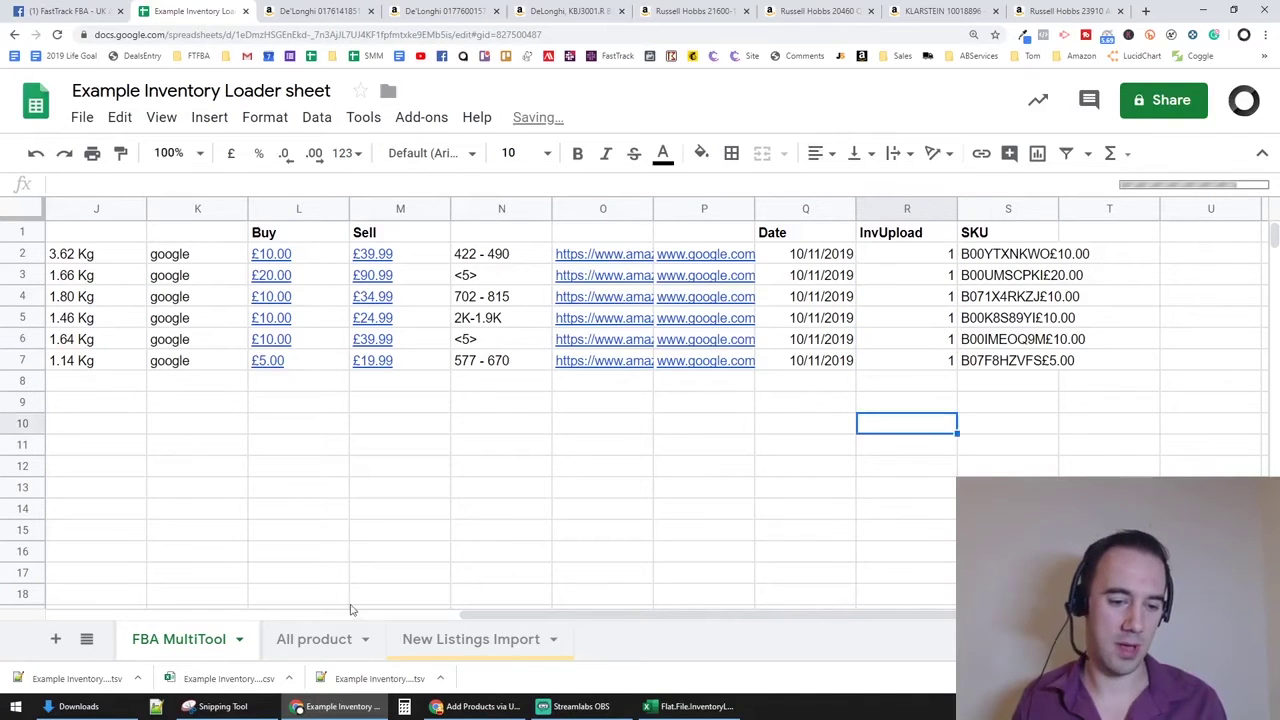
pyautogui.click(435, 645)
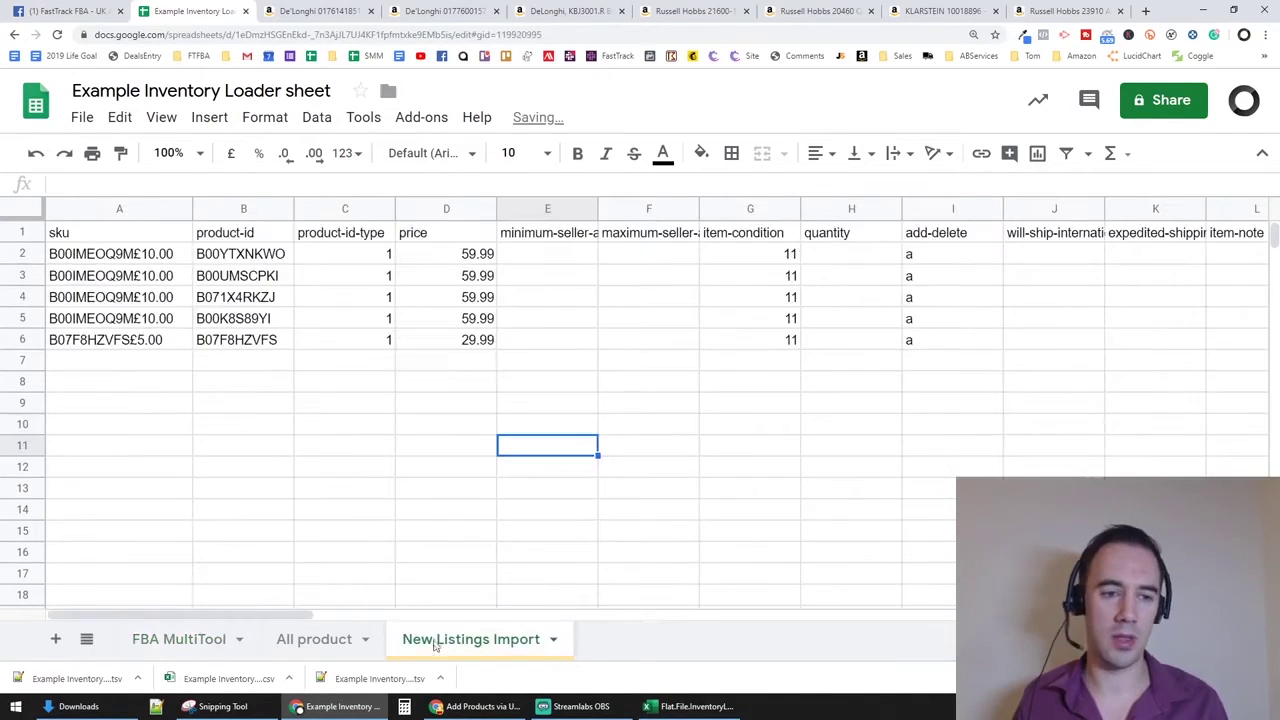
# Inspect the lookup error in the sku cell of row 6 and the product-id it belongs to in New Listings Import
pyautogui.moveTo(262, 255); pyautogui.dragTo(255, 345)
pyautogui.click(306, 434)
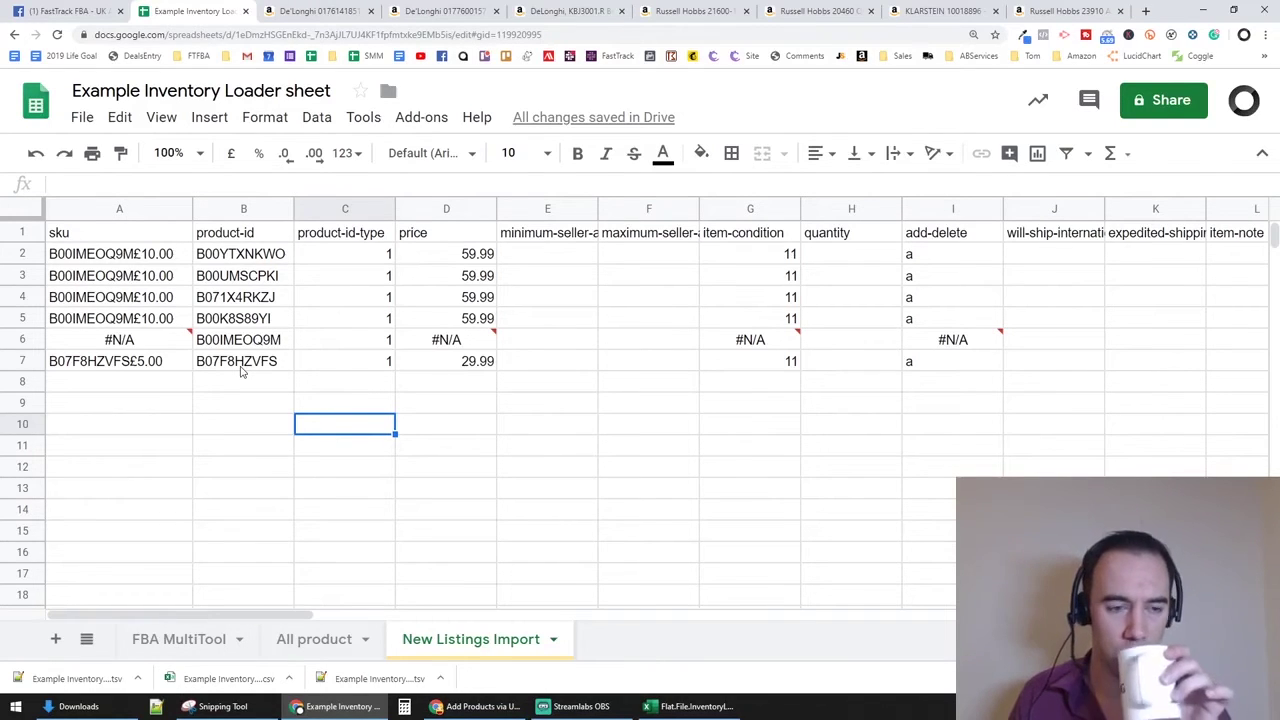
pyautogui.click(240, 343)
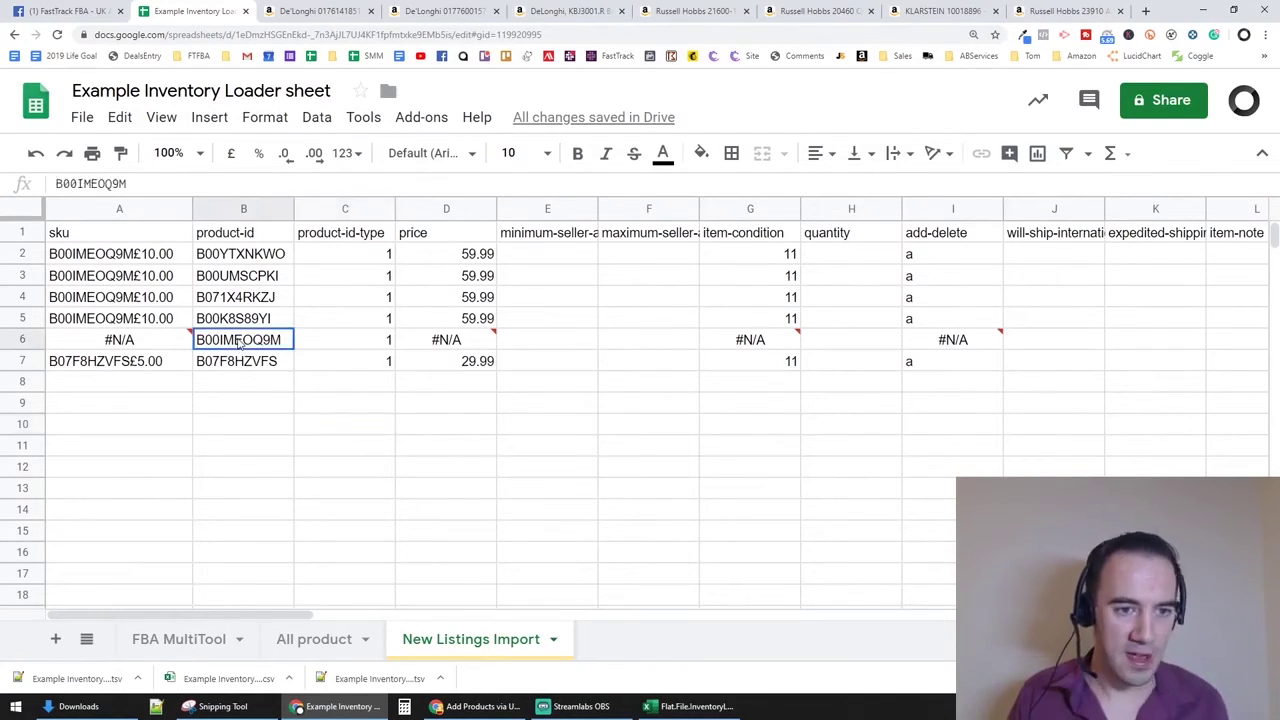
pyautogui.click(157, 345)
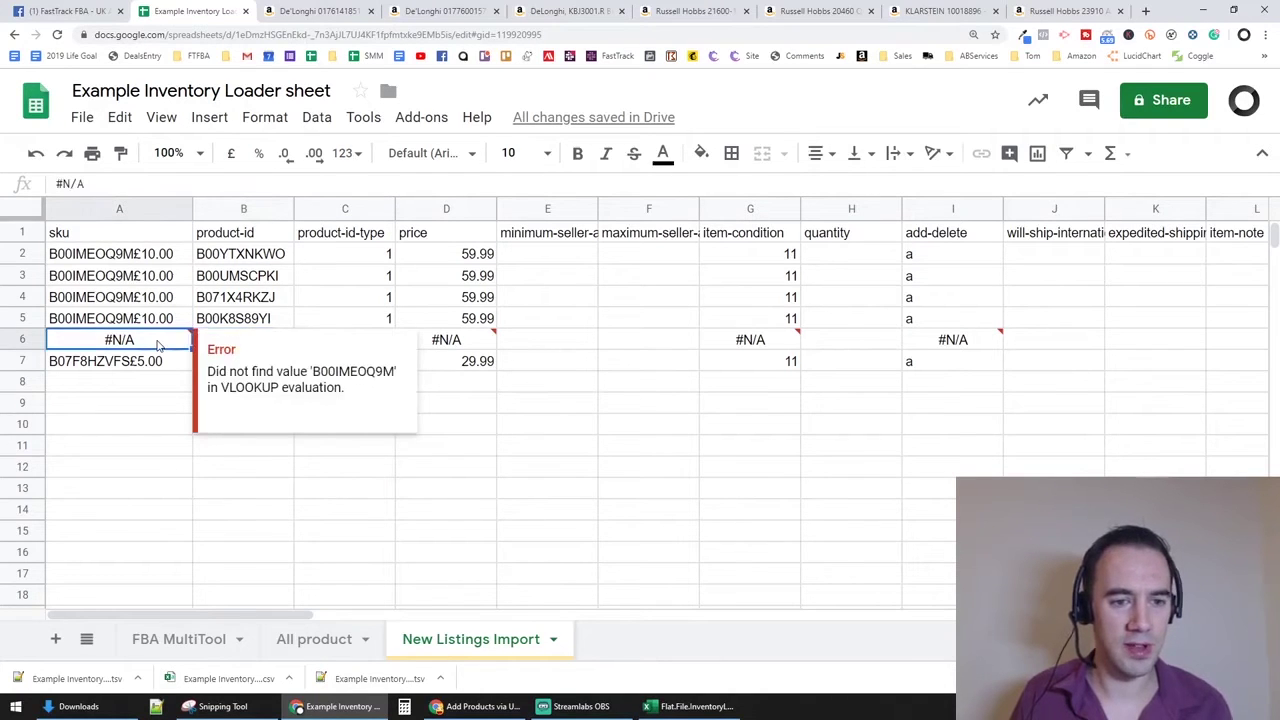
pyautogui.click(535, 445)
pyautogui.click(267, 347)
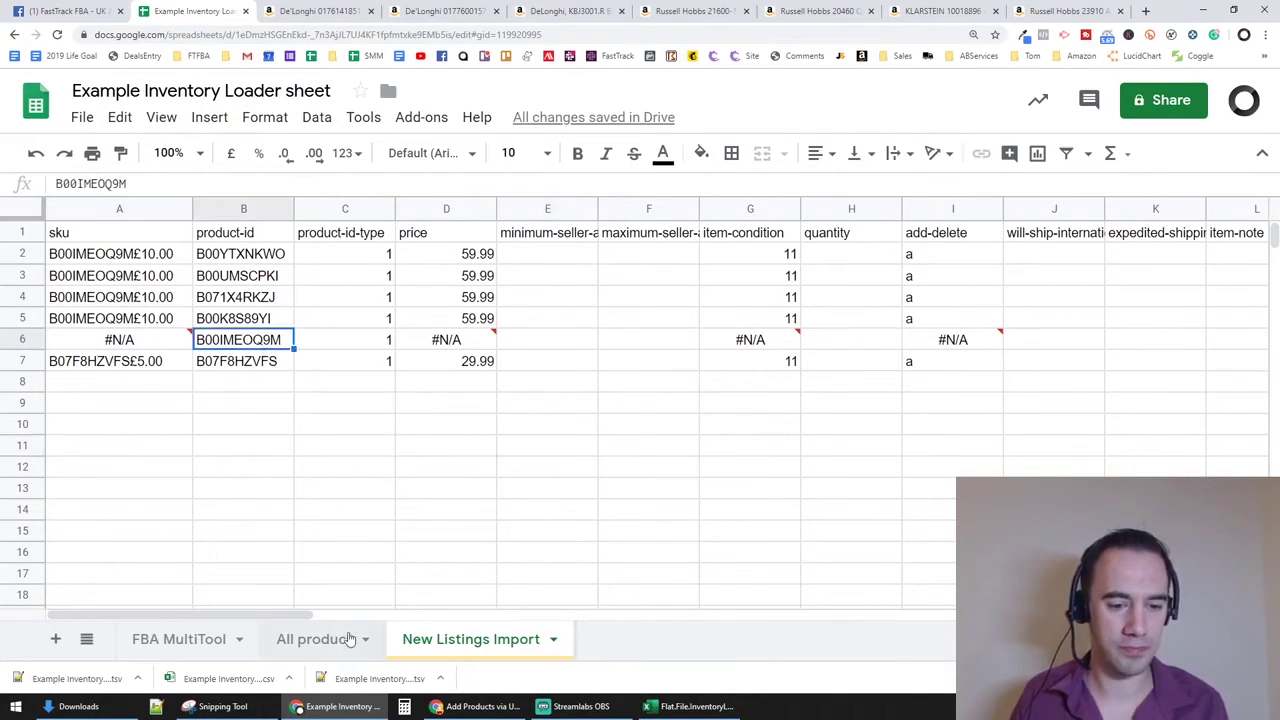
# Check the FBA MultiTool rows from the SKU and InvUpload columns back to the ASIN column for the failing product-id
pyautogui.click(318, 639)
pyautogui.click(178, 639)
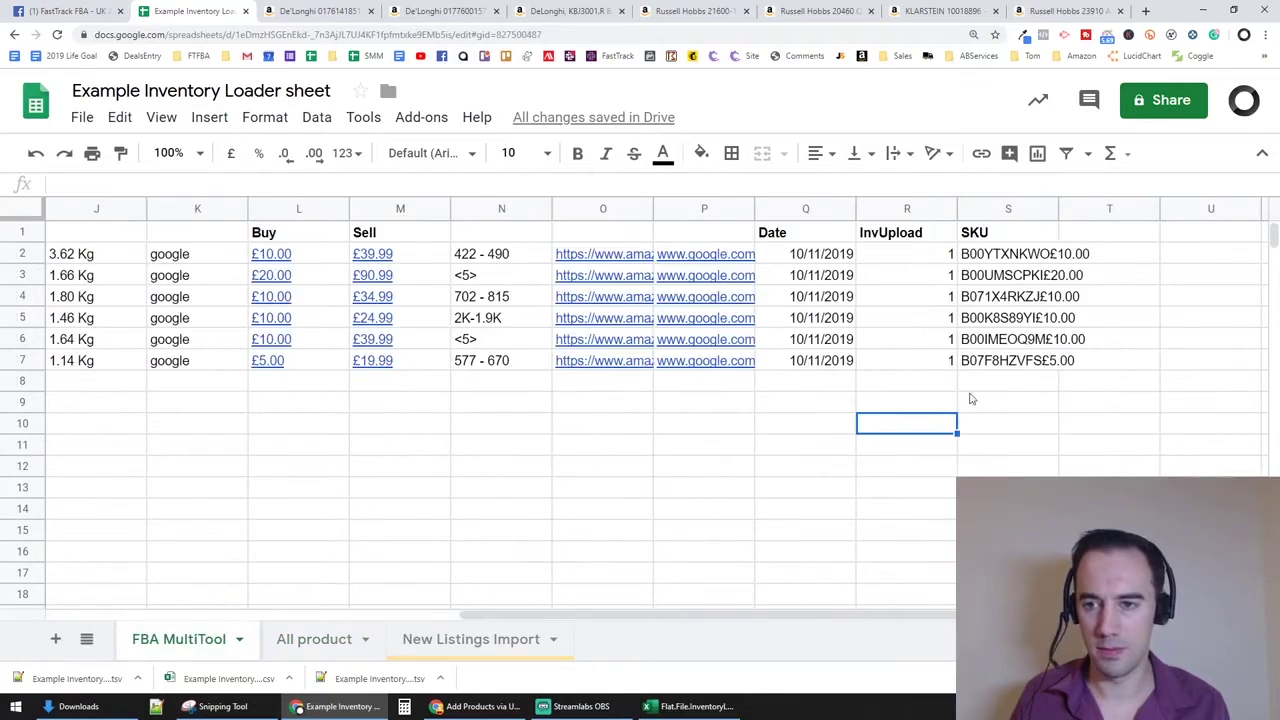
pyautogui.click(848, 318)
pyautogui.press('Left')
pyautogui.press('Left')
pyautogui.press('Left')
pyautogui.press('Left')
pyautogui.press('Left')
pyautogui.press('Left')
pyautogui.press('Left')
pyautogui.press('Left')
pyautogui.press('Left')
pyautogui.press('Left')
pyautogui.press('Left')
pyautogui.press('Left')
pyautogui.press('Left')
pyautogui.press('Left')
pyautogui.press('Left')
pyautogui.press('Left')
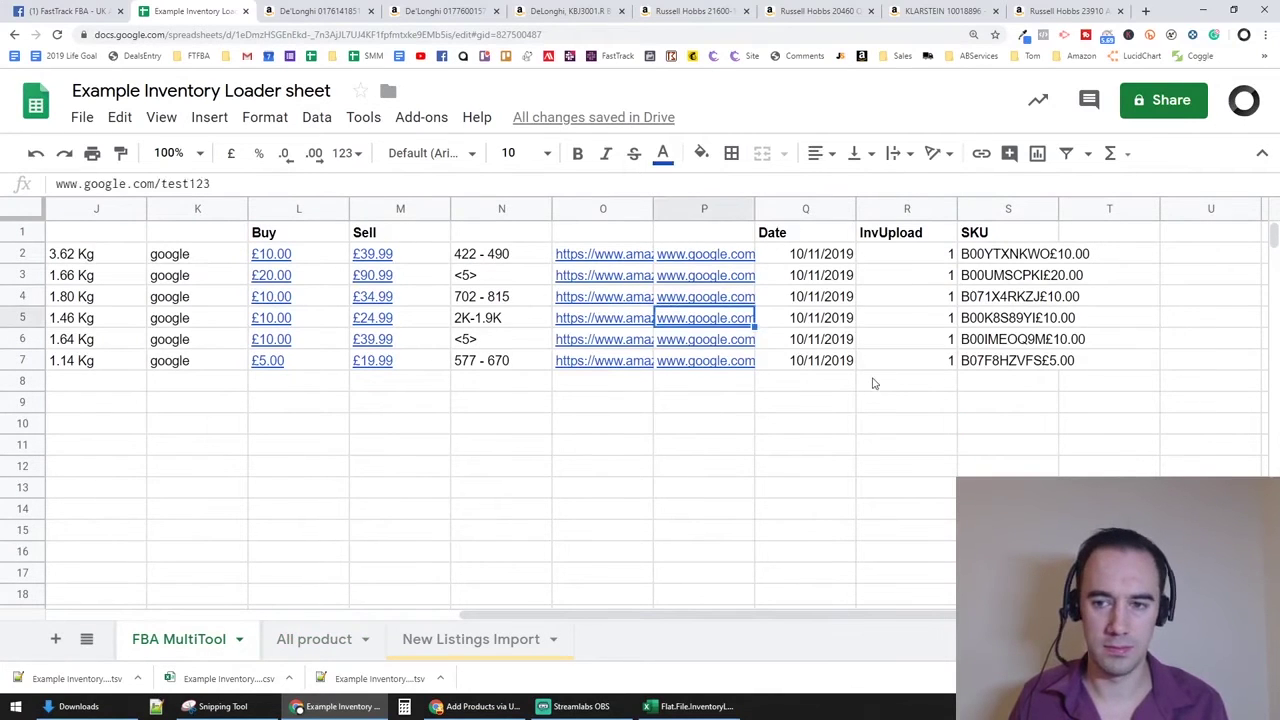
pyautogui.press('Right')
pyautogui.press('Up')
pyautogui.press('Up')
pyautogui.press('Left')
pyautogui.press('Down')
pyautogui.press('Down')
pyautogui.press('Down')
pyautogui.press('Down')
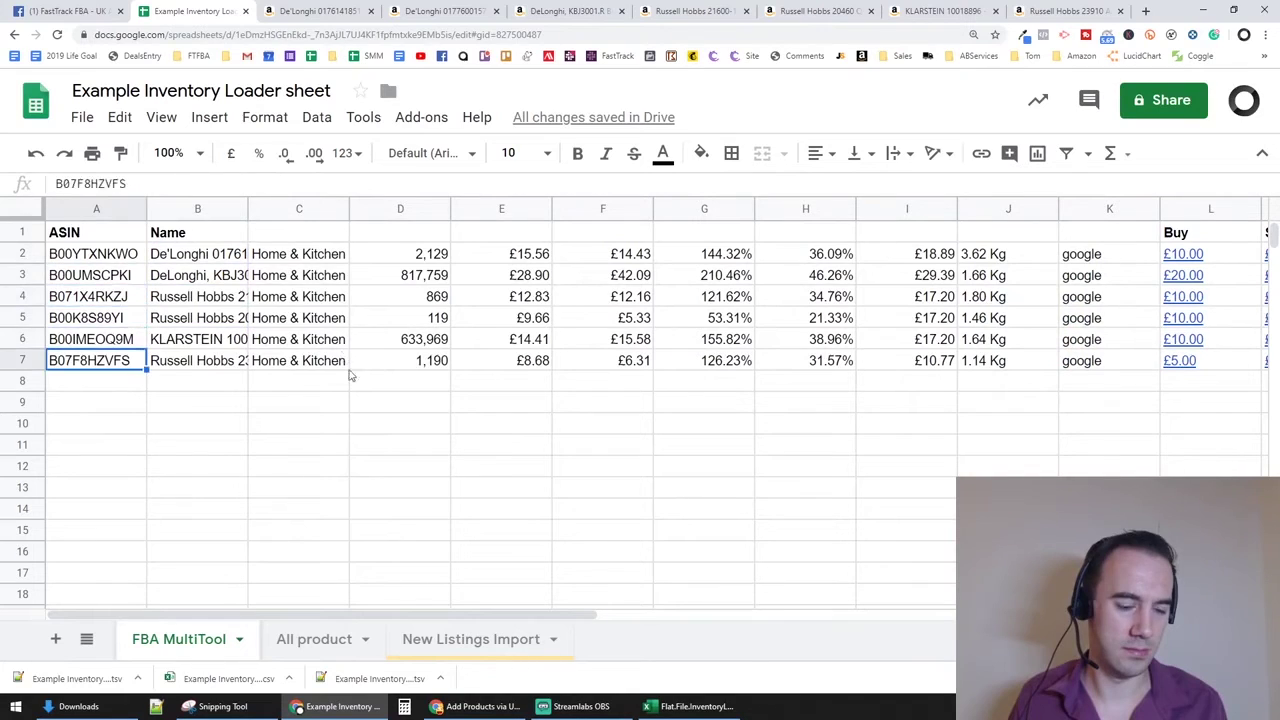
# Copy product-id B00IMEOQ9M from New Listings Import and search for it in FBA MultiTool, going to its ASIN cell
pyautogui.click(480, 639)
pyautogui.doubleClick(243, 190)
pyautogui.hotkey('ctrl', 'c')
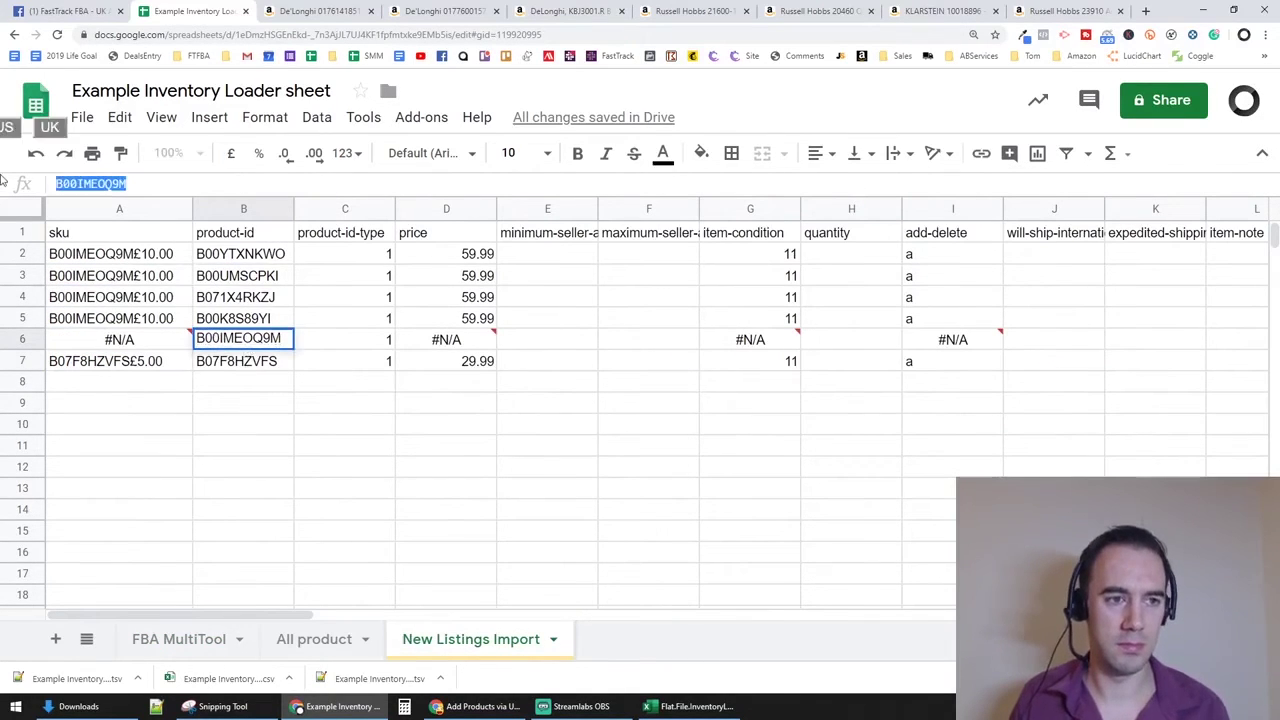
pyautogui.click(371, 484)
pyautogui.click(214, 646)
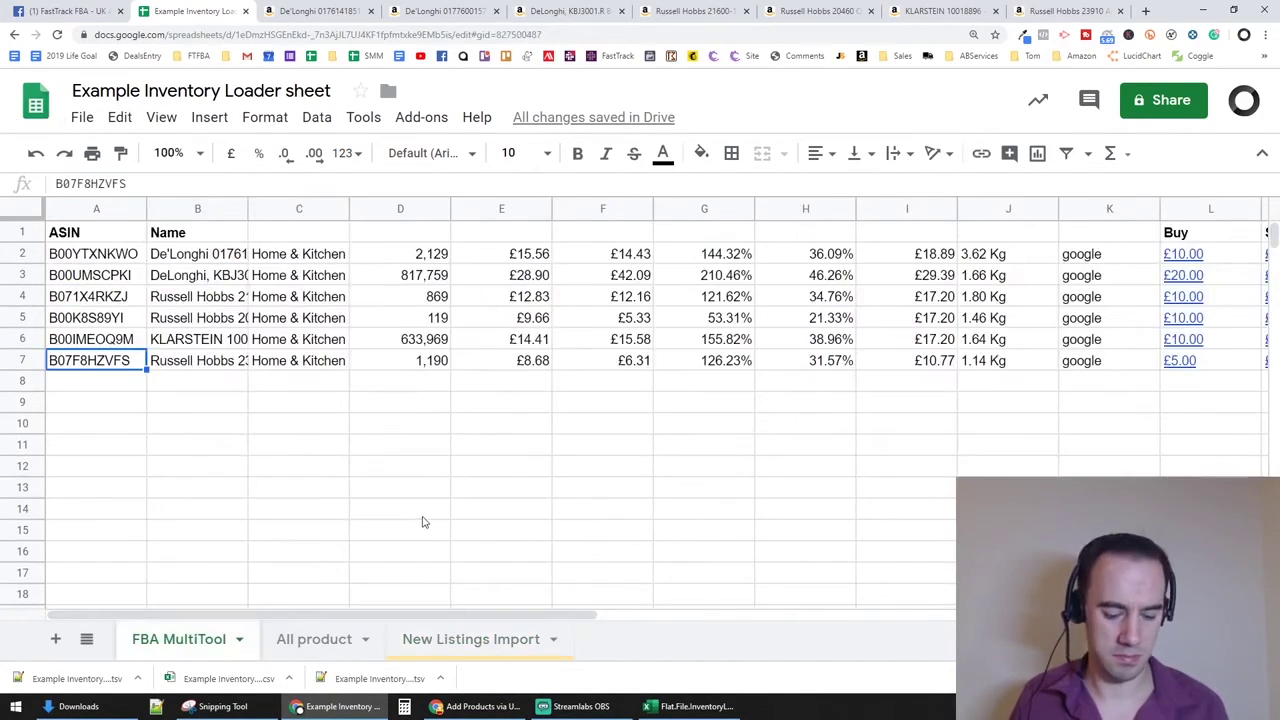
pyautogui.hotkey('ctrl', 'f')
pyautogui.hotkey('ctrl', 'v')
pyautogui.press('Return')
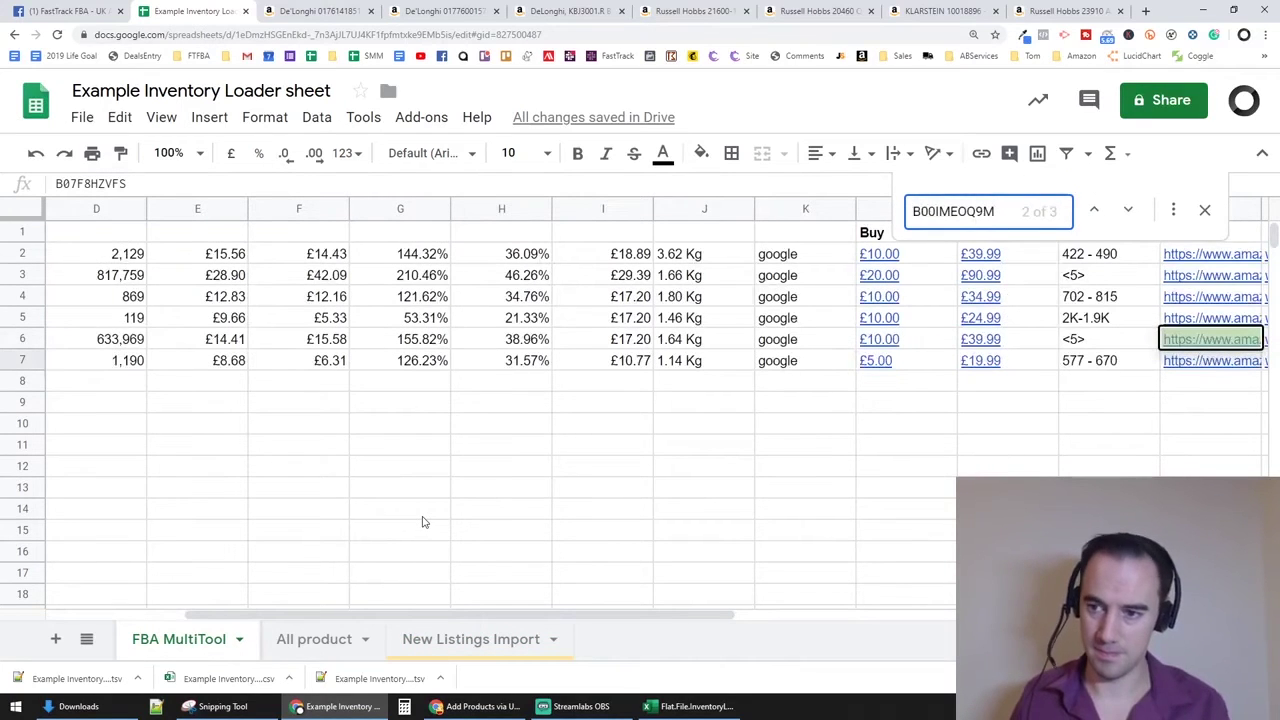
pyautogui.click(500, 488)
pyautogui.press('Left')
pyautogui.press('Left')
pyautogui.press('Left')
pyautogui.press('Left')
pyautogui.press('Left')
pyautogui.press('Left')
pyautogui.press('Left')
pyautogui.press('Up')
pyautogui.press('Up')
pyautogui.press('Up')
pyautogui.press('Up')
pyautogui.press('Up')
pyautogui.press('Up')
pyautogui.press('Up')
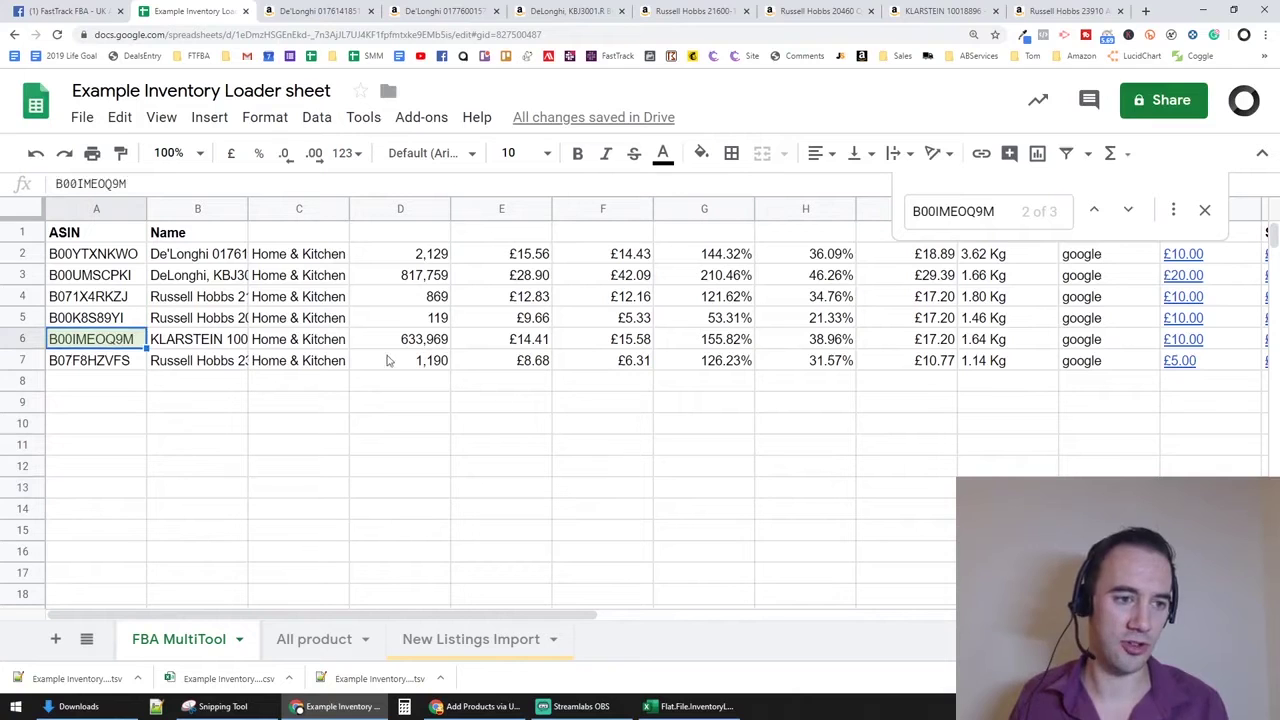
# Set the InvUpload value of ASIN B00IMEOQ9M in row 6 to 0 and close the search
pyautogui.press('Right')
pyautogui.press('Right')
pyautogui.press('Right')
pyautogui.press('Right')
pyautogui.press('Right')
pyautogui.press('Right')
pyautogui.press('Right')
pyautogui.press('Right')
pyautogui.press('Right')
pyautogui.press('Right')
pyautogui.press('Right')
pyautogui.press('Right')
pyautogui.press('Right')
pyautogui.press('Right')
pyautogui.press('Right')
pyautogui.press('Right')
pyautogui.press('Right')
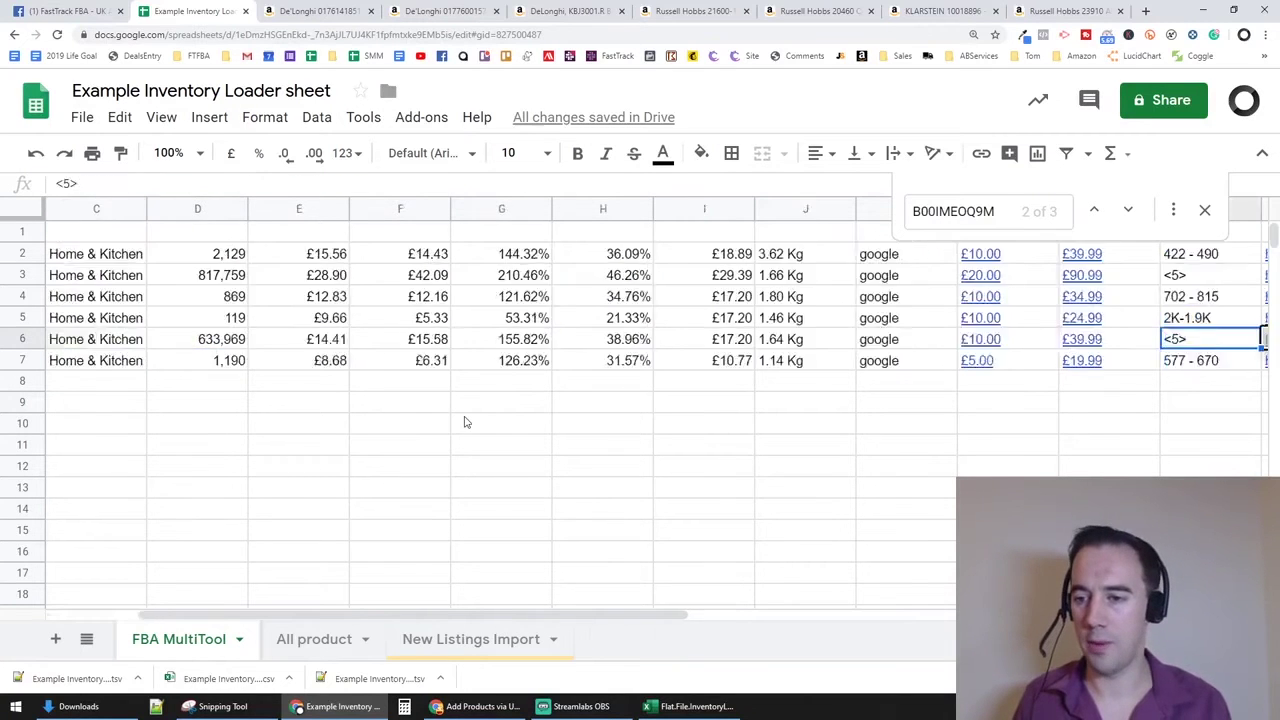
pyautogui.press('Right')
pyautogui.press('Right')
pyautogui.press('Right')
pyautogui.press('Right')
pyautogui.press('Right')
pyautogui.press('Right')
pyautogui.press('Left')
pyautogui.press('Left')
pyautogui.press('Left')
pyautogui.press('Left')
pyautogui.press('Left')
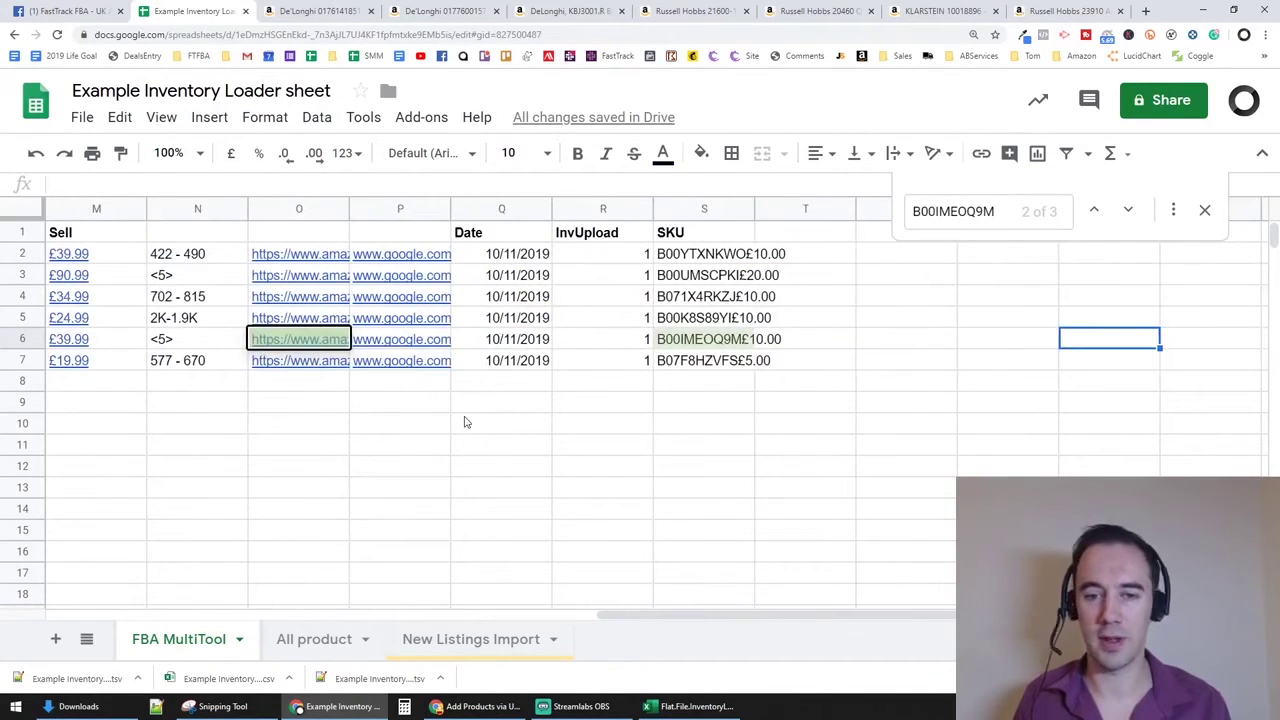
pyautogui.press('Left')
pyautogui.write('0')
pyautogui.press('Return')
pyautogui.click(452, 452)
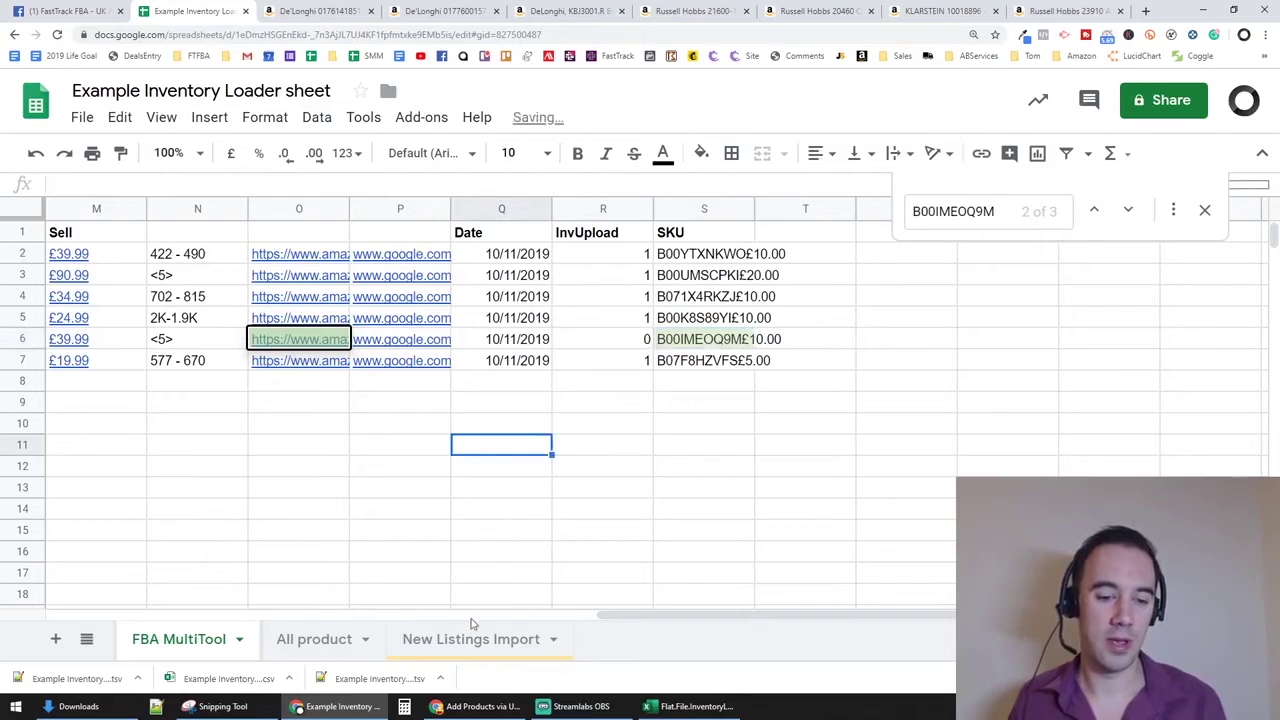
pyautogui.click(1207, 210)
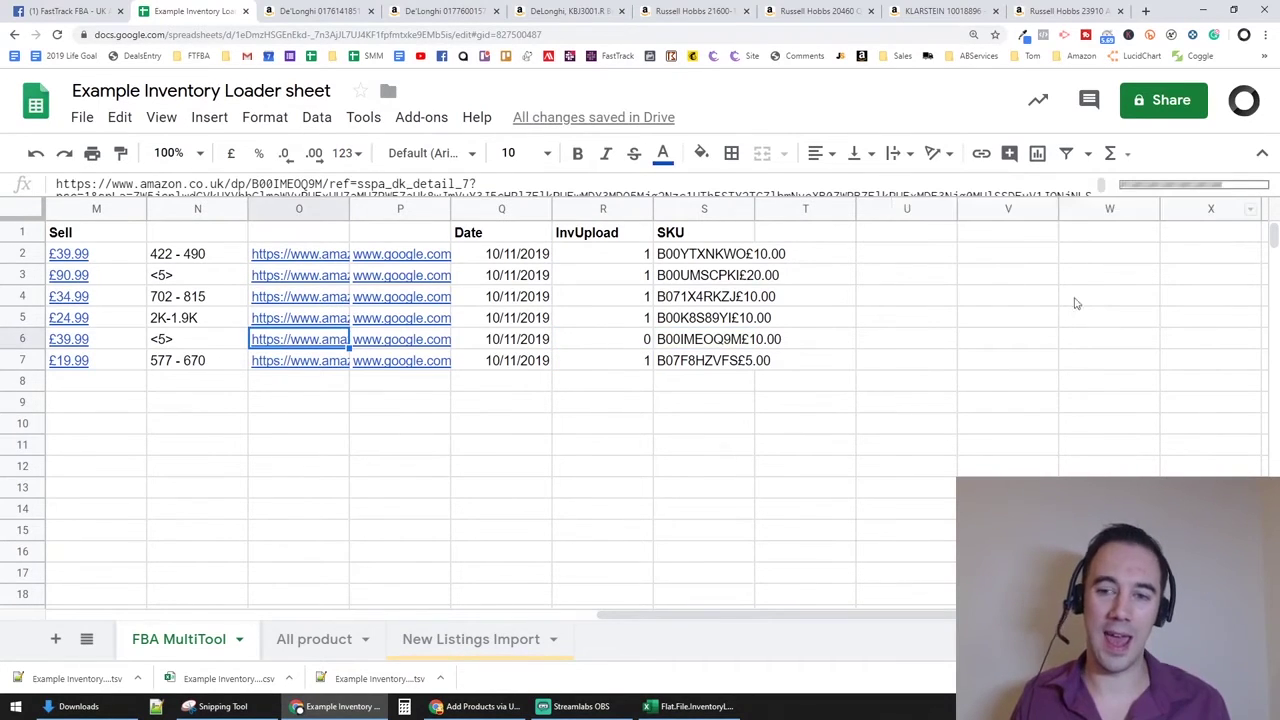
# Review the InvUpload flags and row 3 of FBA MultiTool back to its ASIN
pyautogui.click(645, 343)
pyautogui.press('Up')
pyautogui.press('Up')
pyautogui.press('Up')
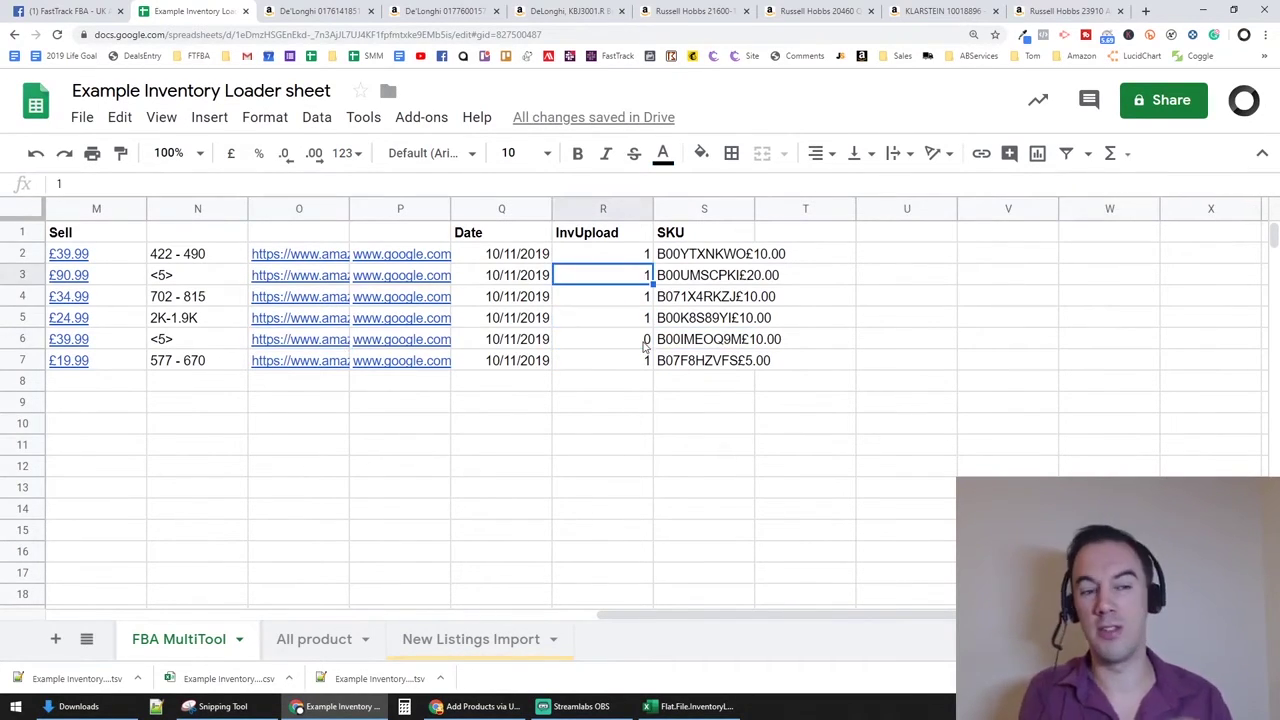
pyautogui.press('Left')
pyautogui.press('Left')
pyautogui.press('Left')
pyautogui.press('Left')
pyautogui.press('Left')
pyautogui.press('Left')
pyautogui.press('Left')
pyautogui.press('Left')
pyautogui.press('Left')
pyautogui.press('Left')
pyautogui.press('Left')
pyautogui.press('Left')
pyautogui.press('Left')
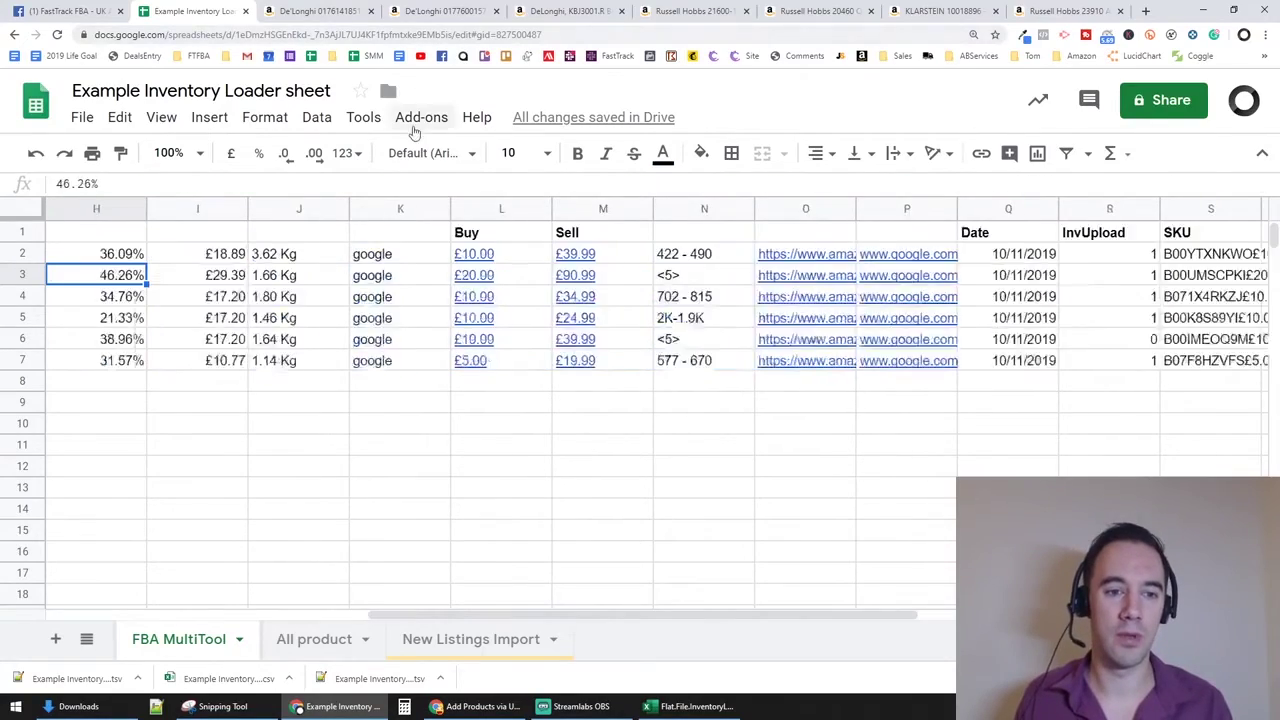
pyautogui.press('Left')
pyautogui.press('Left')
pyautogui.press('Left')
pyautogui.press('Left')
# View the FBA Multi-Tool data on the Russell Hobbs 20460 kettle's Amazon page and return to the spreadsheet
pyautogui.click(816, 11)
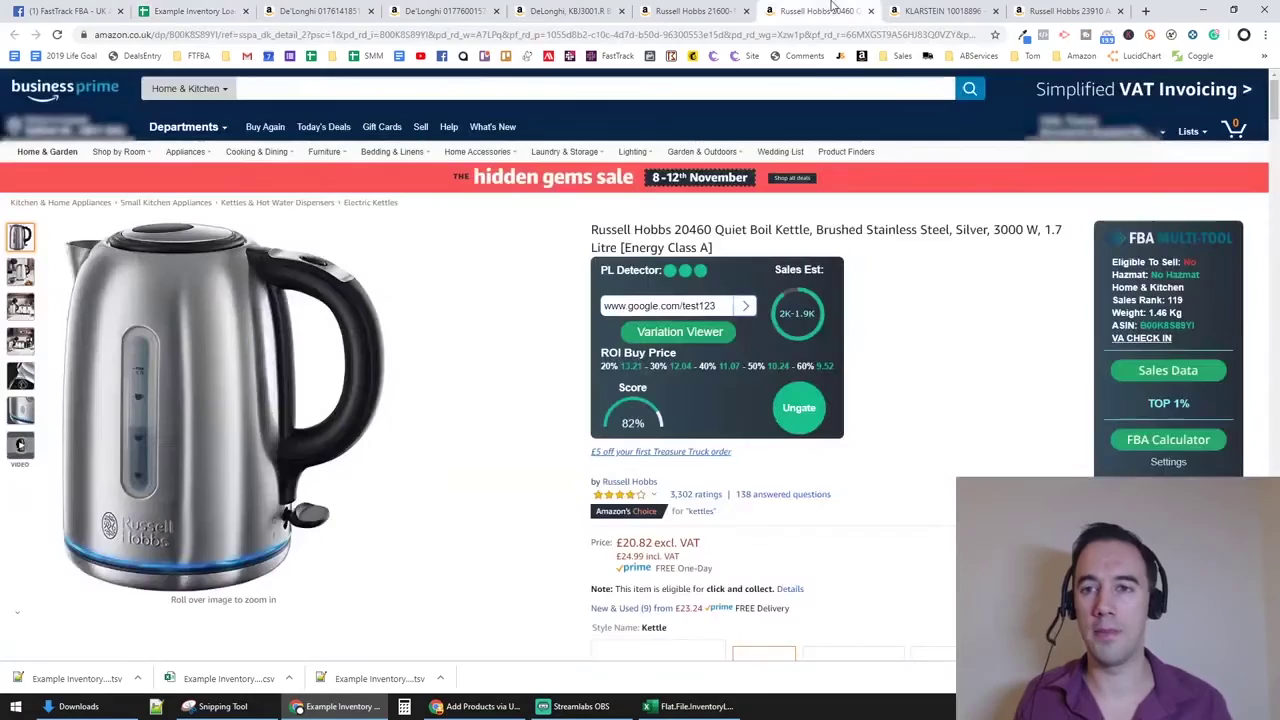
pyautogui.scroll(-5, 816, 427)
pyautogui.scroll(4, 816, 427)
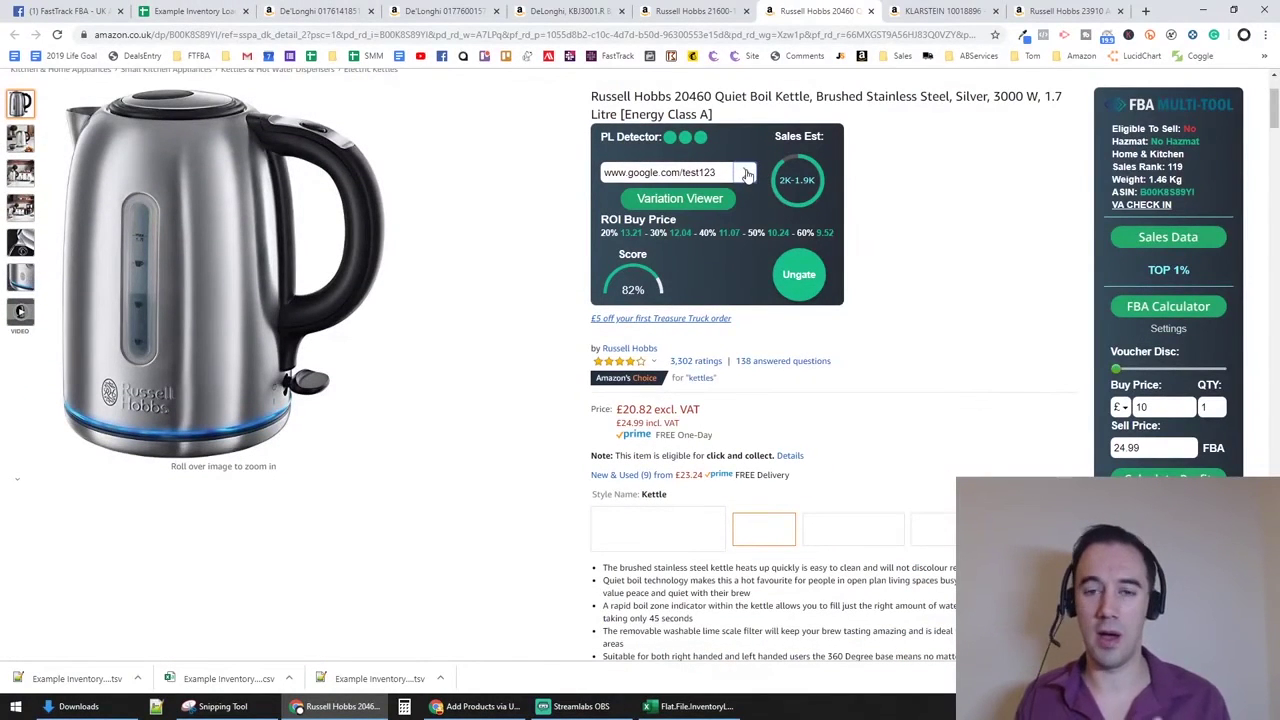
pyautogui.click(195, 11)
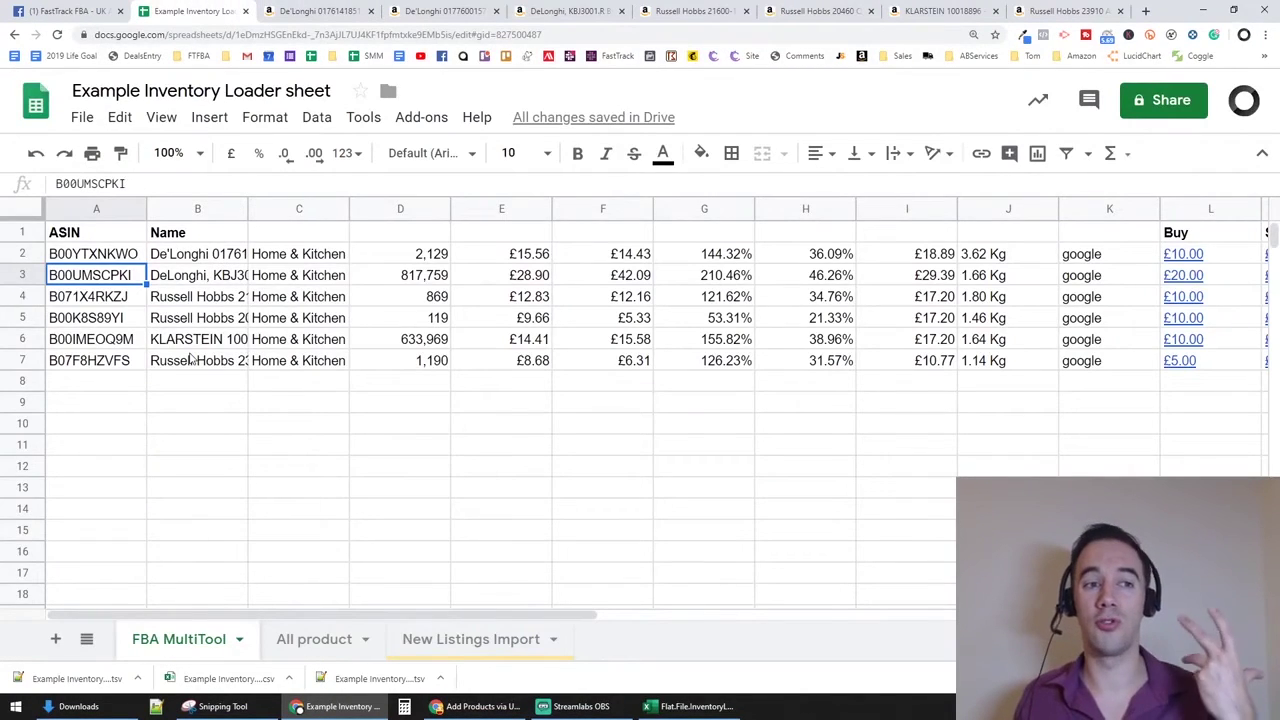
# Examine row 6 of FBA MultiTool across to the InvUpload column and compare its flag with row 3
pyautogui.click(283, 345)
pyautogui.press('Down')
pyautogui.press('Right')
pyautogui.press('Up')
pyautogui.press('Right')
pyautogui.press('Right')
pyautogui.press('Right')
pyautogui.press('Right')
pyautogui.press('Right')
pyautogui.press('Right')
pyautogui.press('Right')
pyautogui.press('Right')
pyautogui.press('Right')
pyautogui.press('Right')
pyautogui.press('Right')
pyautogui.press('Right')
pyautogui.press('Right')
pyautogui.press('Right')
pyautogui.press('Right')
pyautogui.press('Right')
pyautogui.press('Right')
pyautogui.press('Right')
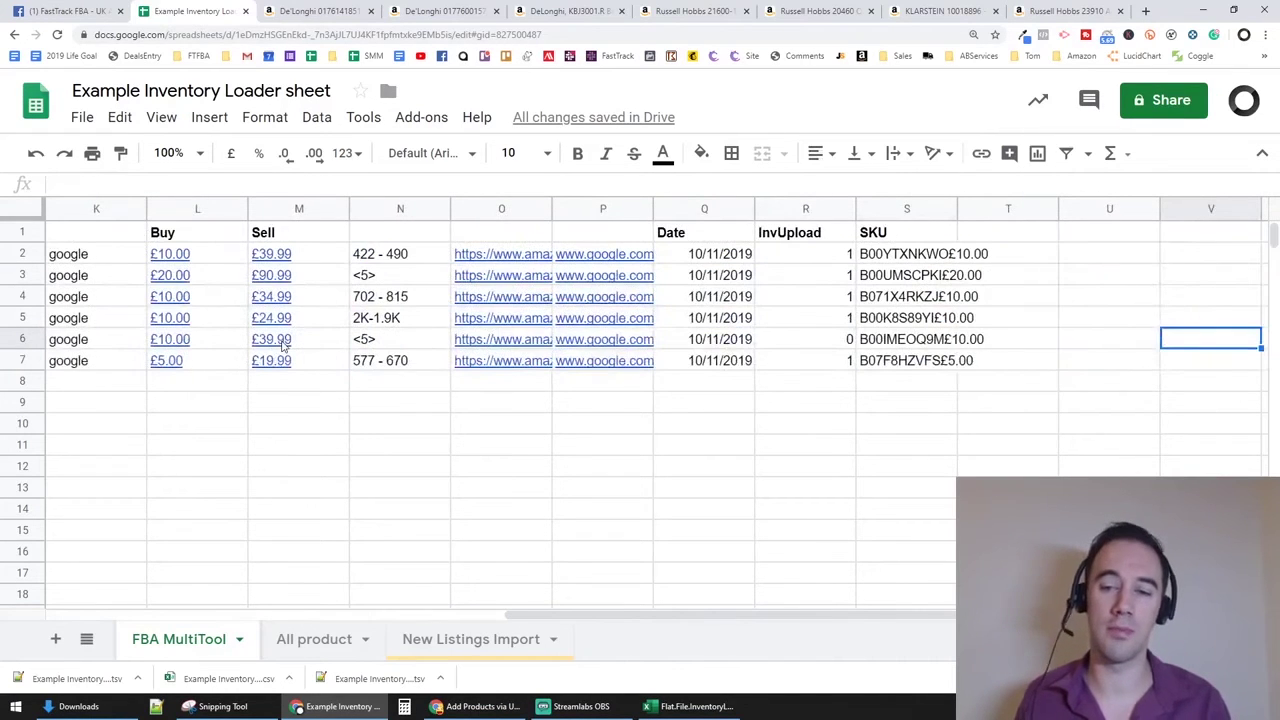
pyautogui.press('Left')
pyautogui.press('Left')
pyautogui.press('Left')
pyautogui.press('Left')
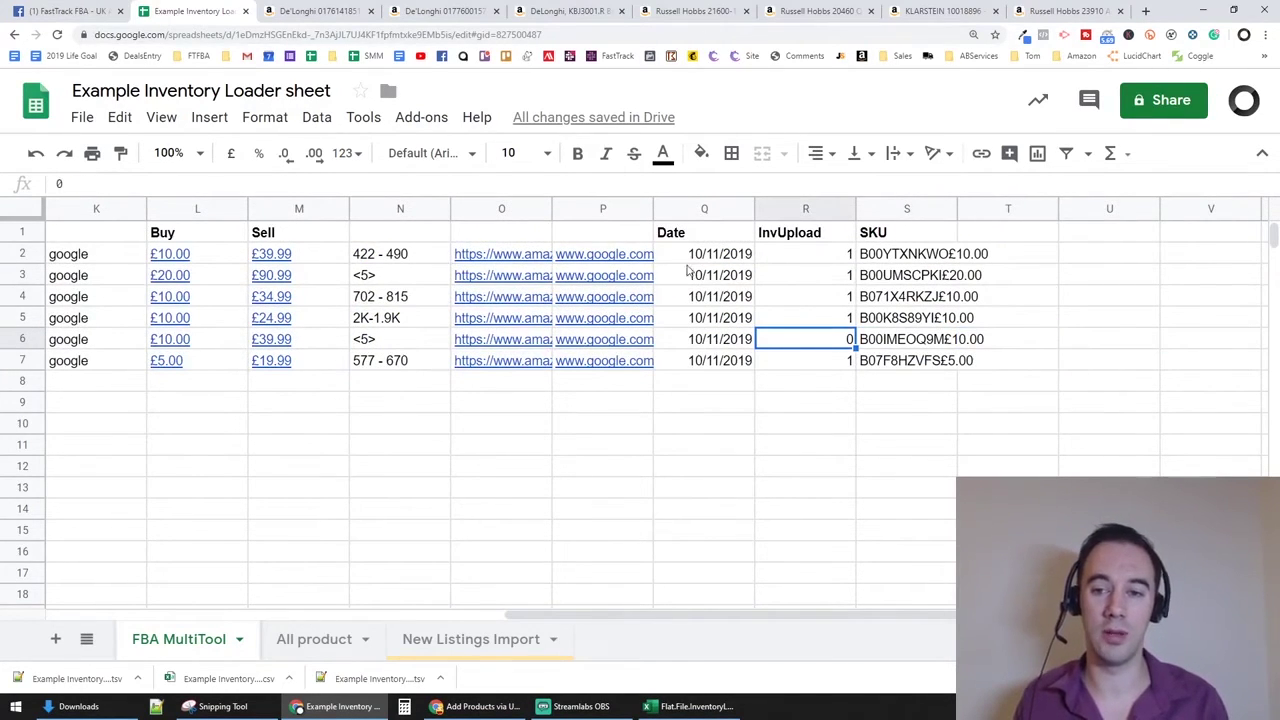
pyautogui.click(817, 283)
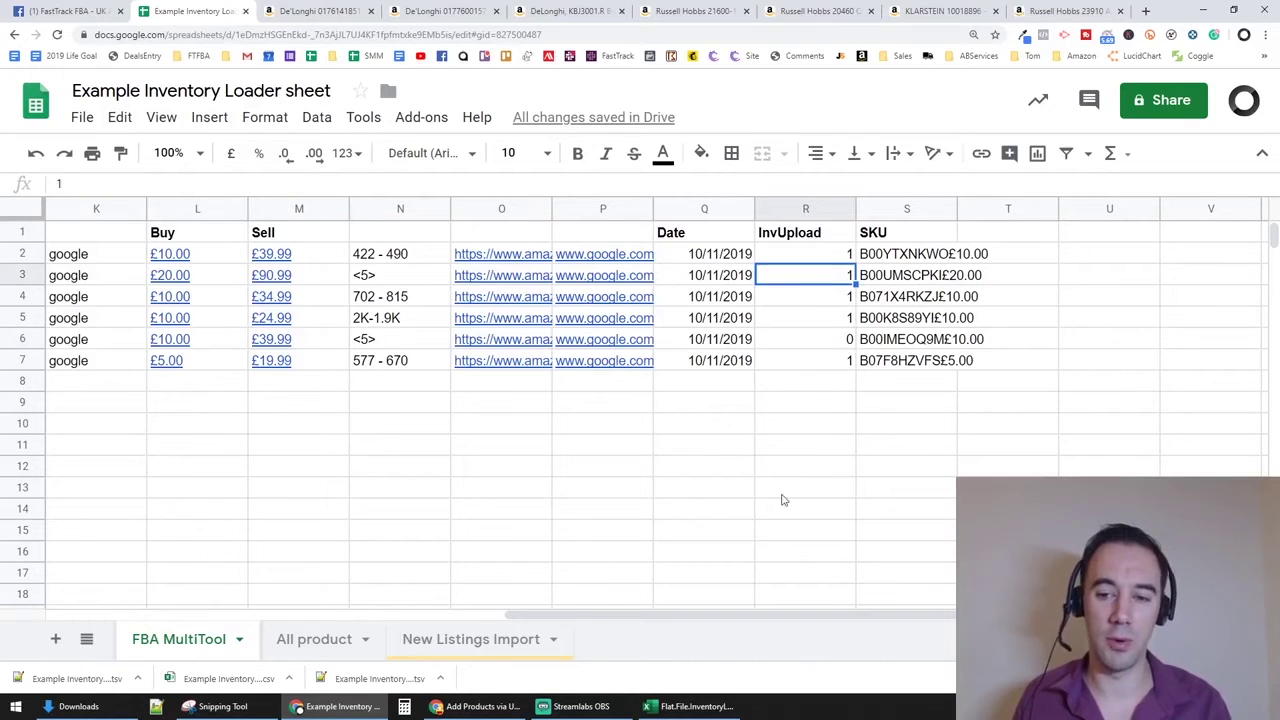
# Download the New Listings Import sheet as a tab-separated values (.tsv) file
pyautogui.click(446, 638)
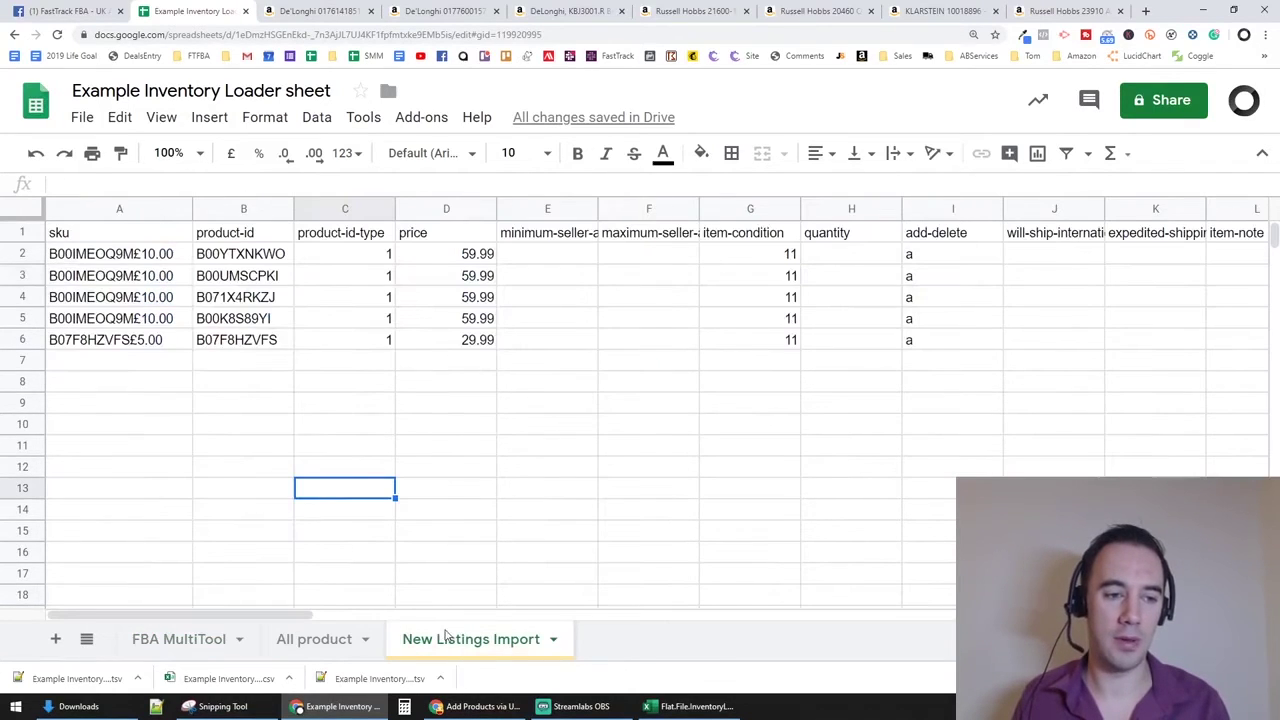
pyautogui.click(366, 342)
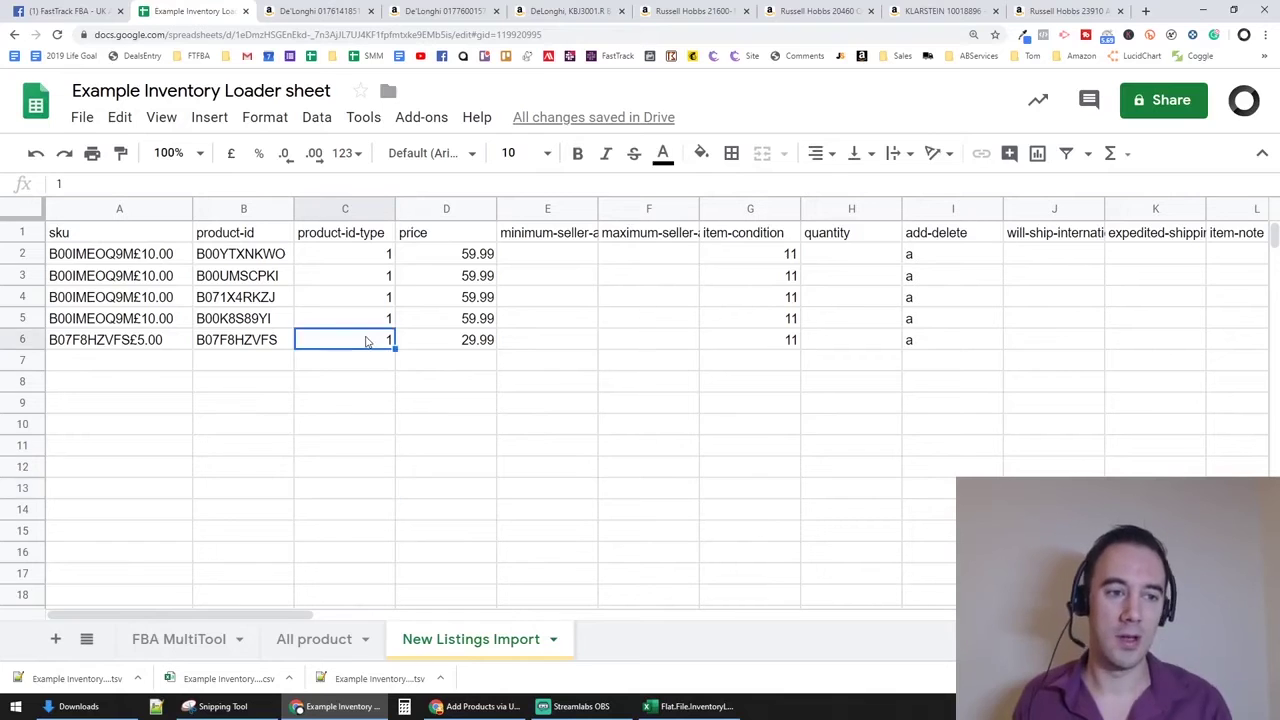
pyautogui.click(82, 117)
pyautogui.moveTo(177, 358)
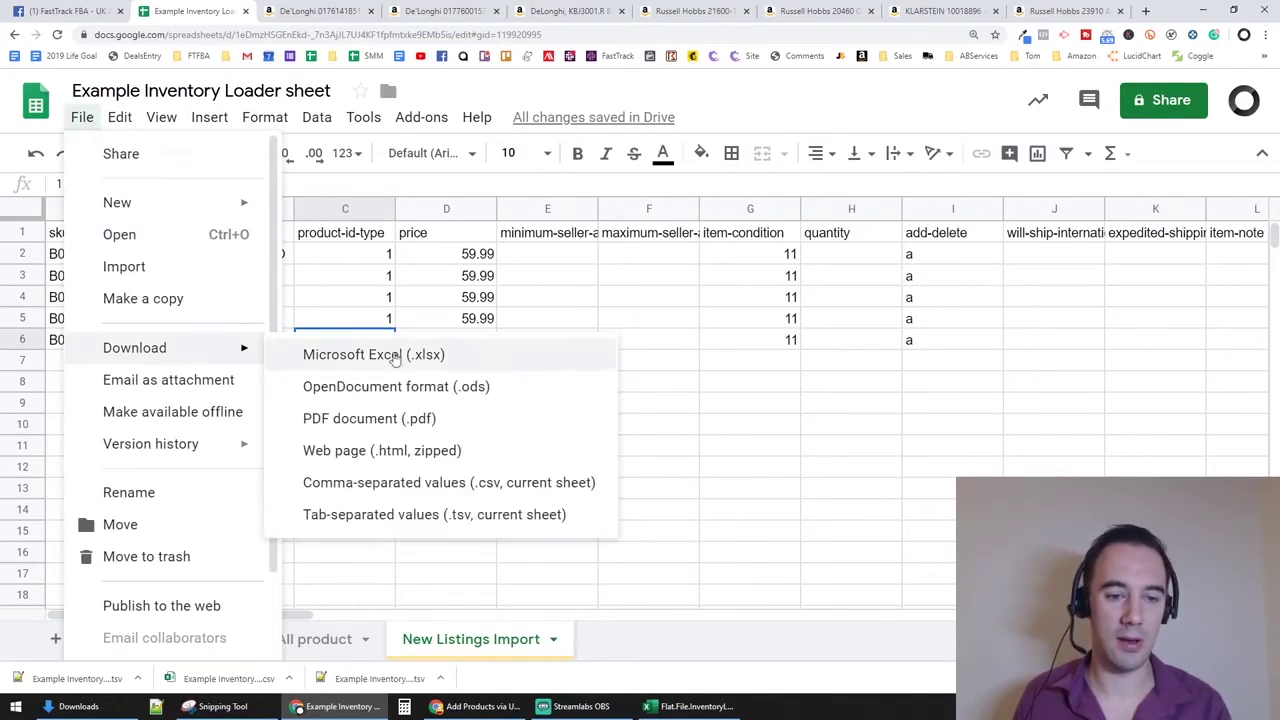
pyautogui.click(529, 516)
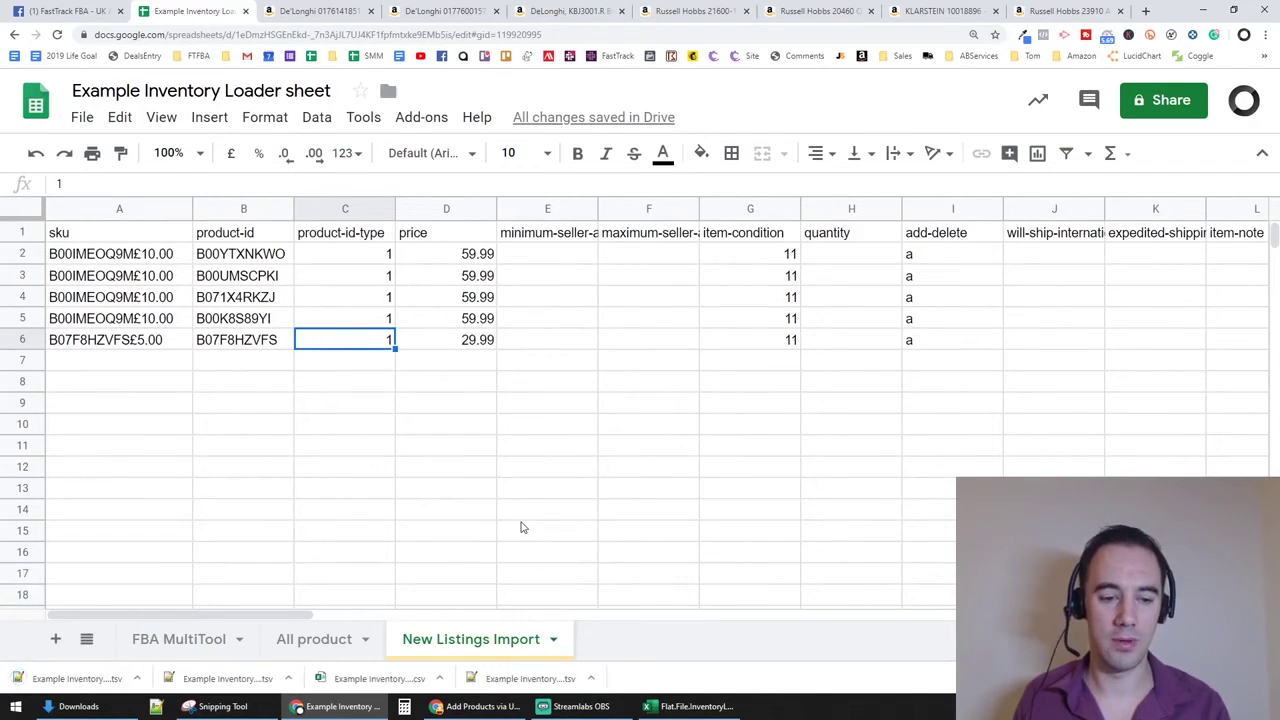
# Switch to Amazon Seller Central, open the inventory file upload page and set the upload file type to Inventory Loader File
pyautogui.click(476, 706)
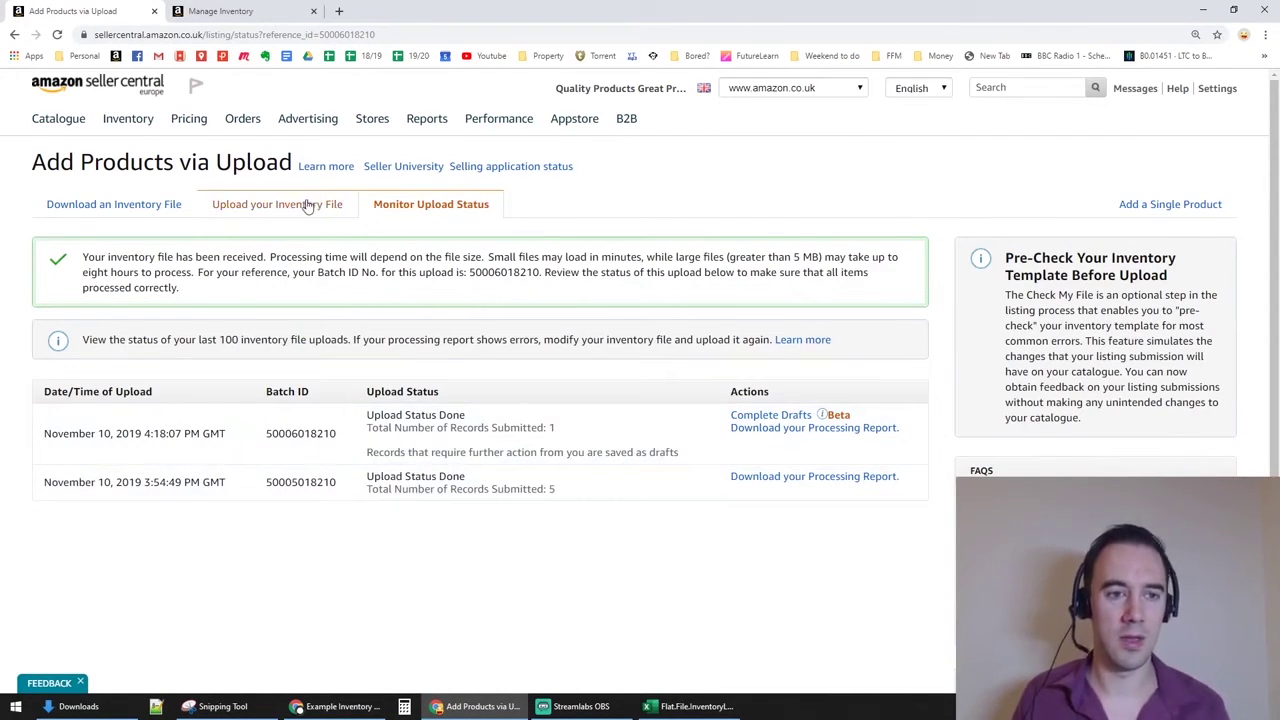
pyautogui.click(264, 206)
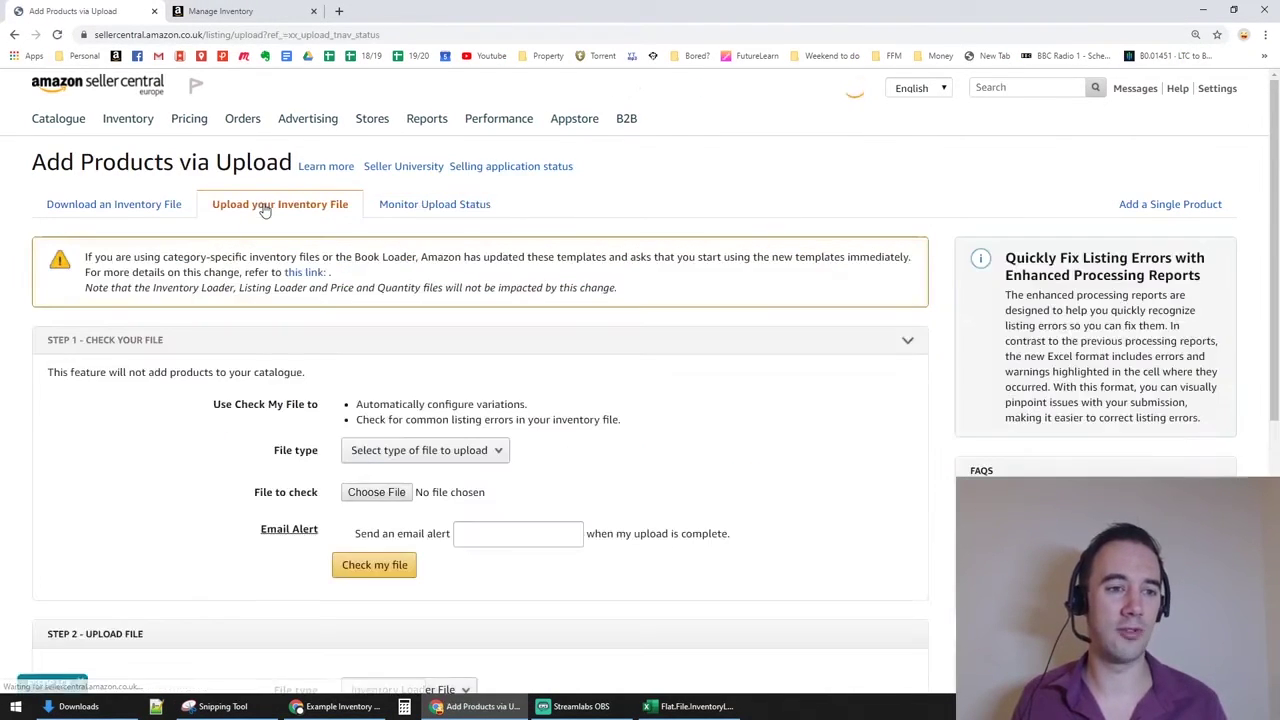
pyautogui.scroll(-3, 410, 390)
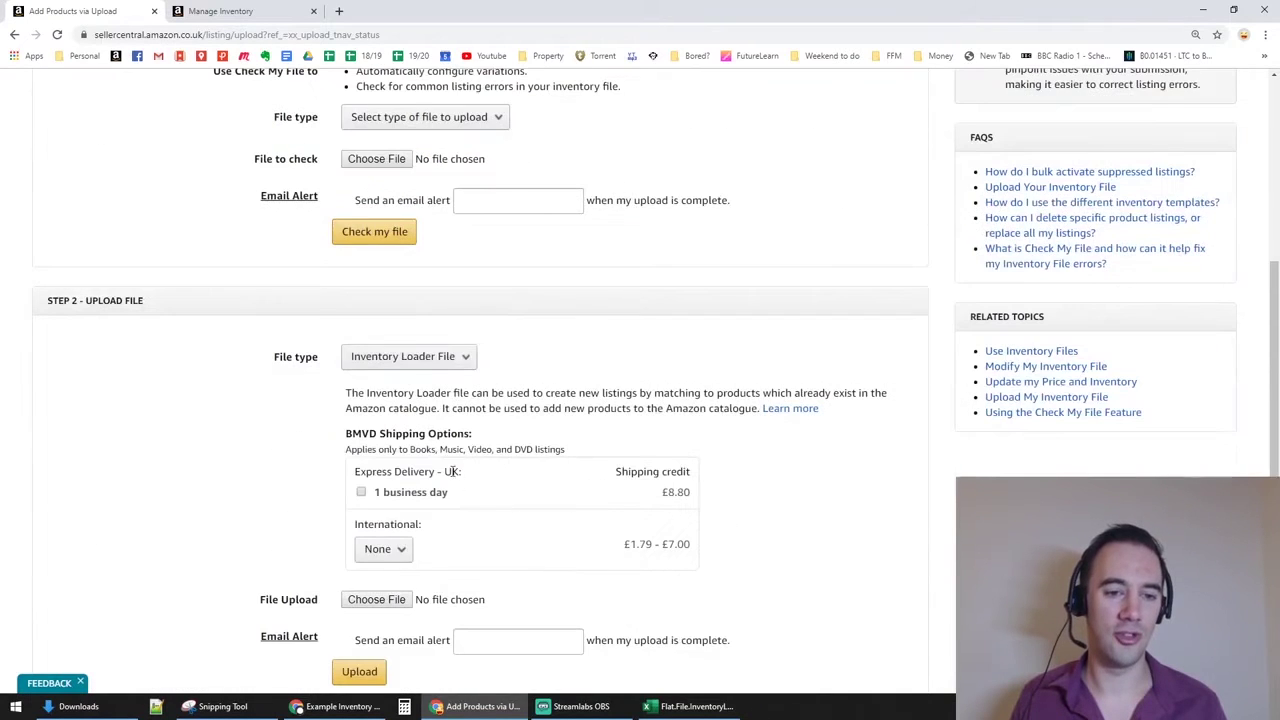
pyautogui.click(437, 358)
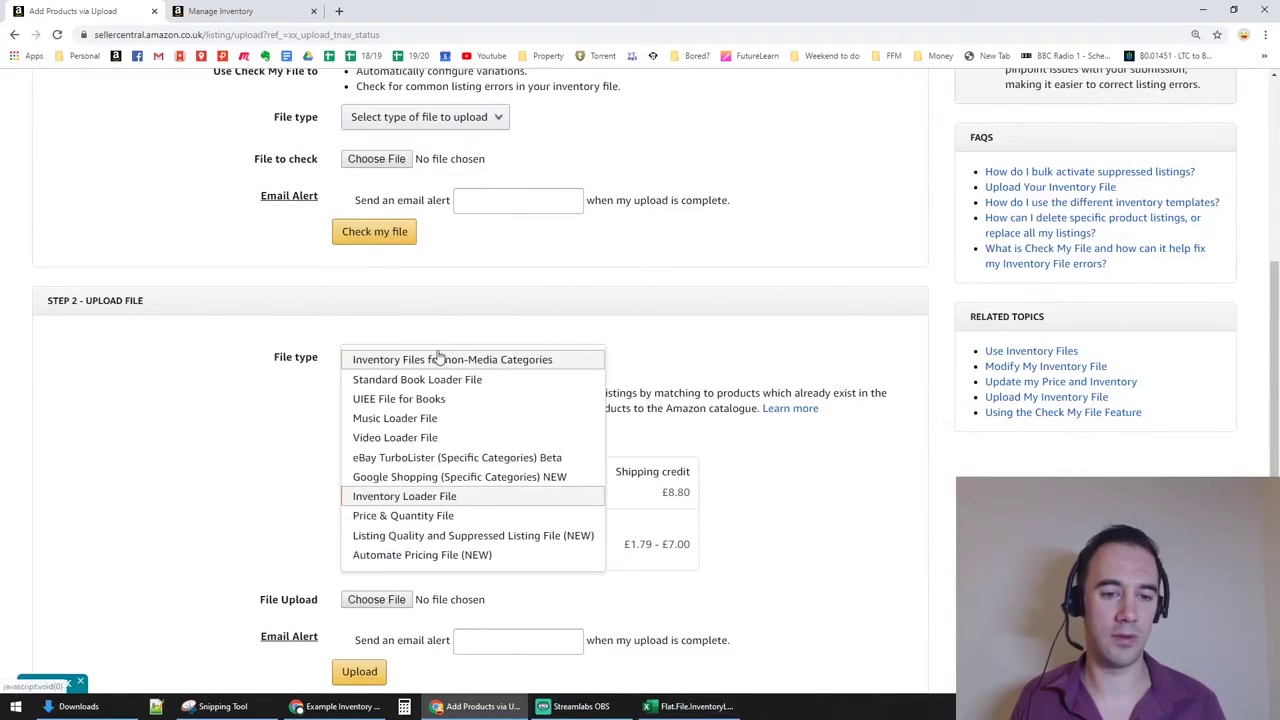
pyautogui.click(402, 496)
pyautogui.scroll(-2, 210, 425)
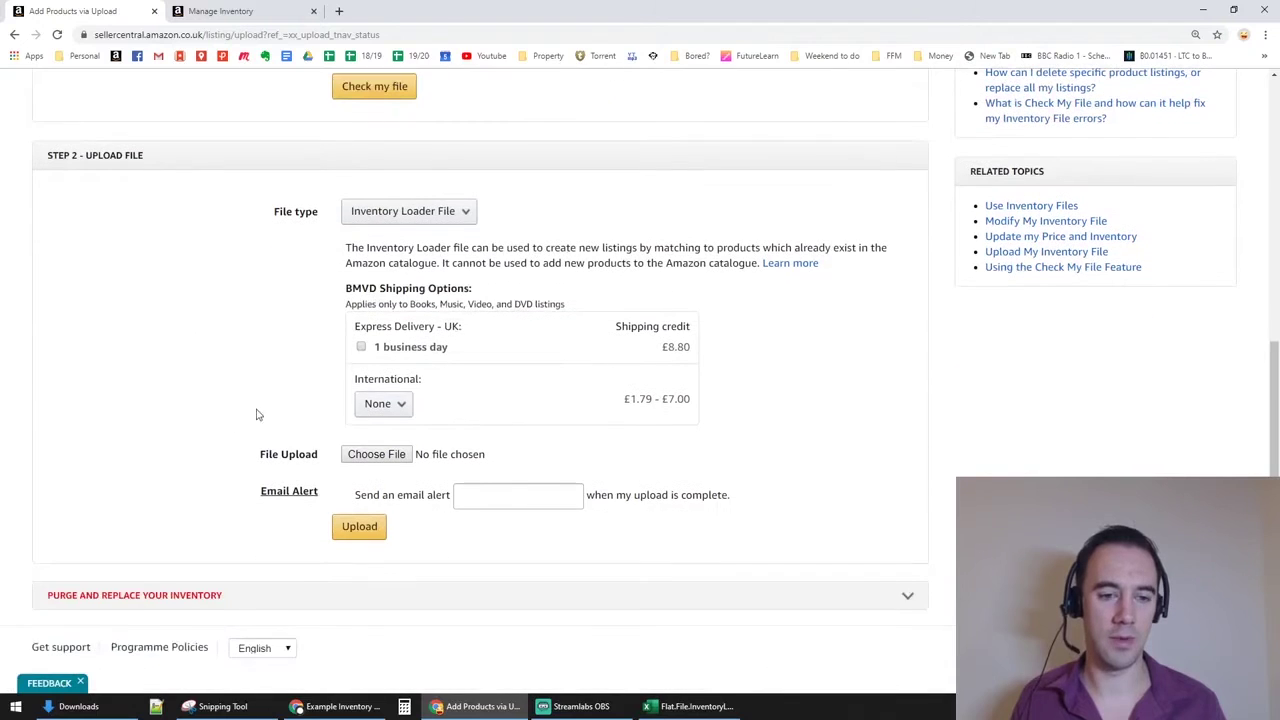
# Choose "Example Inventory Loader sheet - New Listings Import (2).tsv" from Downloads and upload it
pyautogui.click(378, 455)
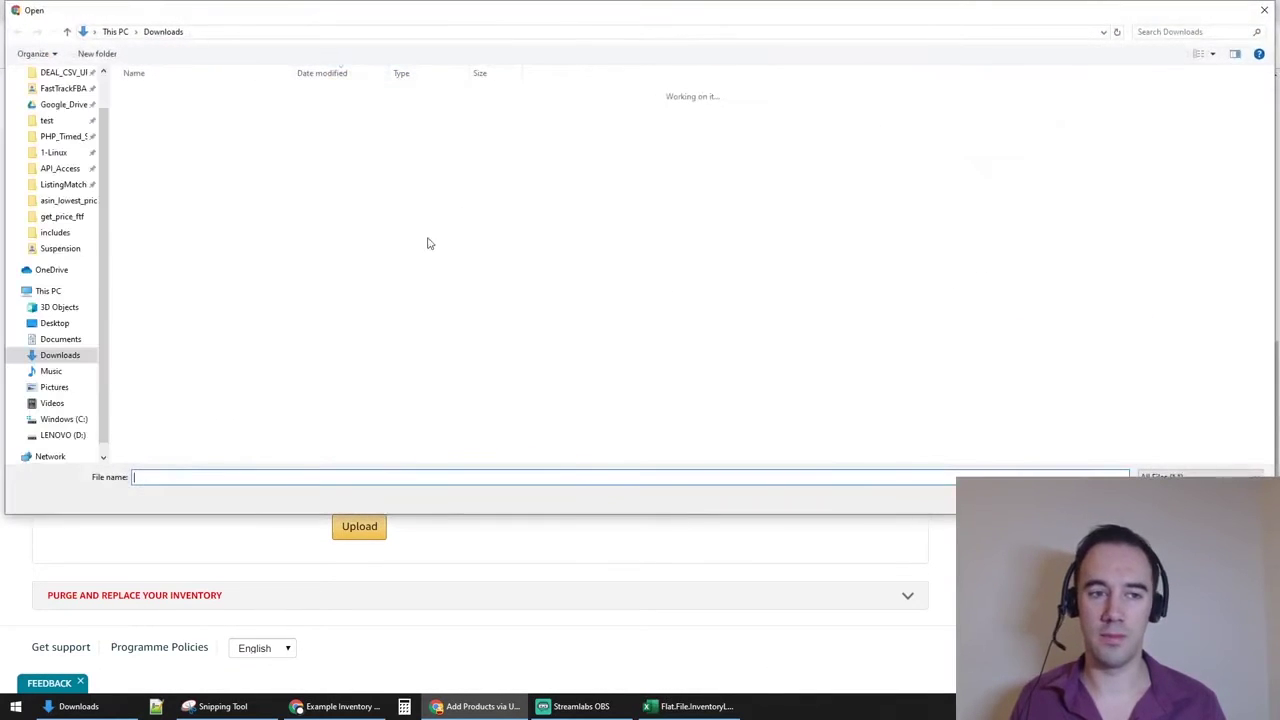
pyautogui.doubleClick(212, 112)
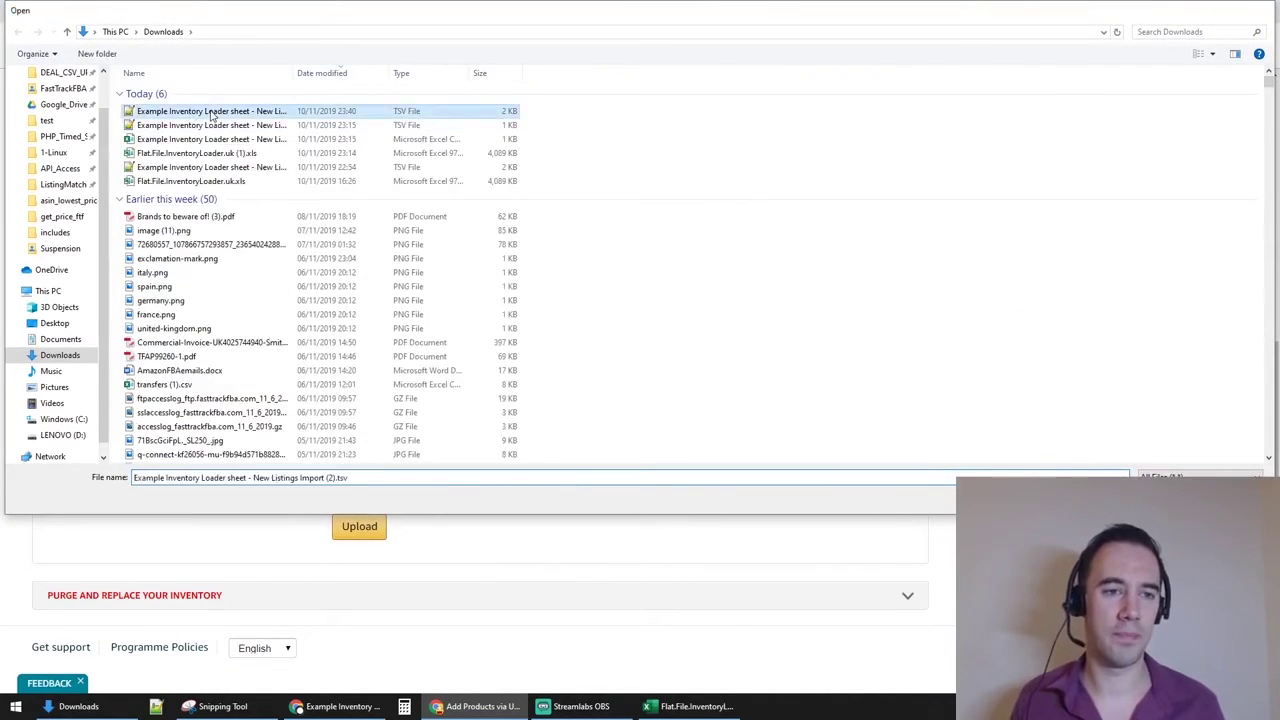
pyautogui.click(362, 530)
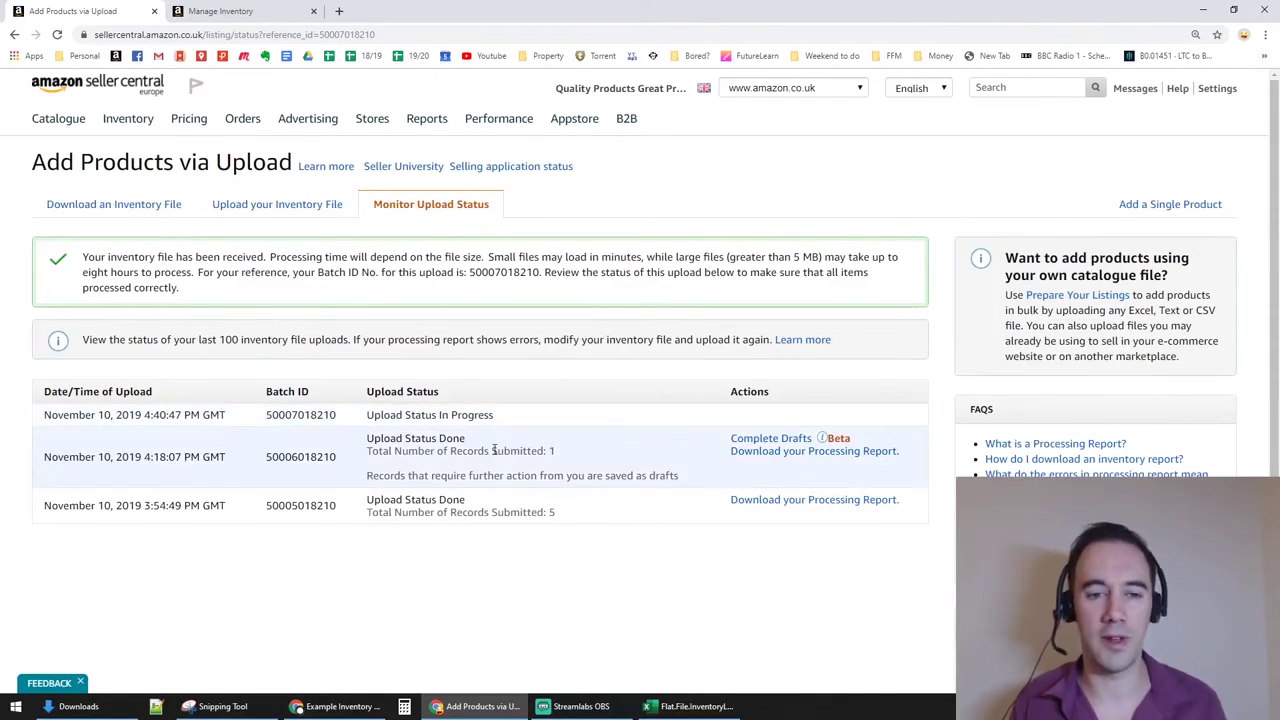
# Check the processing status of the uploaded inventory batches and open the Manage Inventory page in a separate tab
pyautogui.doubleClick(433, 450)
pyautogui.click(460, 440)
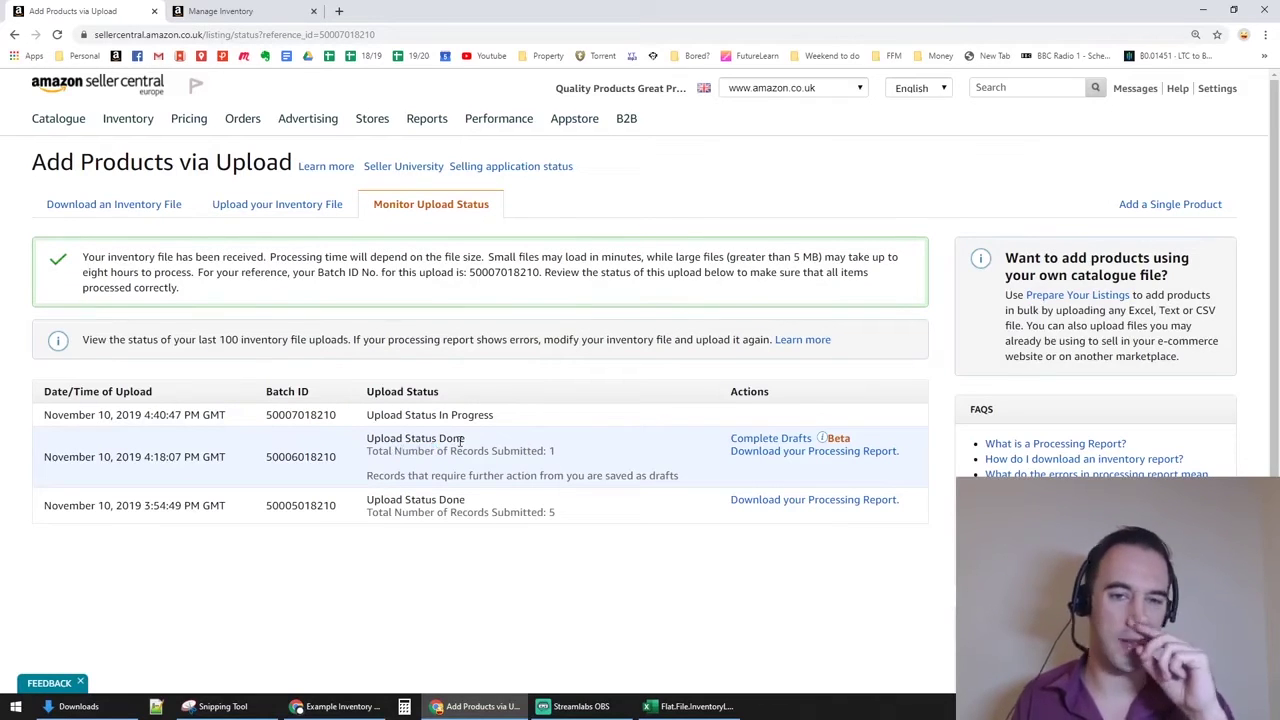
pyautogui.moveTo(128, 120)
pyautogui.rightClick(140, 153)
pyautogui.click(175, 168)
pyautogui.click(215, 11)
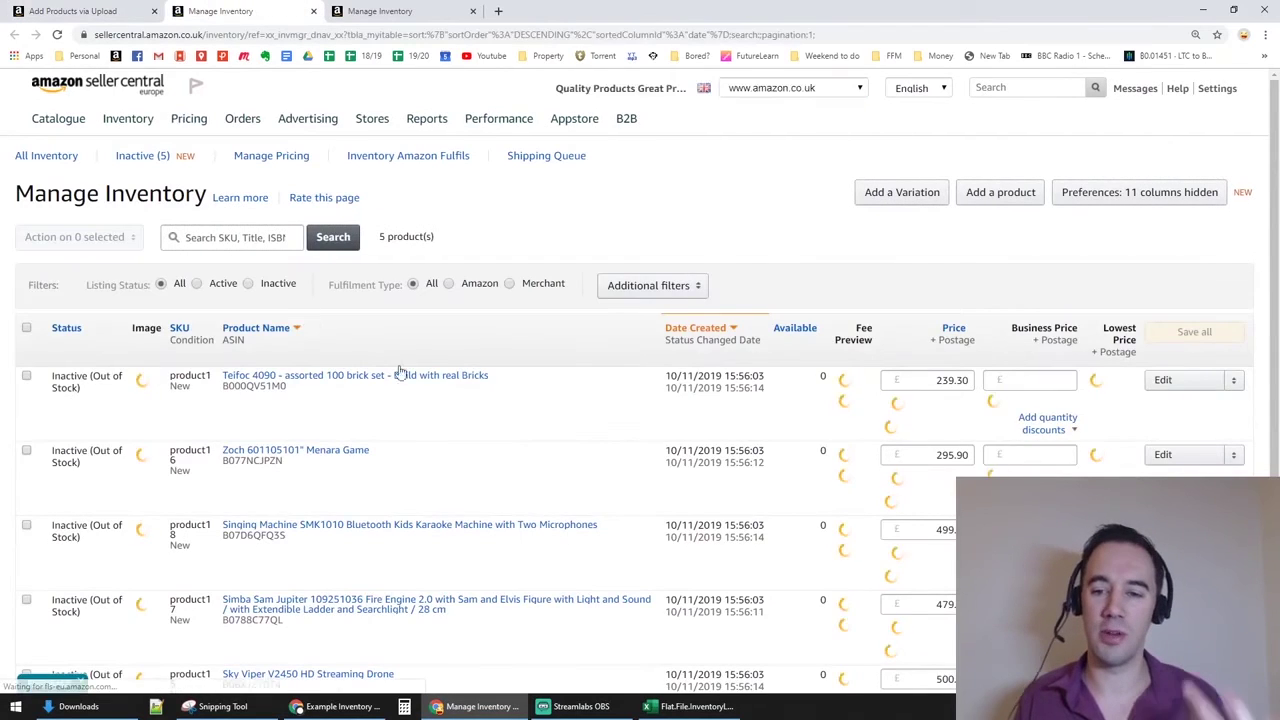
# Select the Teifoc 4090, Zoch Menara and Singing Machine SMK1010 listings and review the bulk actions offered for them
pyautogui.click(27, 377)
pyautogui.click(26, 440)
pyautogui.click(26, 505)
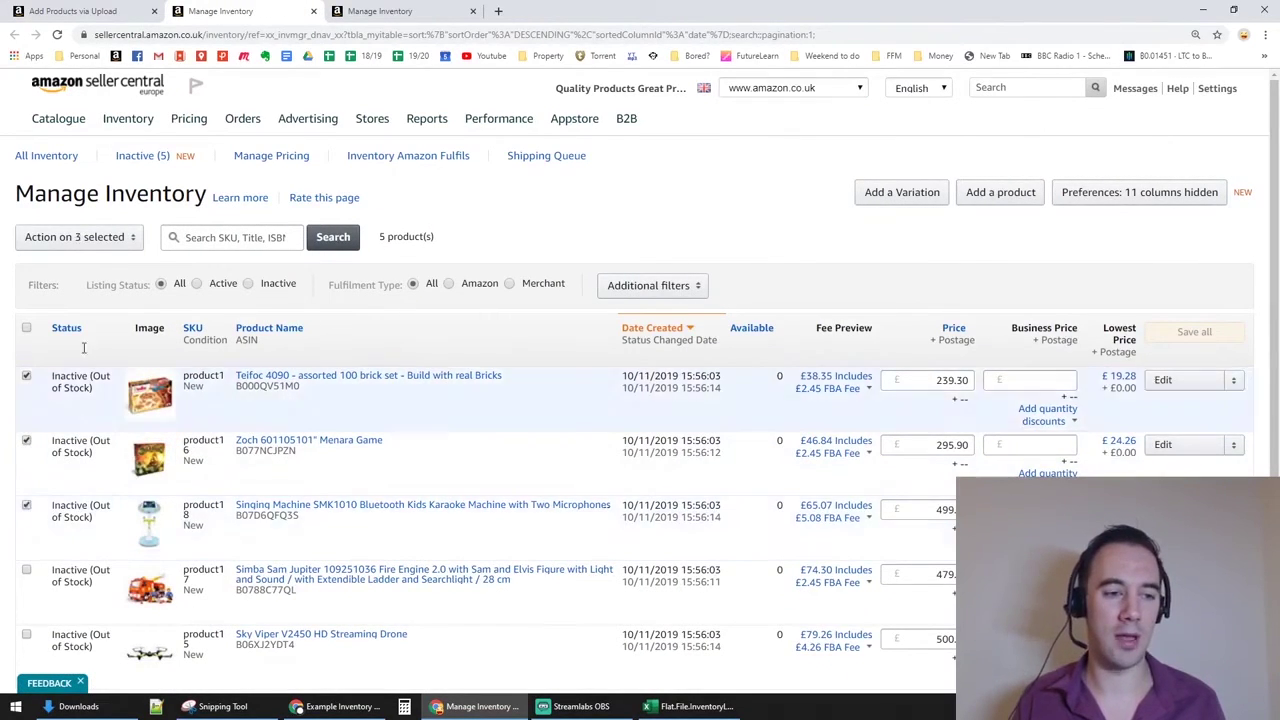
pyautogui.click(110, 238)
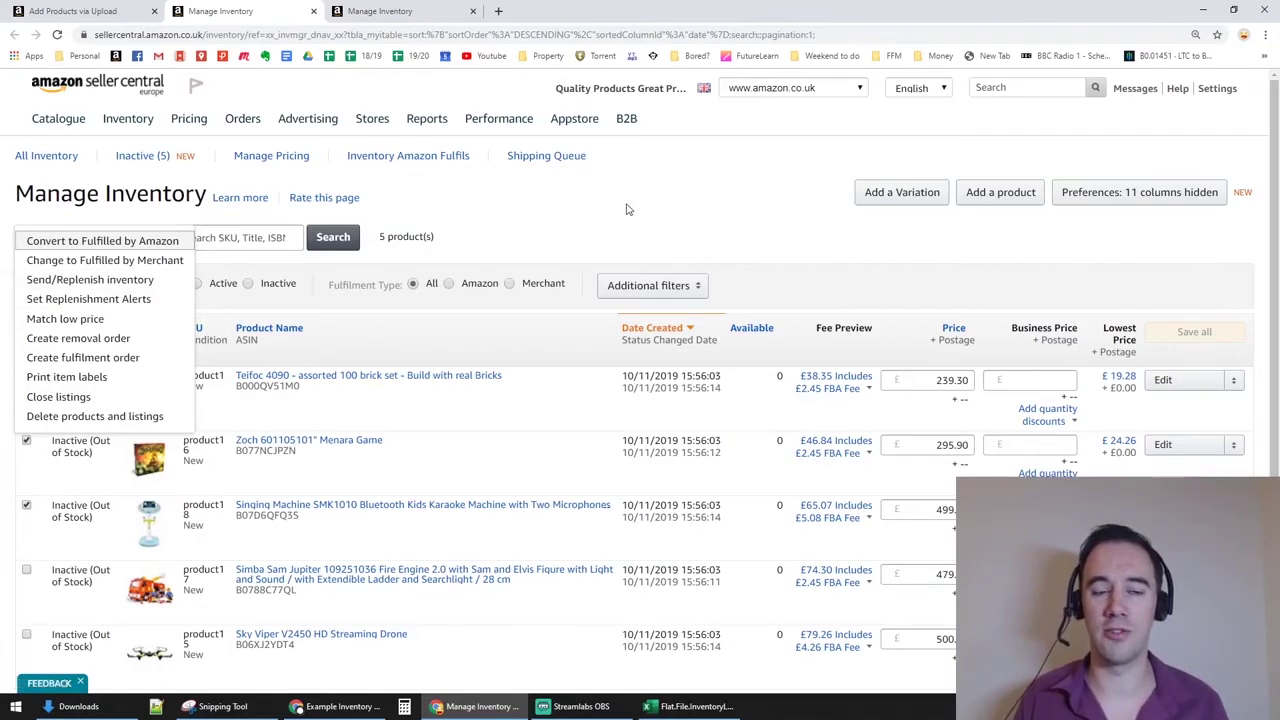
pyautogui.press('Escape')
# Recheck the upload status page, then return to the product list in Manage Inventory
pyautogui.hotkey('ctrl', '1')
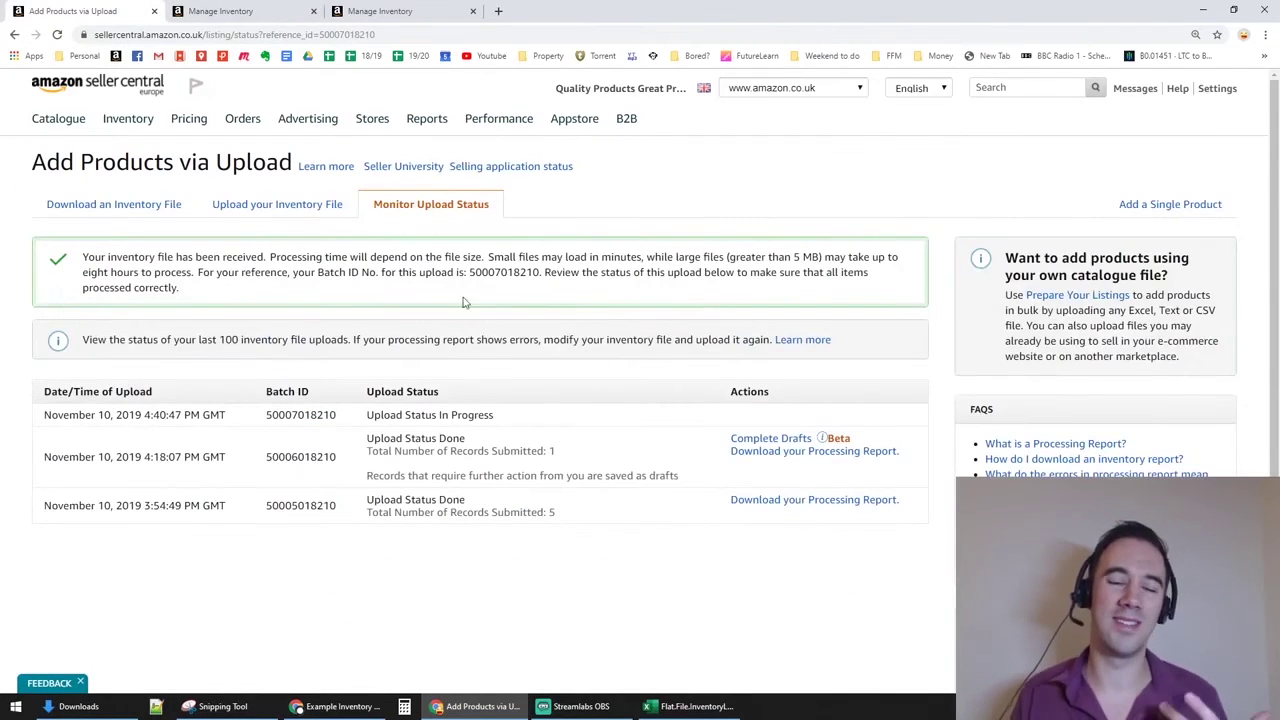
pyautogui.click(239, 12)
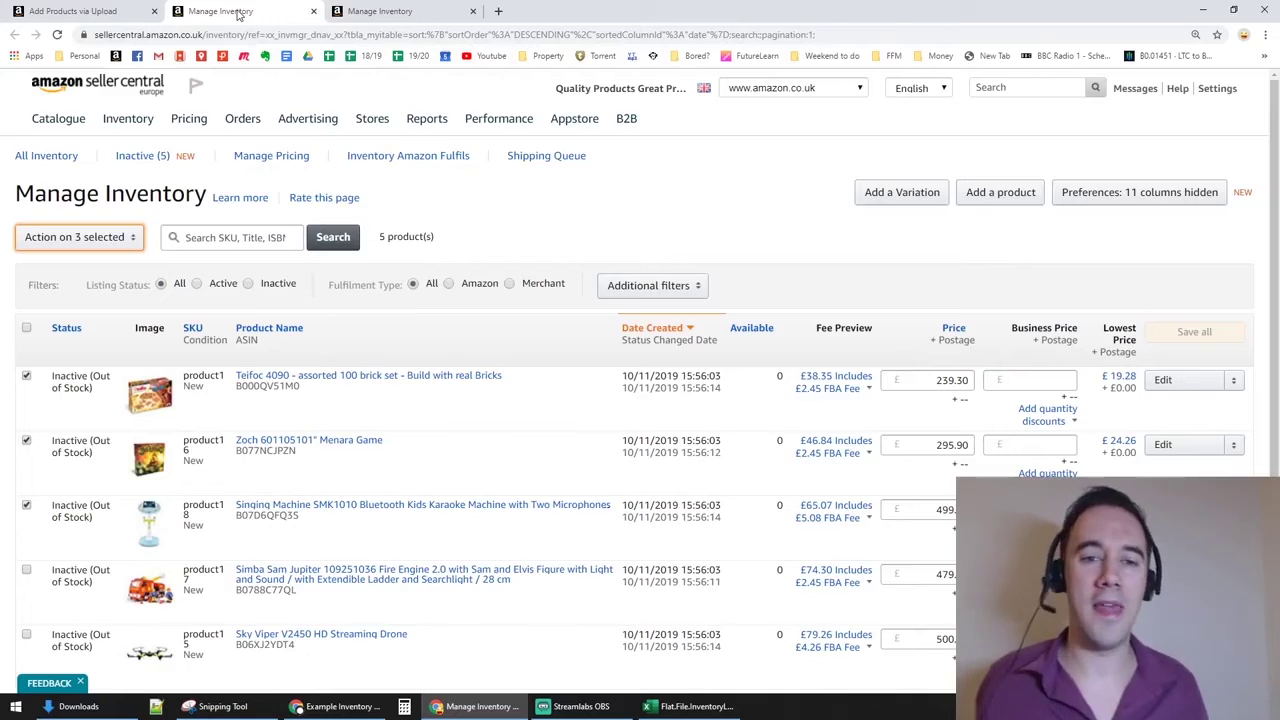
pyautogui.click(598, 191)
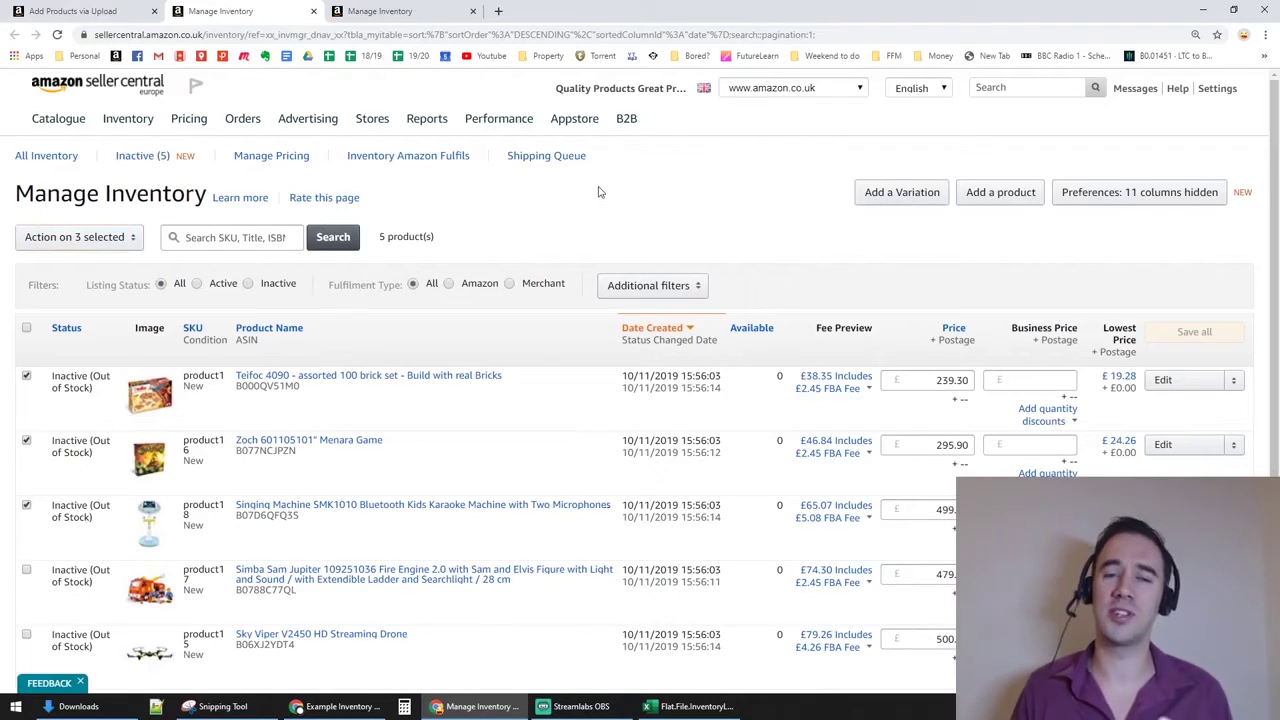